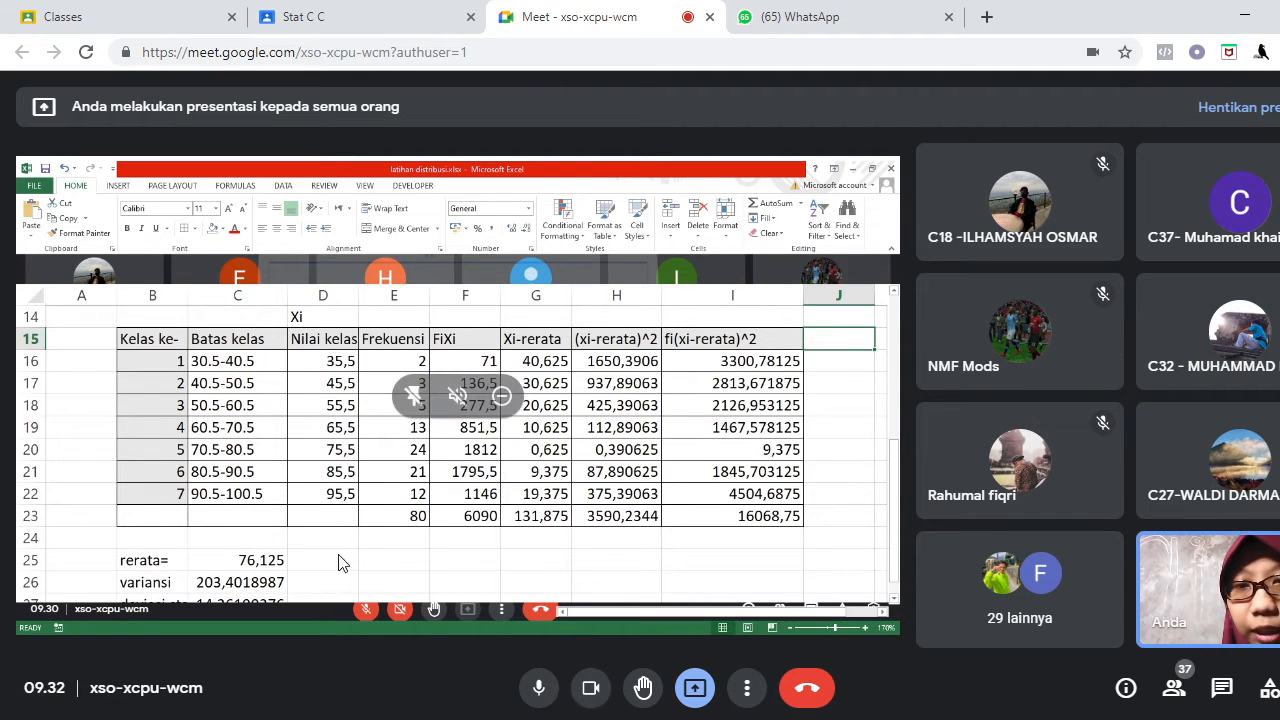
Switch to the latihan distribusi.xlsx workbook in Excel and hide the values in E16:I23 with a white font color
mouse_move(762, 718)
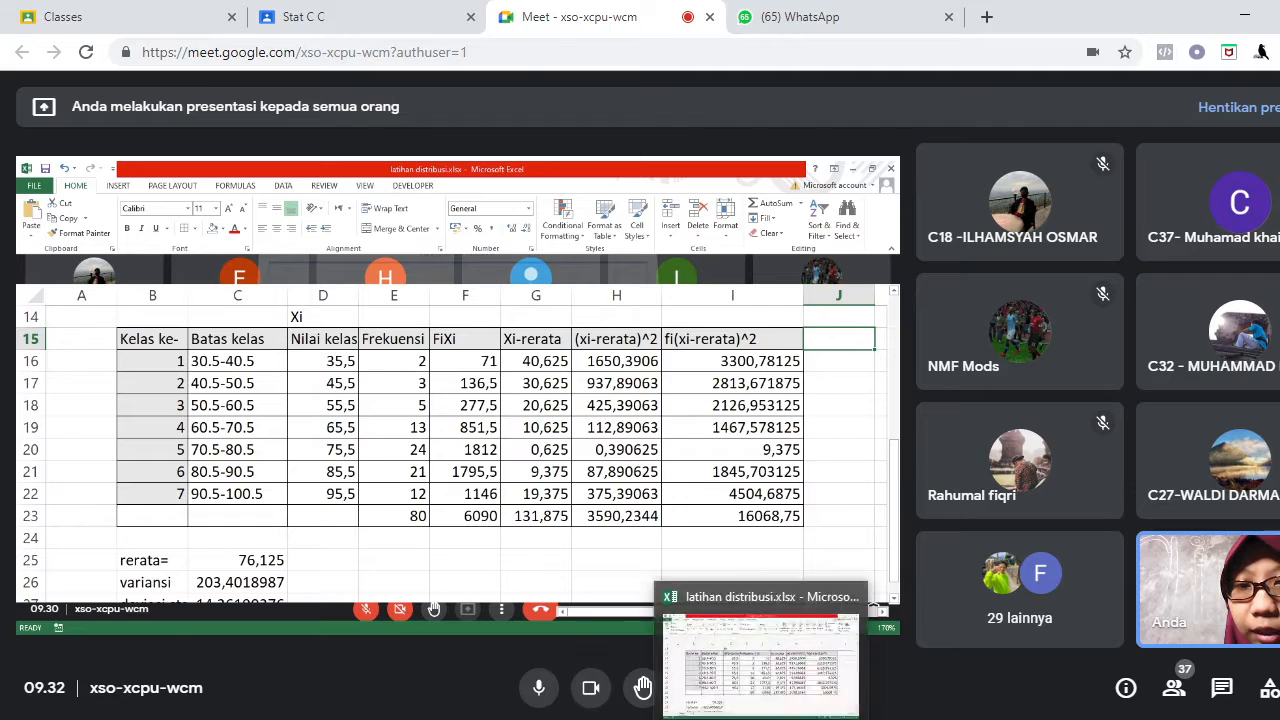
left_click(762, 655)
left_click(322, 330)
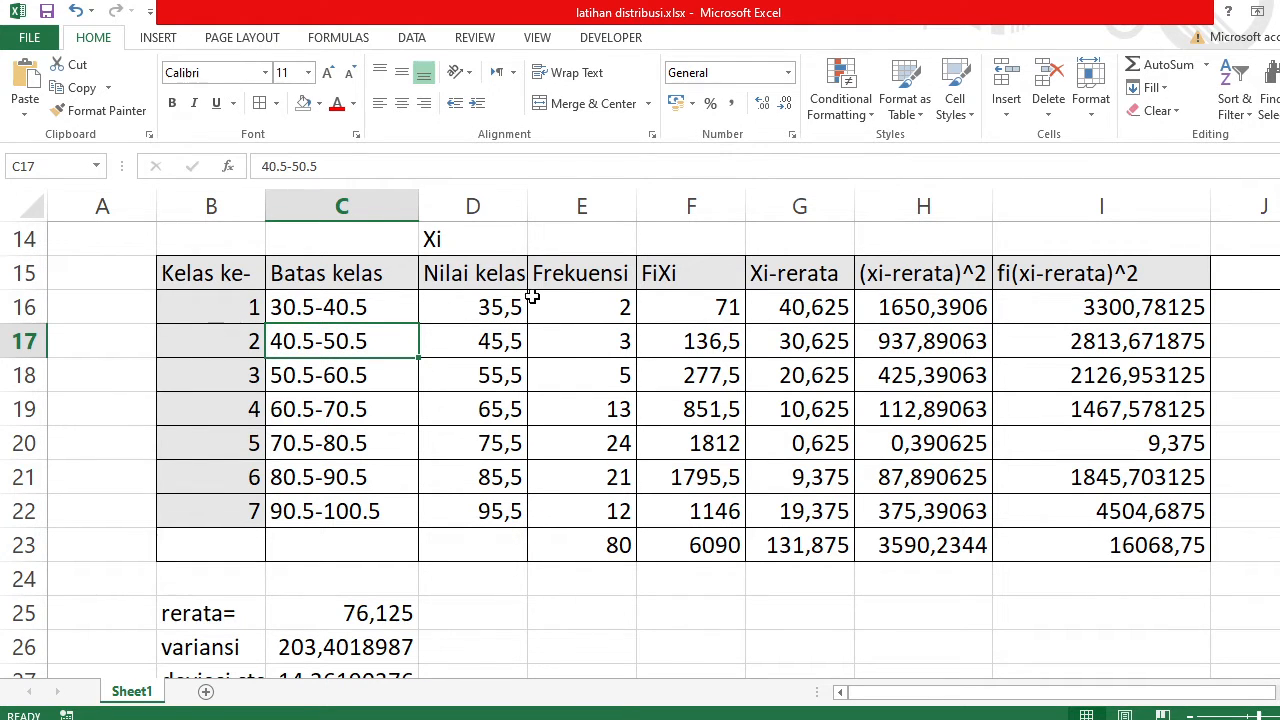
left_click_drag(541, 308, 1096, 545)
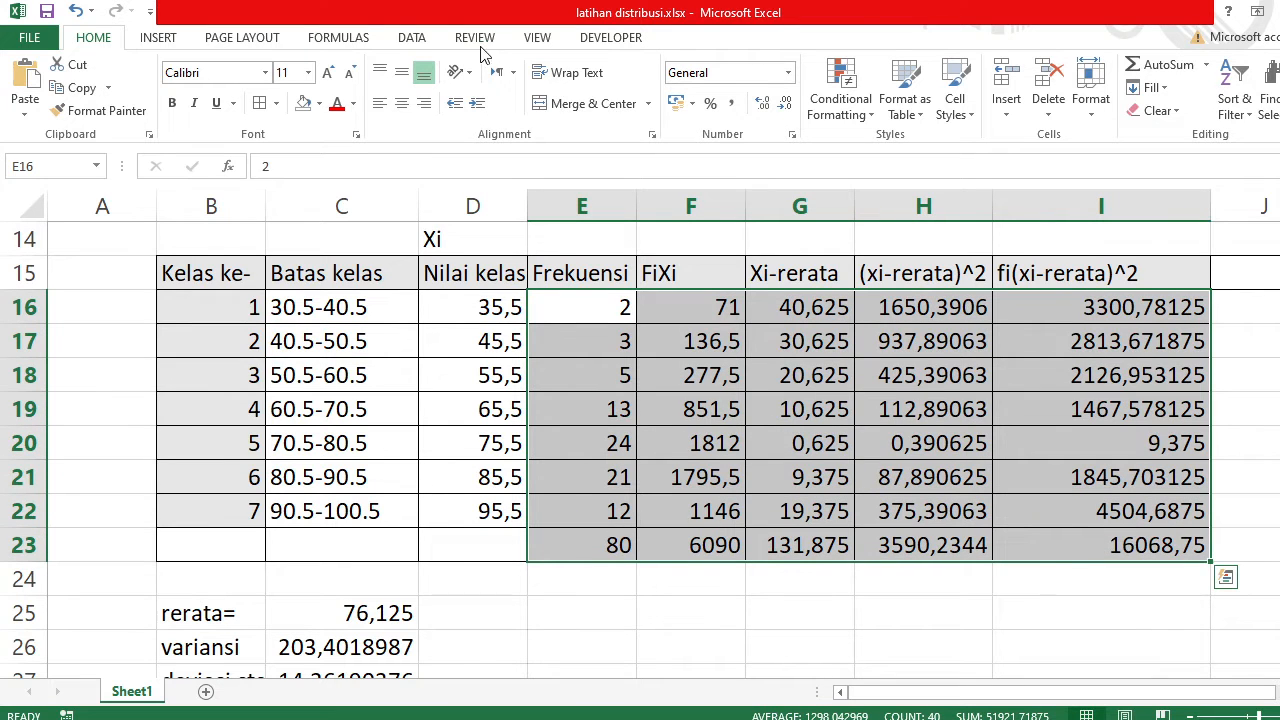
left_click(353, 104)
left_click(337, 174)
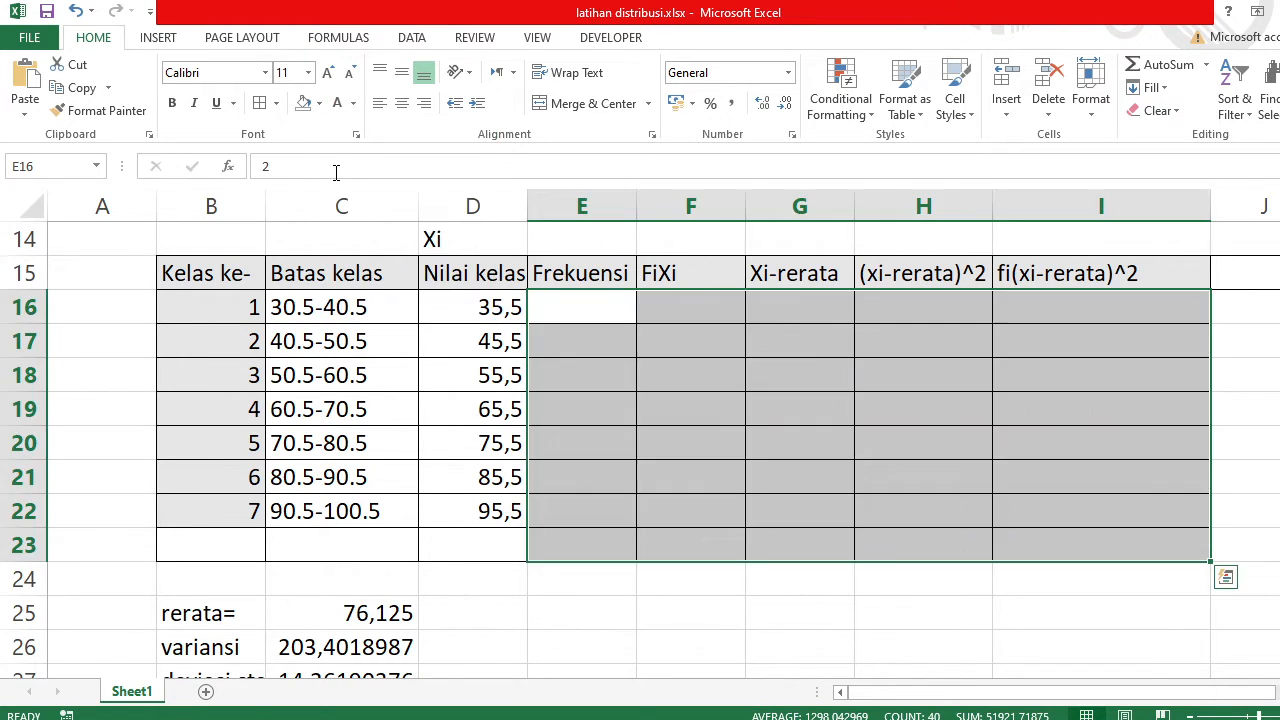
left_click(324, 320)
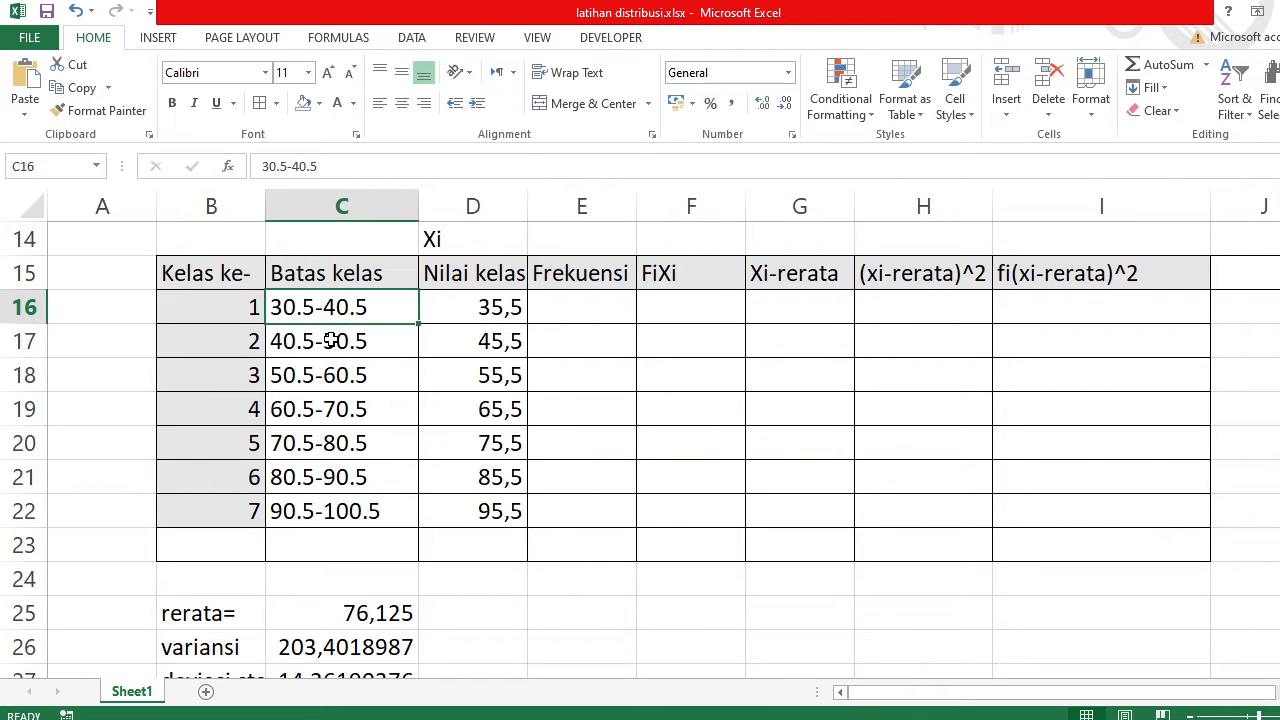
left_click(331, 338)
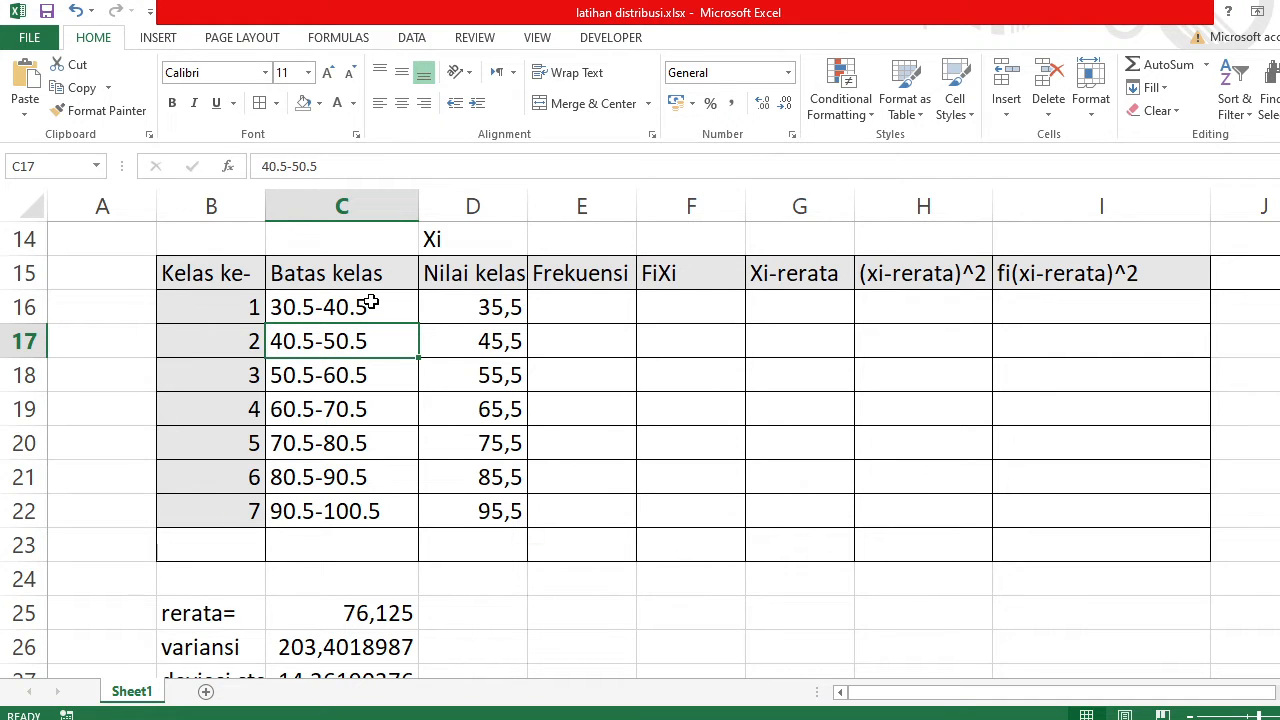
Switch to the Google Meet call and admit the participant waiting to join
key("alt+Tab")
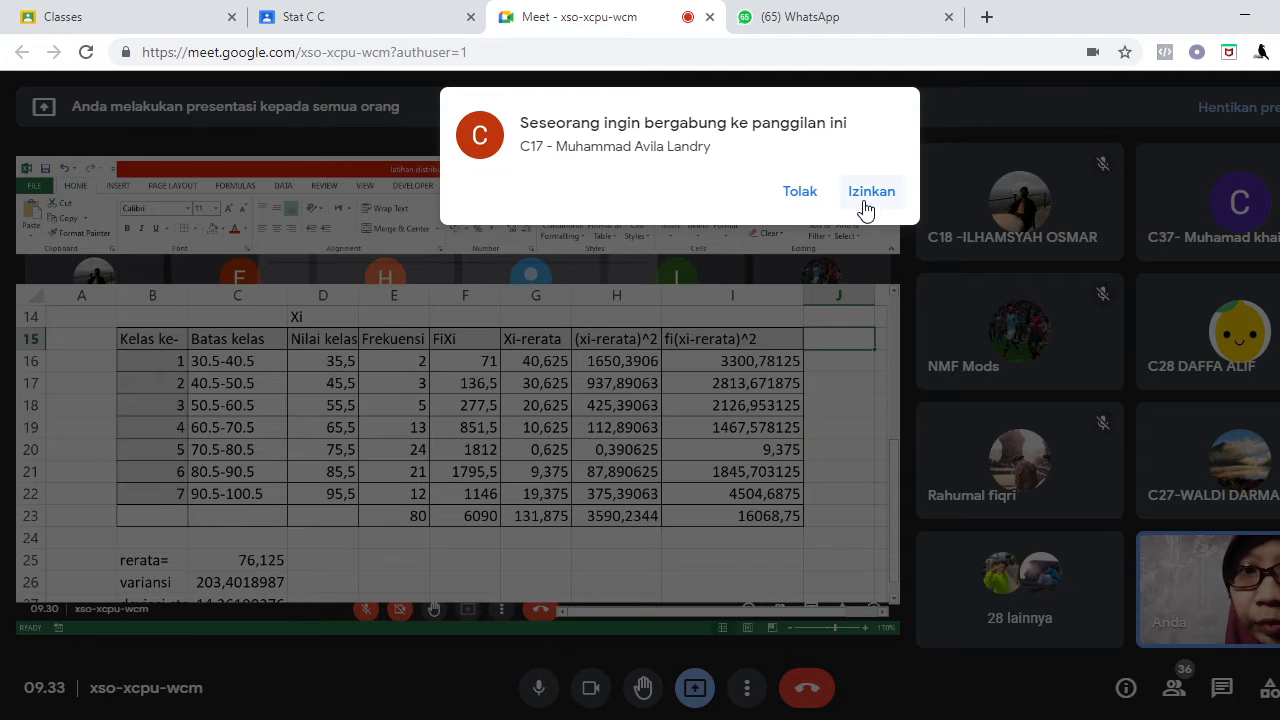
left_click(866, 211)
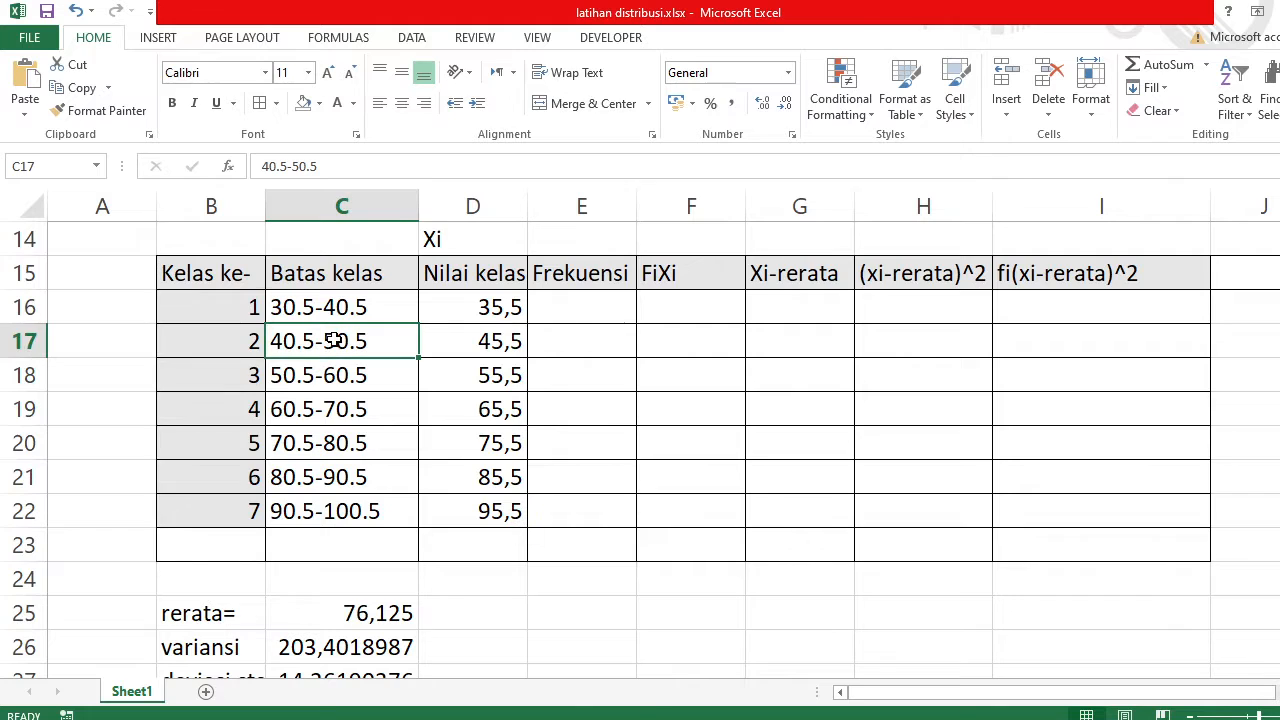
Extend the Xi label in D14 with the text "(nilai tengah)=batas atas + batas bawah)"
left_click(476, 315)
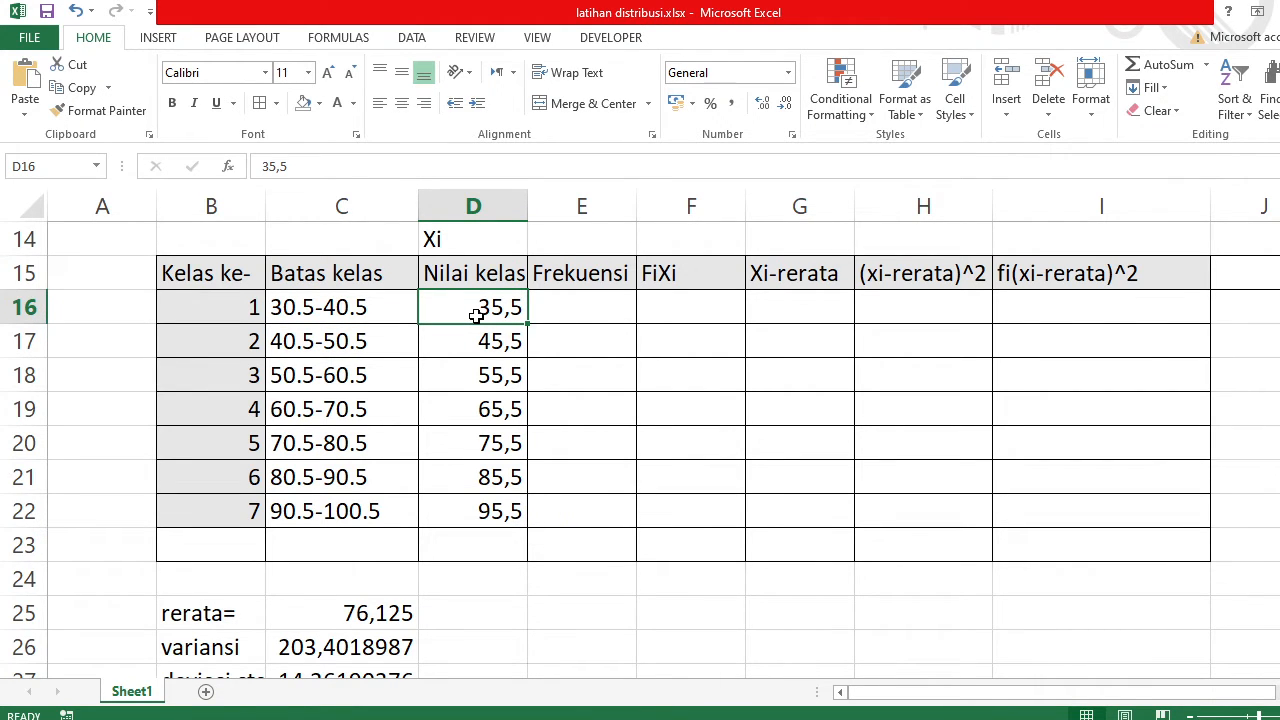
left_click(456, 242)
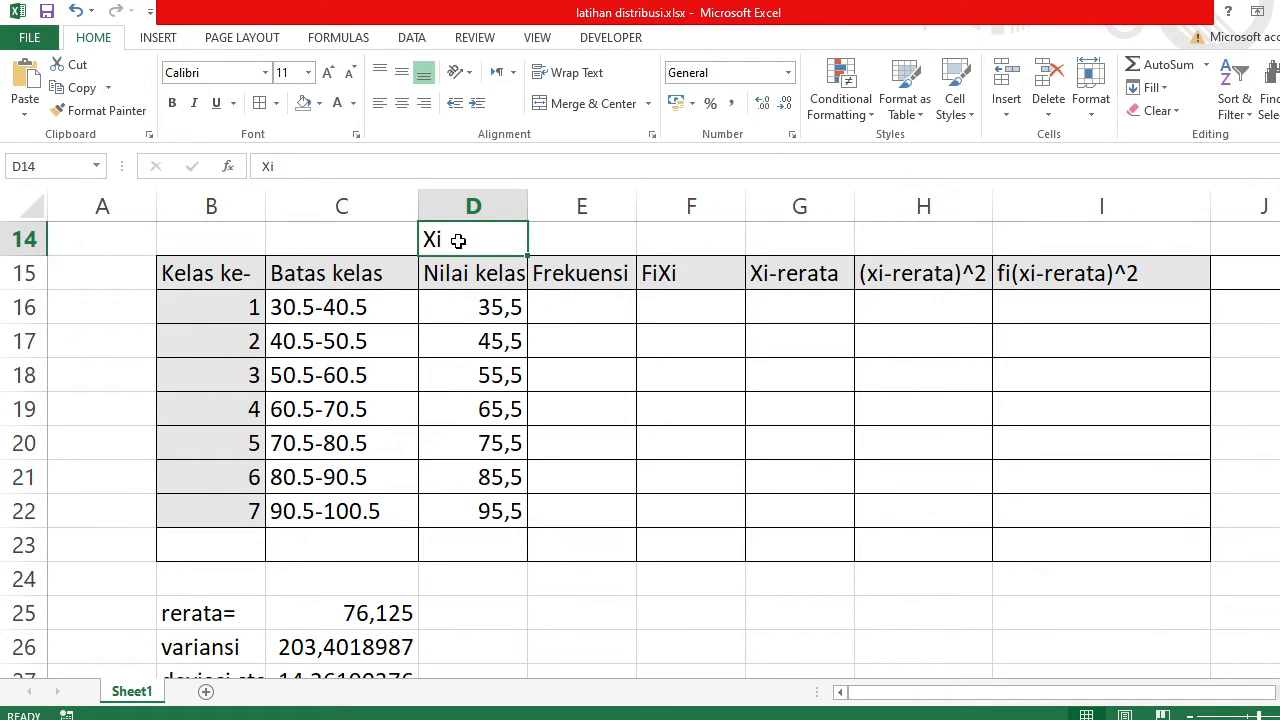
left_click(471, 271)
left_click(461, 249)
left_click(476, 176)
type("(nia")
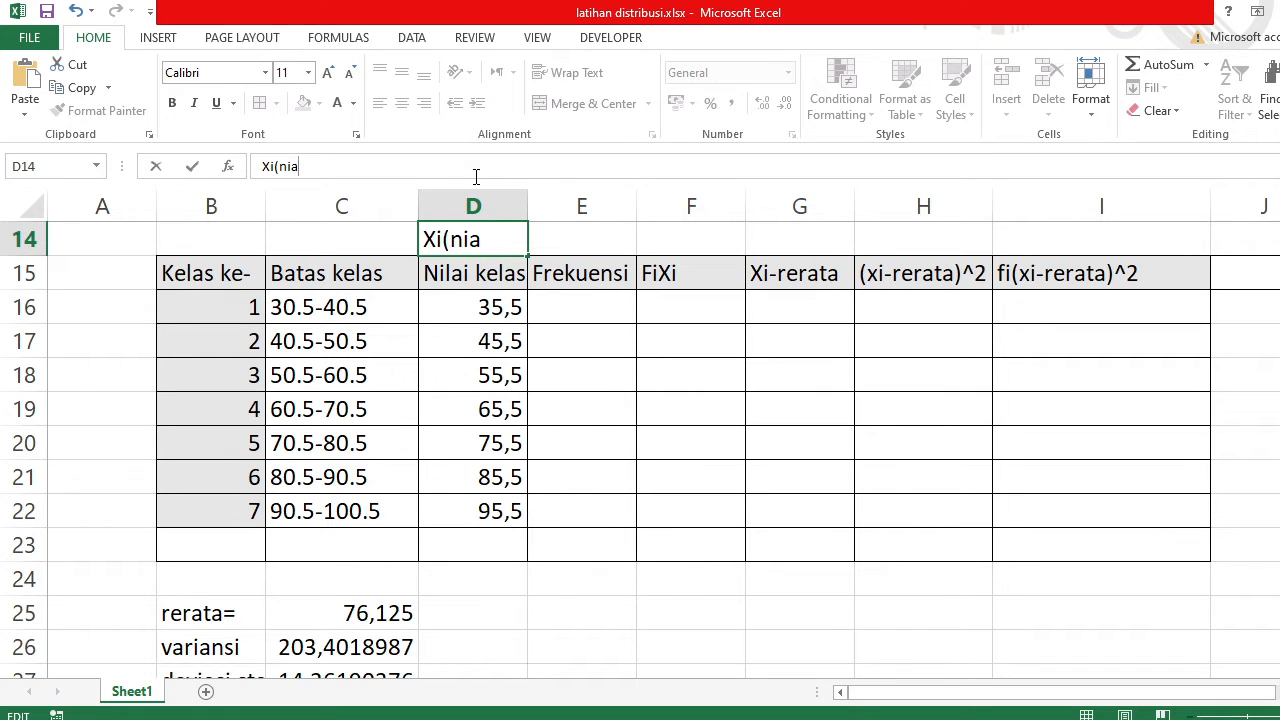
key("BackSpace")
type("lai tenag")
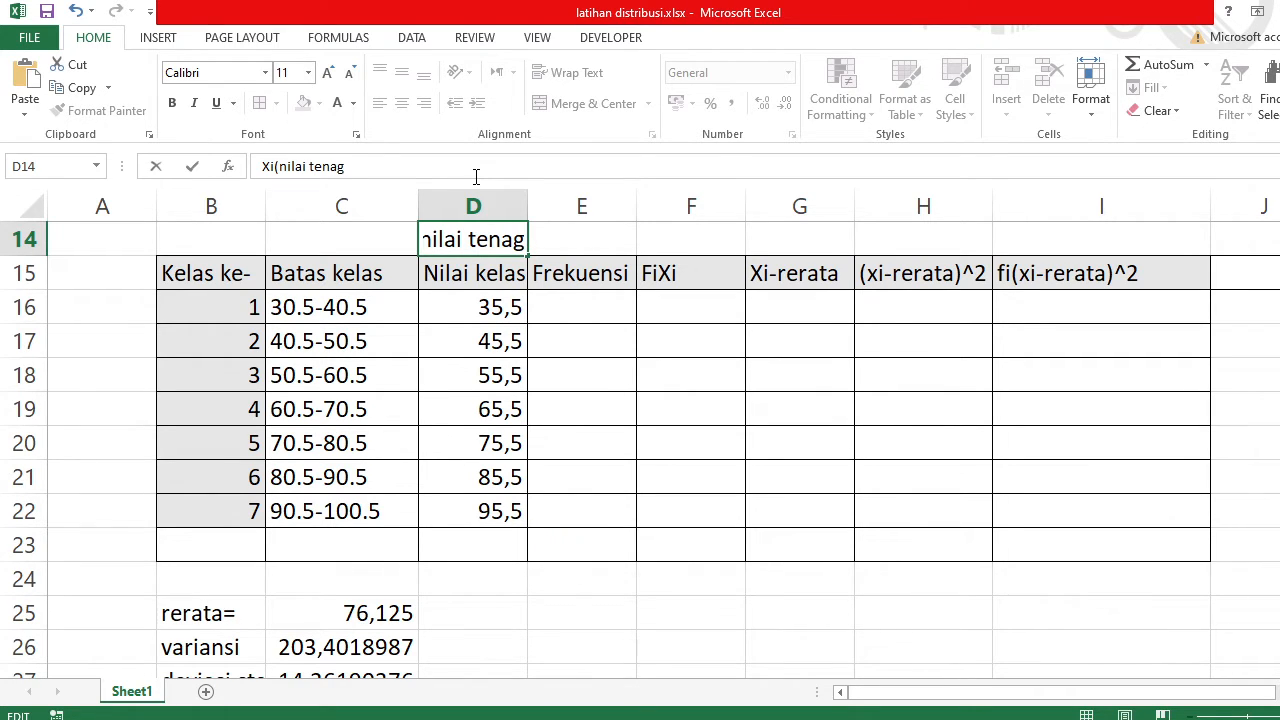
key("BackSpace")
key("BackSpace")
type("gah")
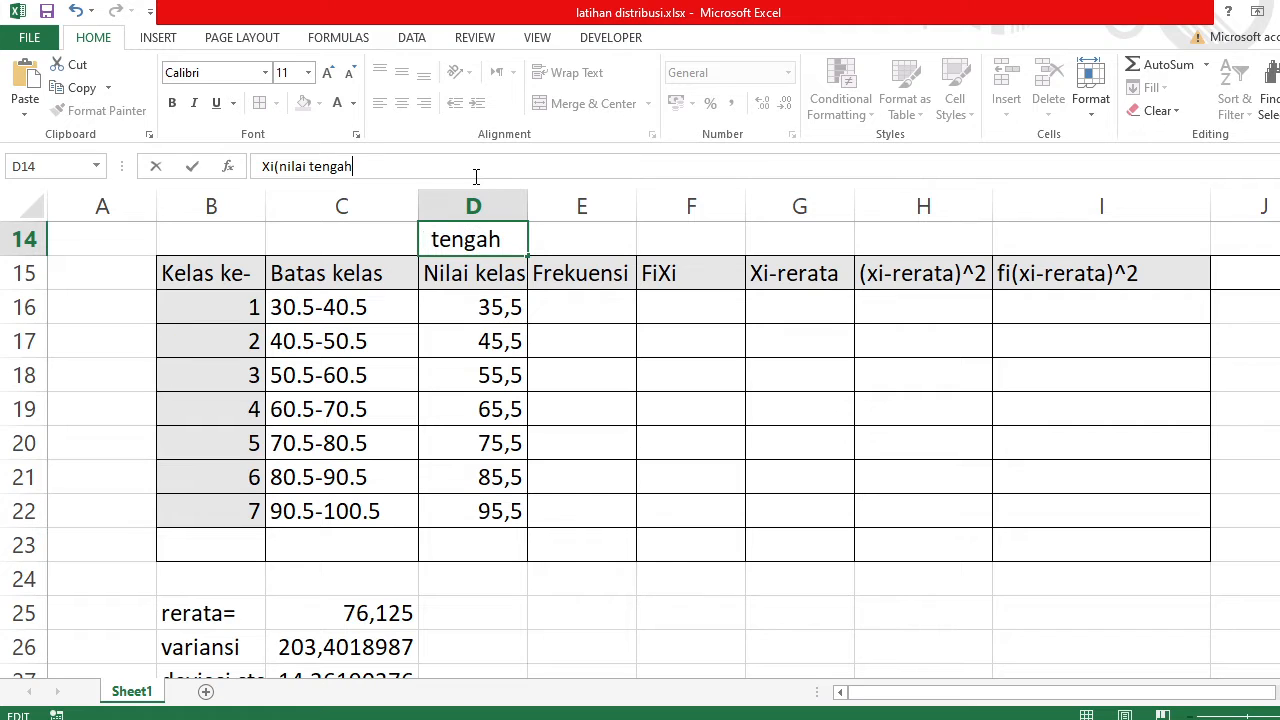
type(")-v")
key("BackSpace")
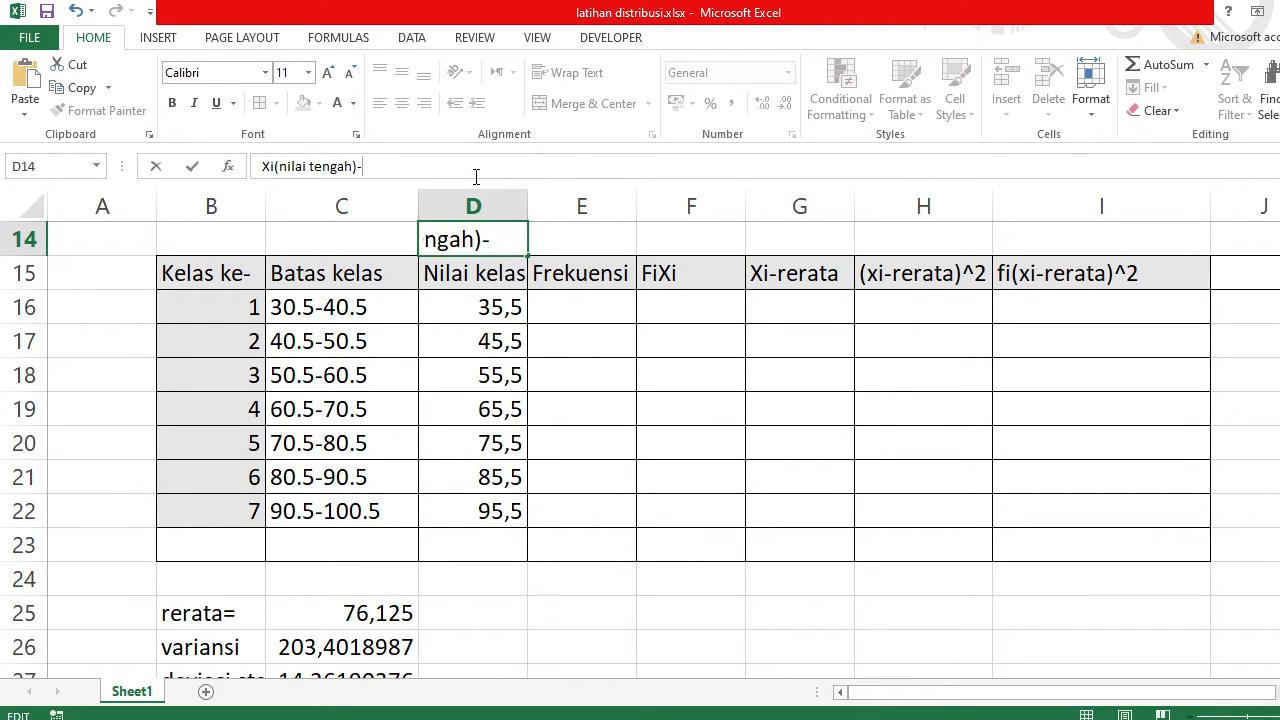
type("=batas")
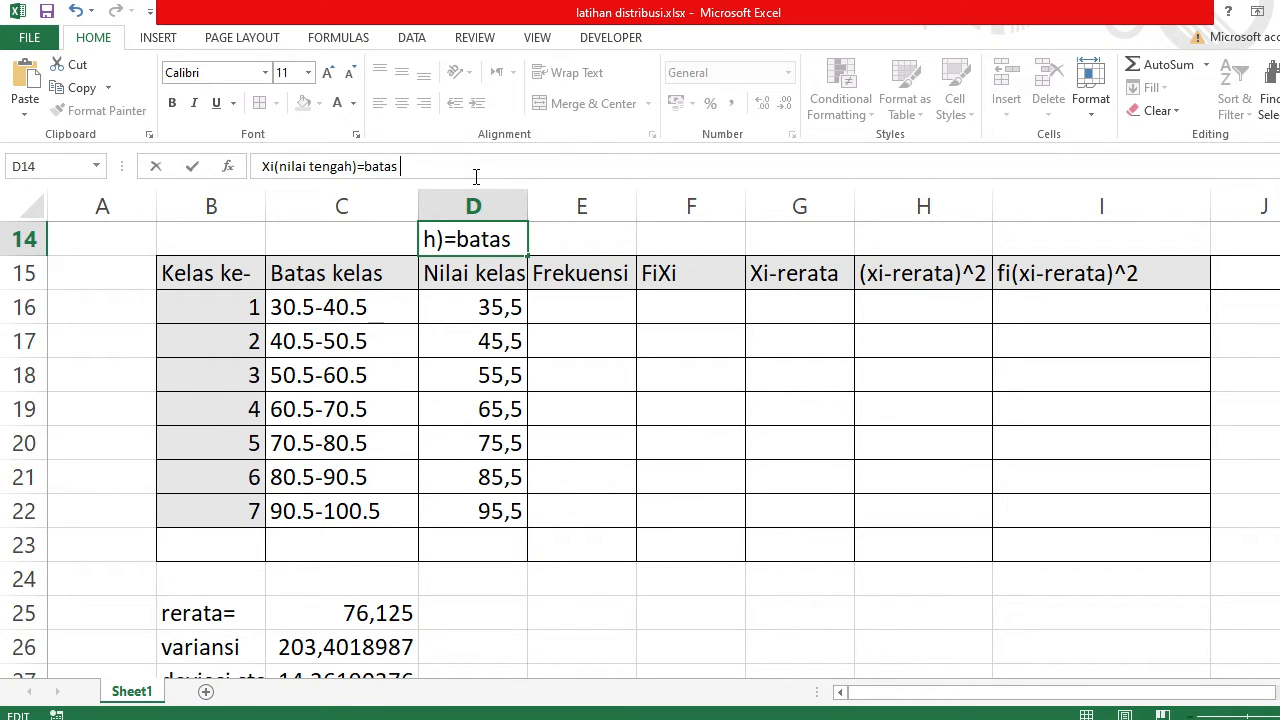
type(" atas +")
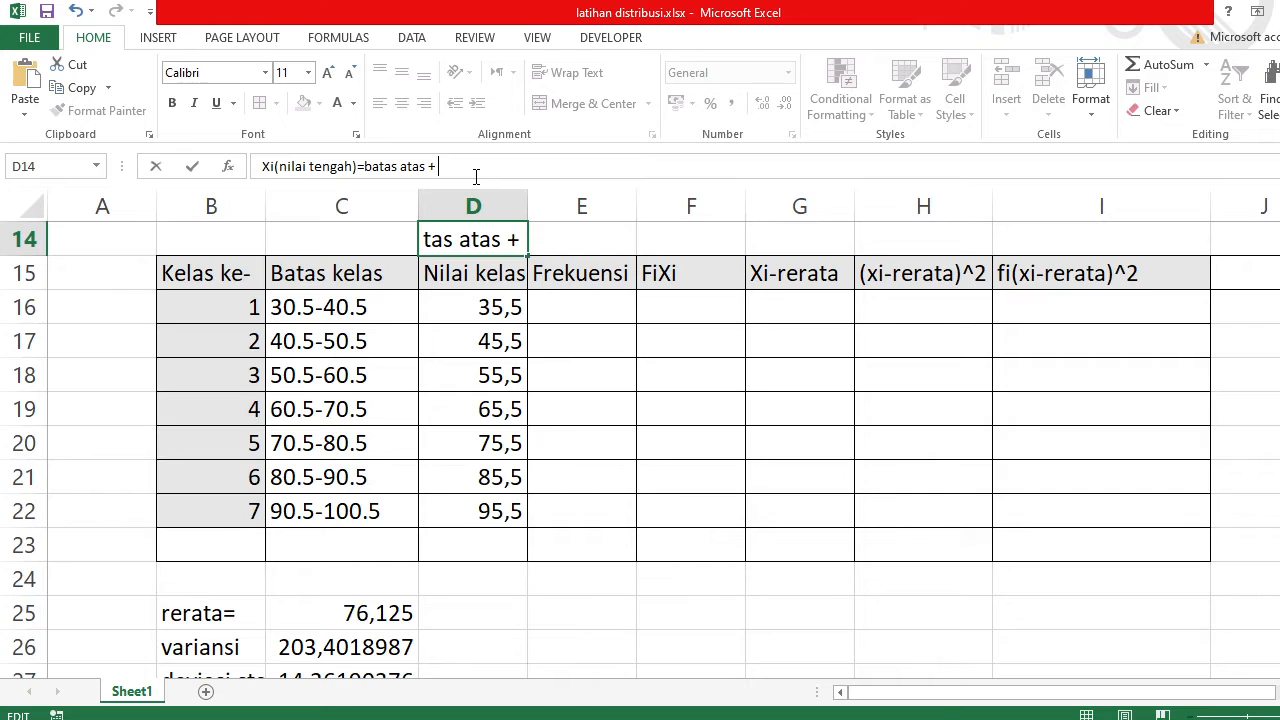
type(" batas ba")
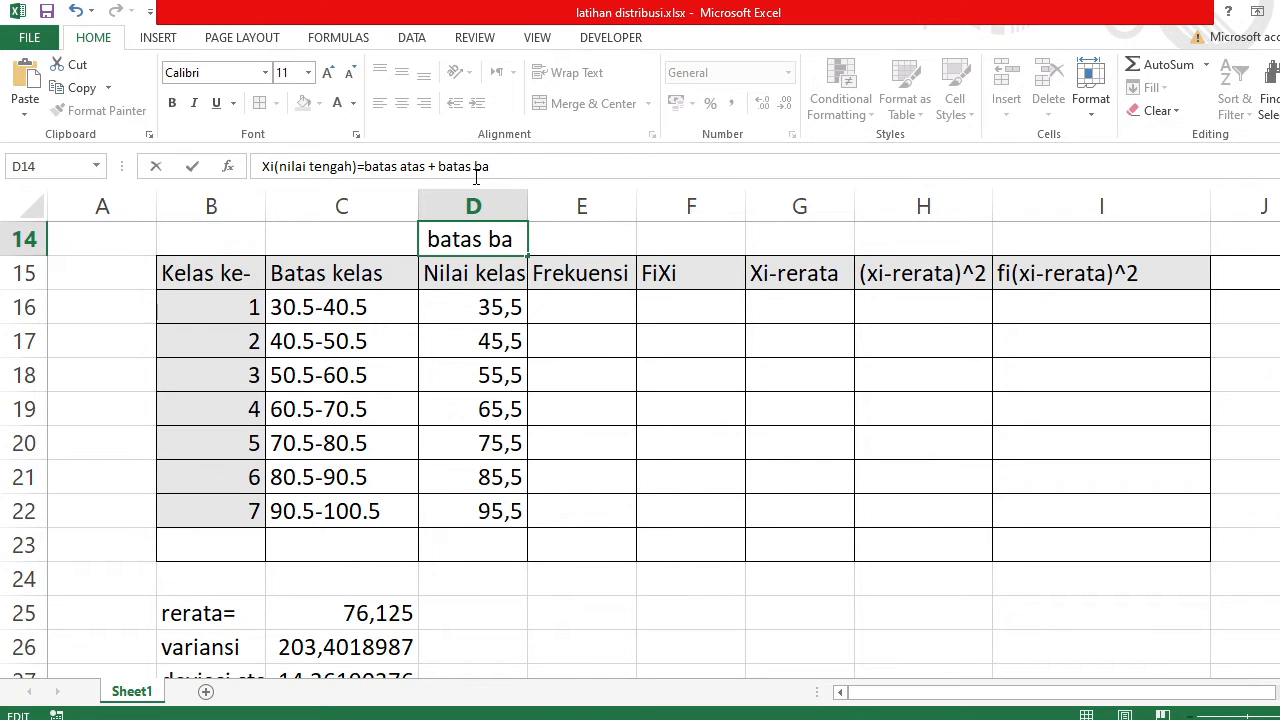
type("wah)")
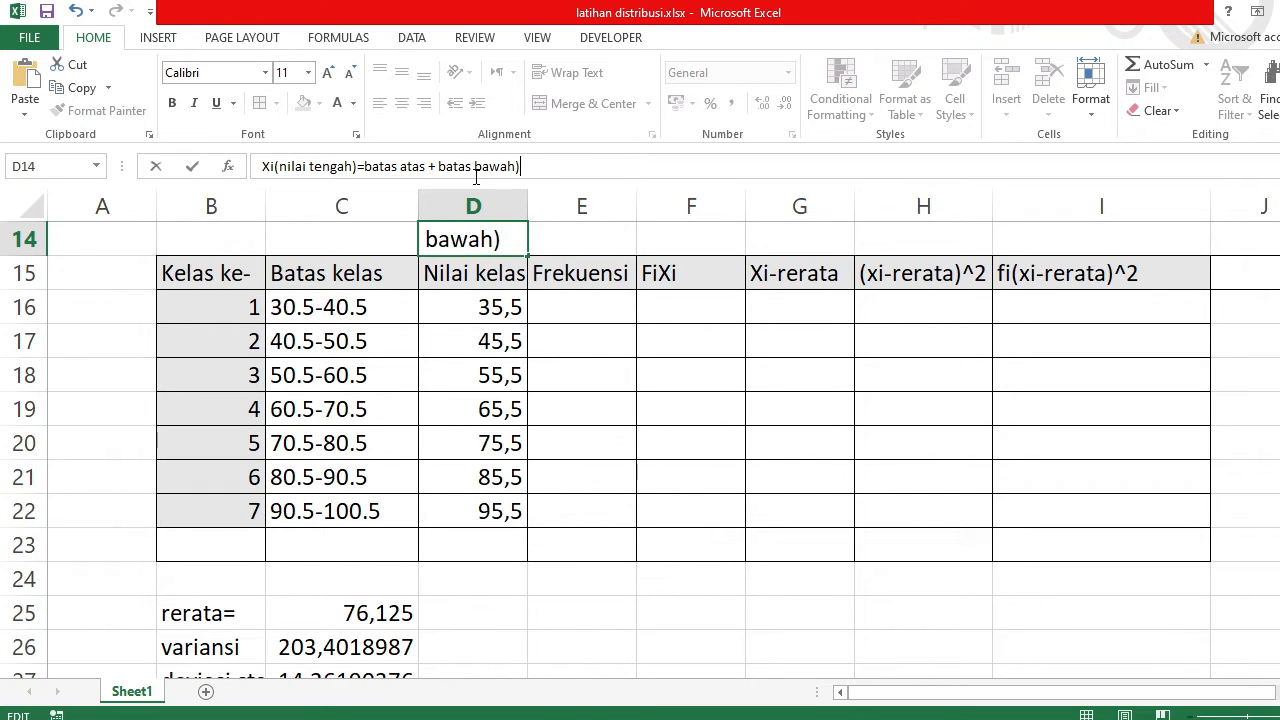
Insert an opening parenthesis before "batas atas" in the D14 label and append "/5" at its end
key("Left")
key("Left")
key("Left")
key("Left")
key("Left")
key("Left")
key("Left")
key("Left")
key("Left")
key("Left")
key("Left")
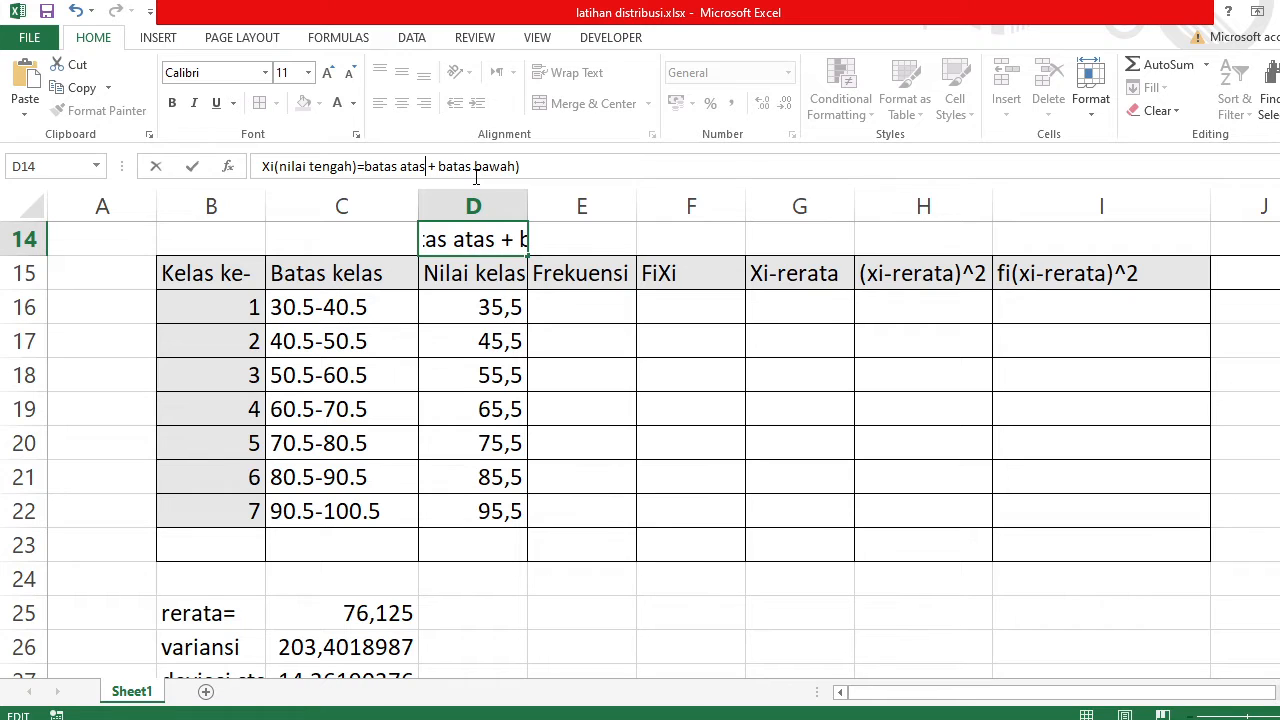
key("Left")
key("Left")
key("Left")
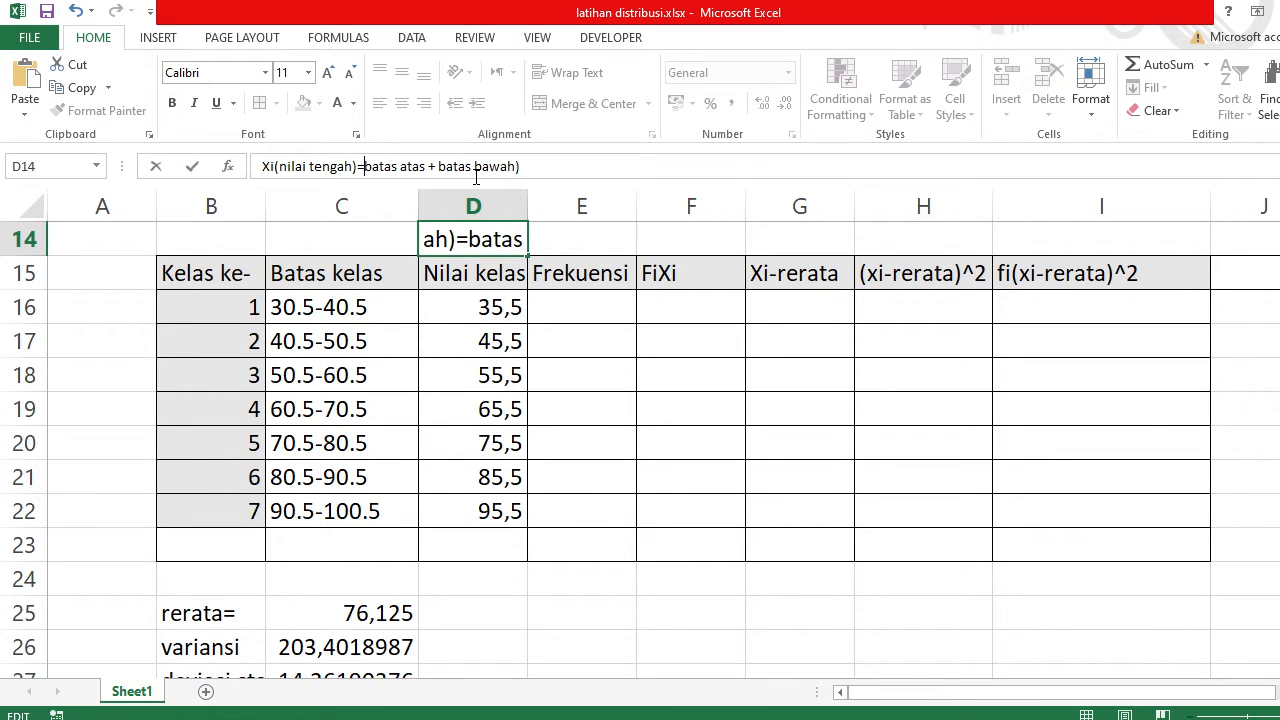
type("(")
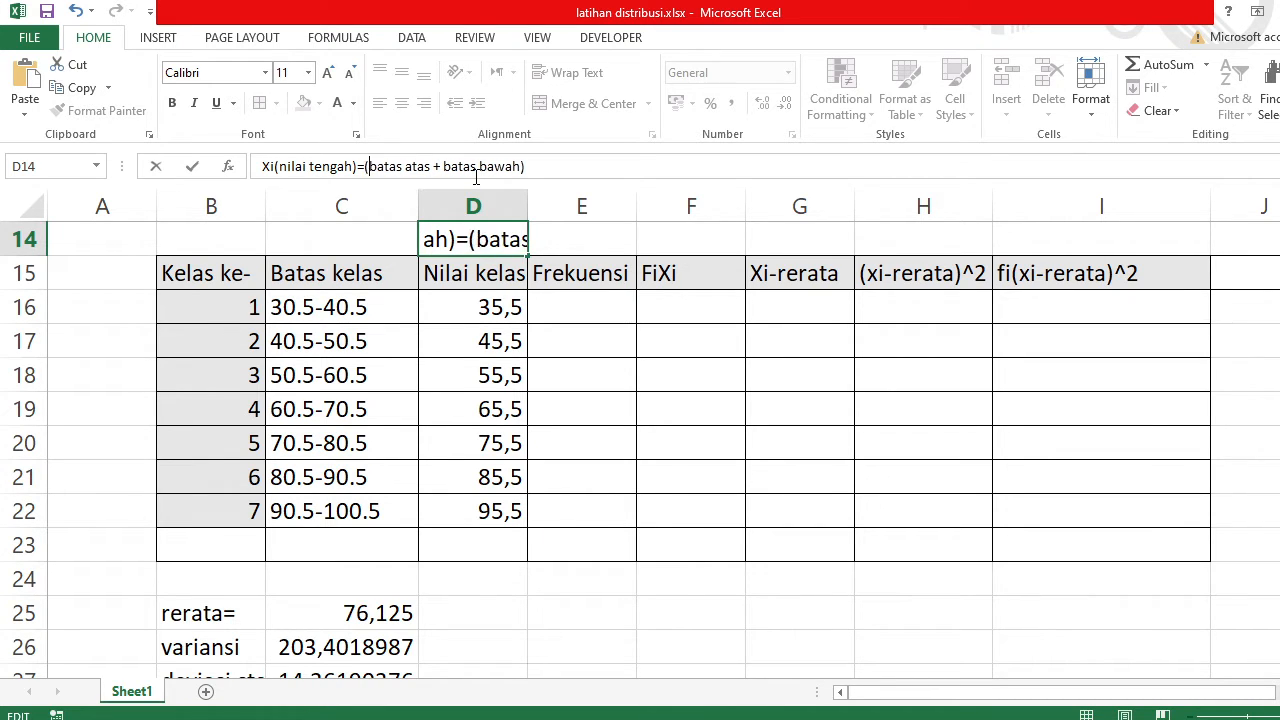
key("Right")
key("Right")
key("Right")
key("Right")
key("Right")
key("Right")
key("Right")
key("Right")
key("Right")
key("Right")
key("Right")
key("Right")
key("Right")
key("Right")
key("Right")
key("Right")
key("Right")
key("Right")
key("Right")
key("Right")
key("Right")
key("Right")
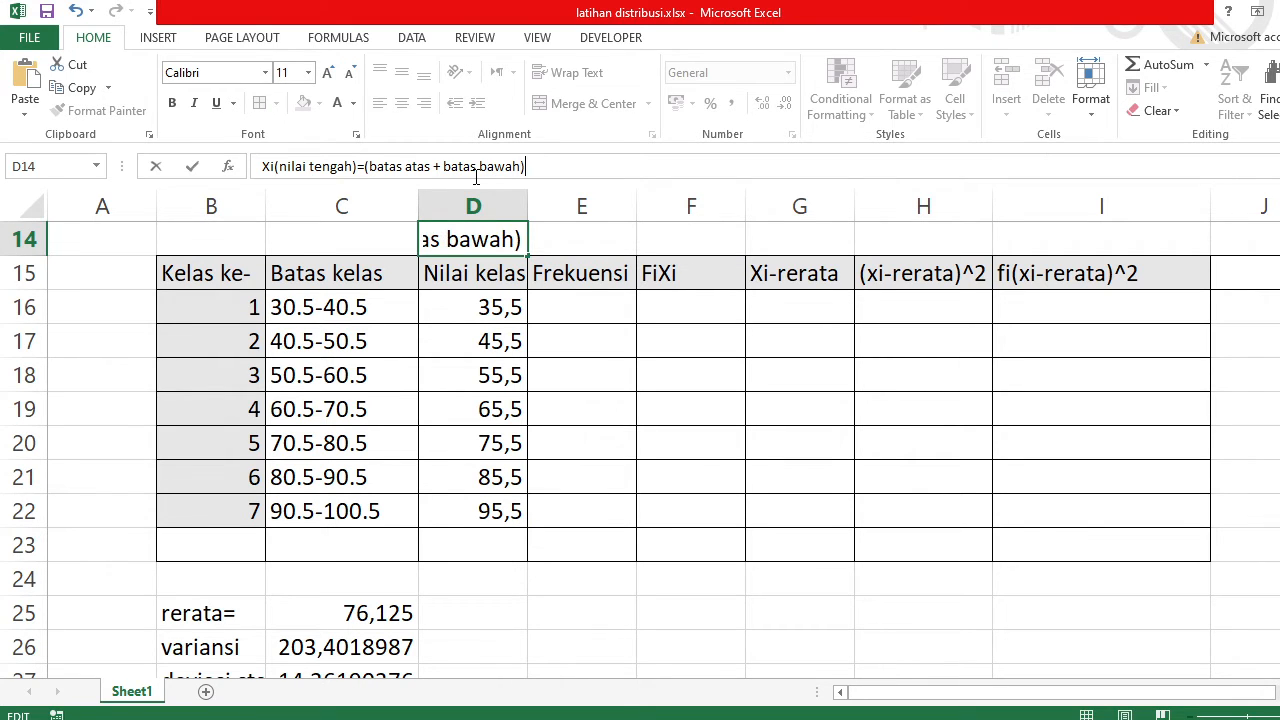
type("/5")
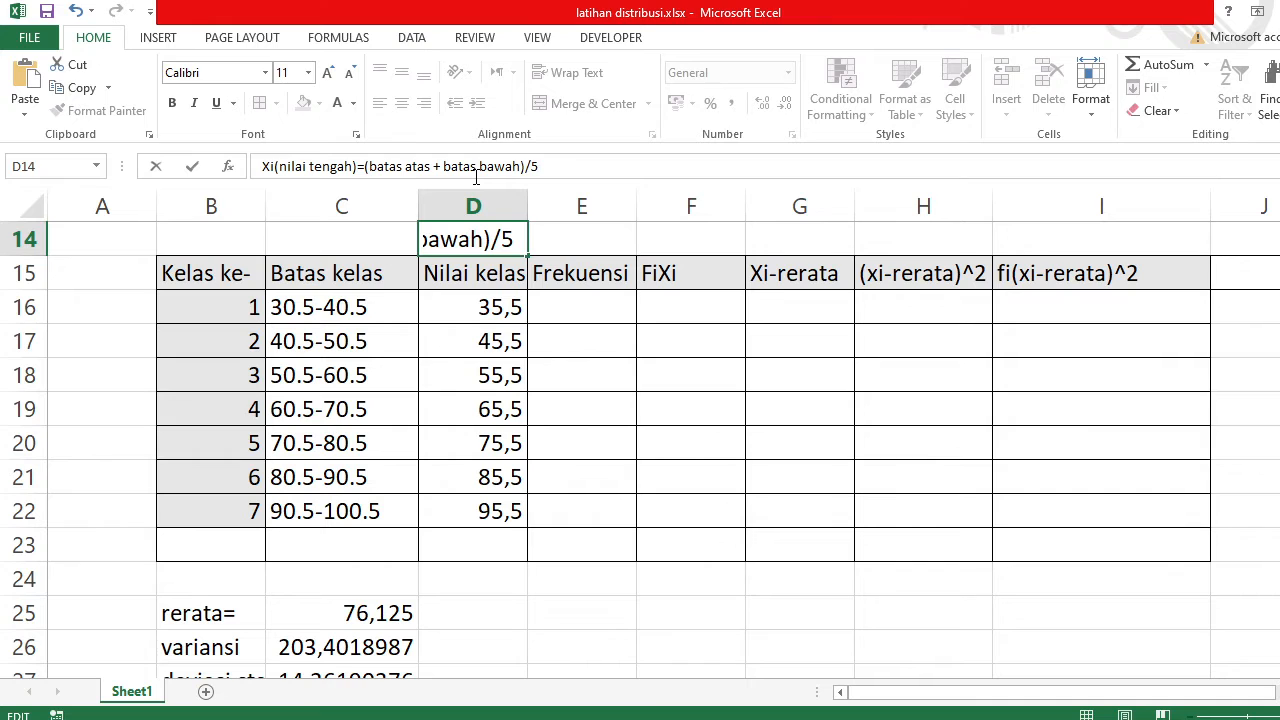
key("Return")
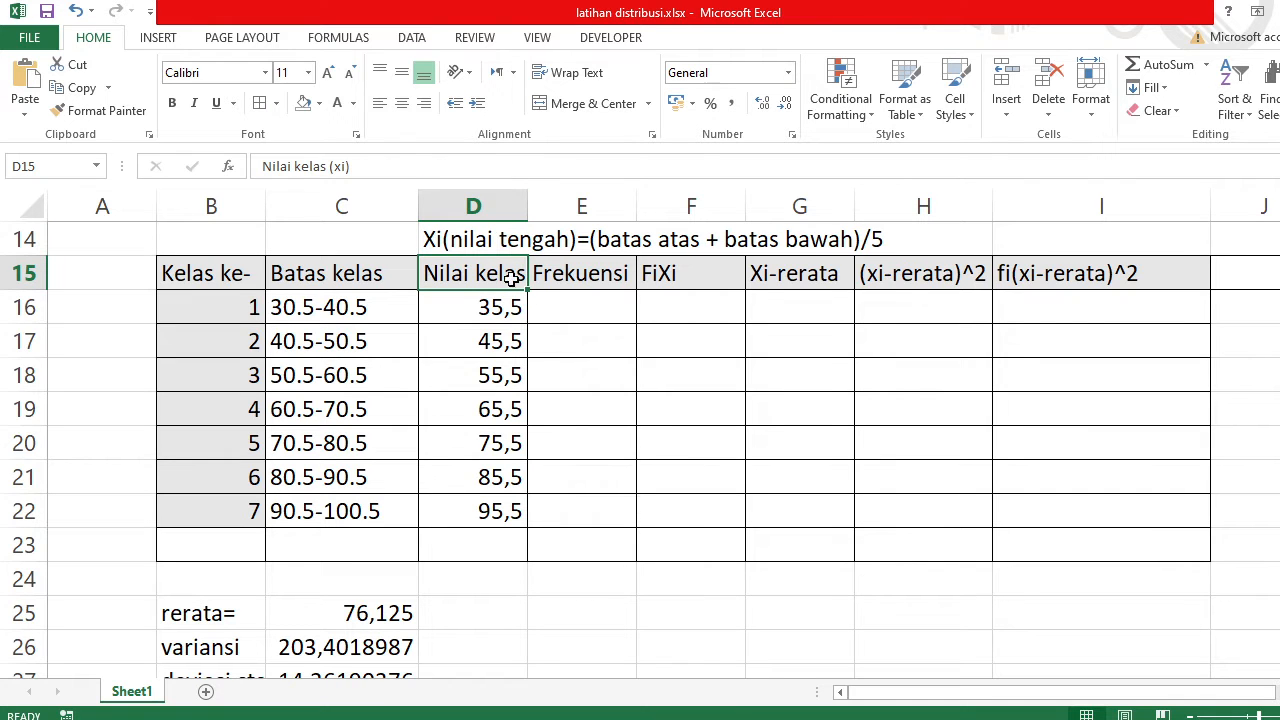
left_click(466, 310)
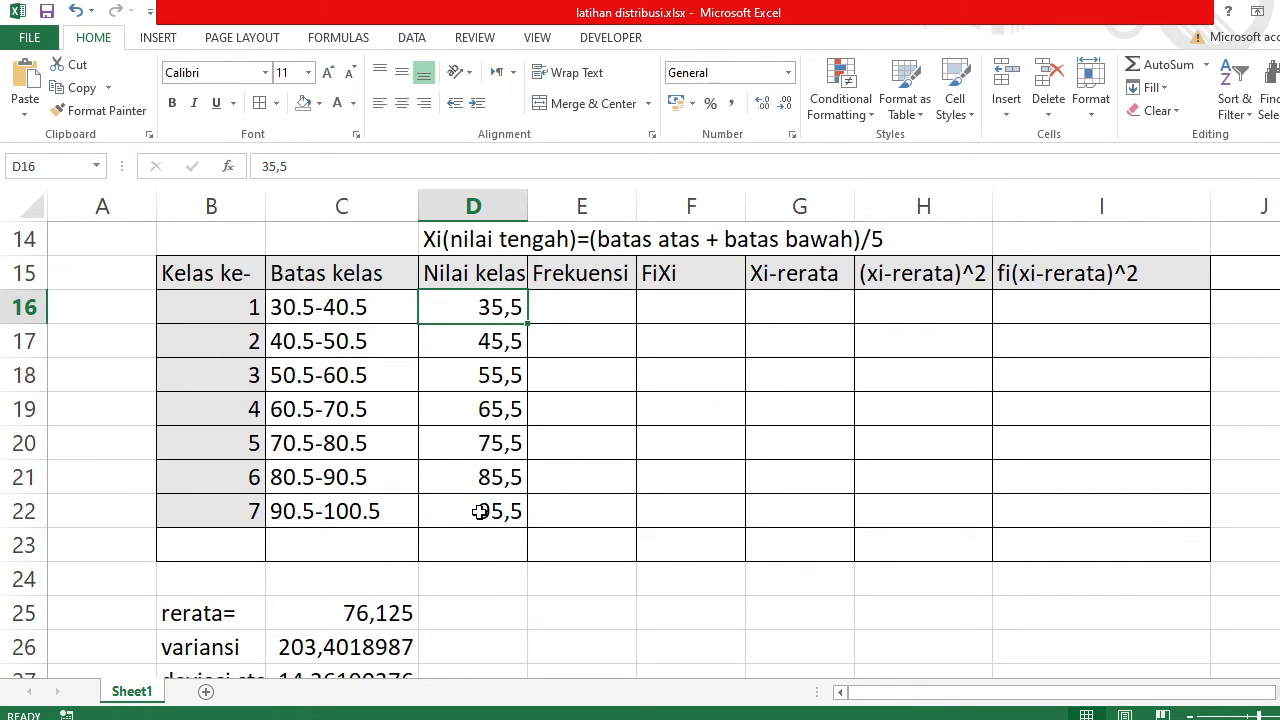
left_click(492, 375)
left_click(500, 440)
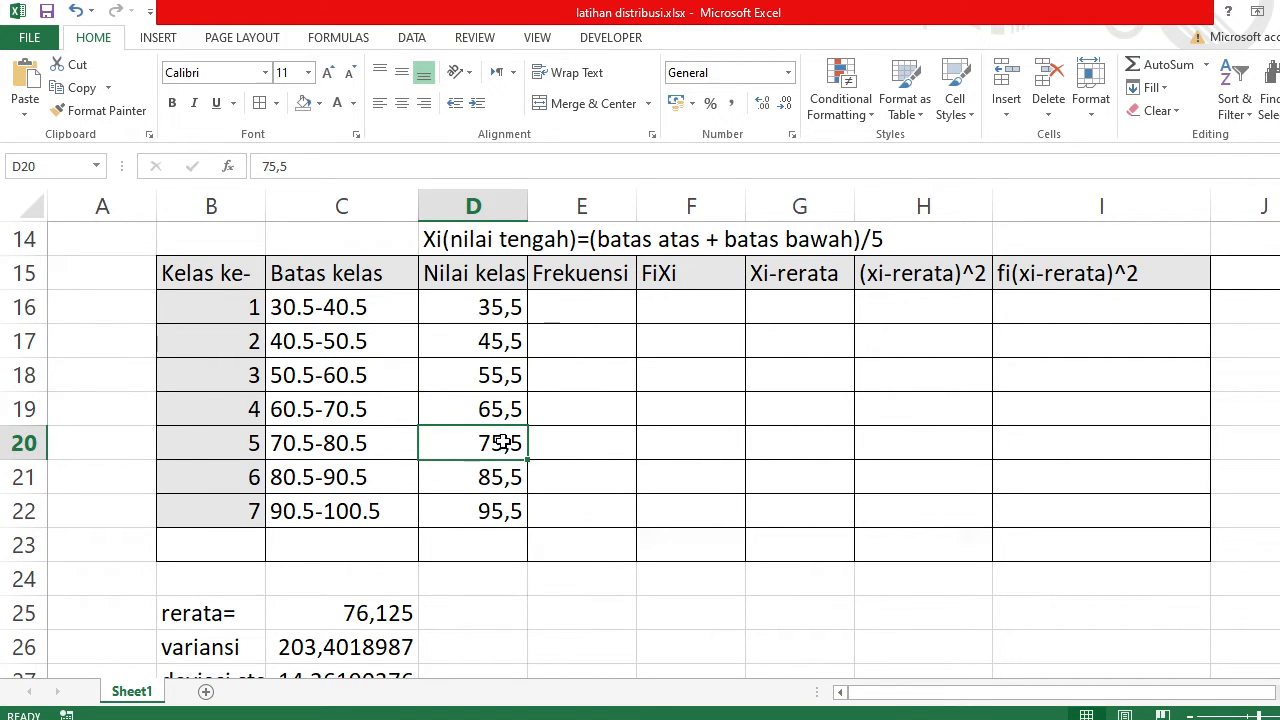
left_click(510, 515)
Reveal the frequency column values in E16:E23 by setting their font color to Automatic
left_click_drag(594, 309, 557, 517)
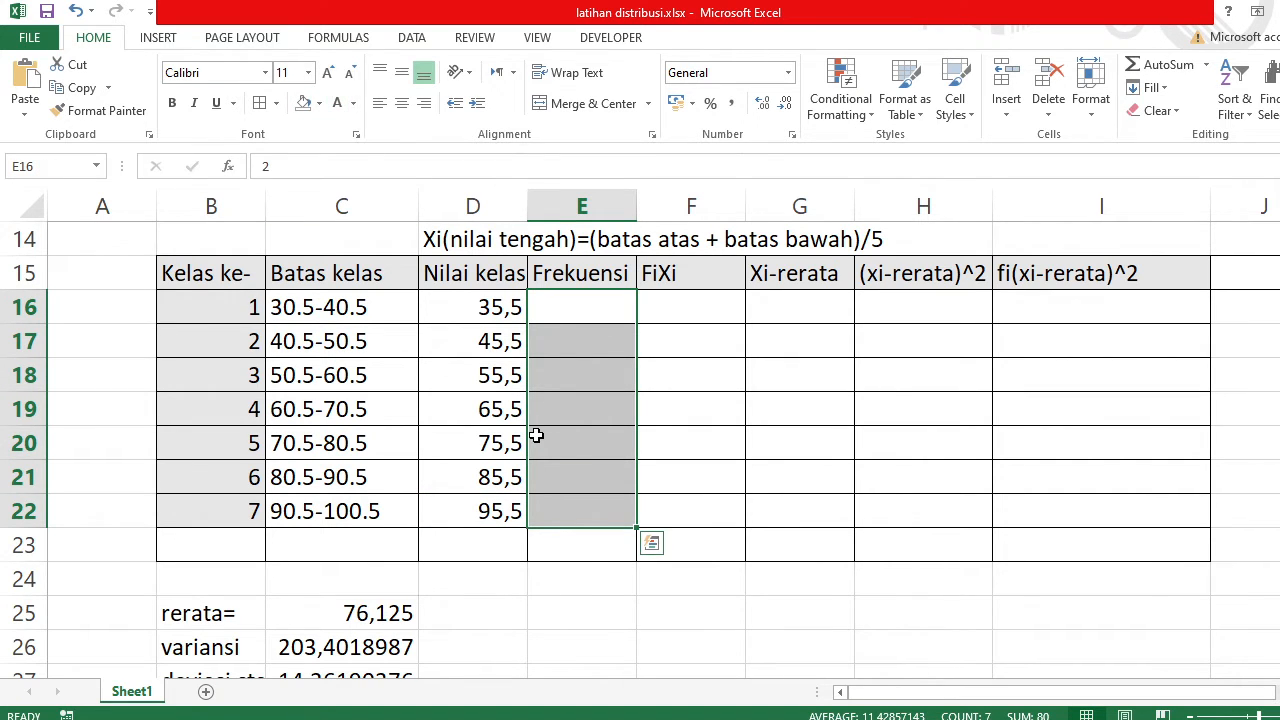
key("shift+Down")
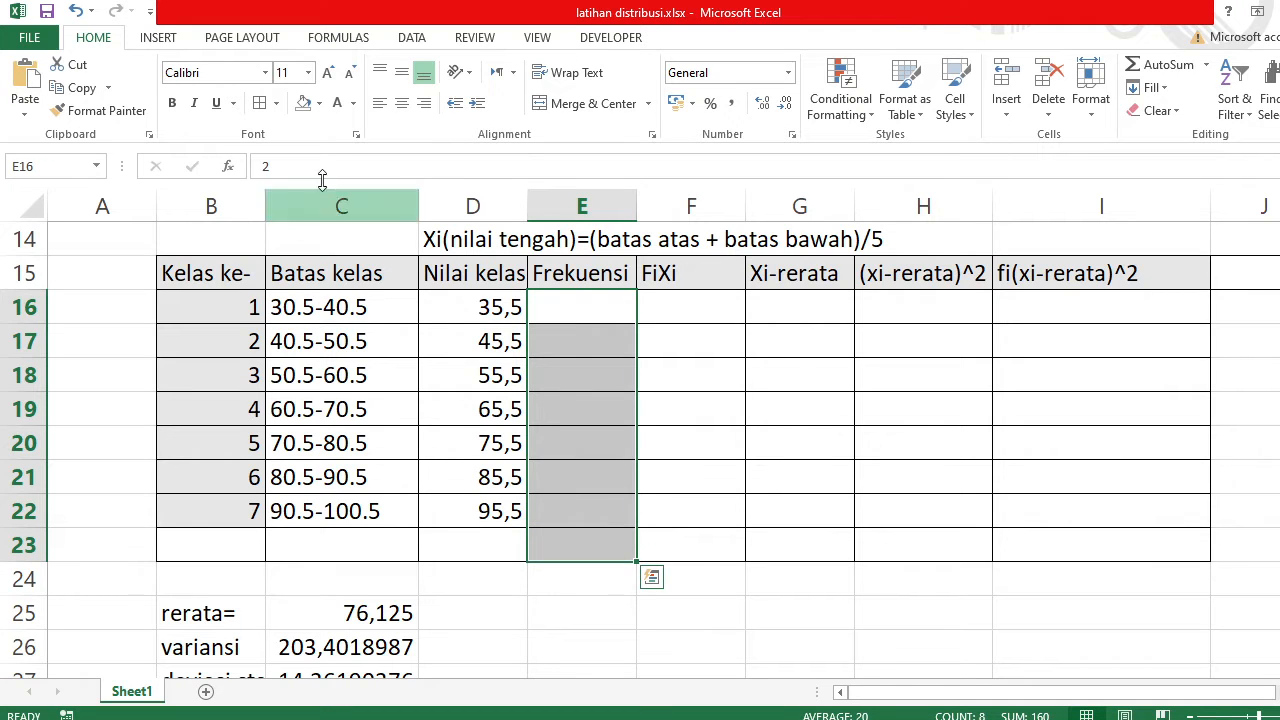
left_click(354, 105)
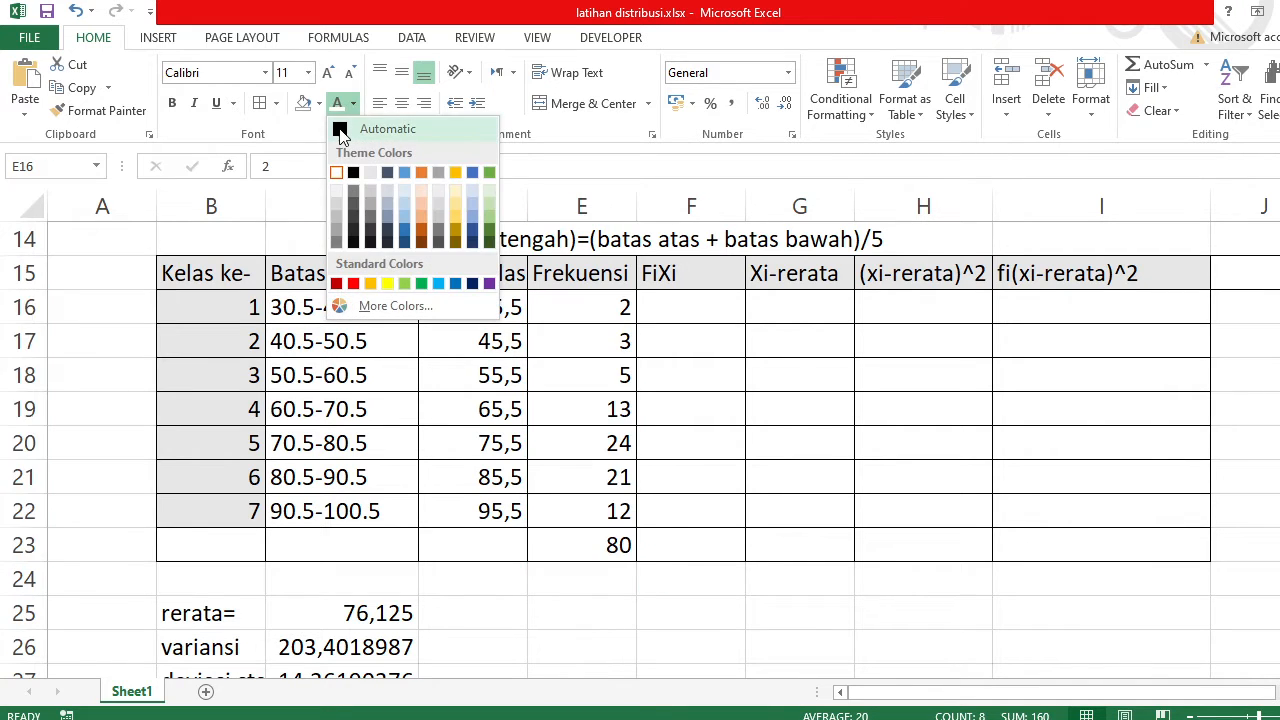
left_click(340, 129)
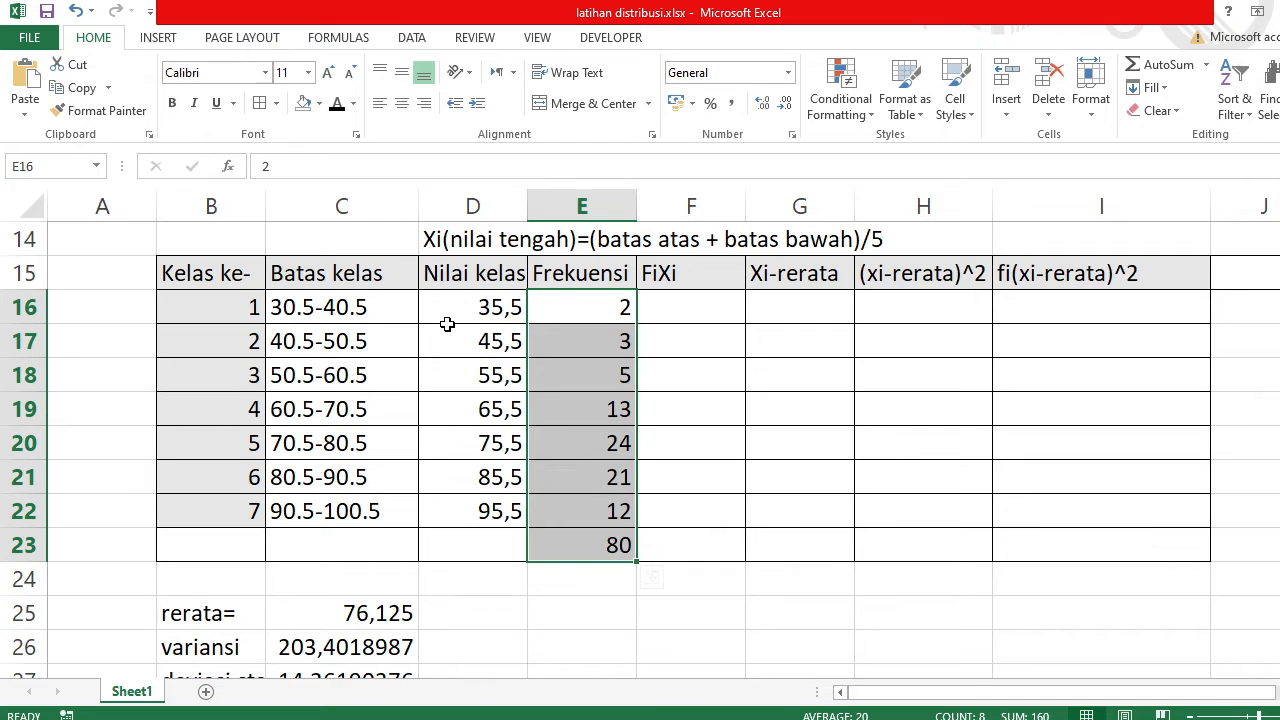
left_click(594, 308)
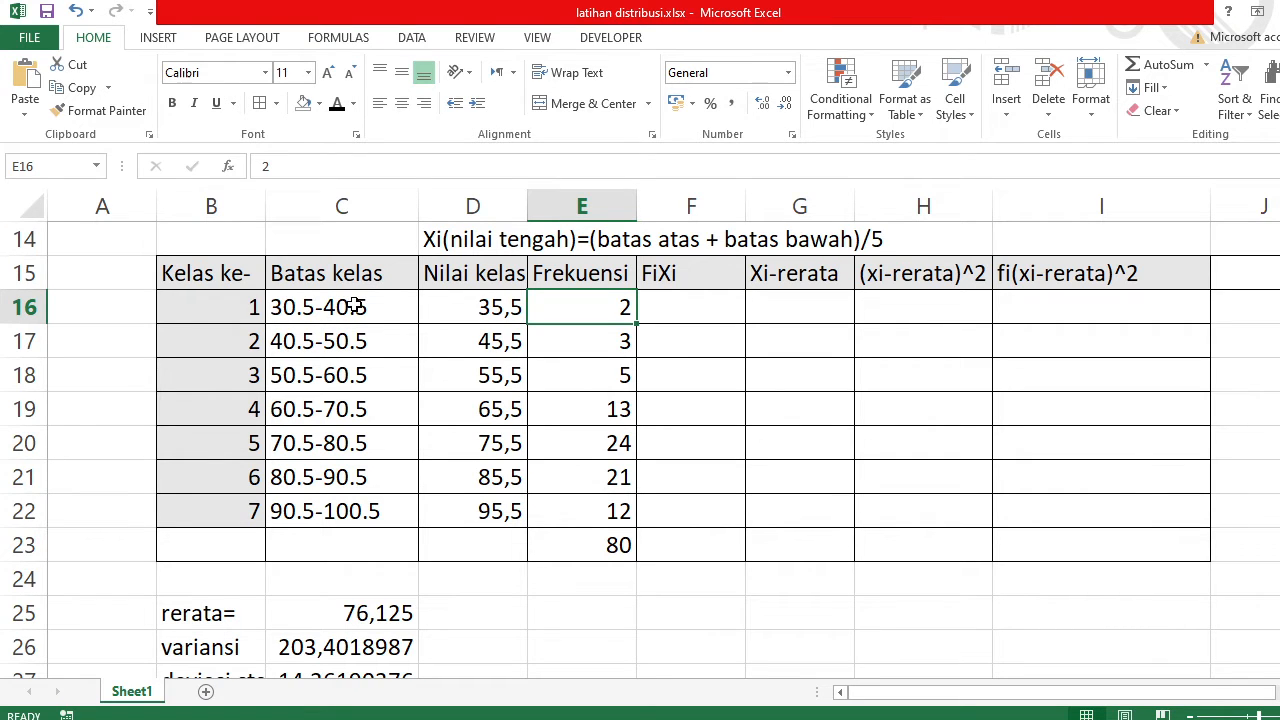
key("alt+Tab")
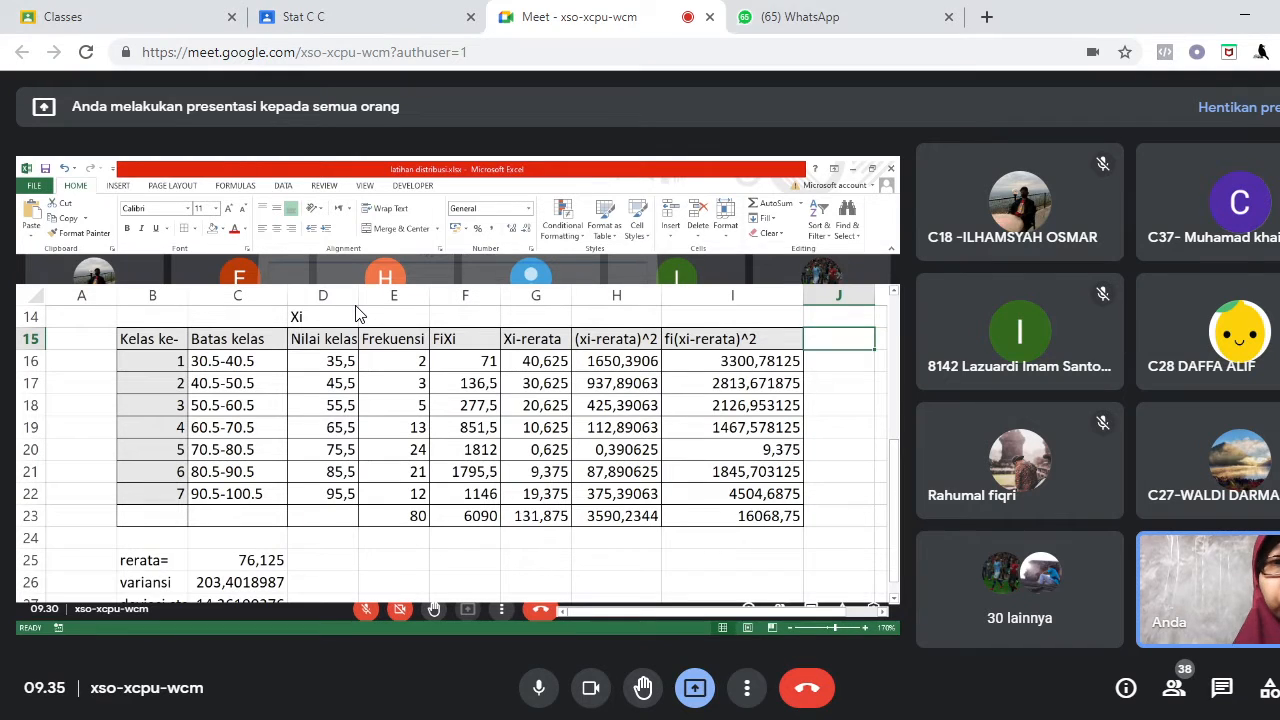
key("alt+Tab")
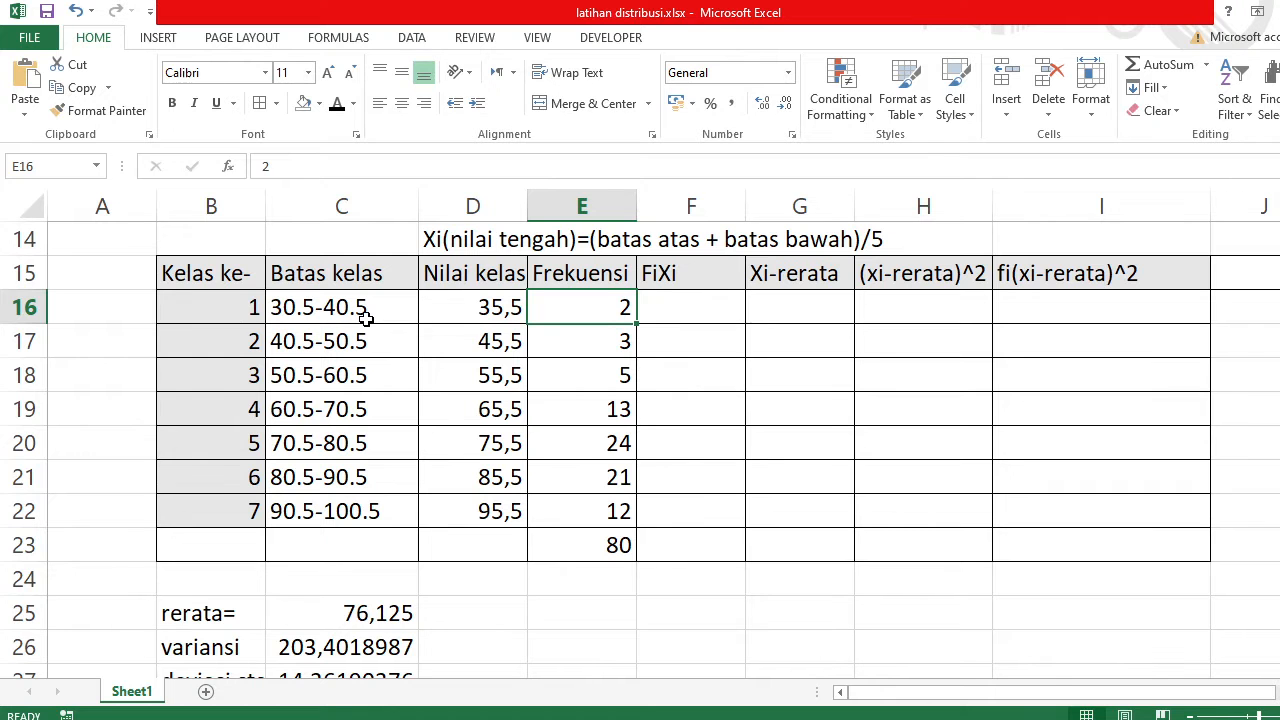
left_click(662, 309)
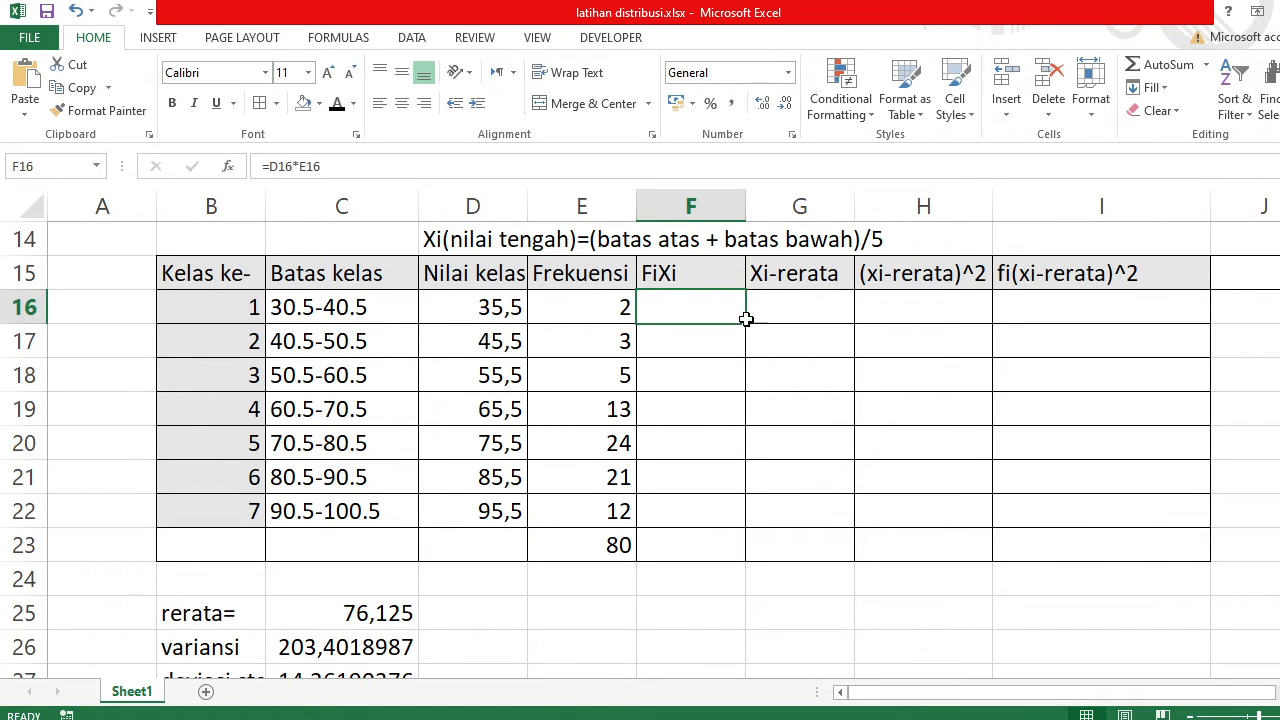
left_click(698, 272)
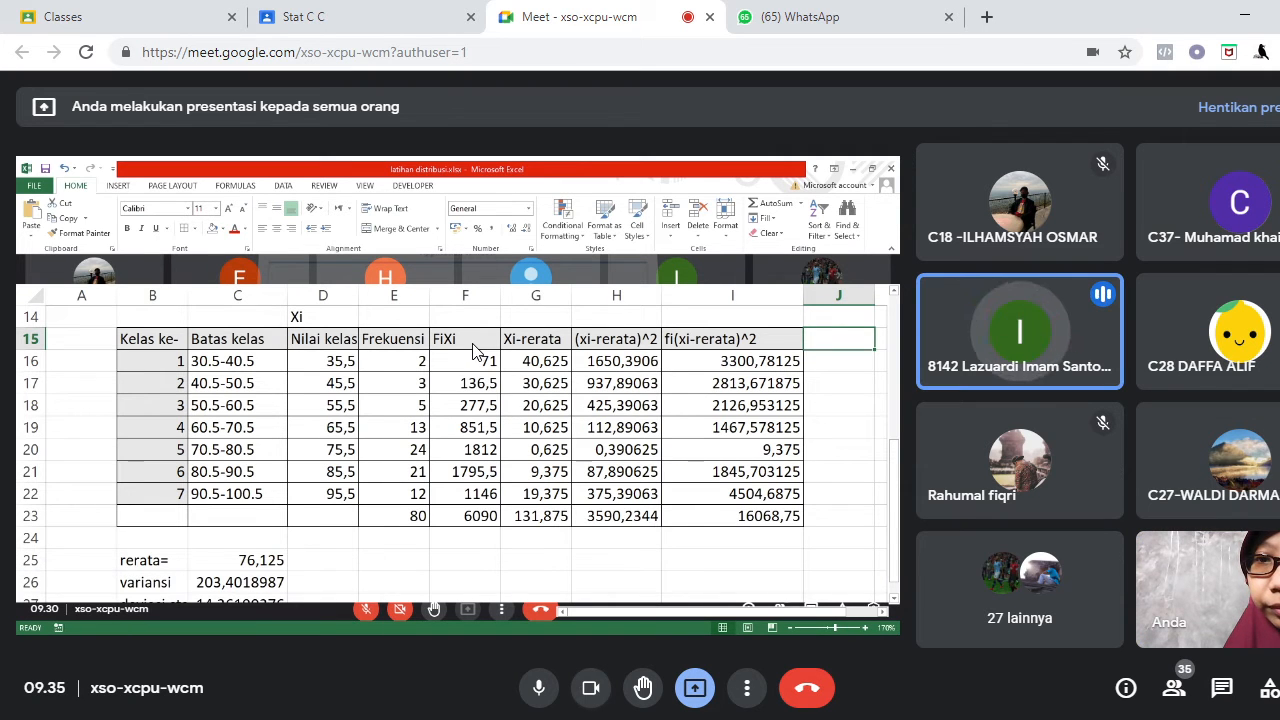
Switch back to the Excel workbook and examine the FiXi formula in F16 along with the D16 and E16 cells it uses
key("alt+Tab")
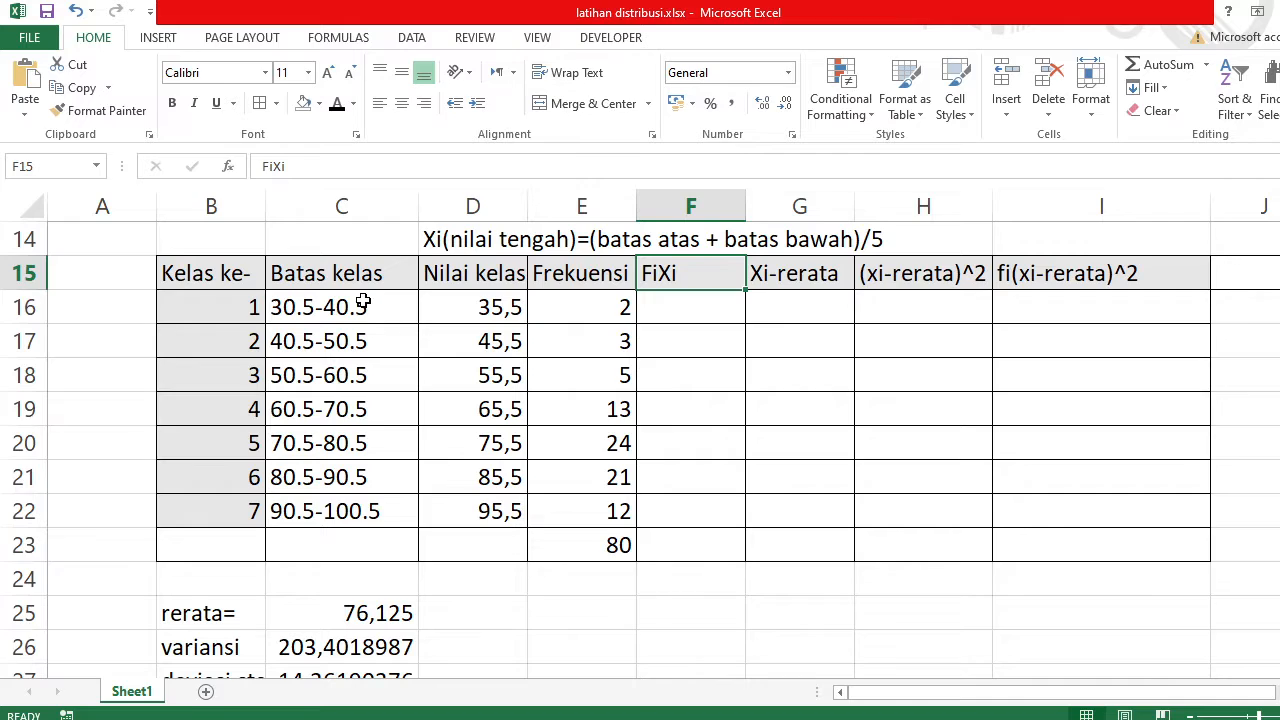
left_click(468, 282)
left_click(603, 269)
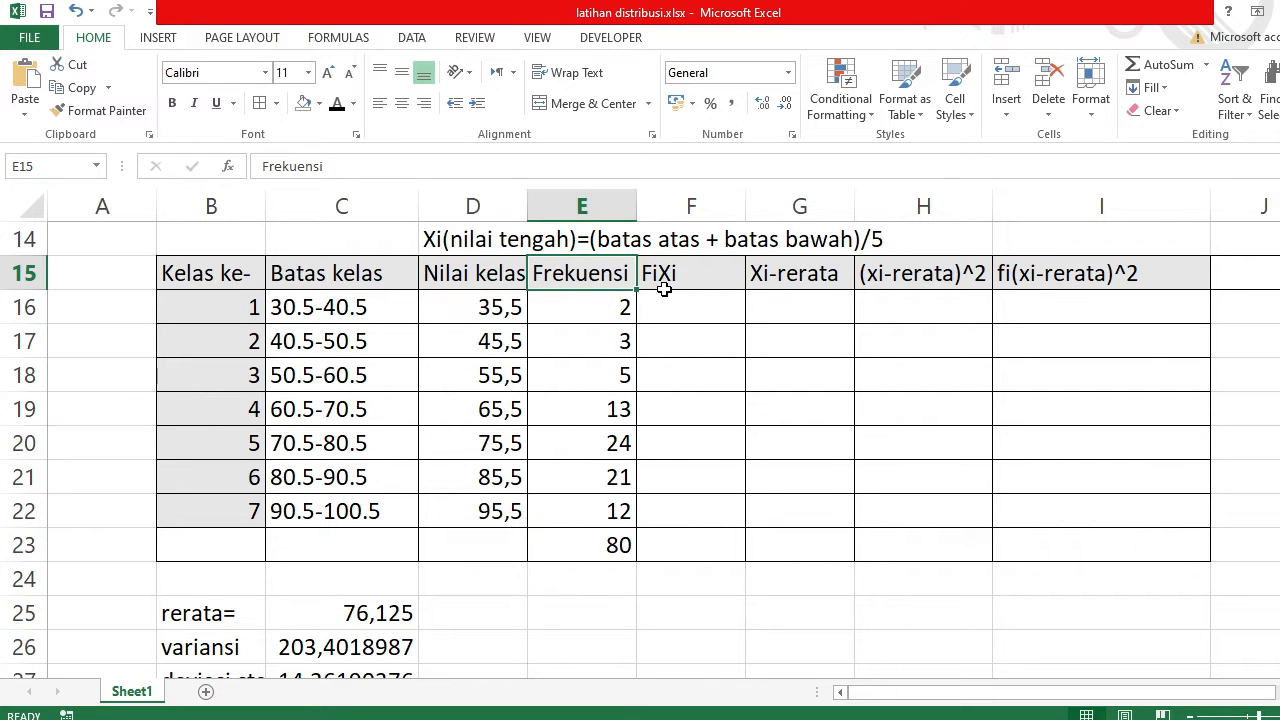
left_click(689, 286)
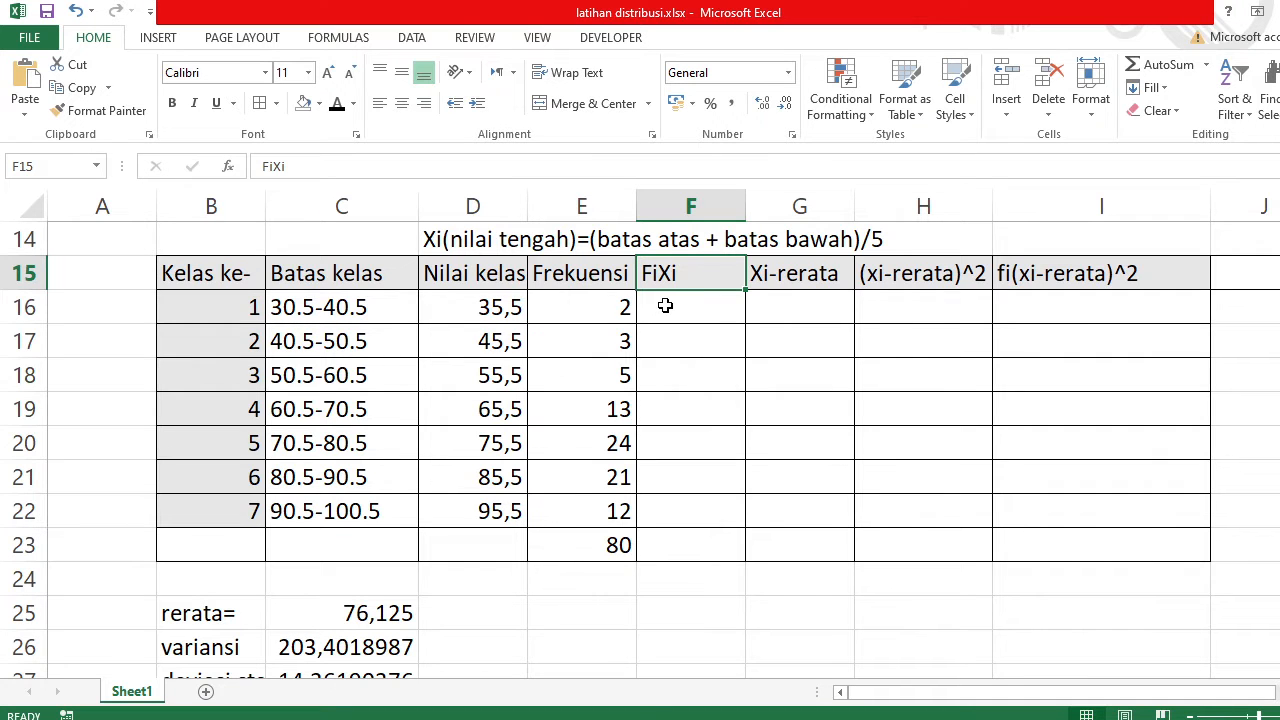
left_click(665, 305)
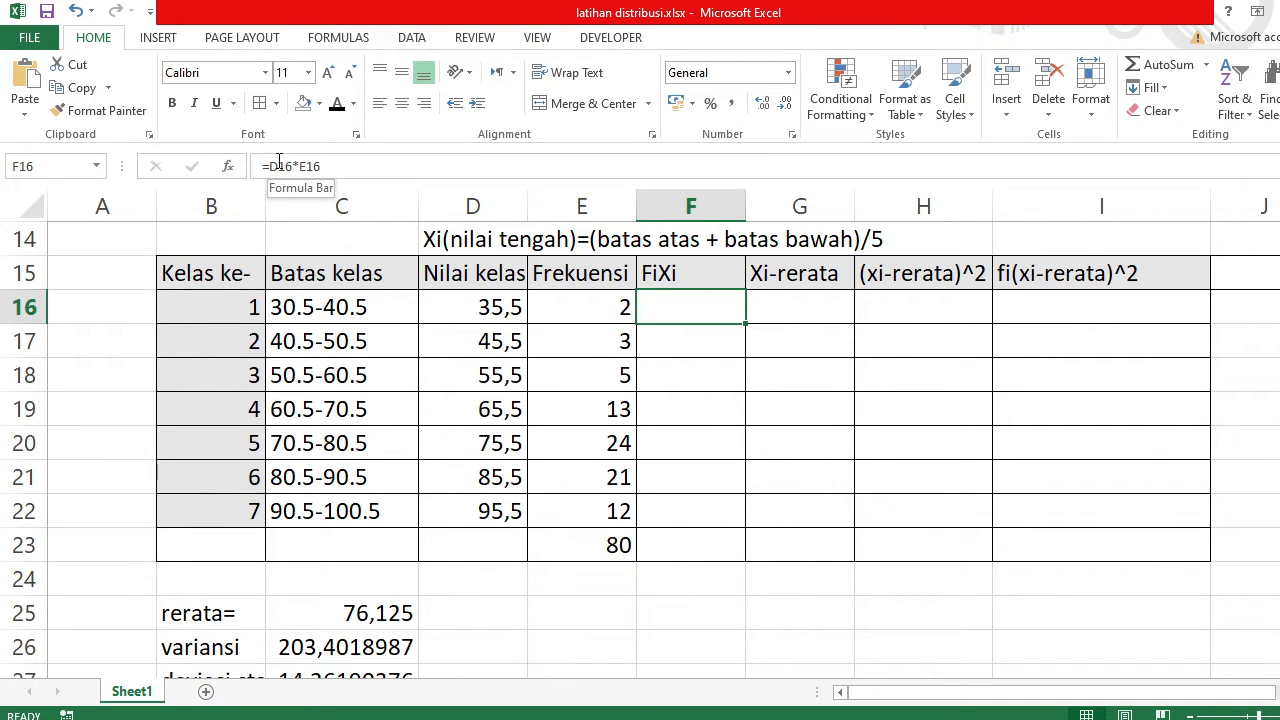
left_click(469, 305)
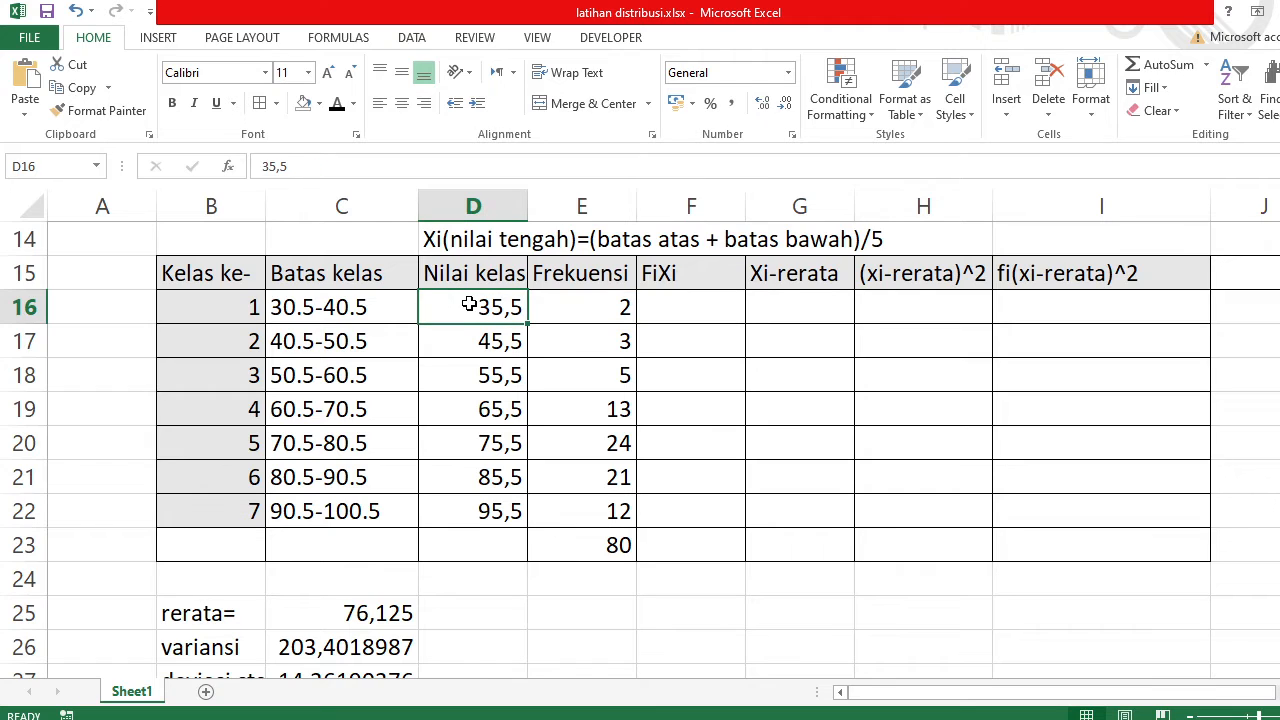
left_click(563, 318)
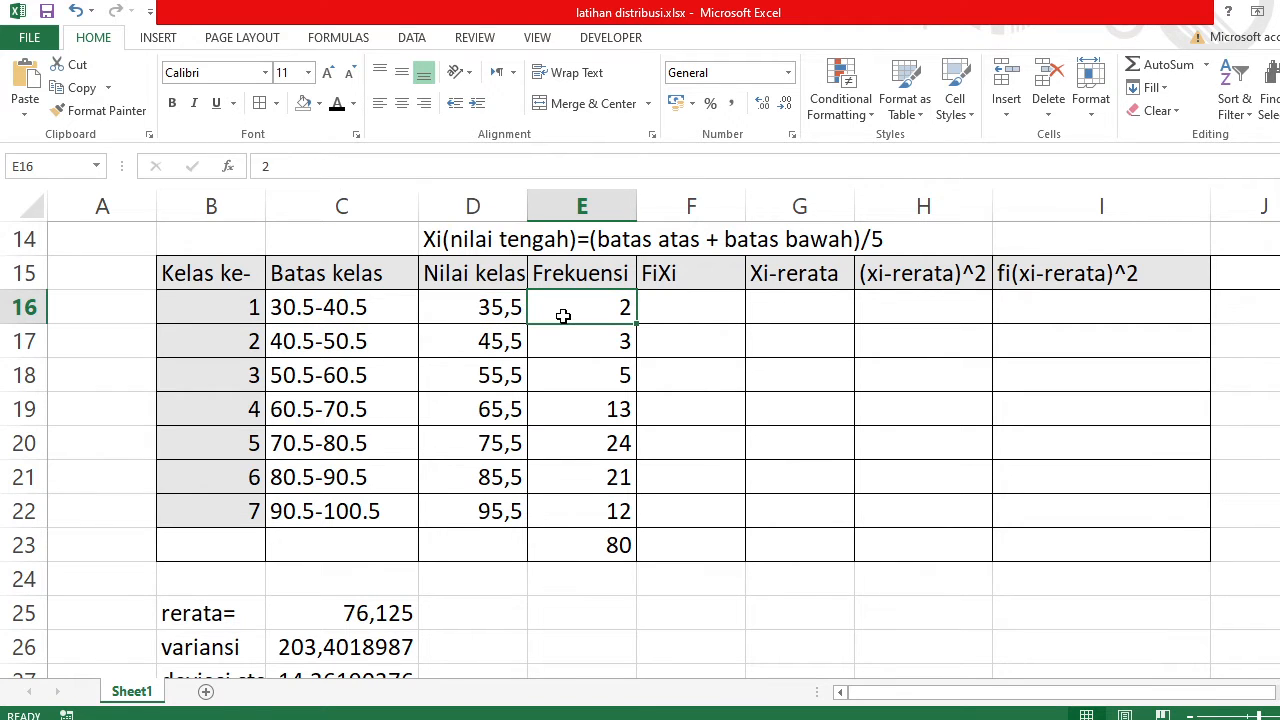
Set the font color of F16 to Automatic and fill the cell down through F22 to reveal the FiXi values
left_click(721, 305)
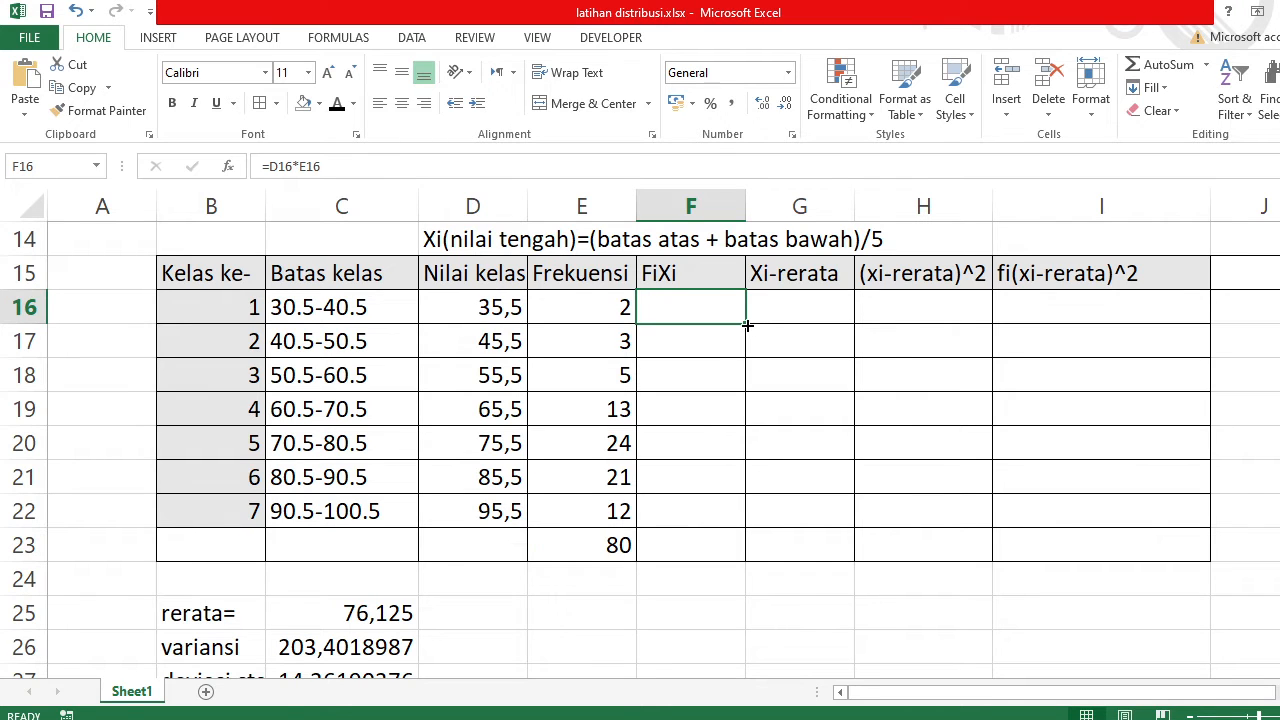
left_click_drag(747, 325, 747, 325)
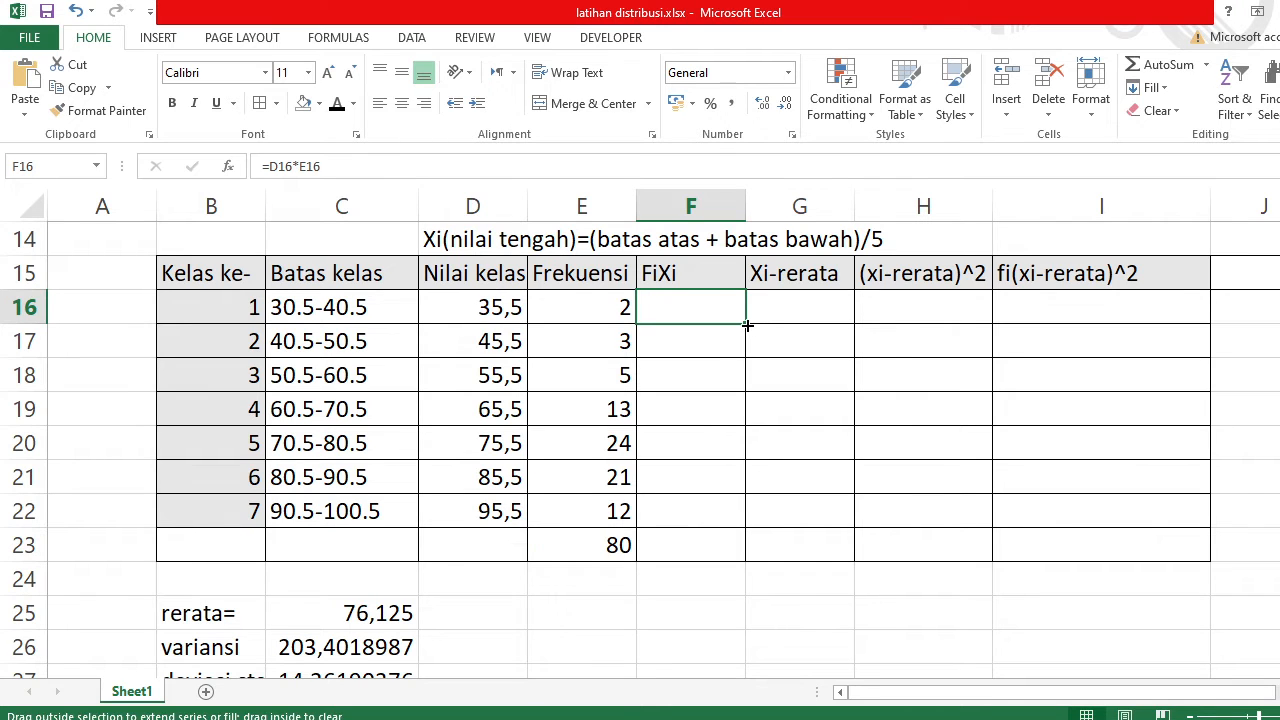
left_click(353, 106)
left_click(385, 128)
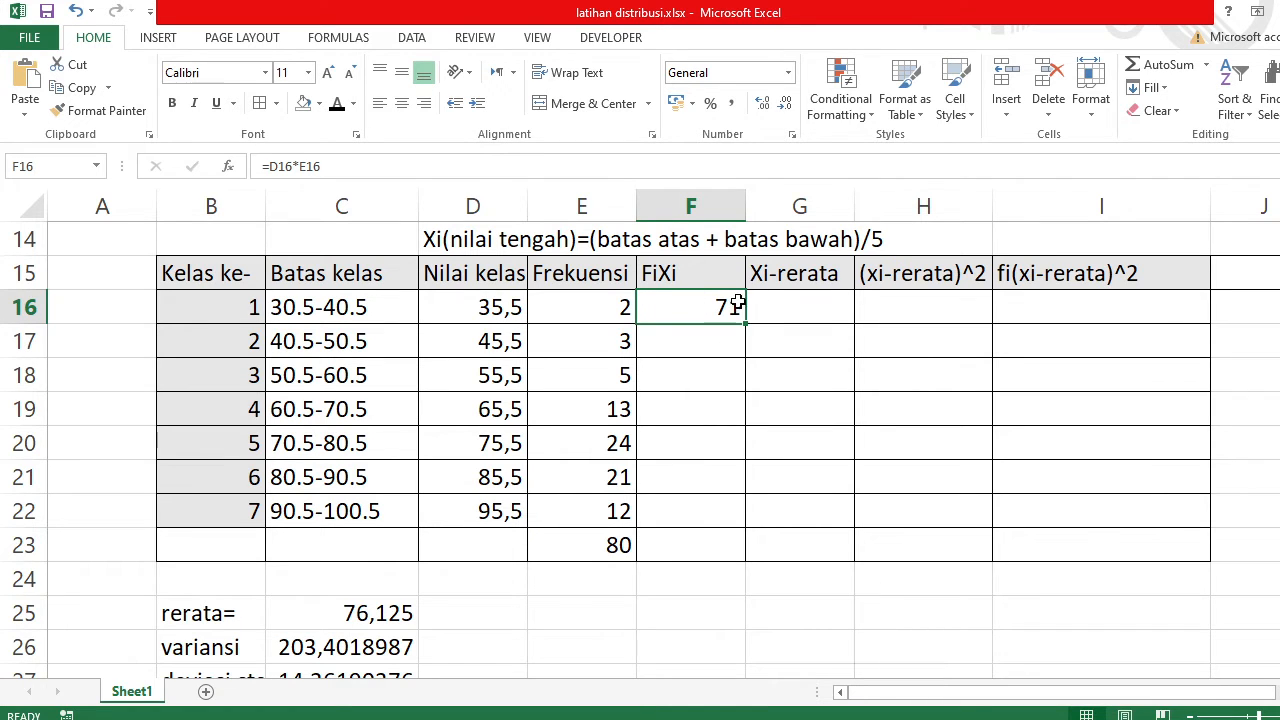
left_click_drag(742, 323, 738, 523)
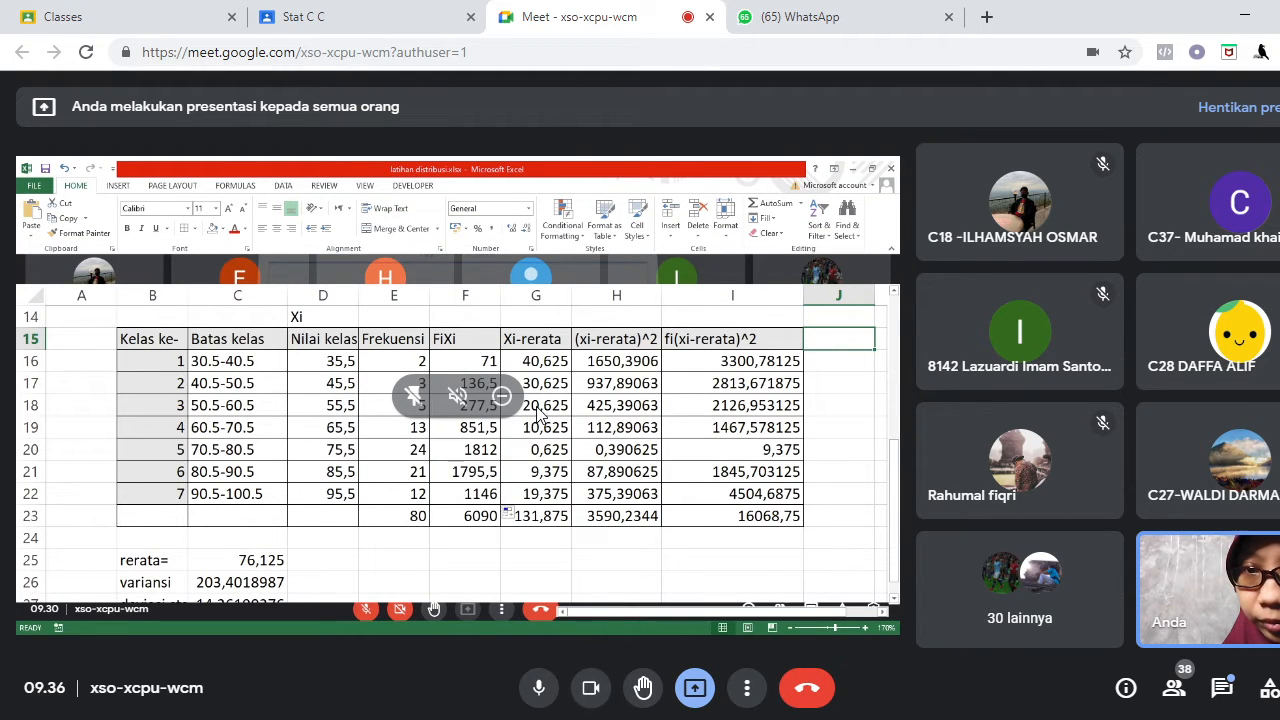
Stop the current presentation in Google Meet and share the latihan distribusi.xlsx window again
key("alt+Tab")
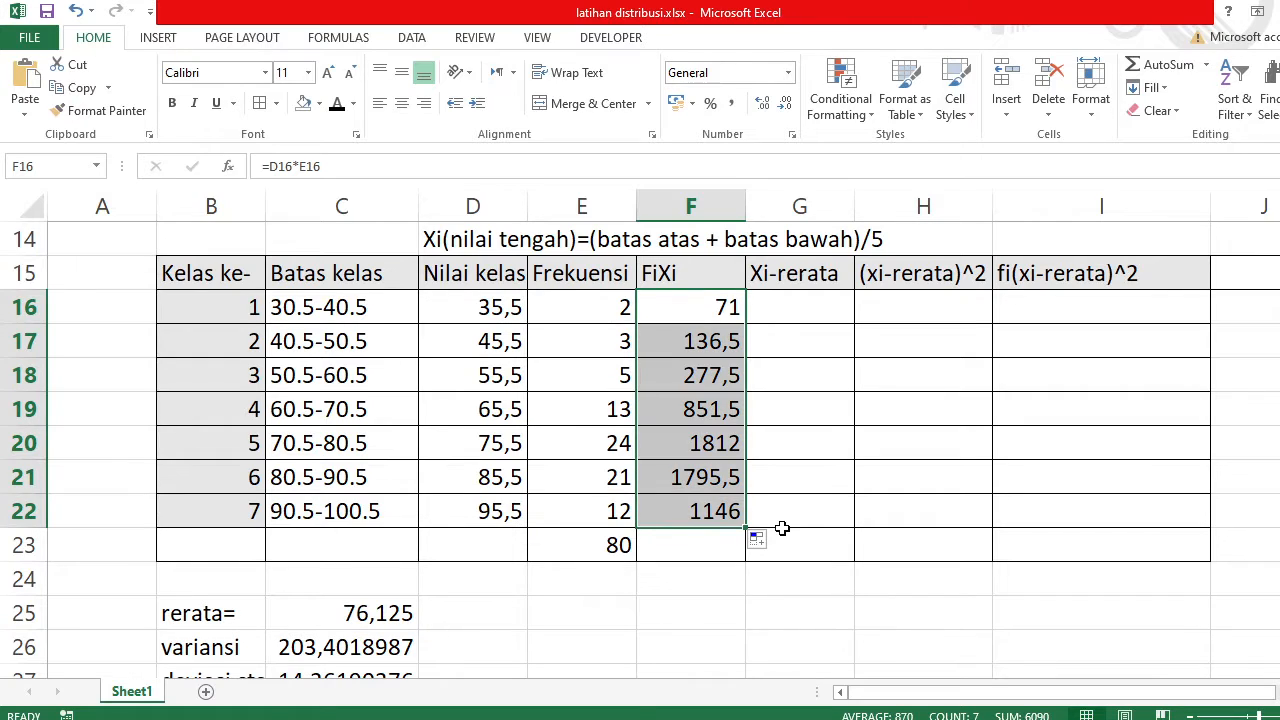
left_click(815, 375)
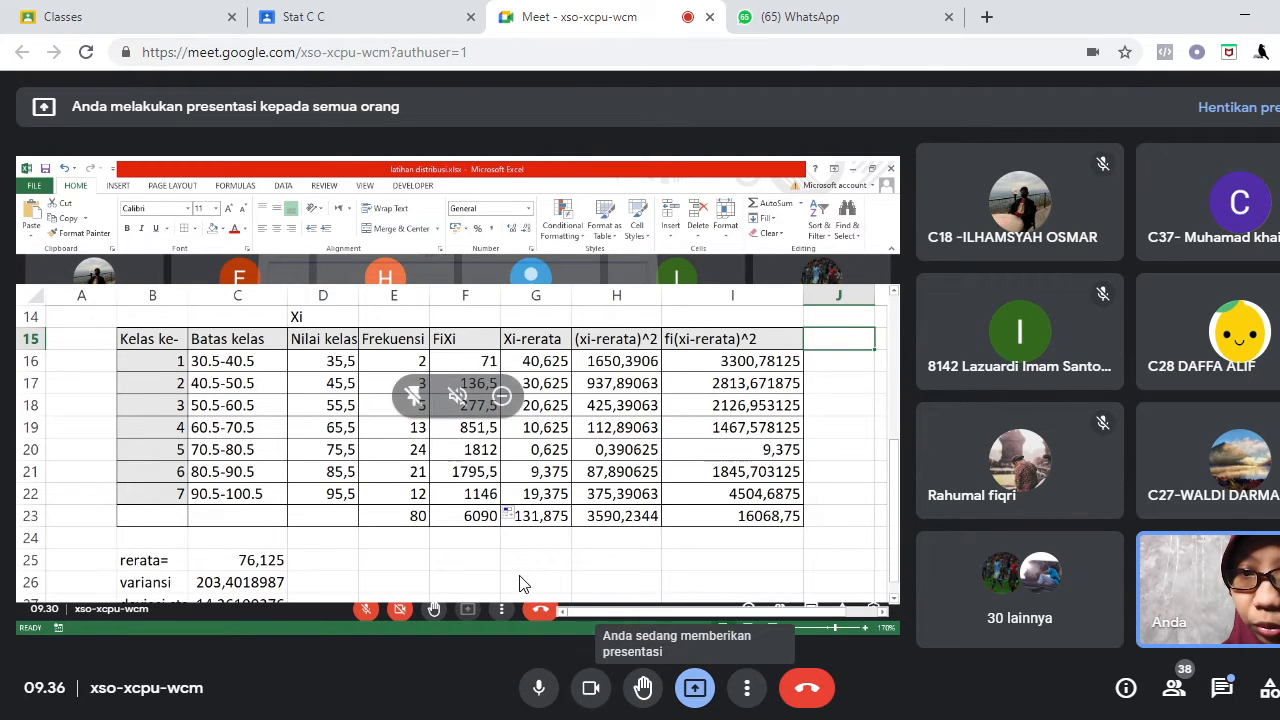
left_click(693, 688)
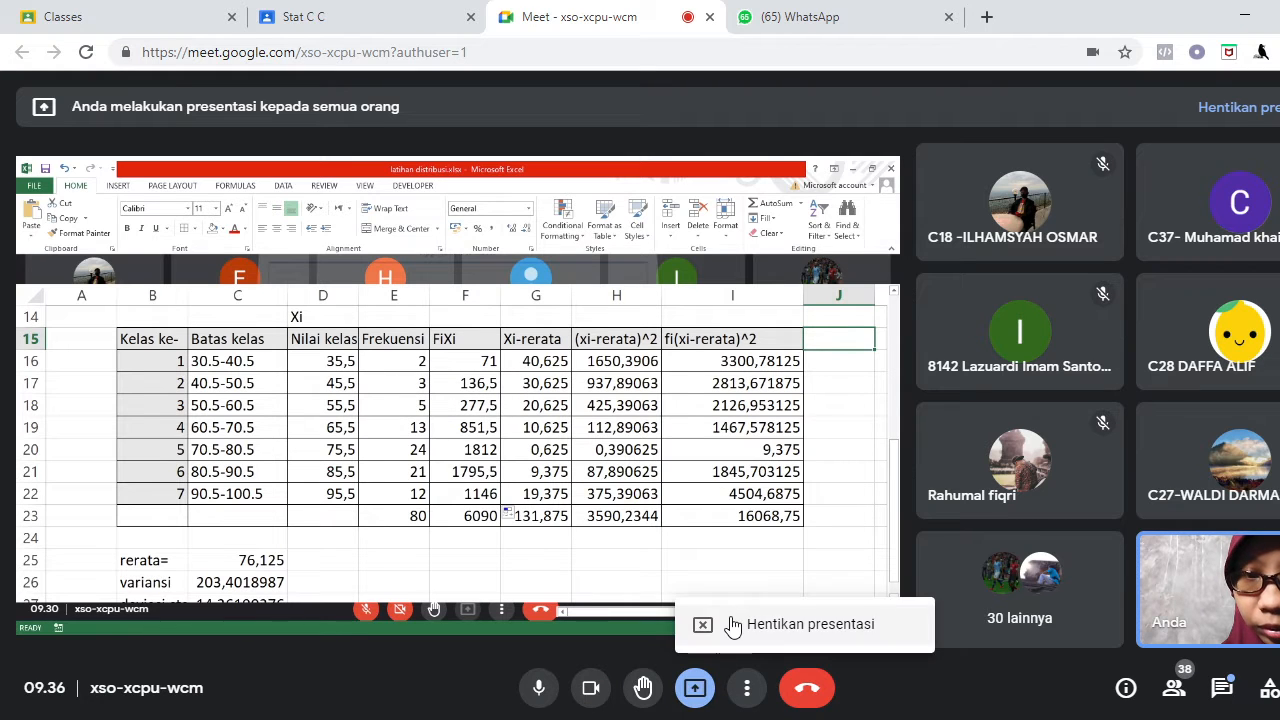
left_click(733, 624)
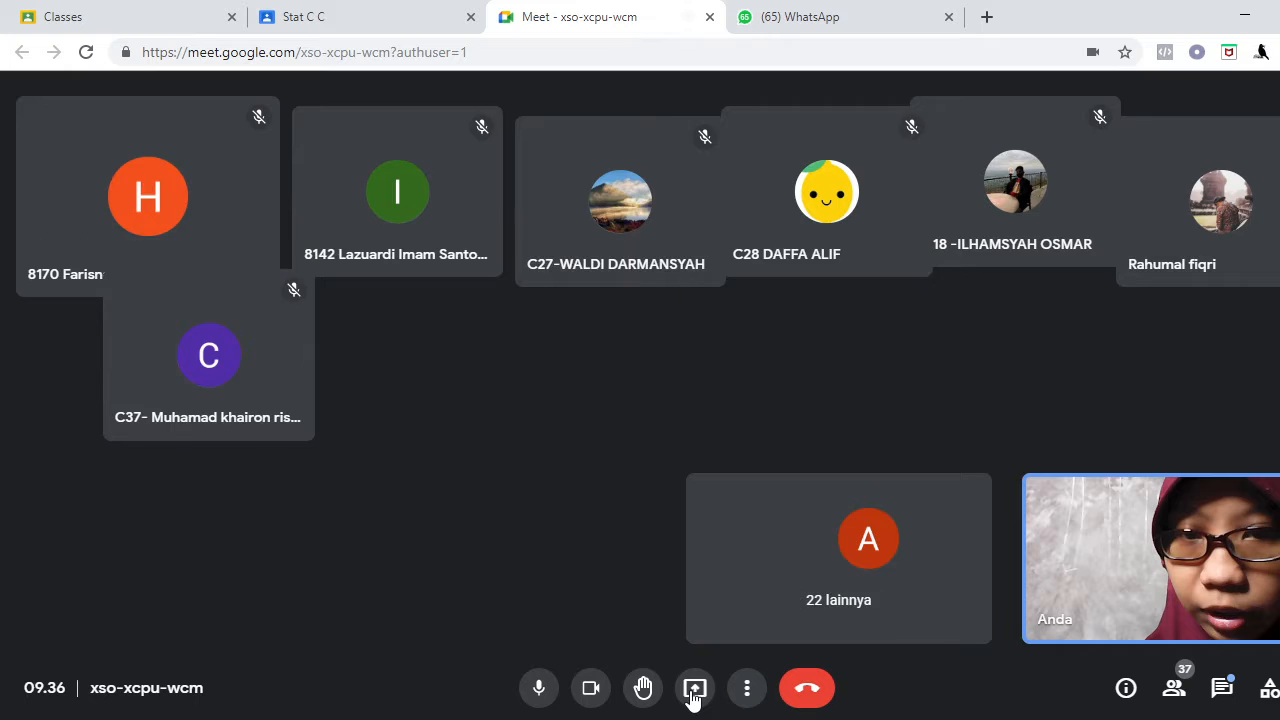
left_click(693, 695)
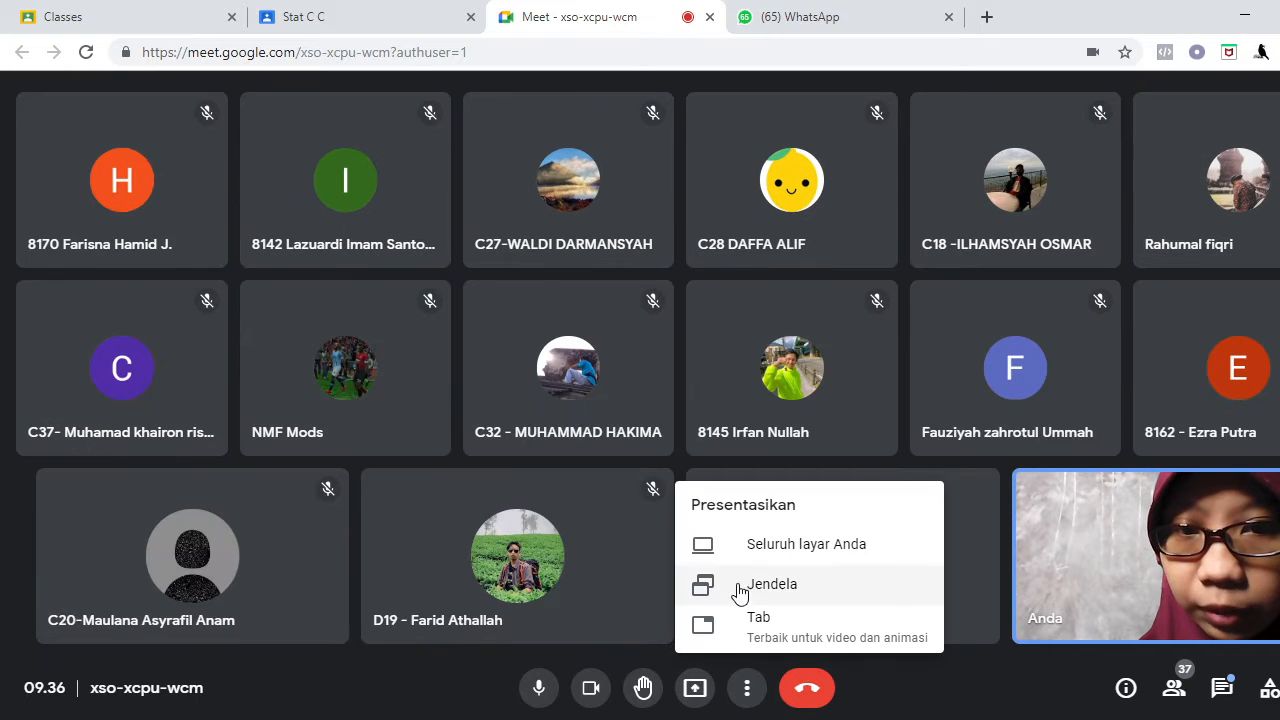
left_click(739, 590)
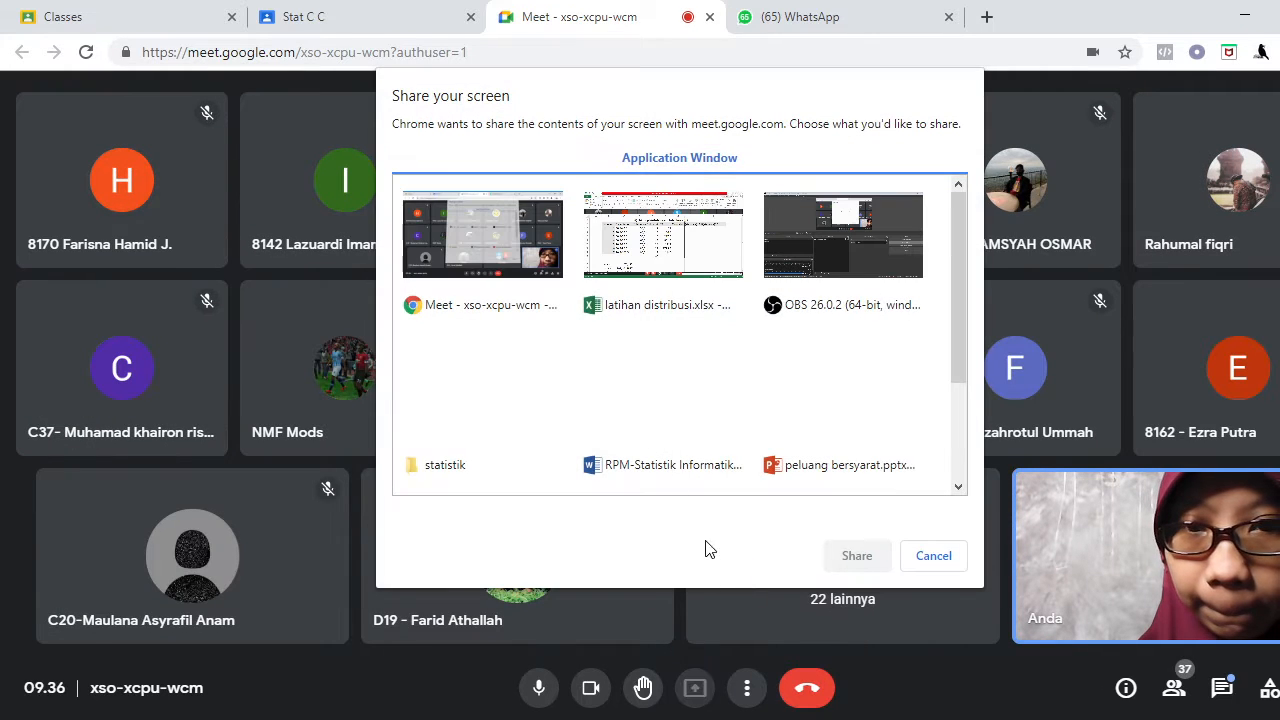
left_click(857, 556)
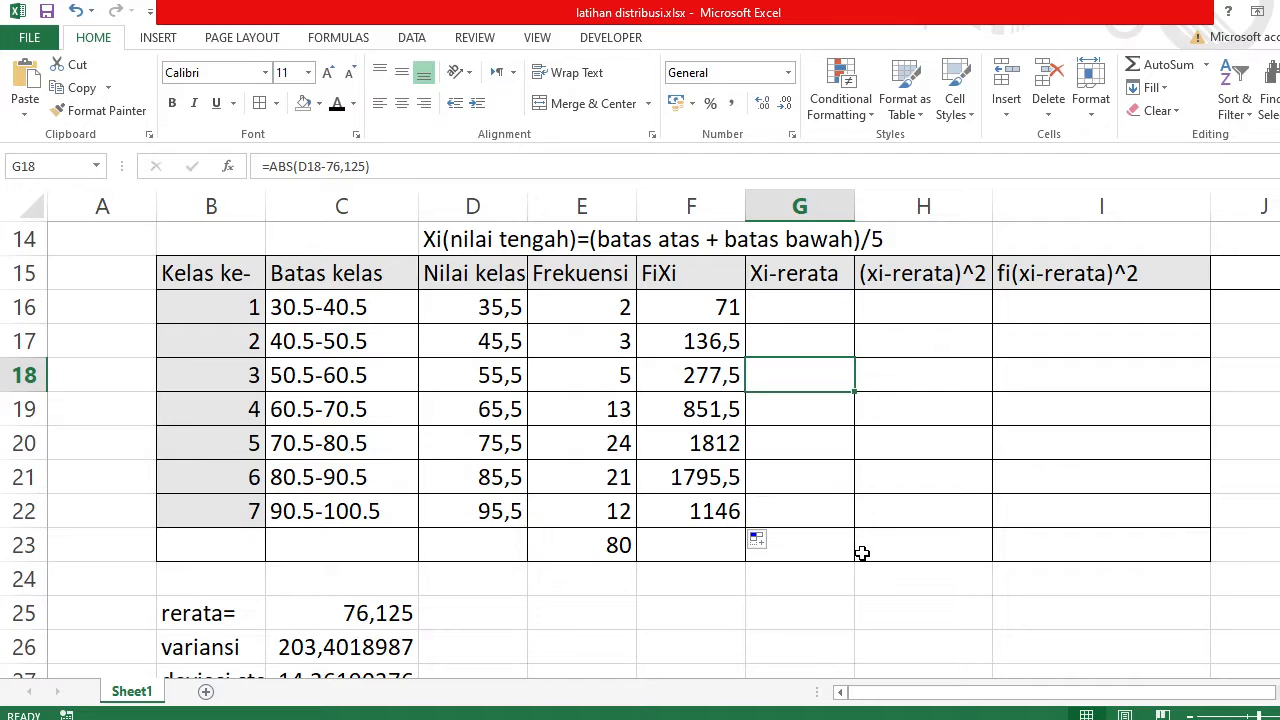
Reveal the FiXi total in F23 by setting its font color to Automatic
left_click(813, 311)
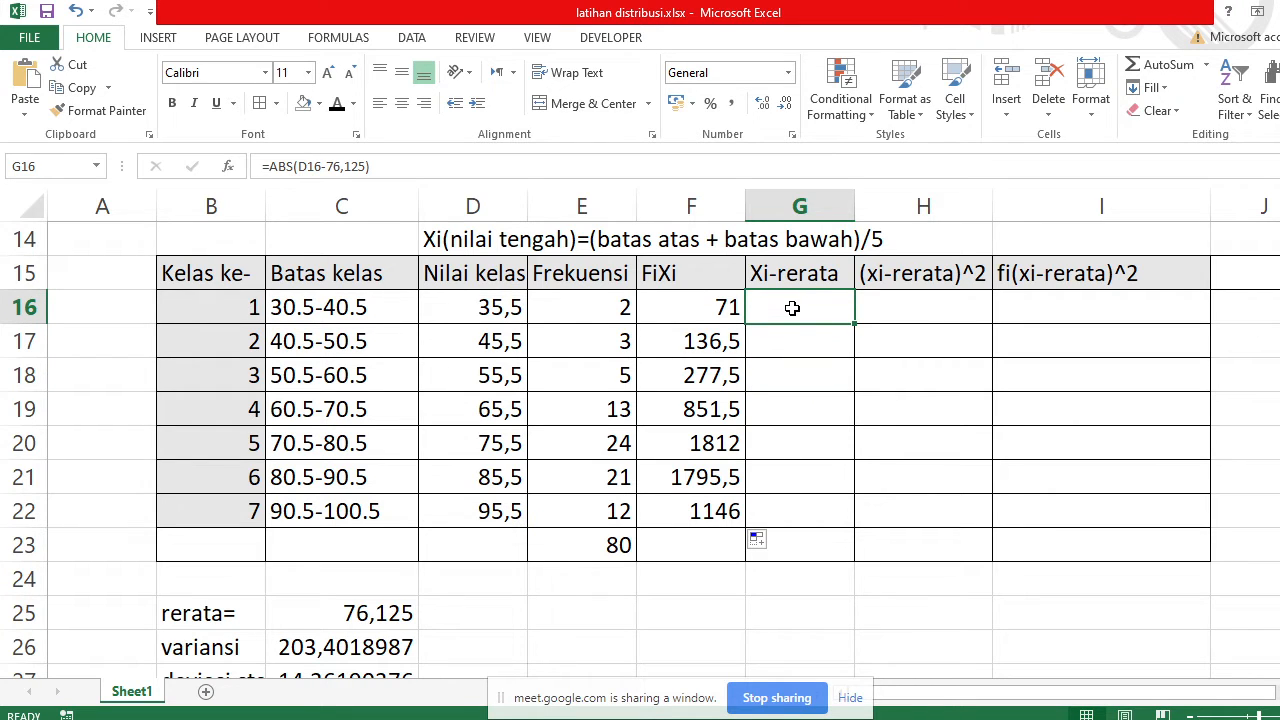
left_click(720, 551)
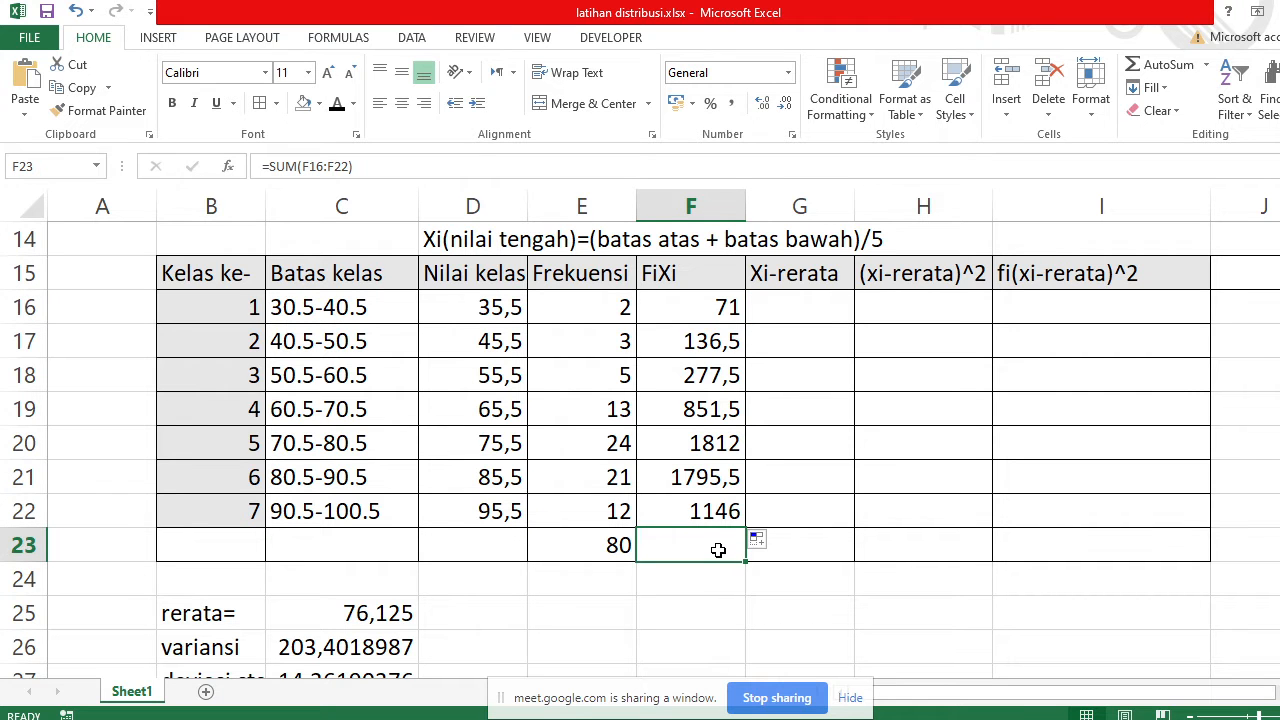
key("alt+Tab")
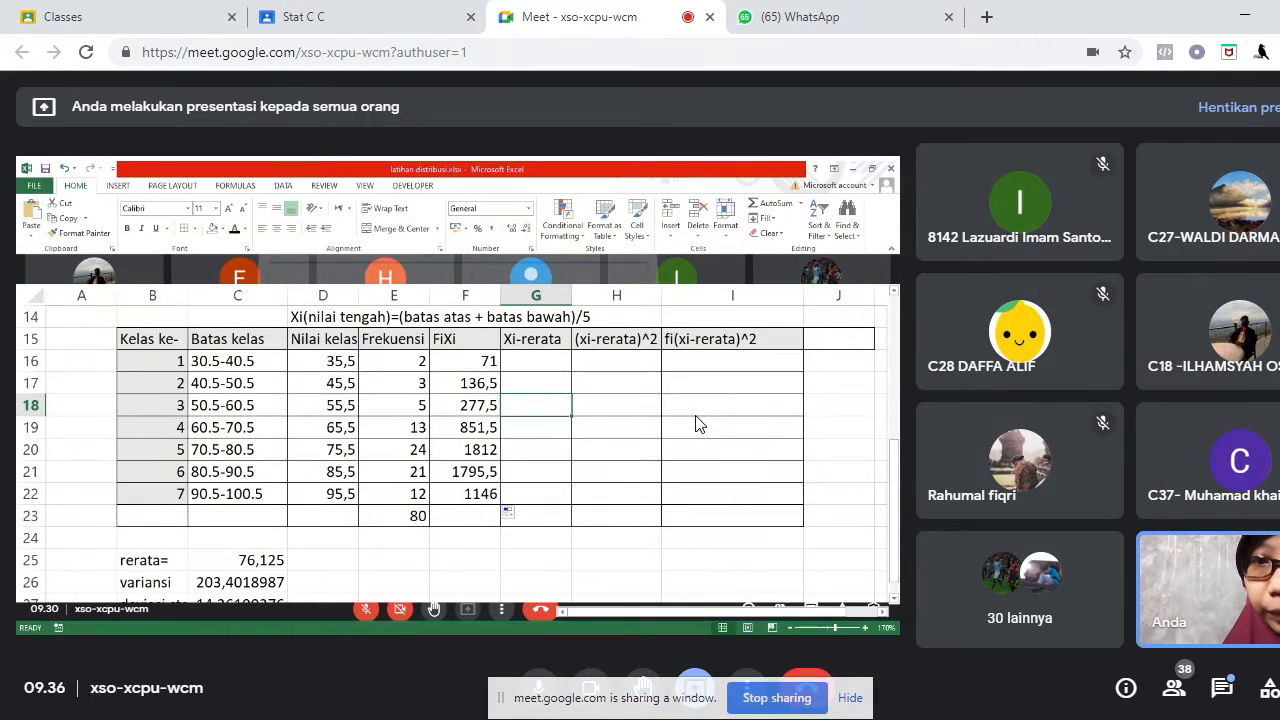
key("alt+Tab")
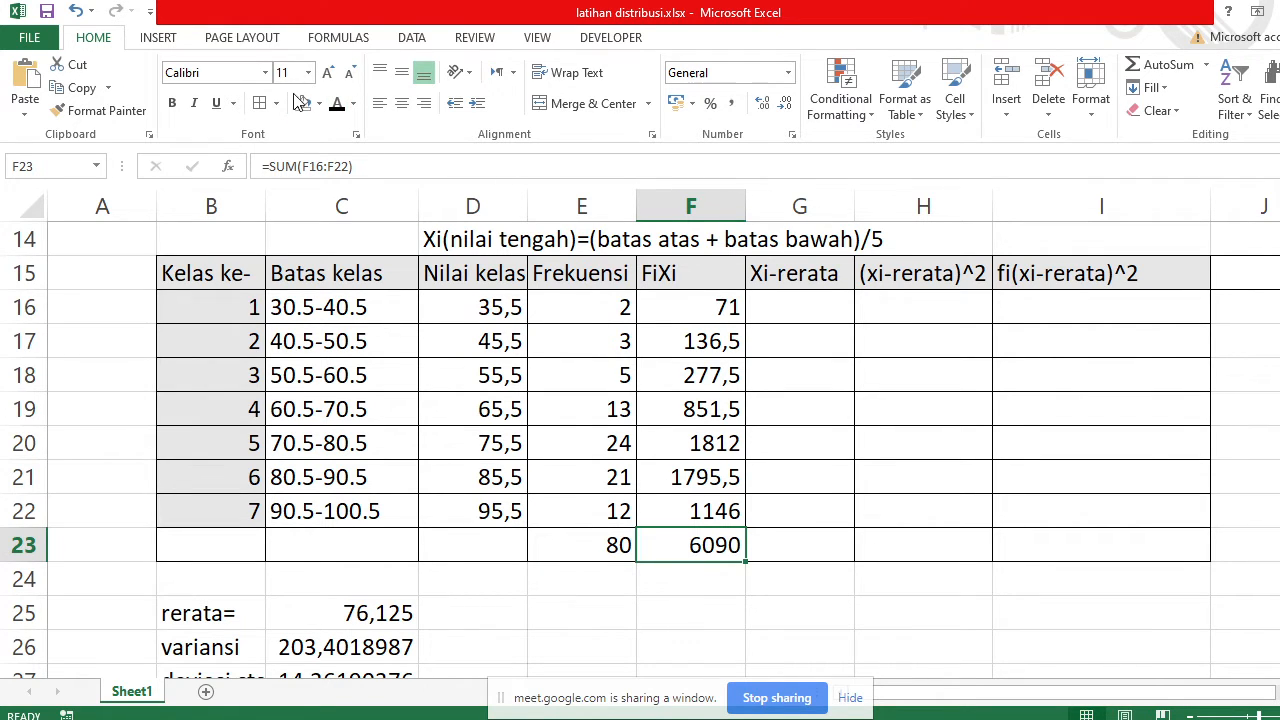
Examine the formulas behind the FiXi value in F16, the total in F23 and the rerata in C25
left_click(656, 308)
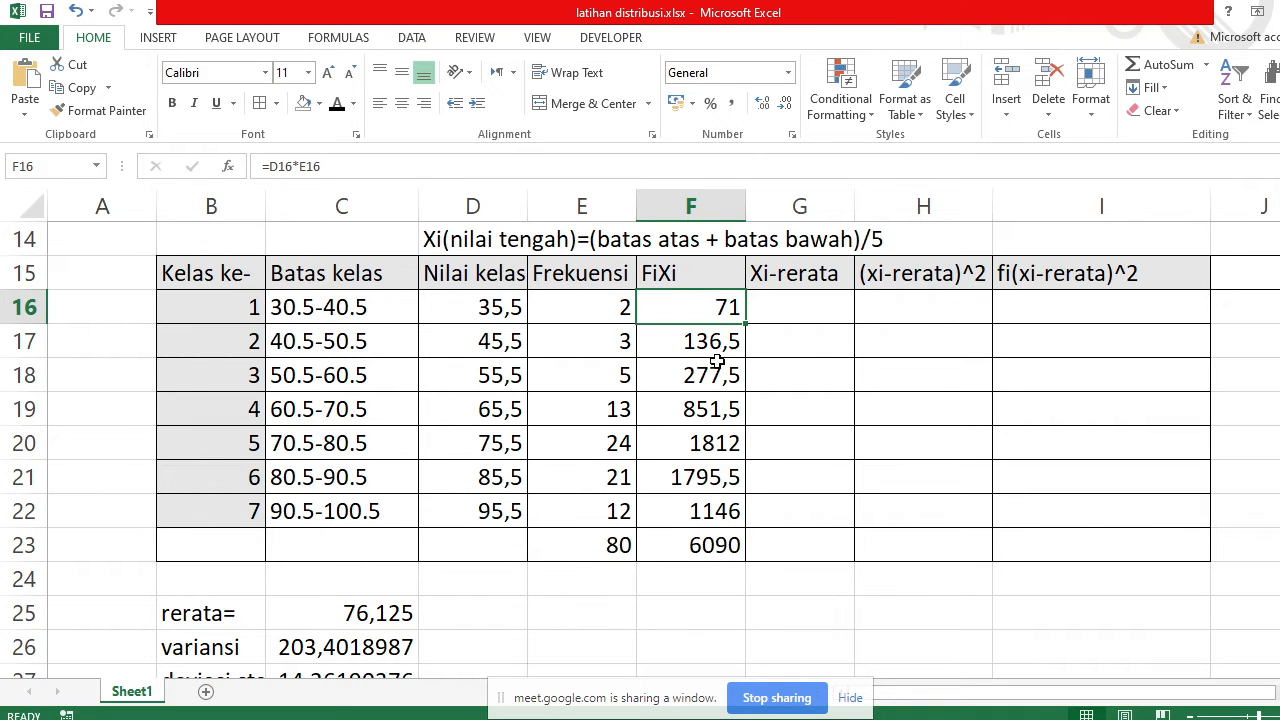
left_click(728, 548)
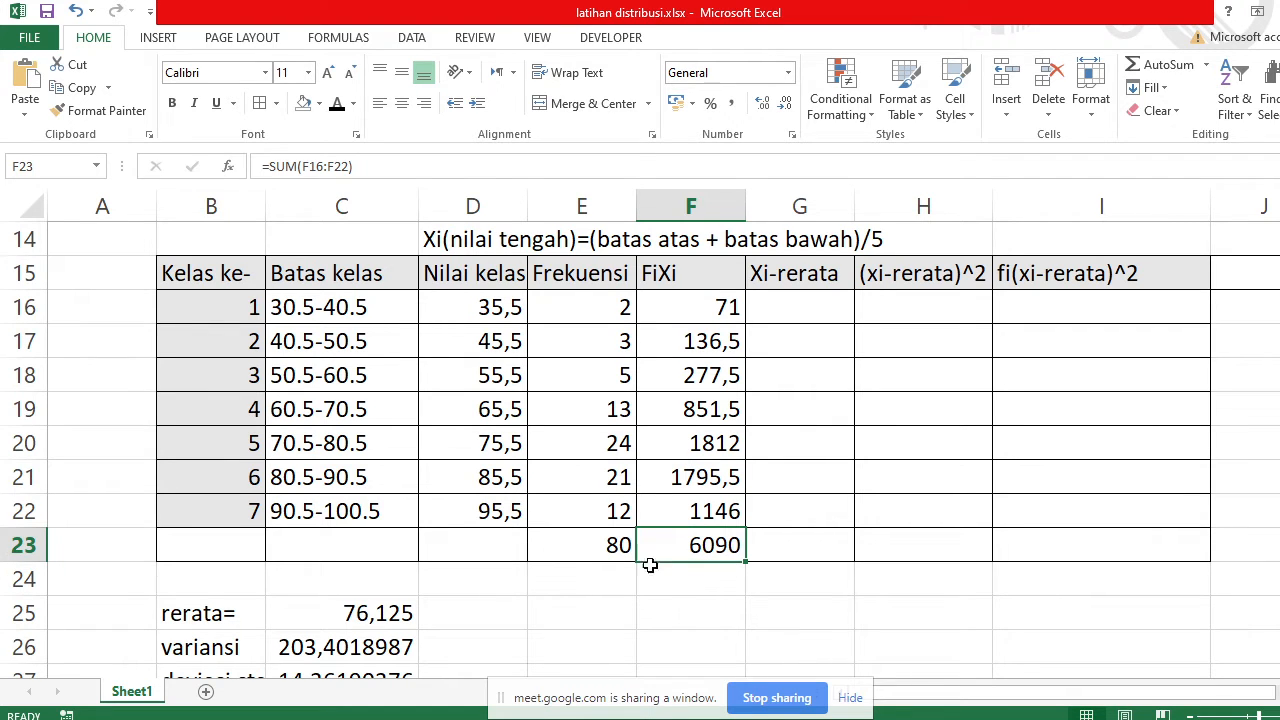
left_click(375, 610)
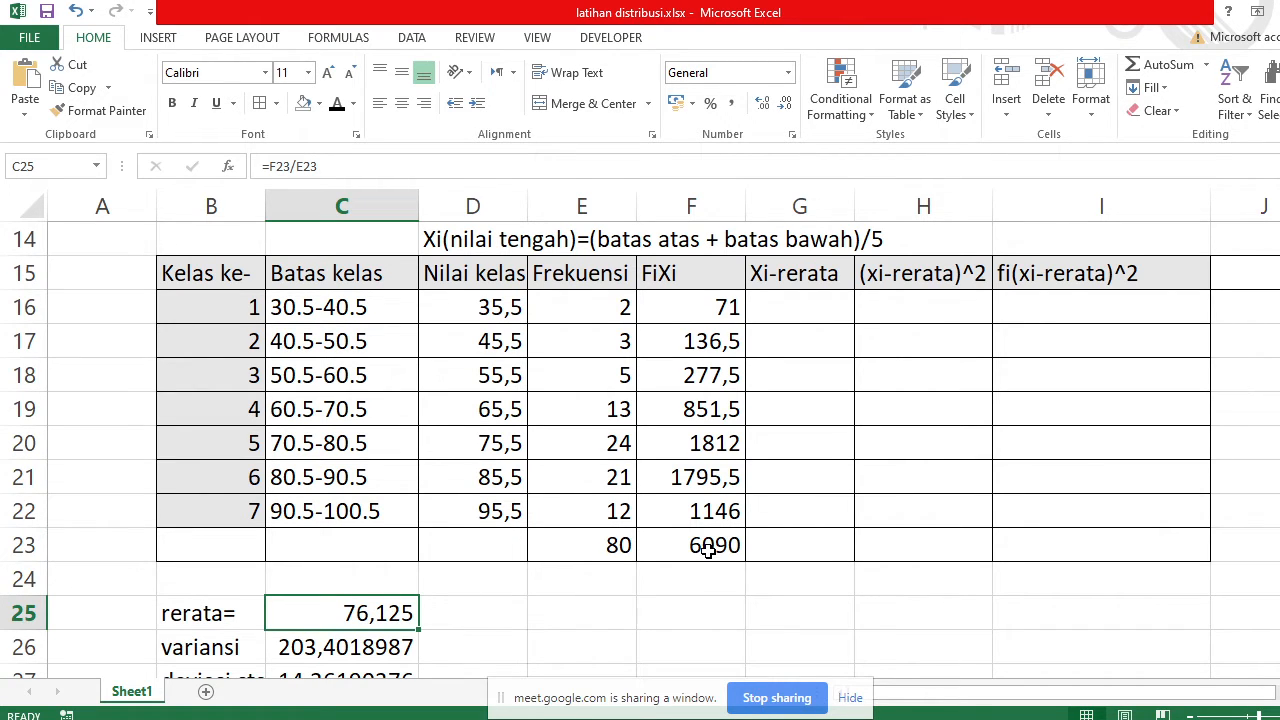
left_click(572, 540)
left_click(697, 550)
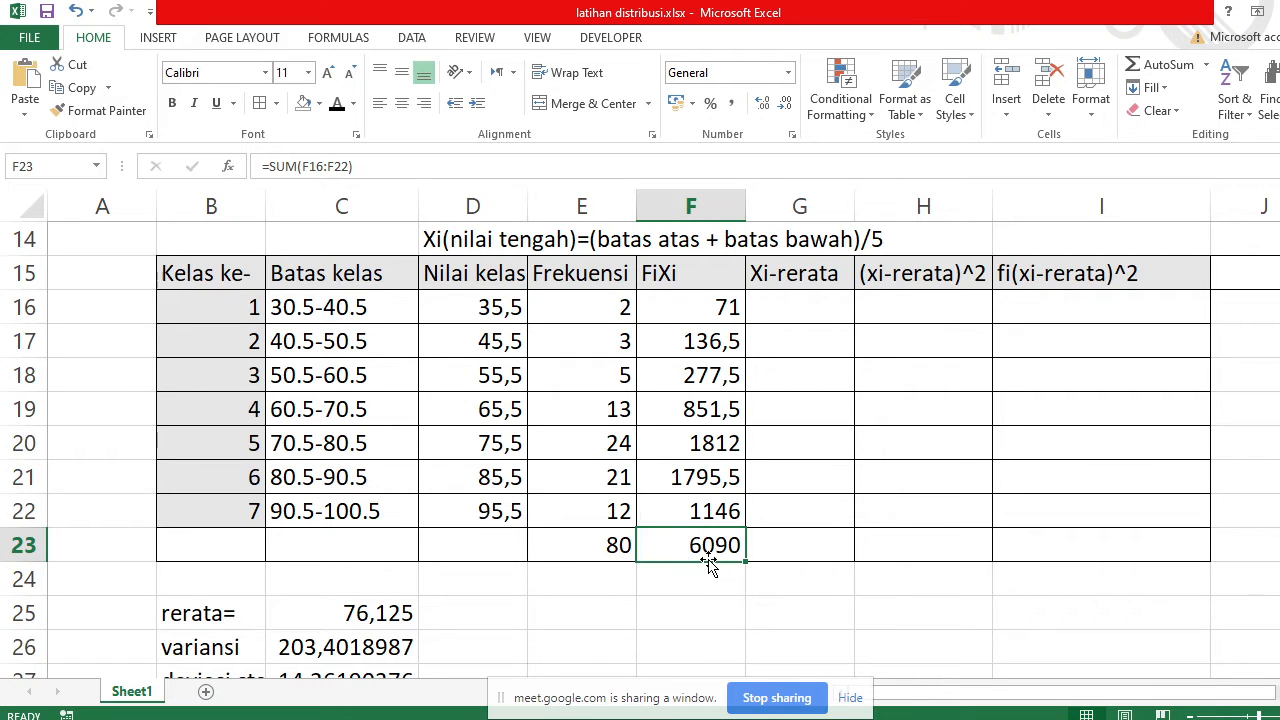
left_click(612, 552)
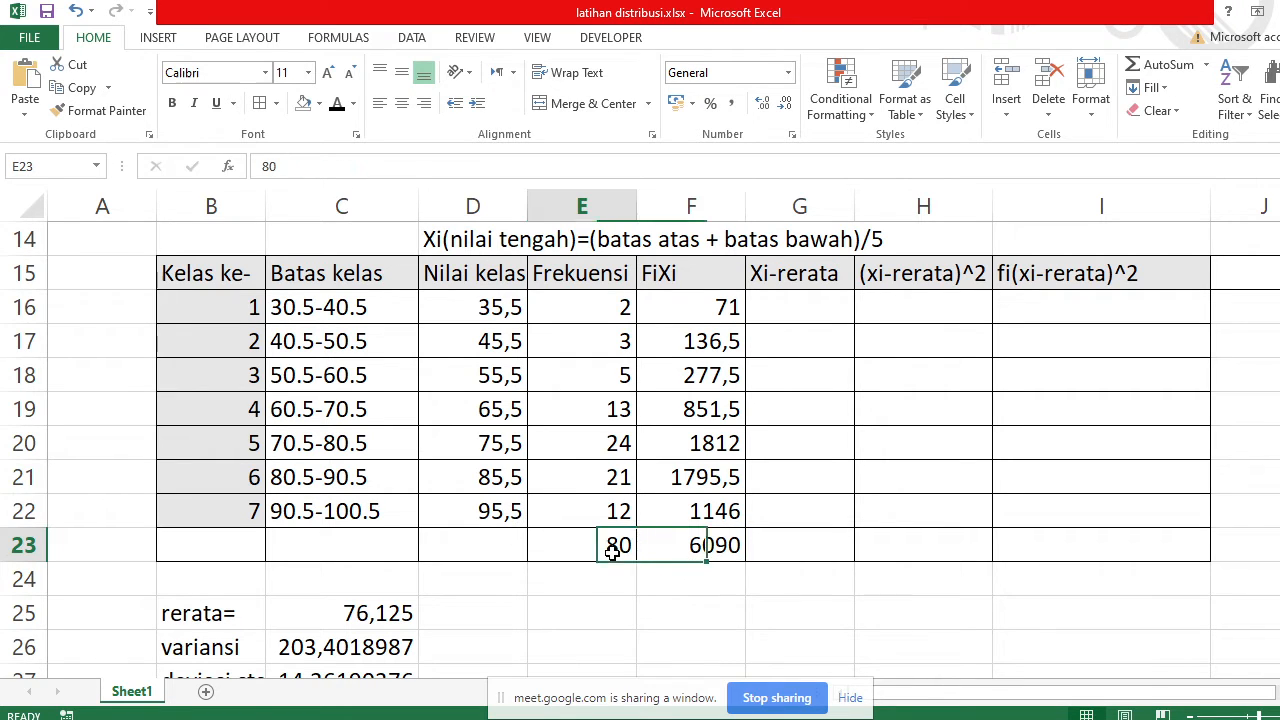
left_click(396, 614)
Switch to the Google Meet call and stop sharing the Excel window
key("alt+Tab")
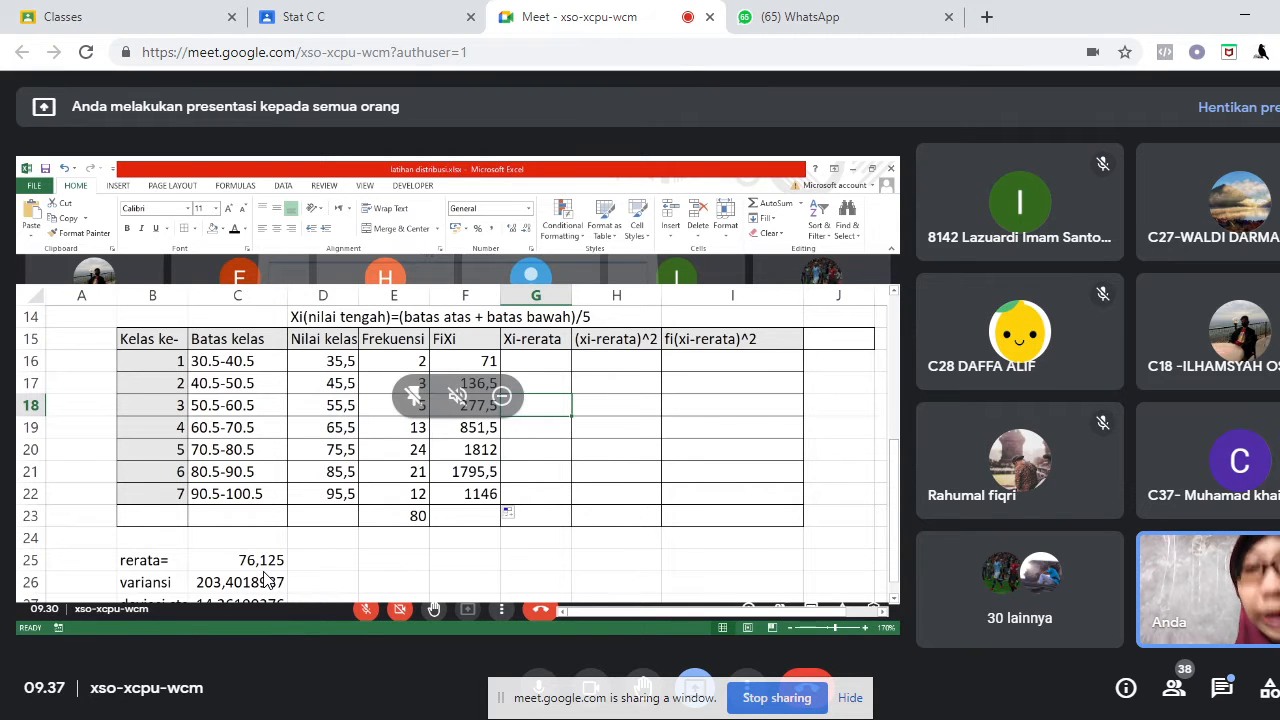
key("alt+Tab")
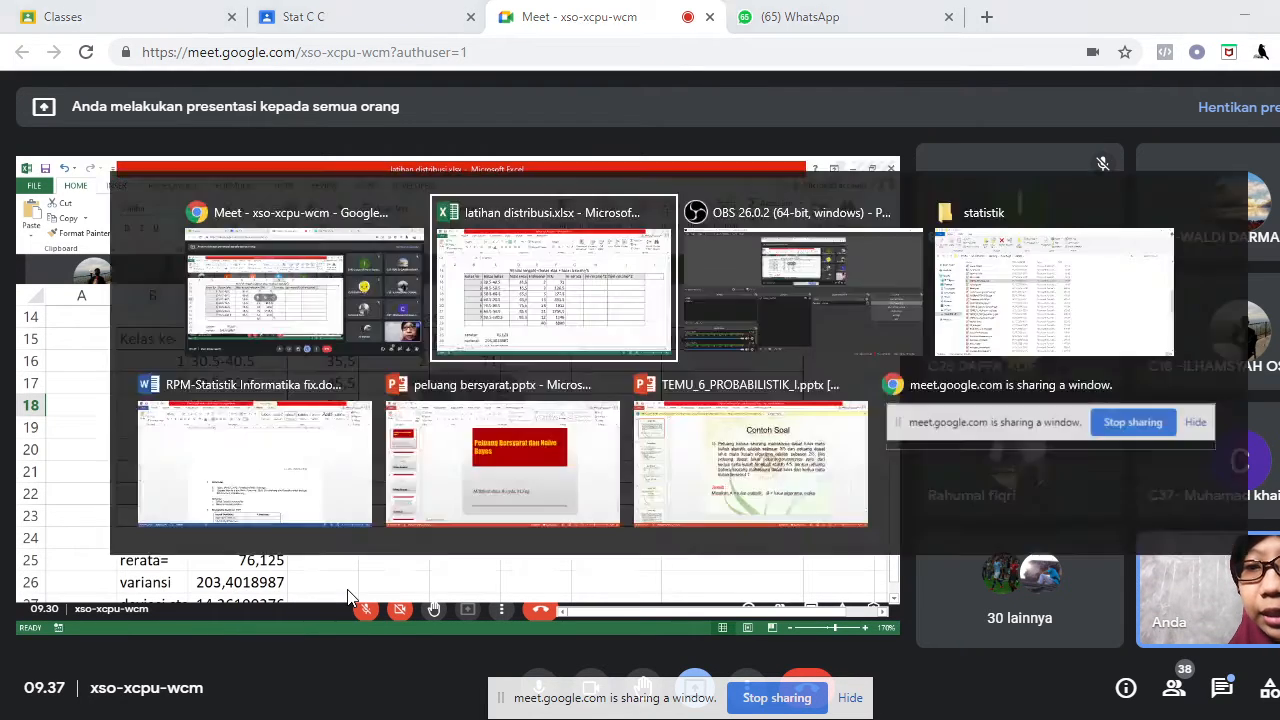
left_click(701, 552)
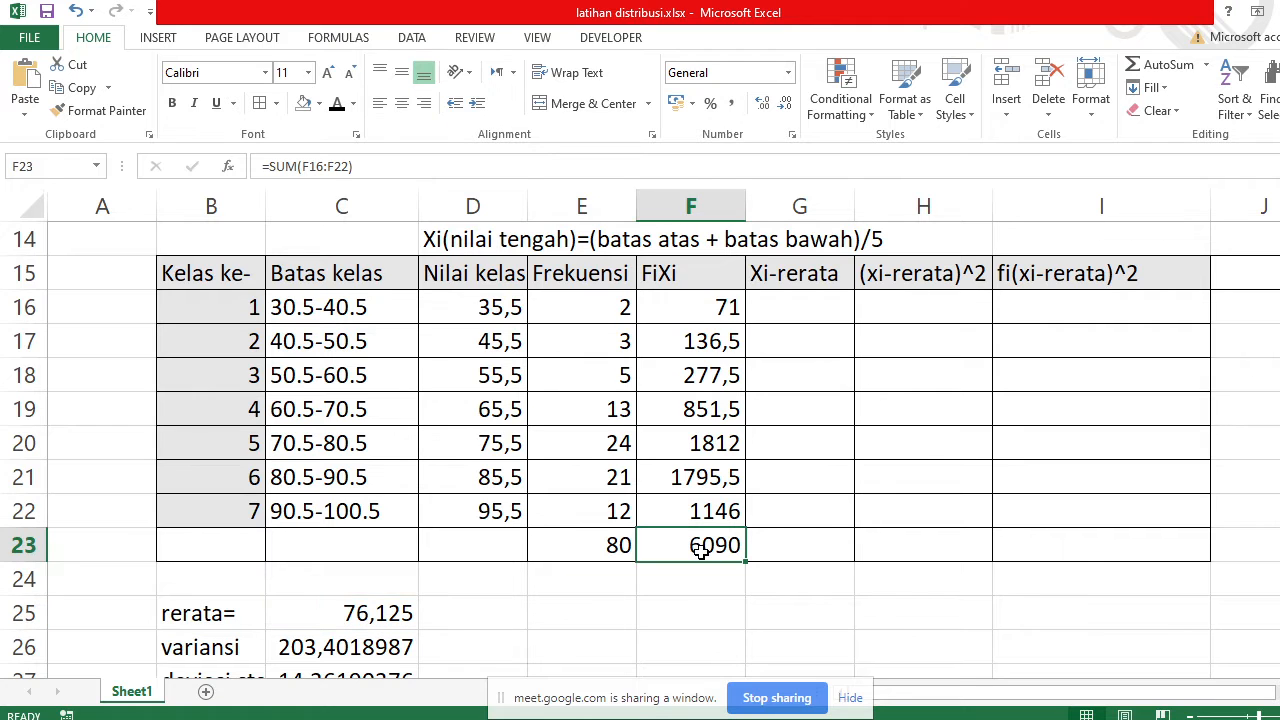
key("alt+Tab")
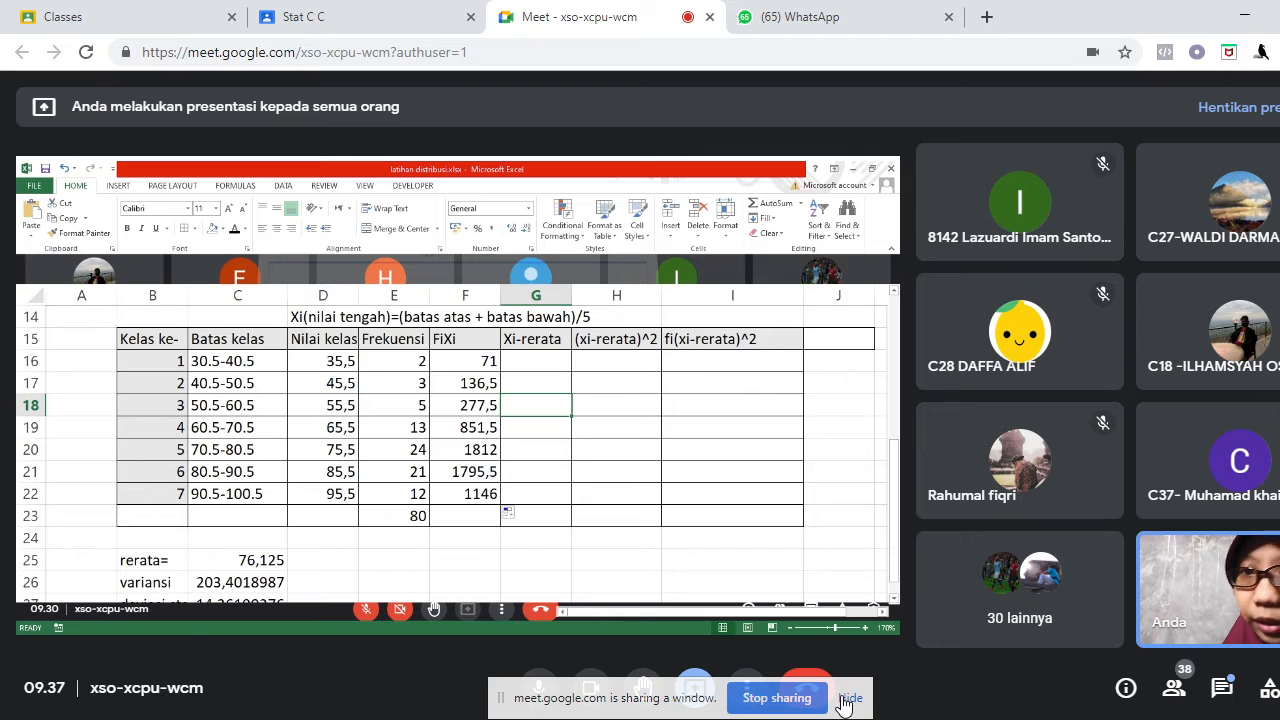
left_click(776, 698)
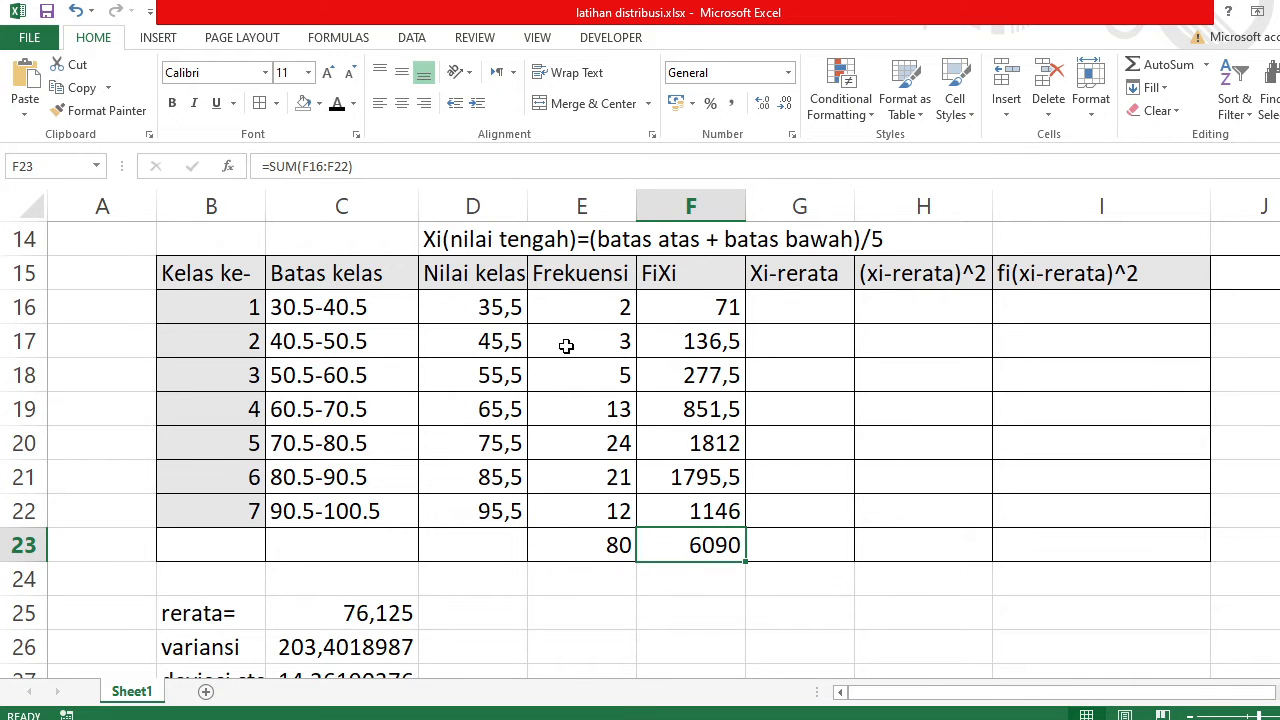
Reveal the deviation and squared deviation values in G16:I23 by setting their font color to Automatic
left_click_drag(800, 307, 1140, 549)
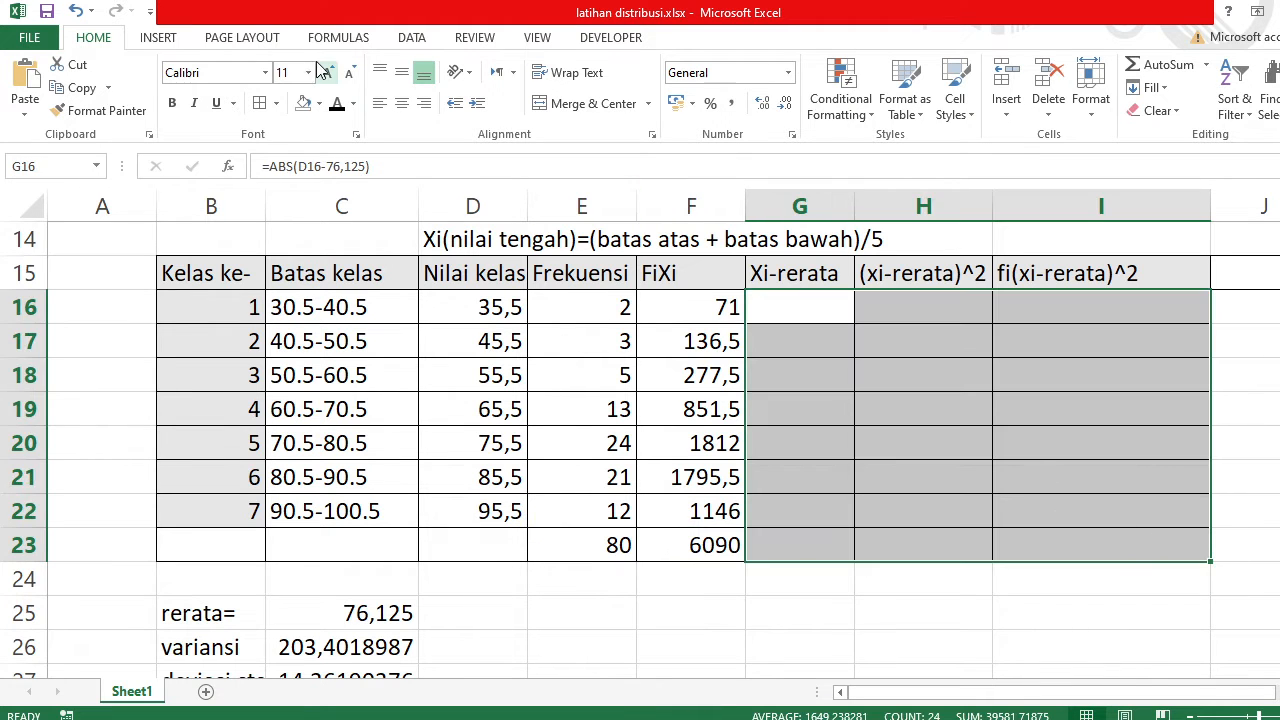
left_click(337, 103)
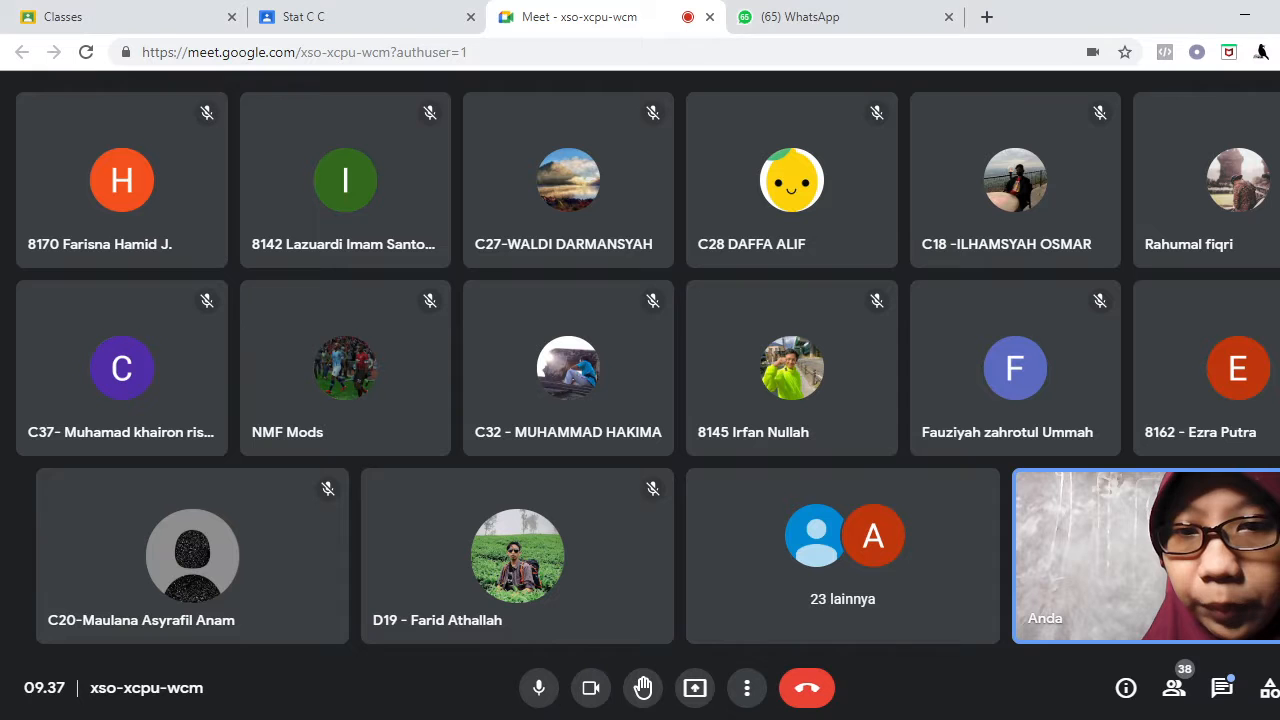
Present the latihan distribusi.xlsx Excel window in the Google Meet call, check the presentation and return to the workbook
left_click(694, 688)
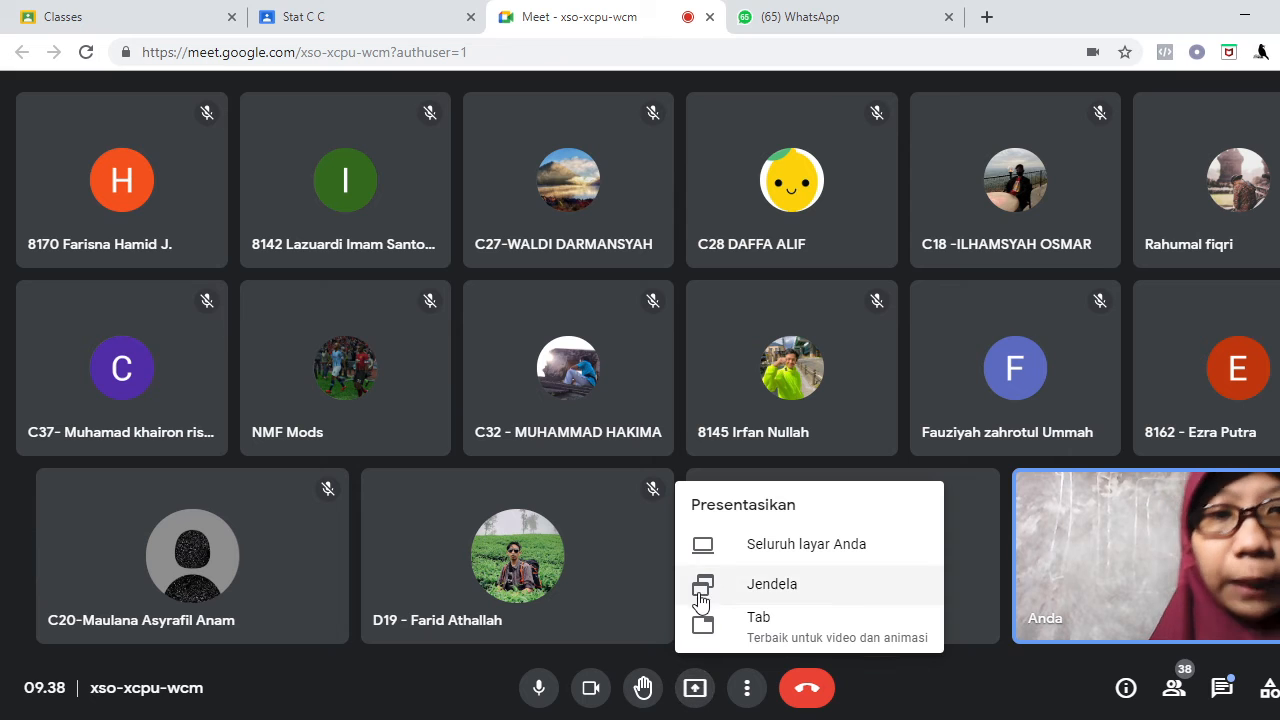
left_click(752, 590)
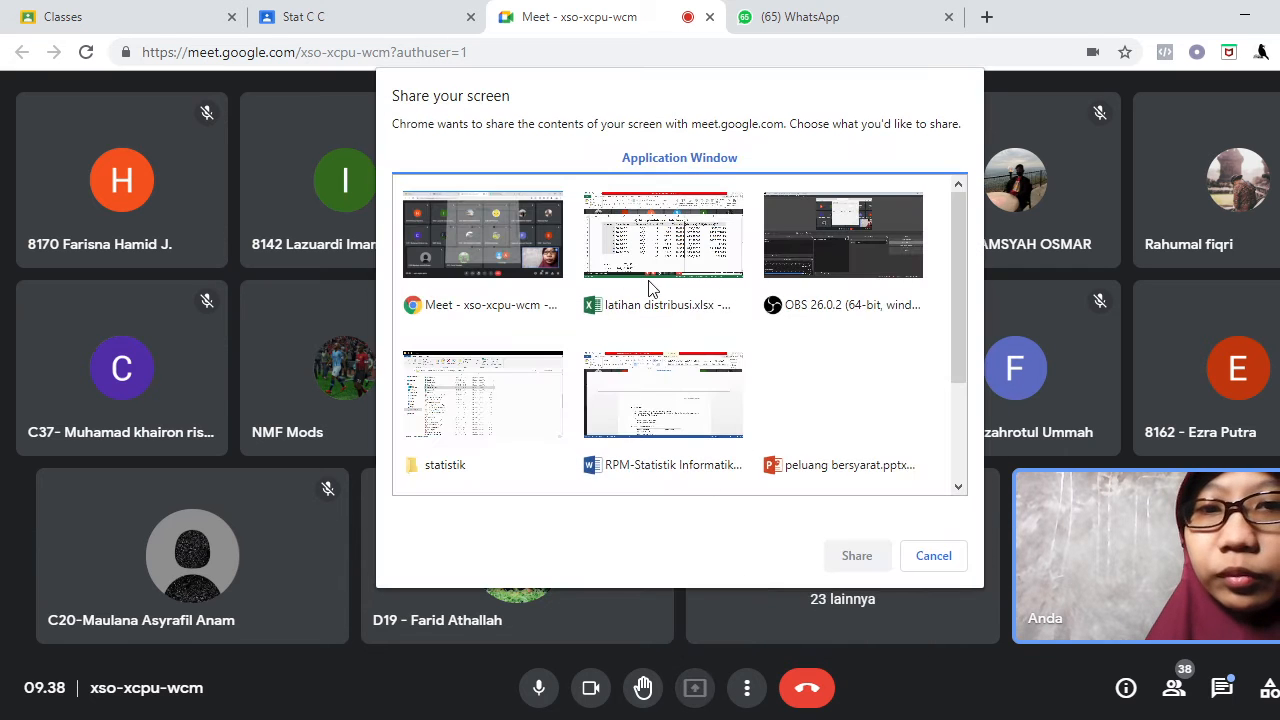
left_click(649, 284)
left_click(848, 551)
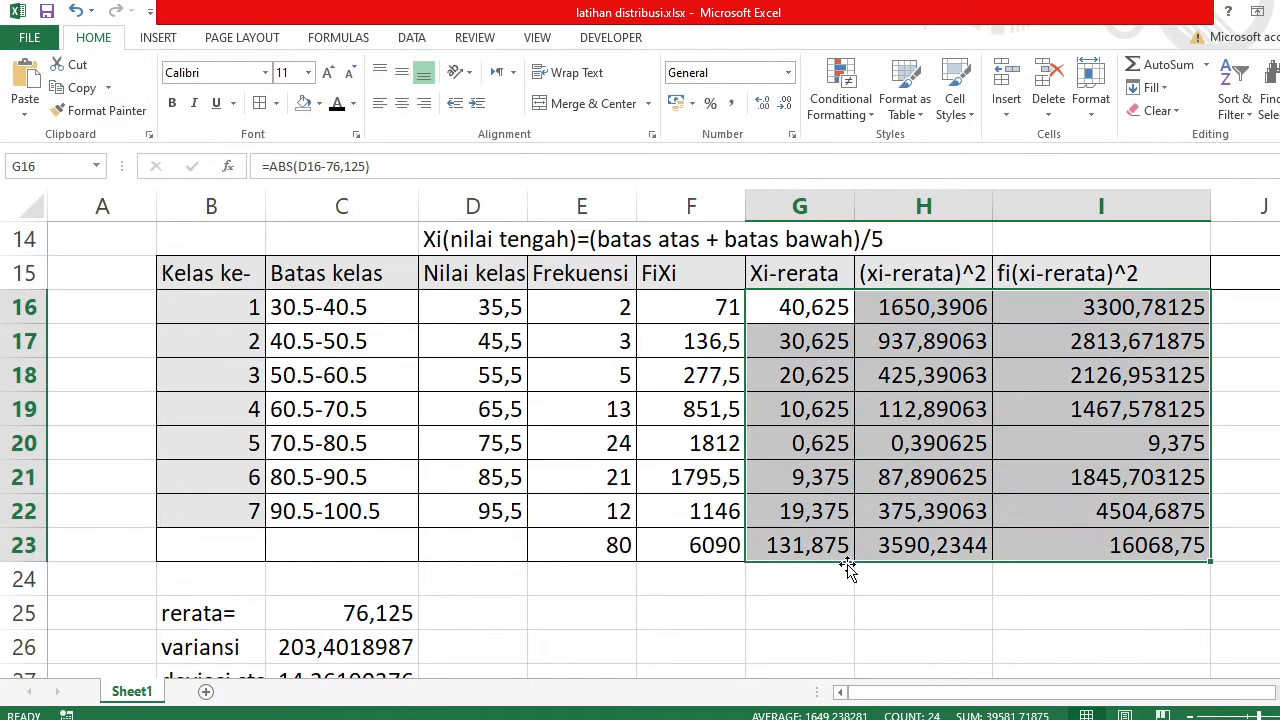
key("alt+Tab")
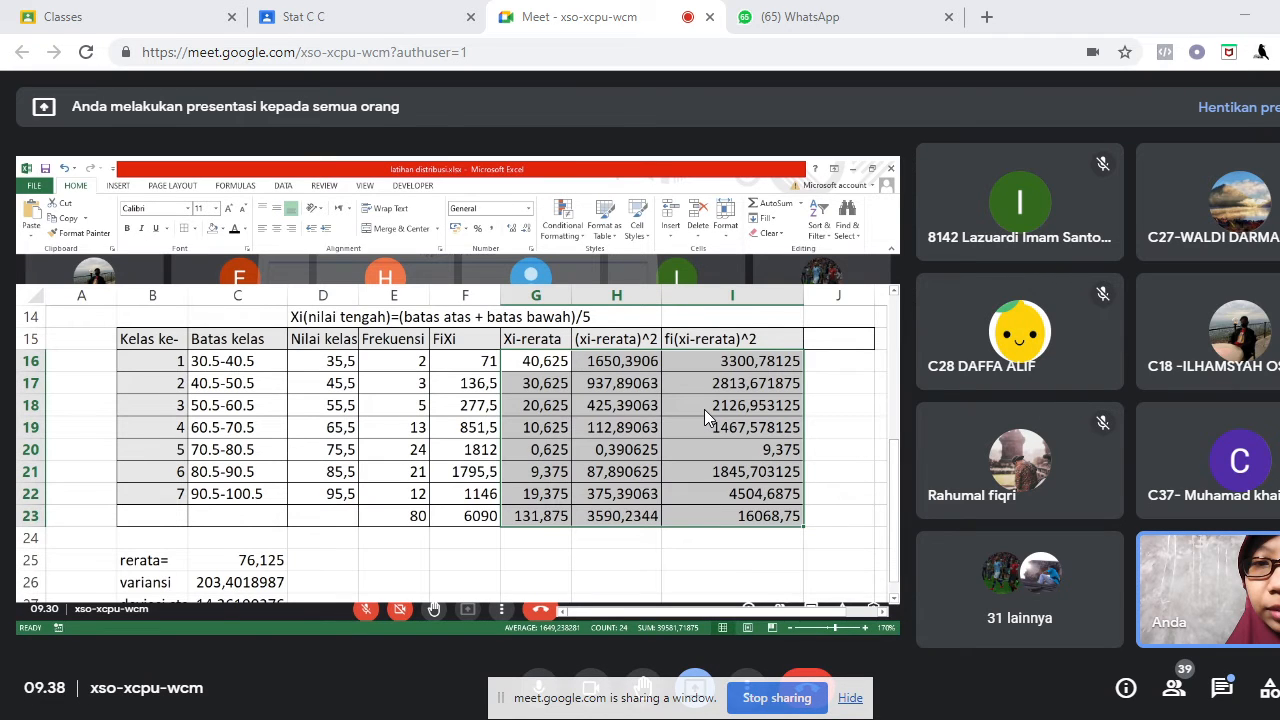
key("alt+Tab")
Examine the formulas behind the rerata in C25 and the first Xi-rerata value in G16
left_click(706, 540)
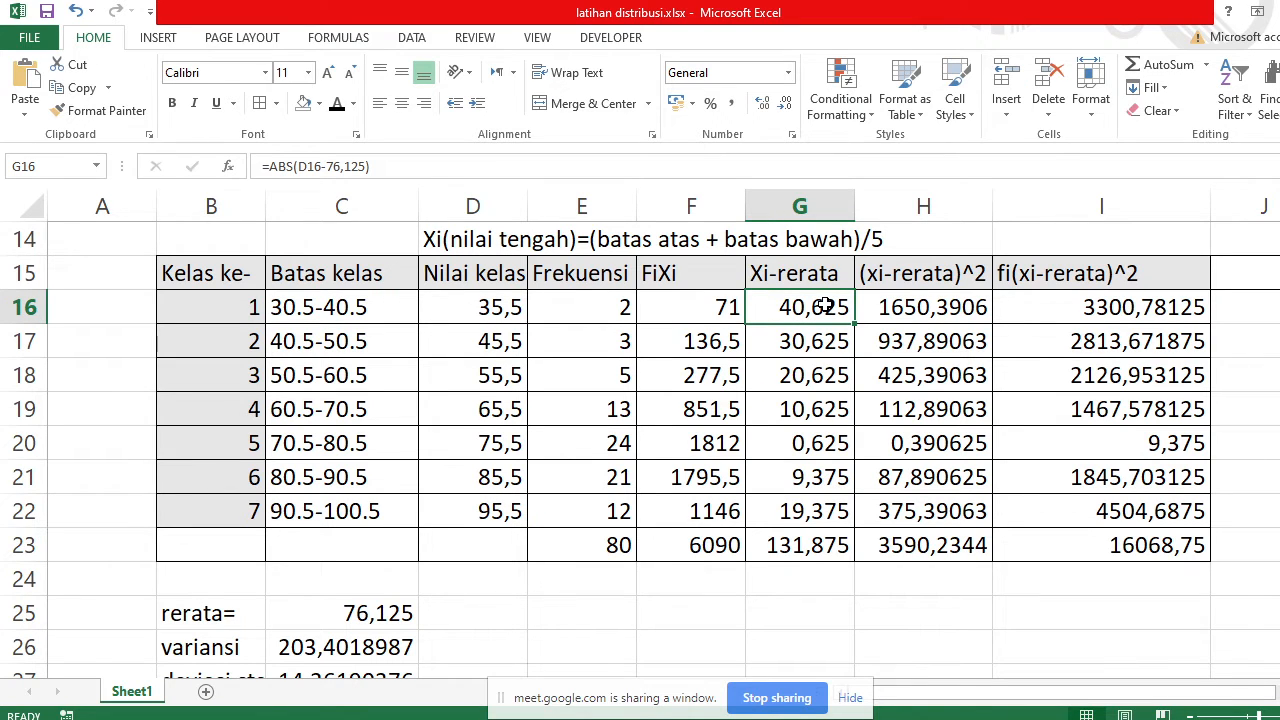
left_click(388, 612)
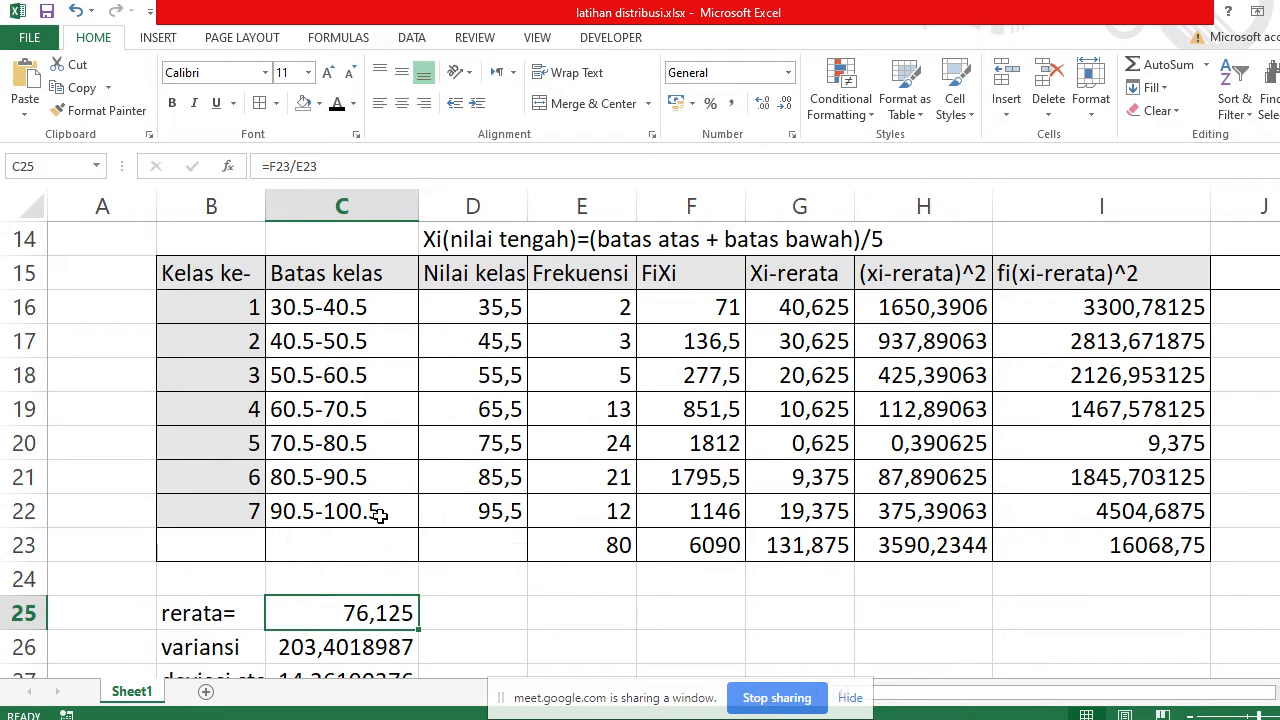
left_click(783, 320)
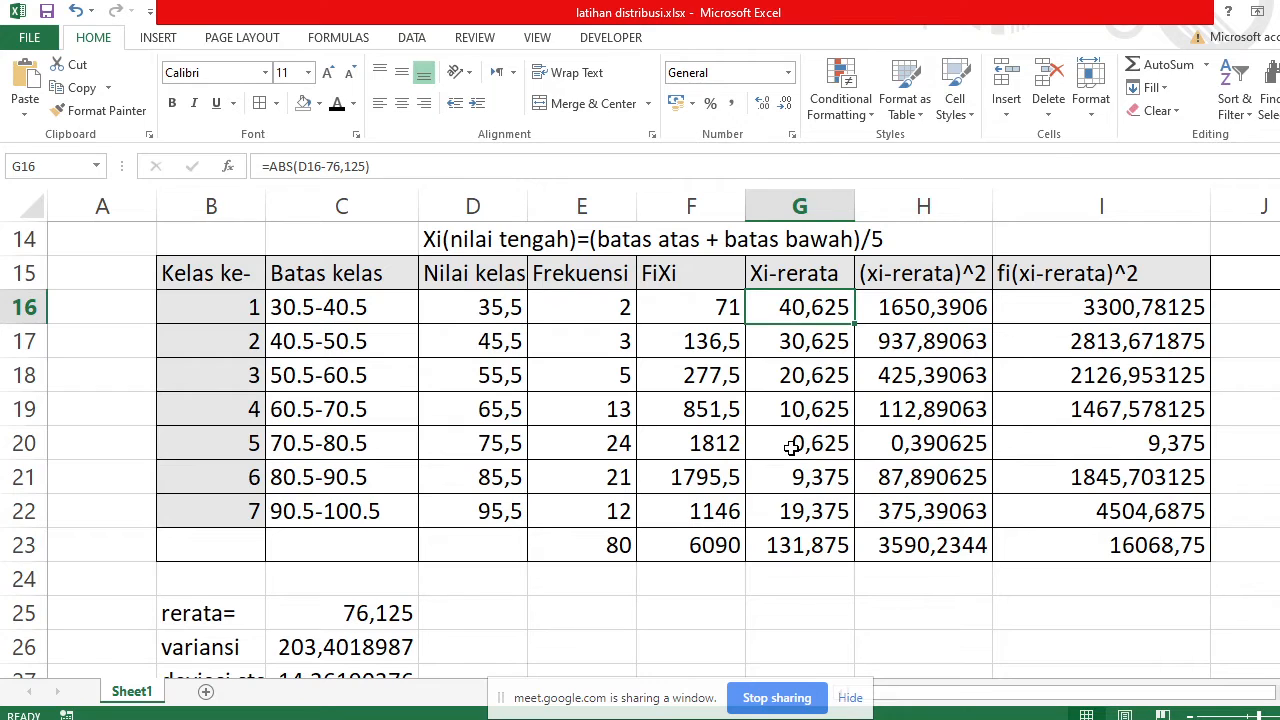
Replace the constant mean in the G22 deviation formula with a reference to cell C25
left_click(790, 512)
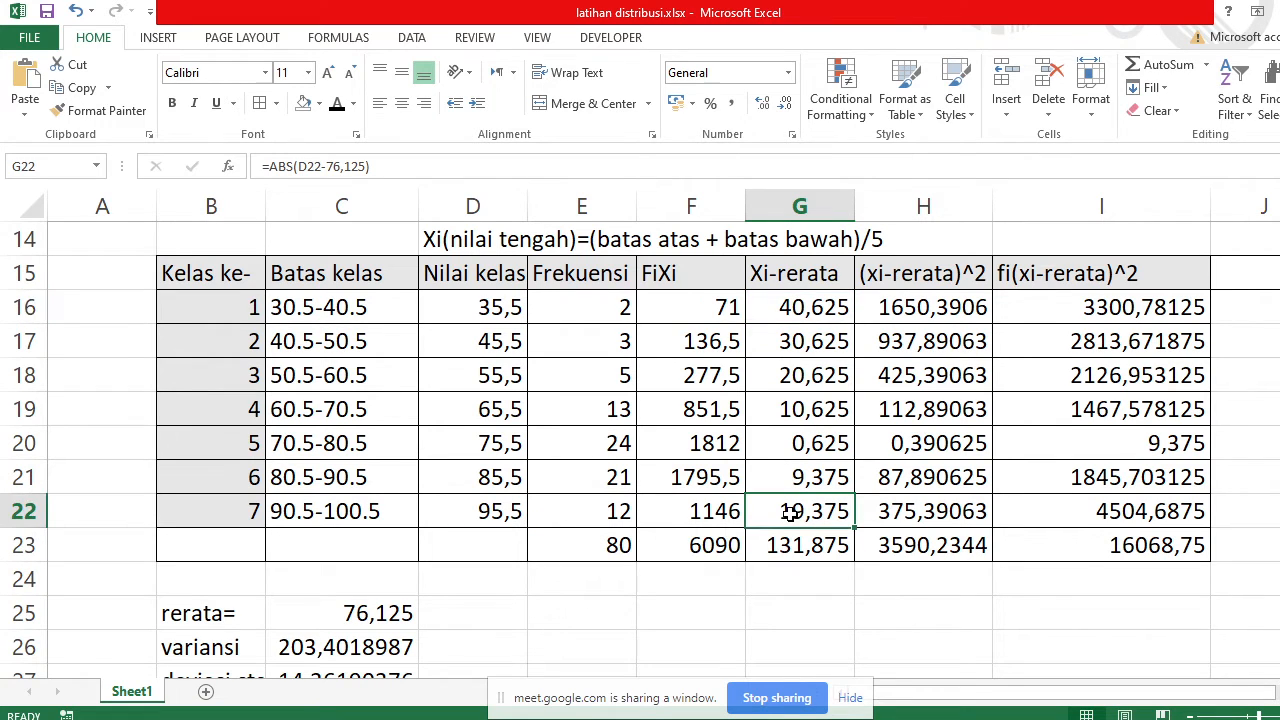
left_click(367, 165)
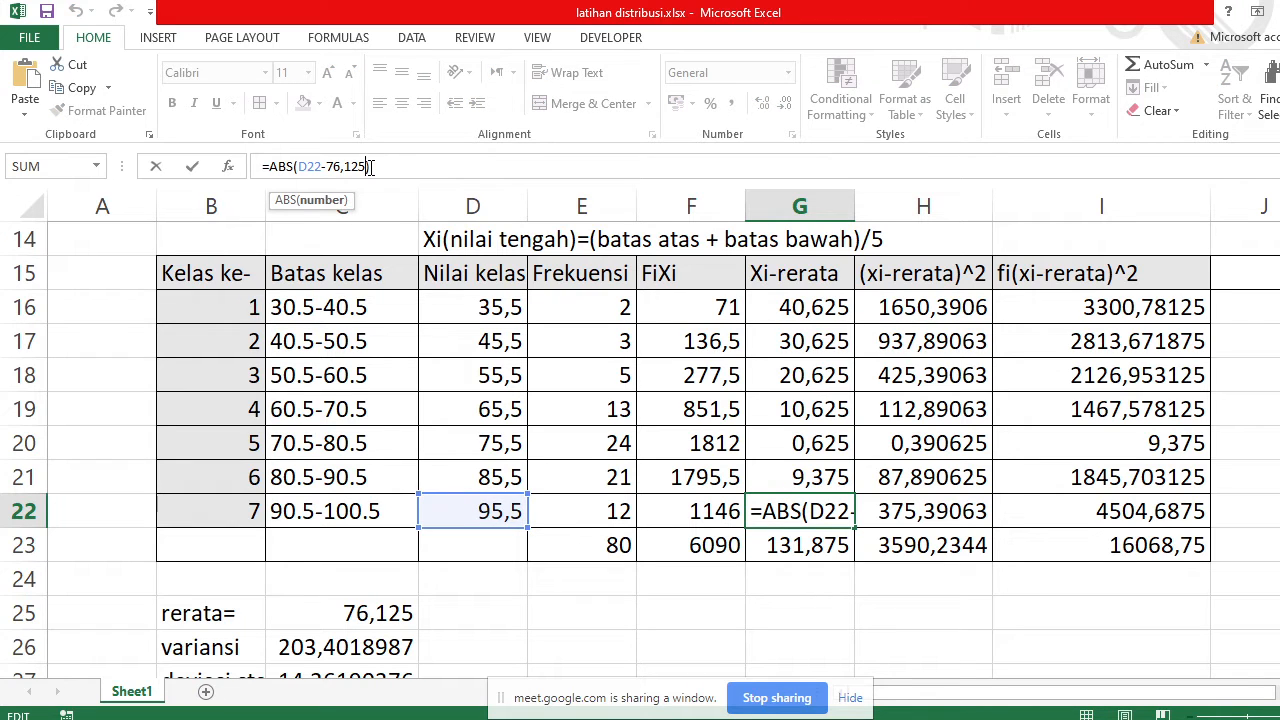
key("BackSpace")
key("BackSpace")
key("BackSpace")
key("BackSpace")
key("BackSpace")
key("BackSpace")
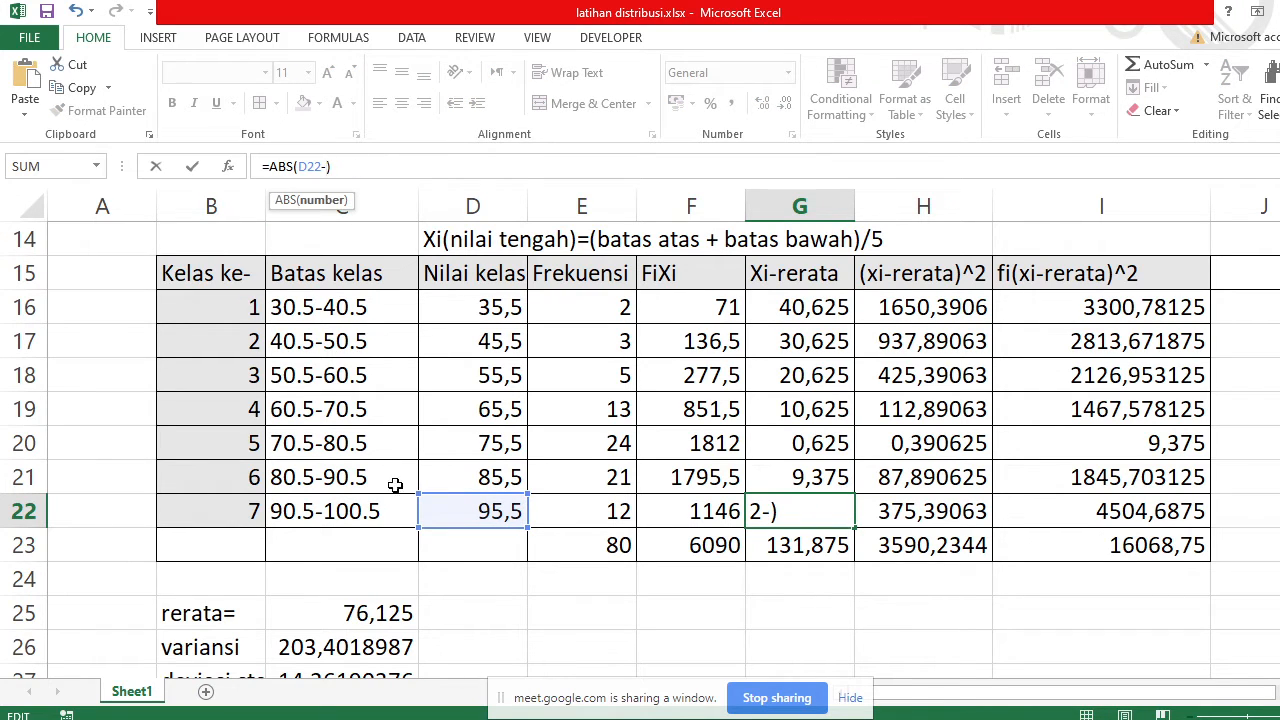
left_click(392, 610)
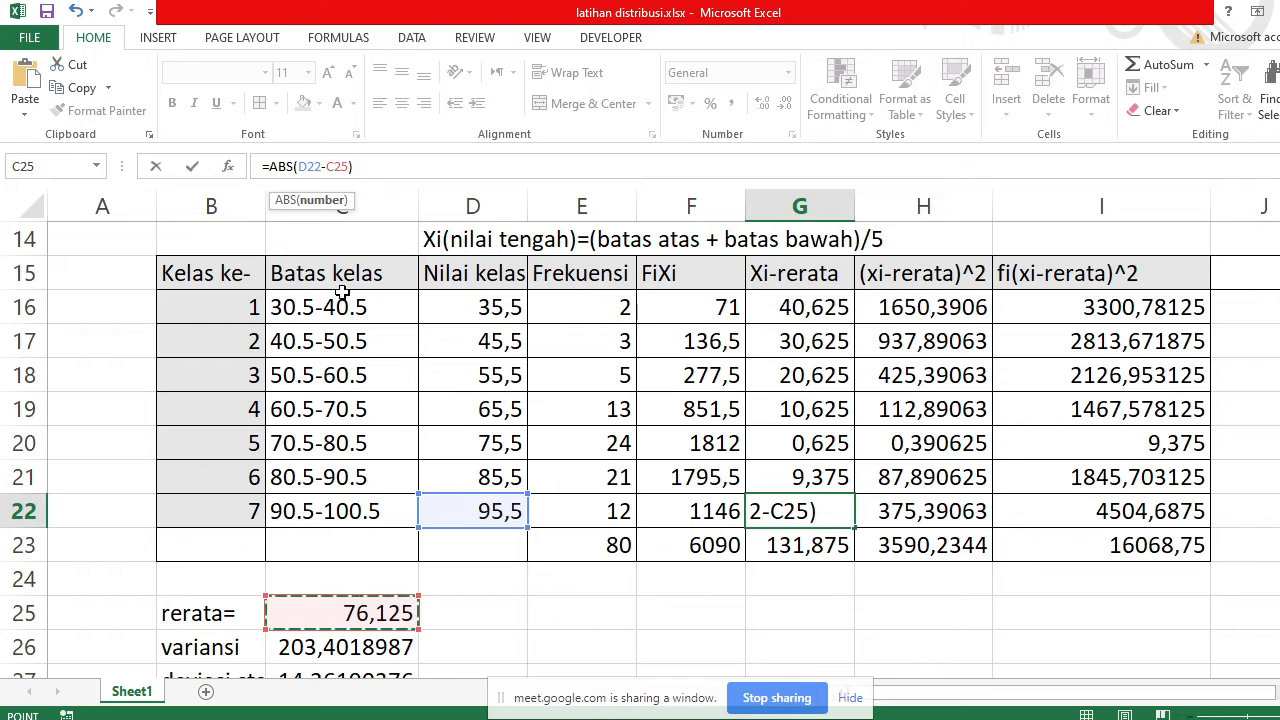
Make the mean reference in G22 absolute so that the formula reads =ABS(D22-$C$25)
left_click(327, 166)
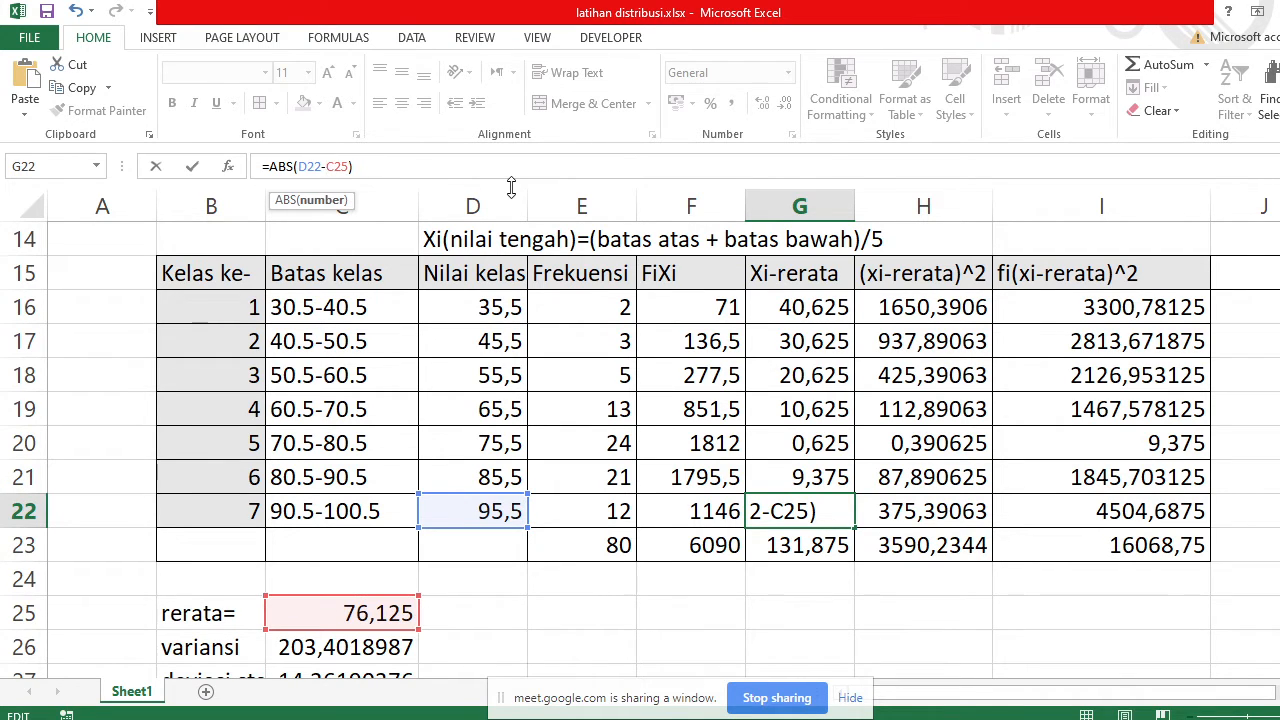
type("$C")
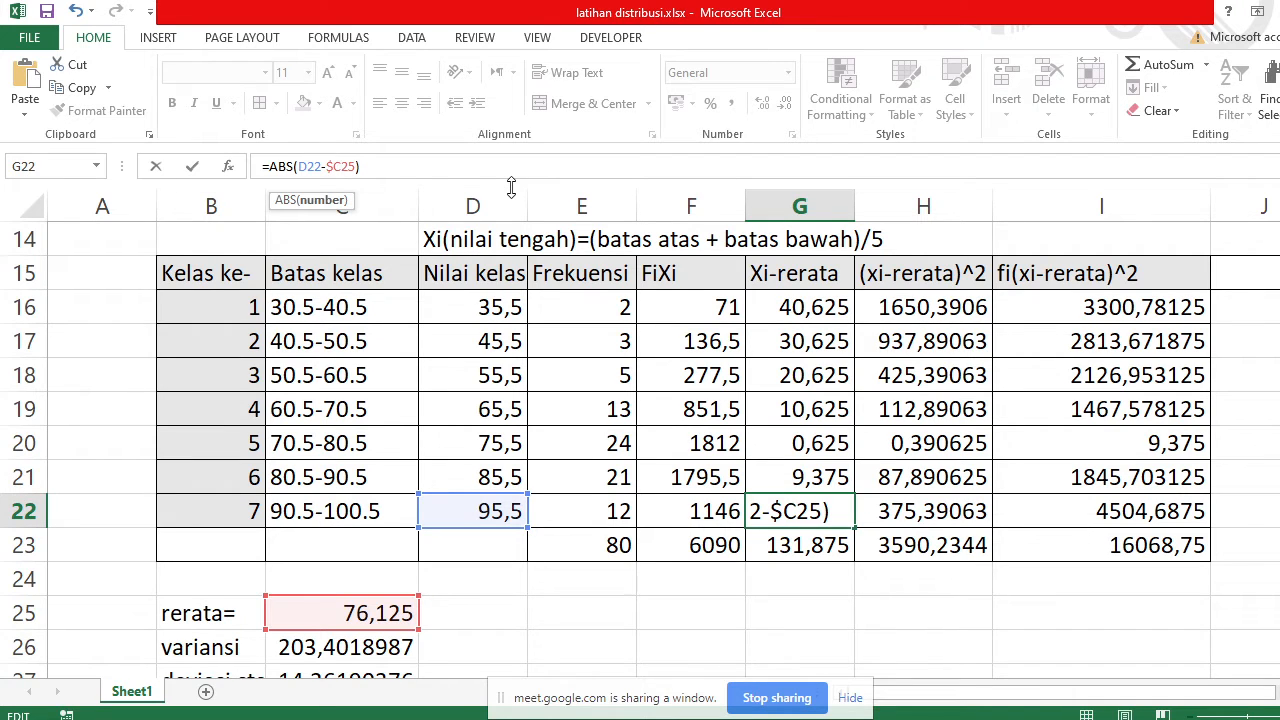
type("$")
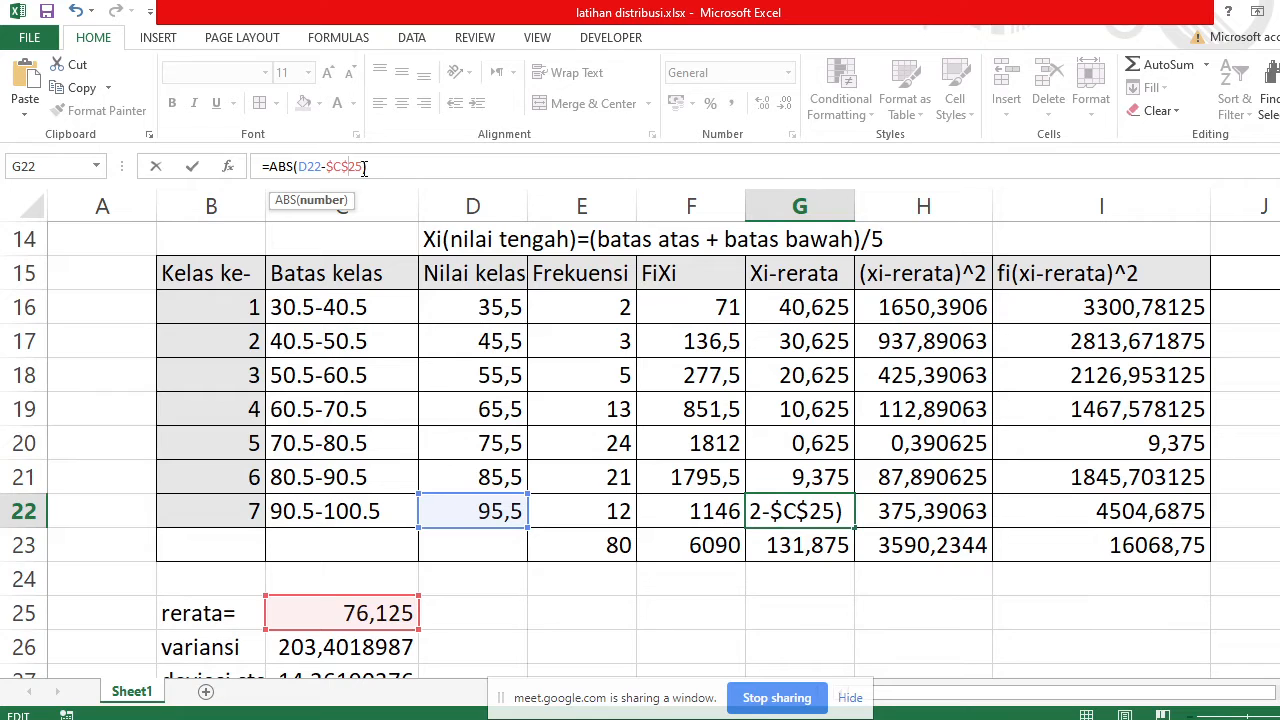
left_click(375, 168)
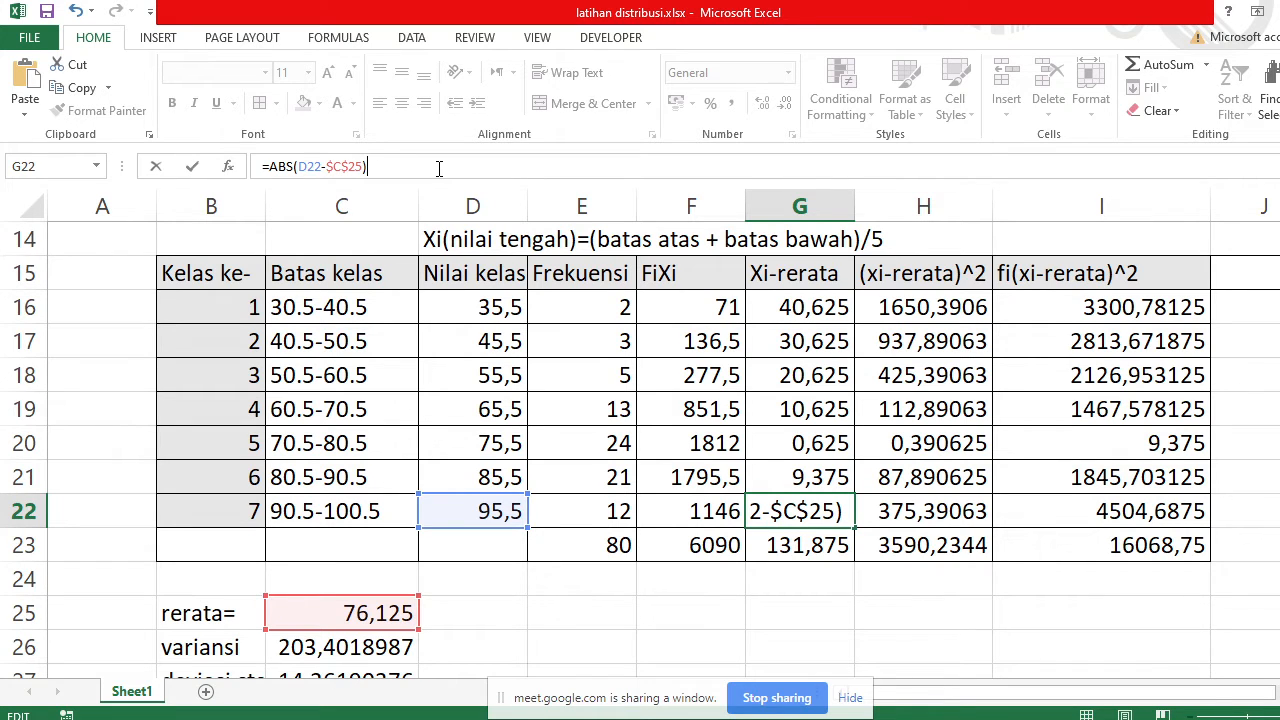
key("Return")
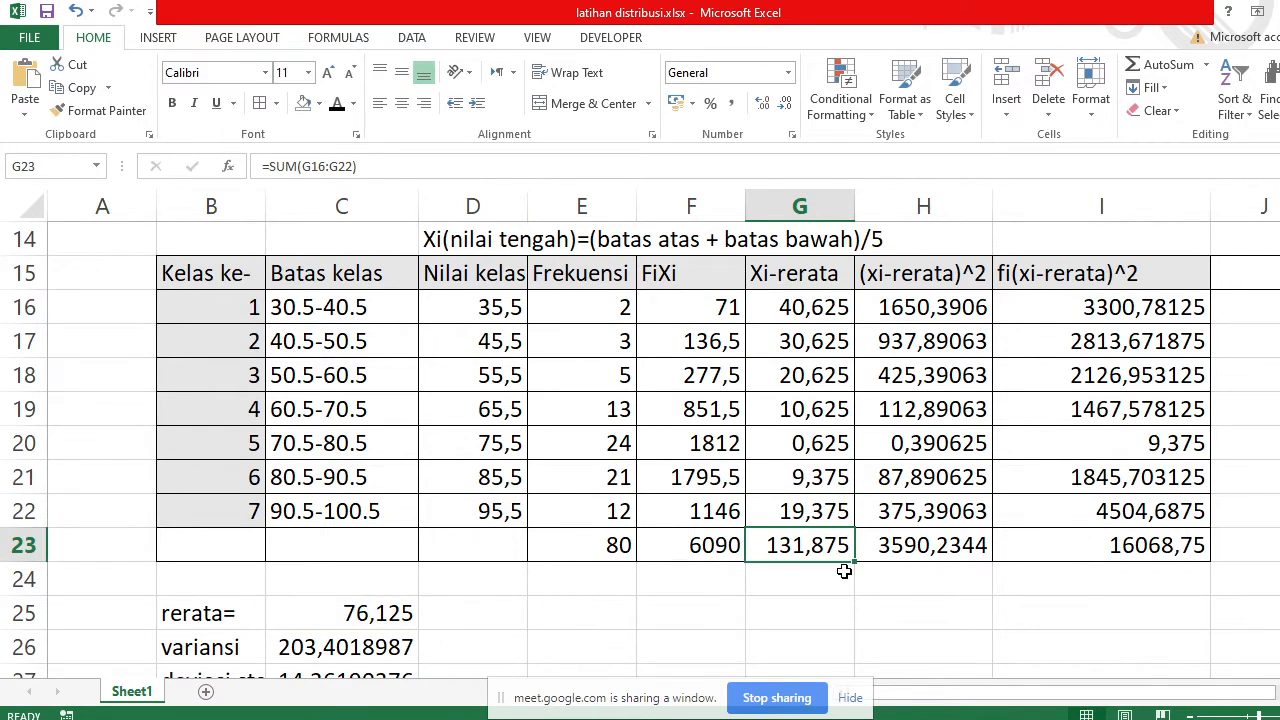
Fill the G22 formula up into G21 and check the formulas in both cells
left_click(825, 510)
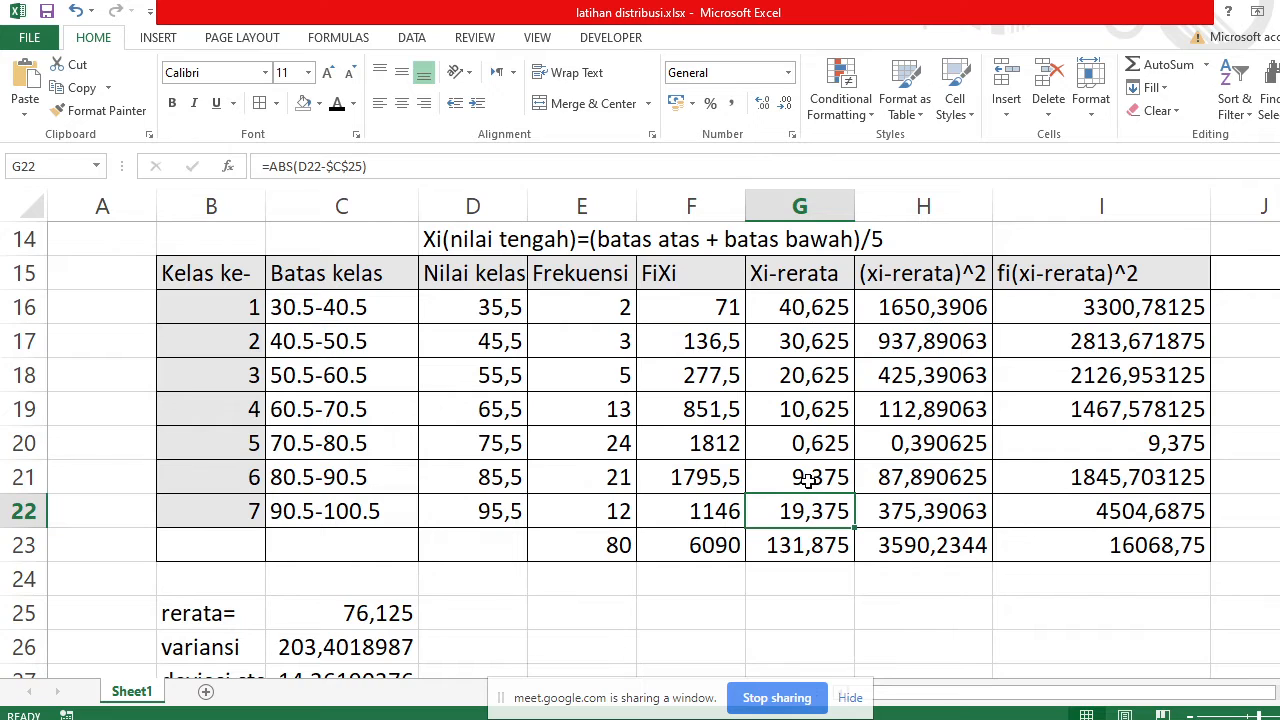
left_click(808, 480)
left_click(829, 511)
left_click_drag(851, 523, 848, 481)
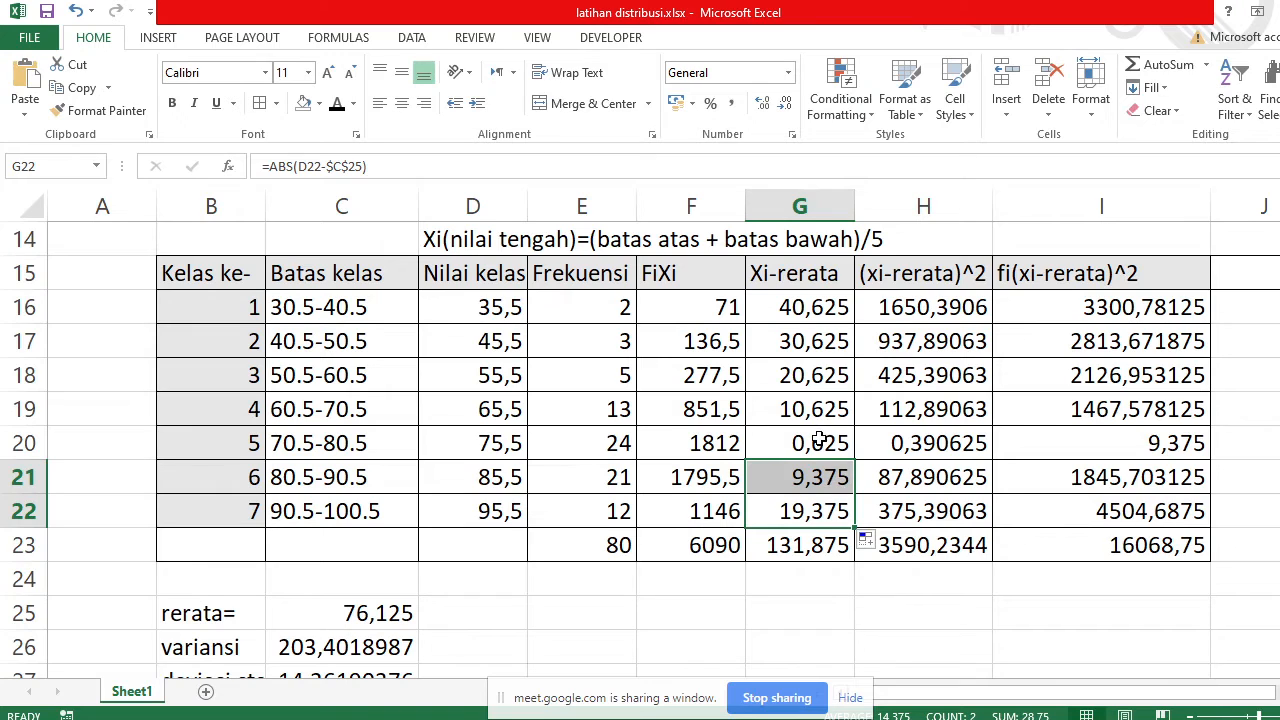
left_click(820, 478)
left_click(819, 514)
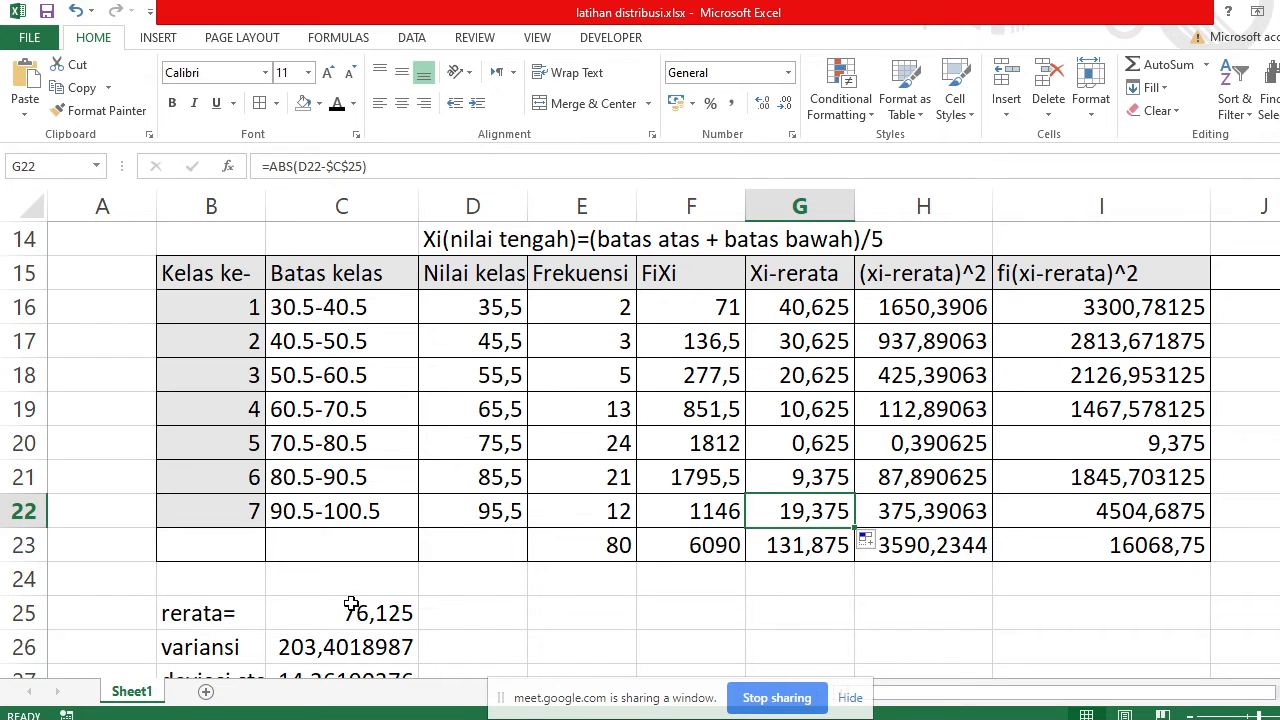
Examine the class values in D16 and D18 and the FiXi formula in F16
left_click(494, 312)
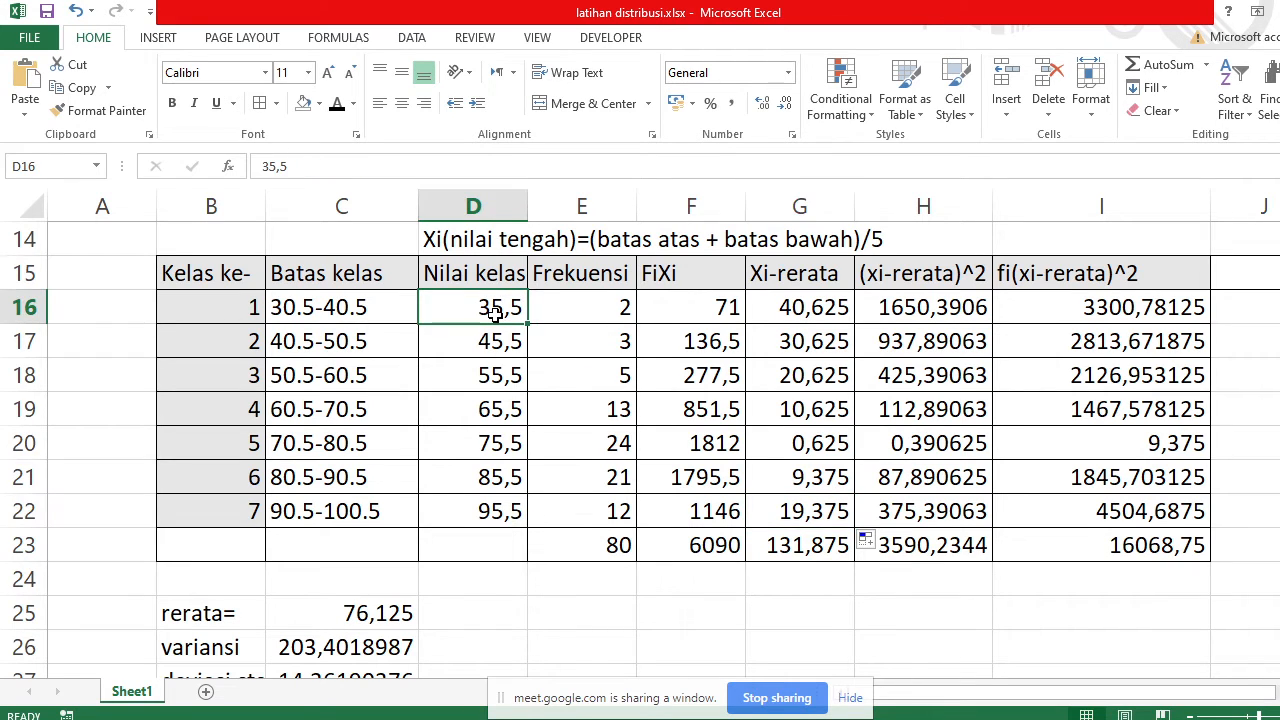
left_click(506, 364)
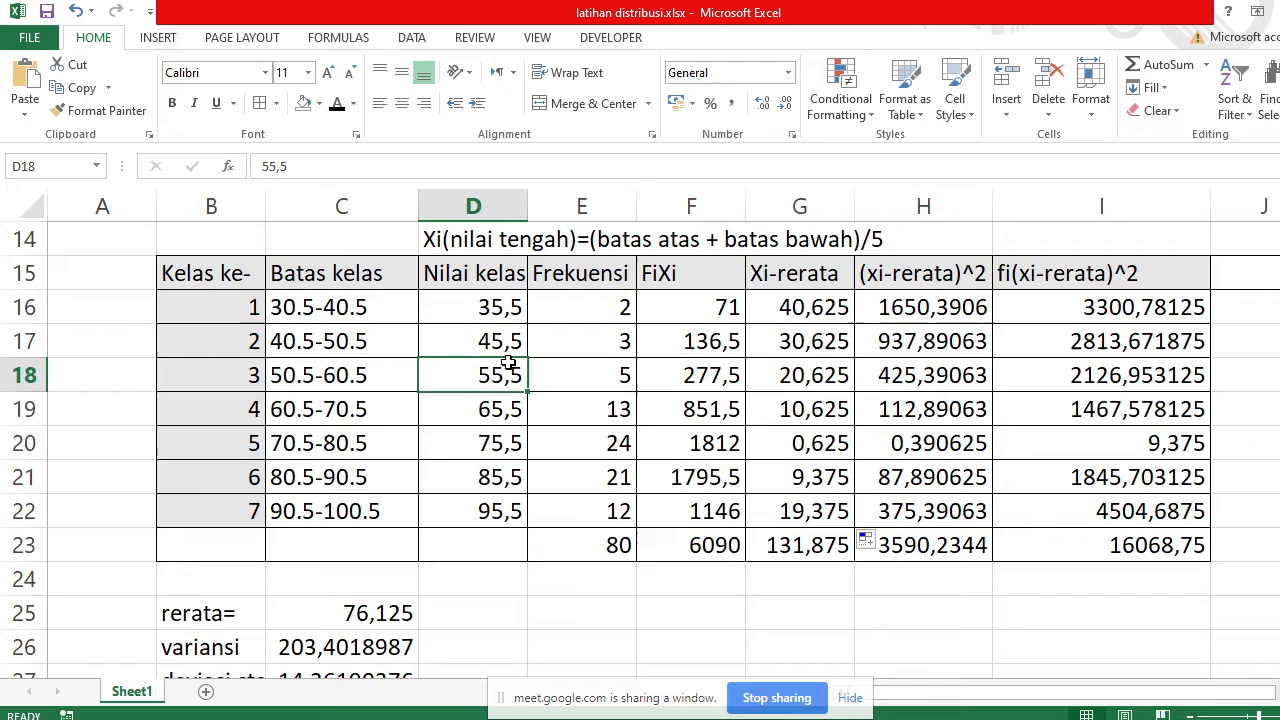
left_click(505, 300)
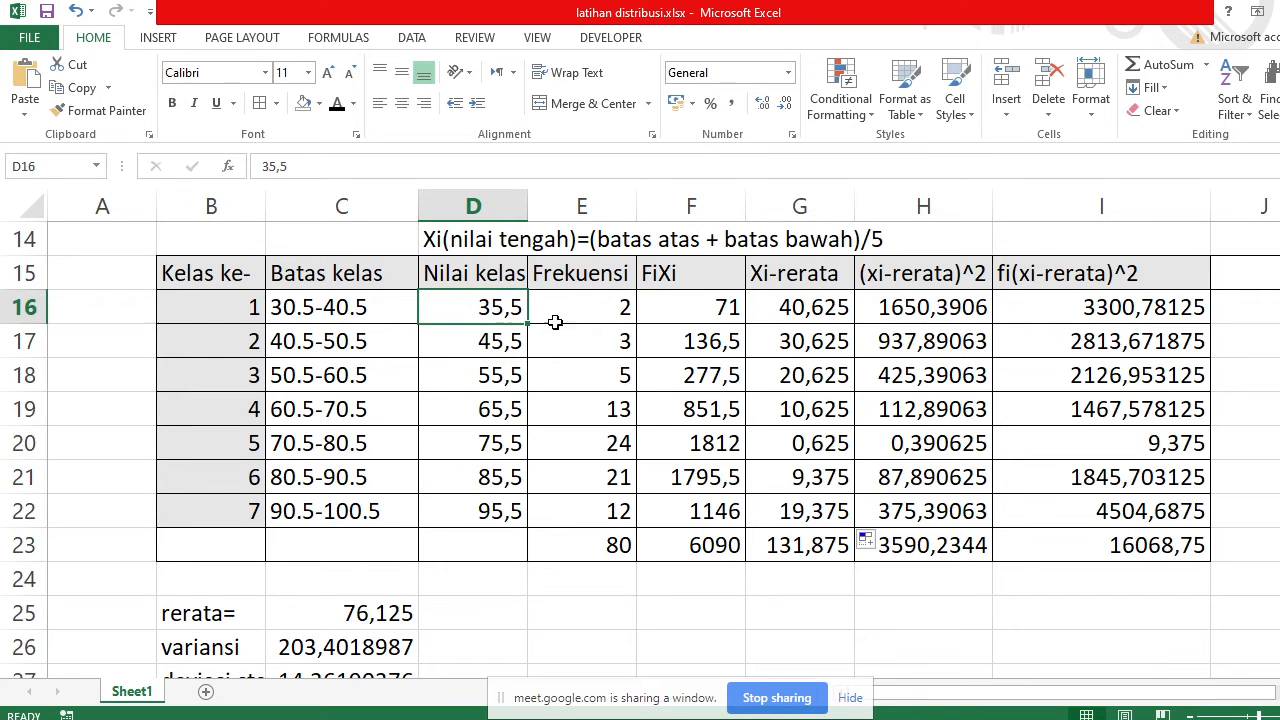
left_click(724, 310)
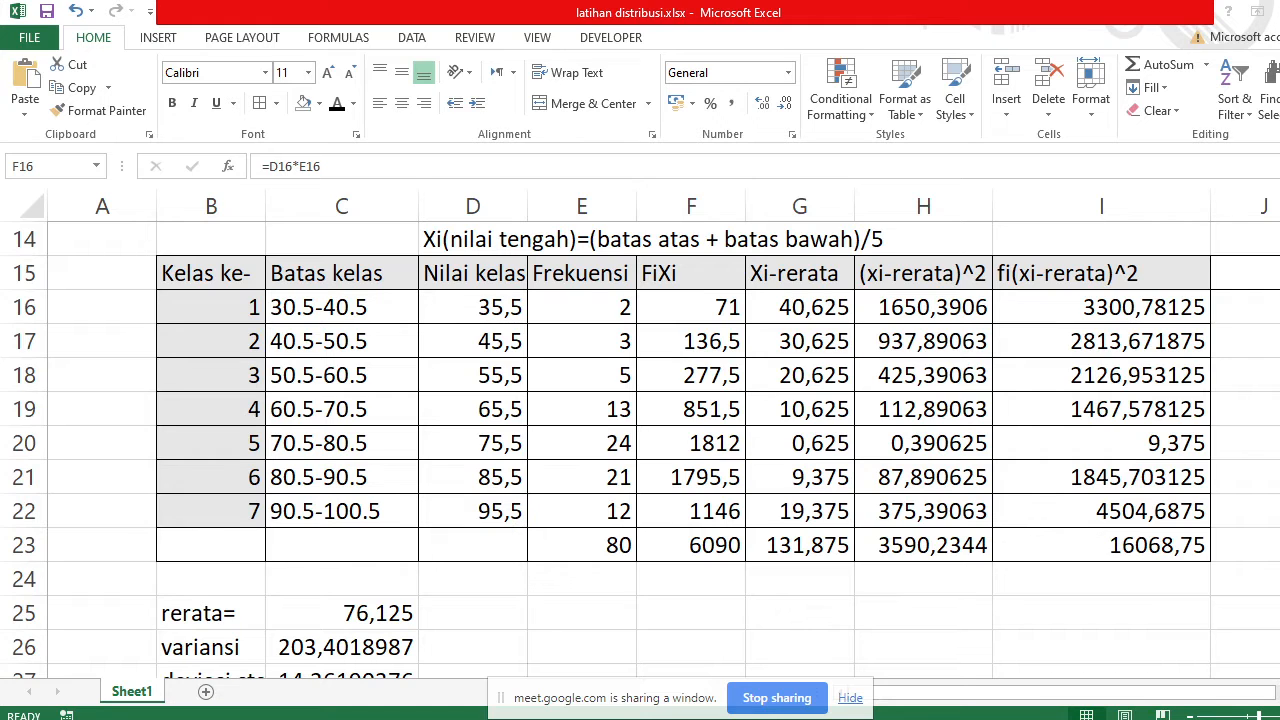
Switch to the Google Meet call, replace the shared window with the entire screen, and return to the latihan distribusi.xlsx workbook
left_click(600, 620)
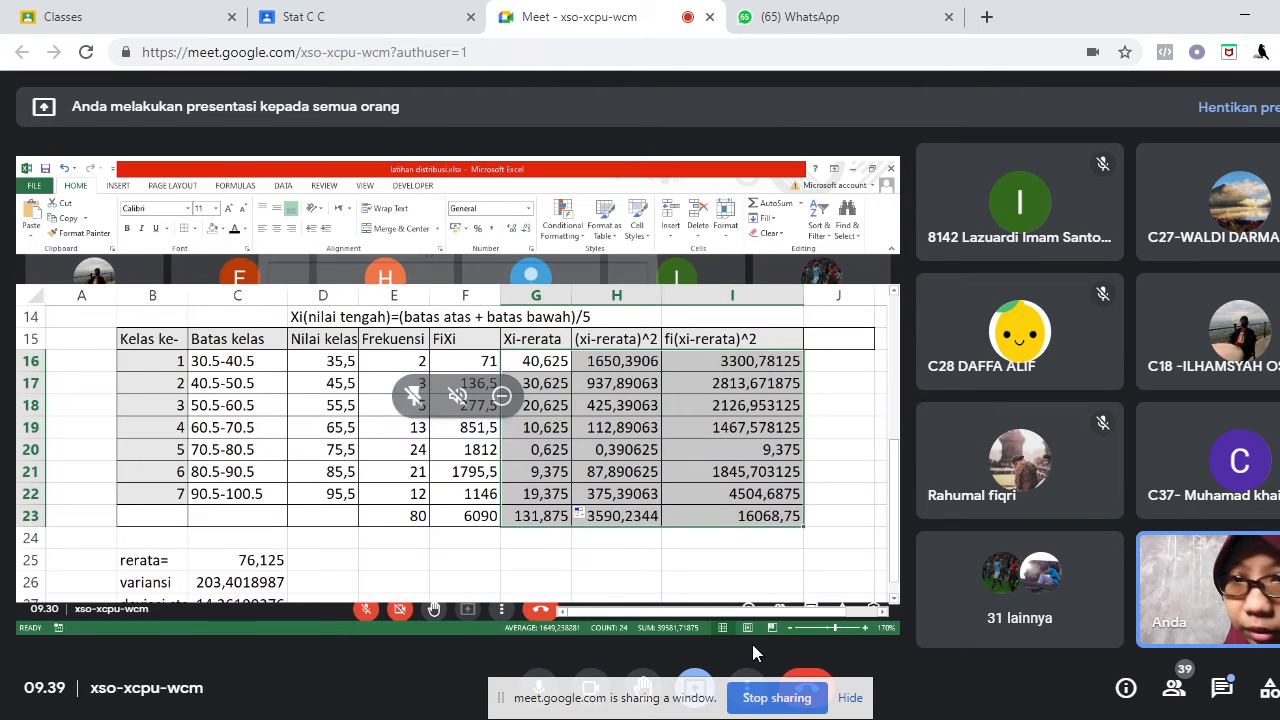
left_click(763, 704)
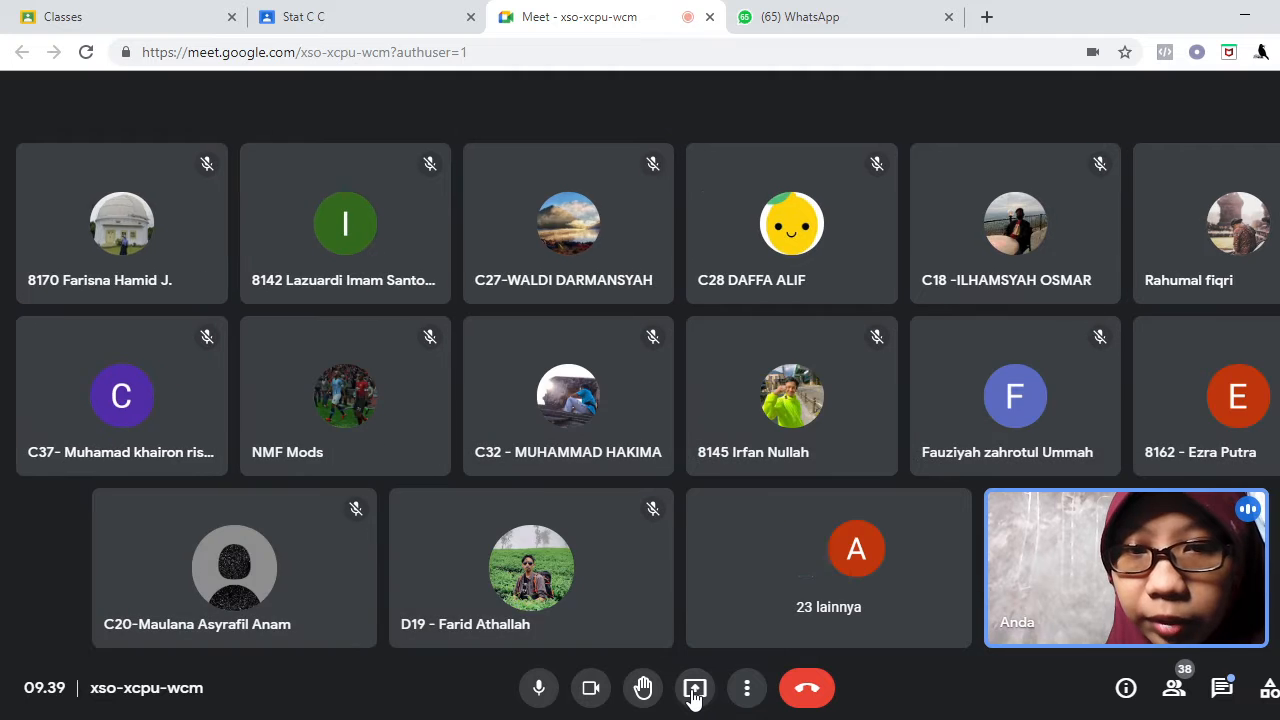
left_click(695, 690)
left_click(837, 551)
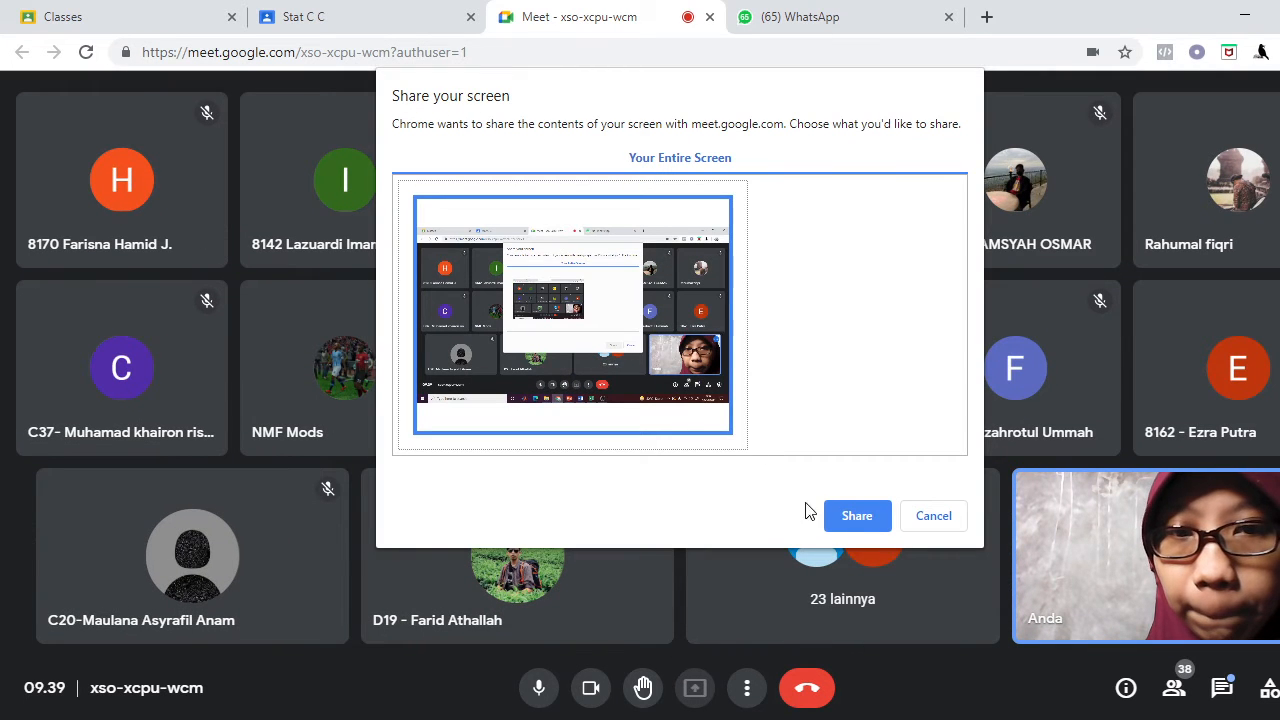
left_click(855, 516)
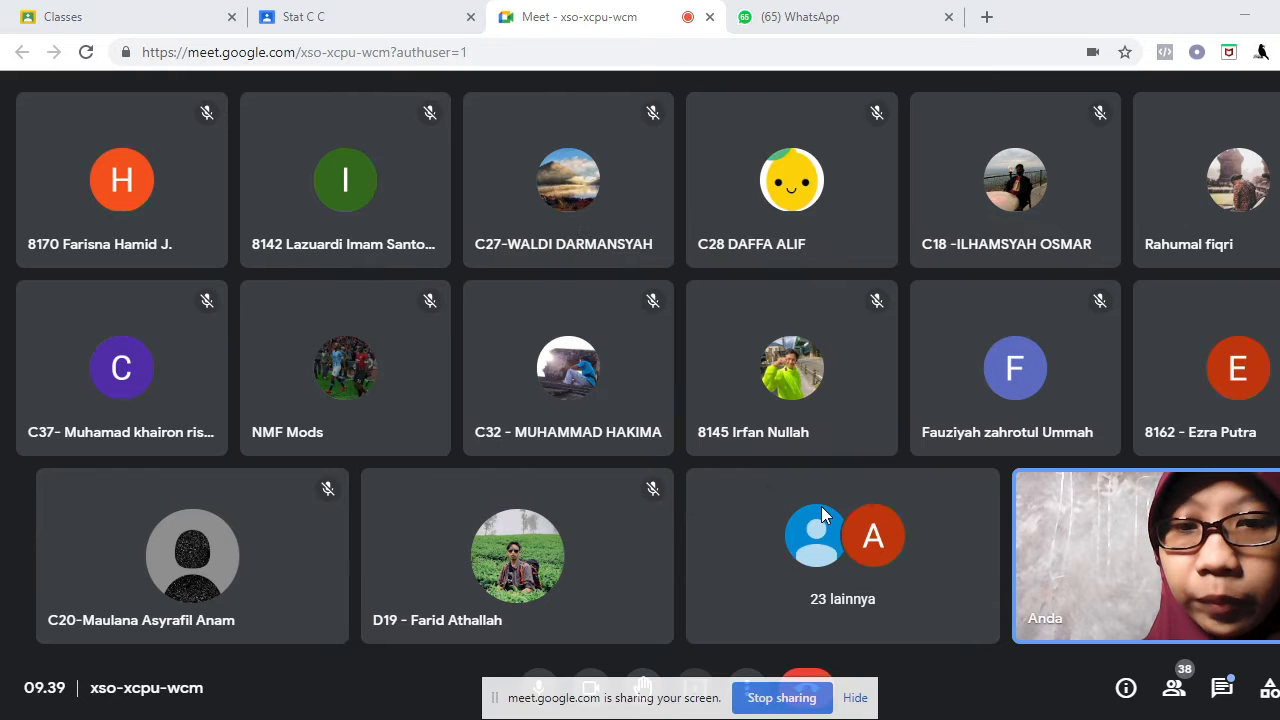
mouse_move(761, 719)
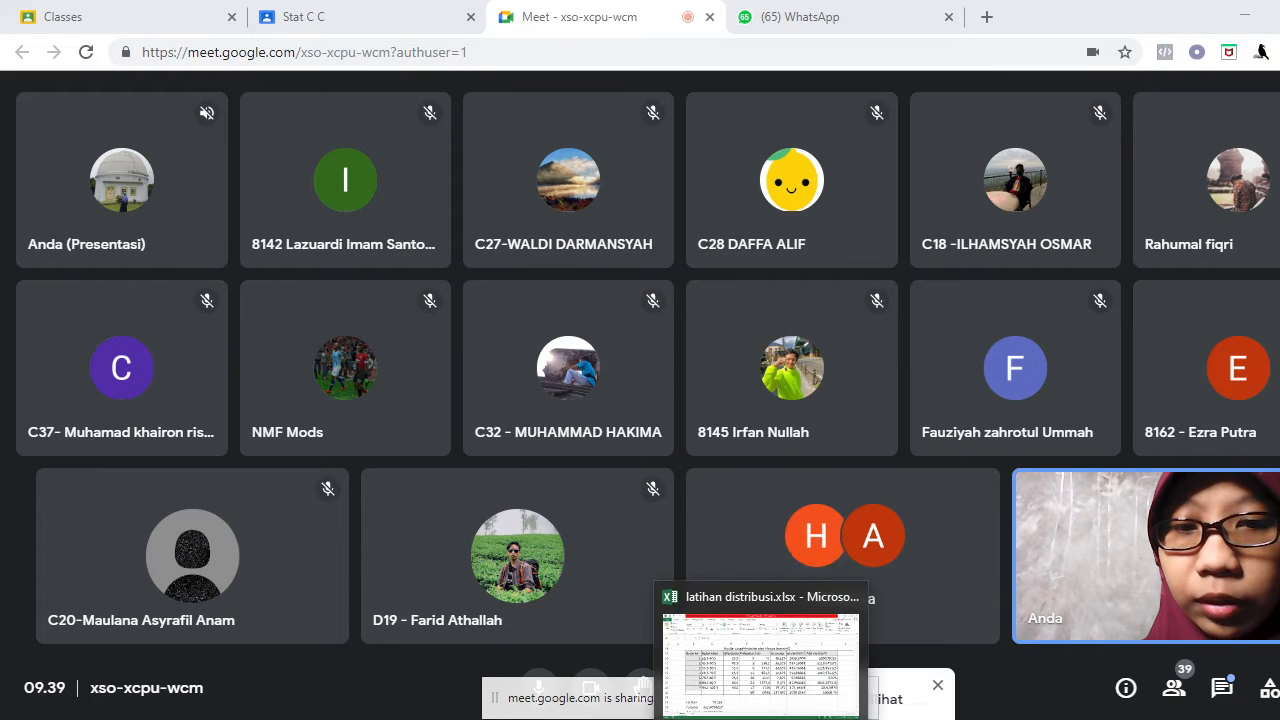
left_click(760, 665)
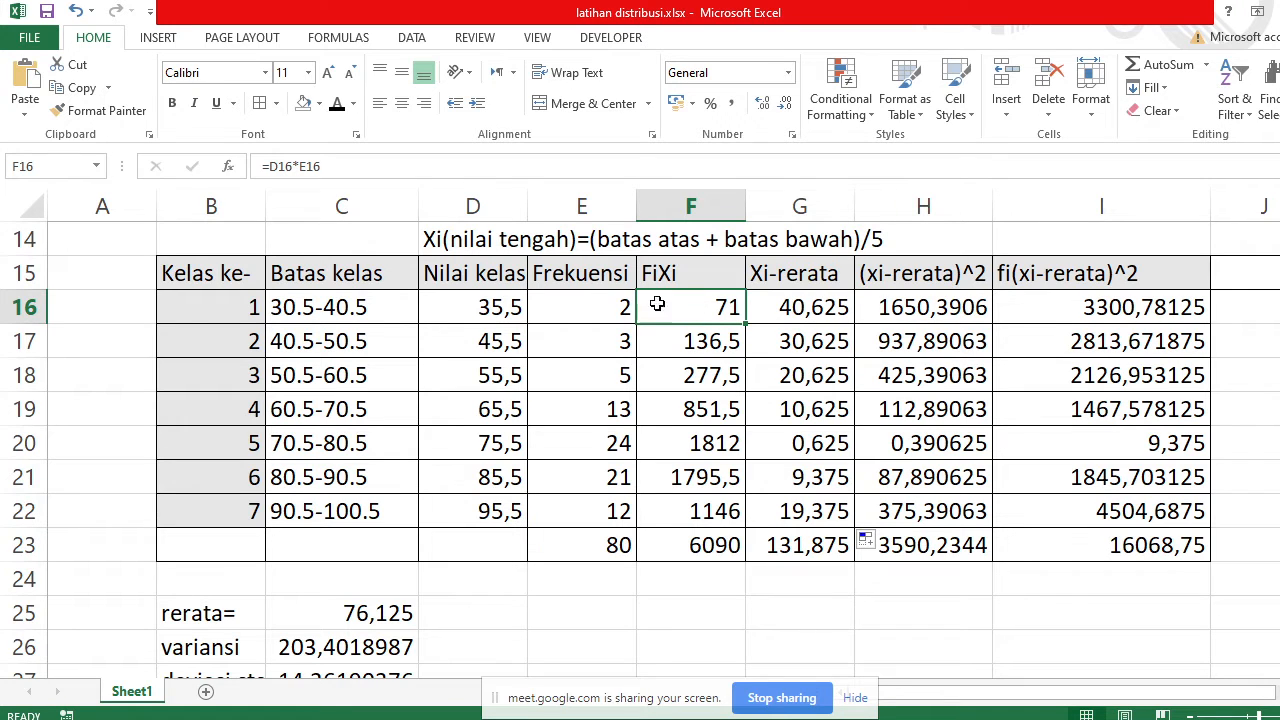
Examine the FiXi formulas in F16, F17, F18 and F22
left_click(357, 166)
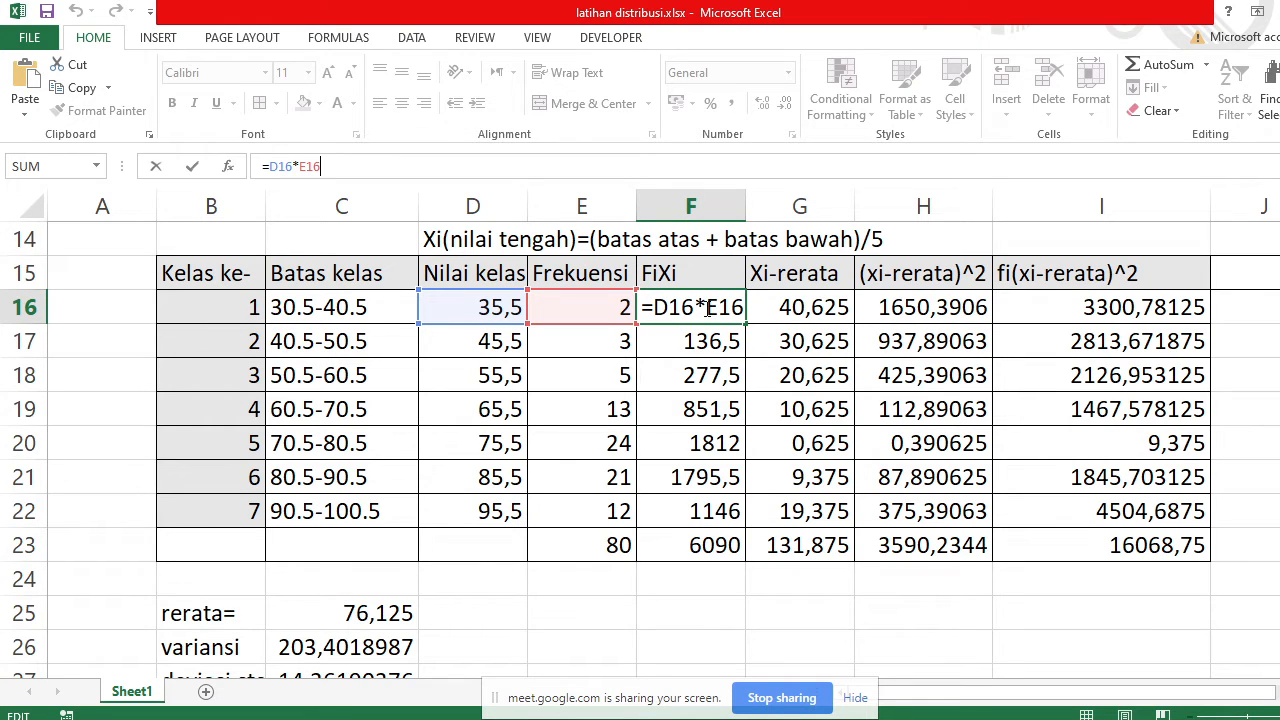
left_click(712, 350)
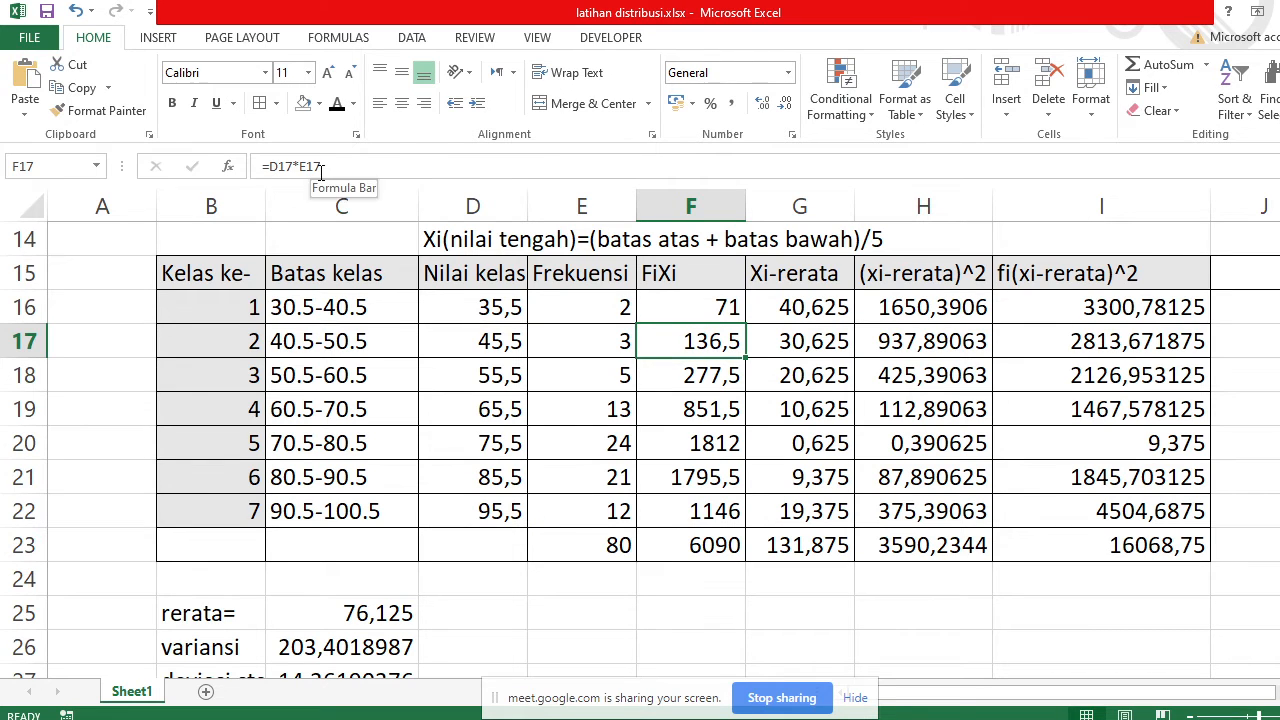
left_click(677, 380)
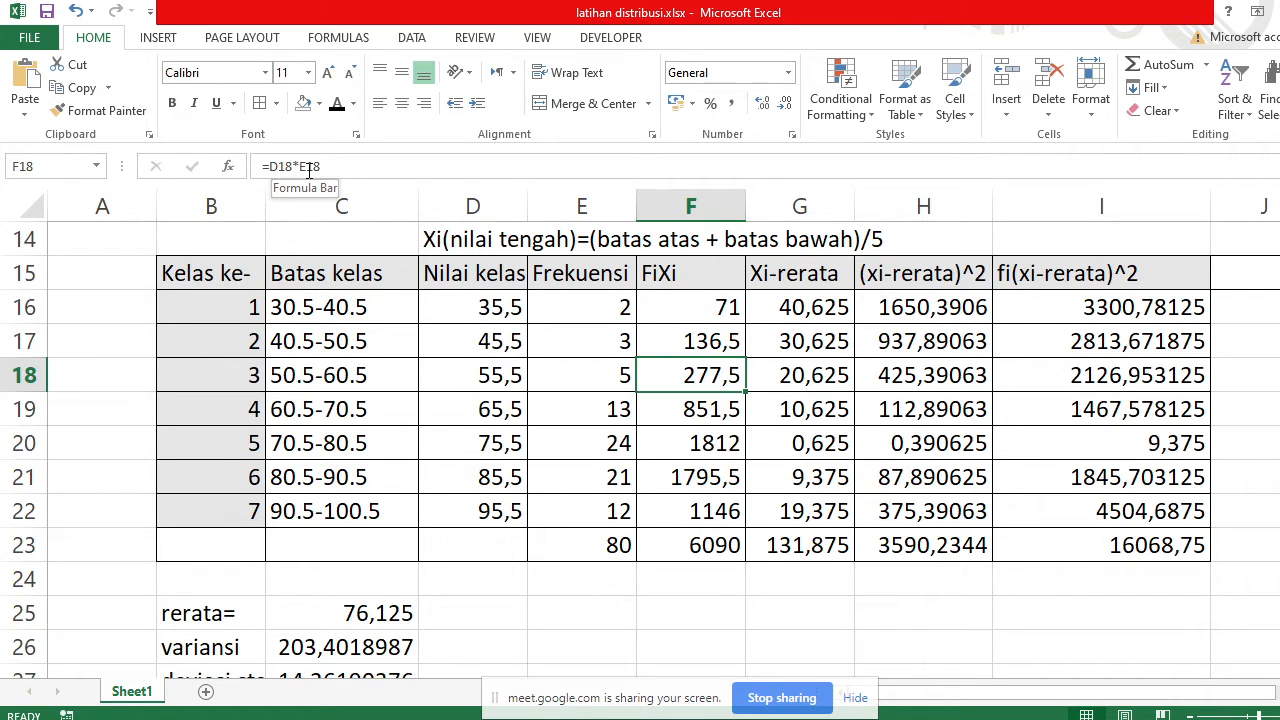
left_click(689, 510)
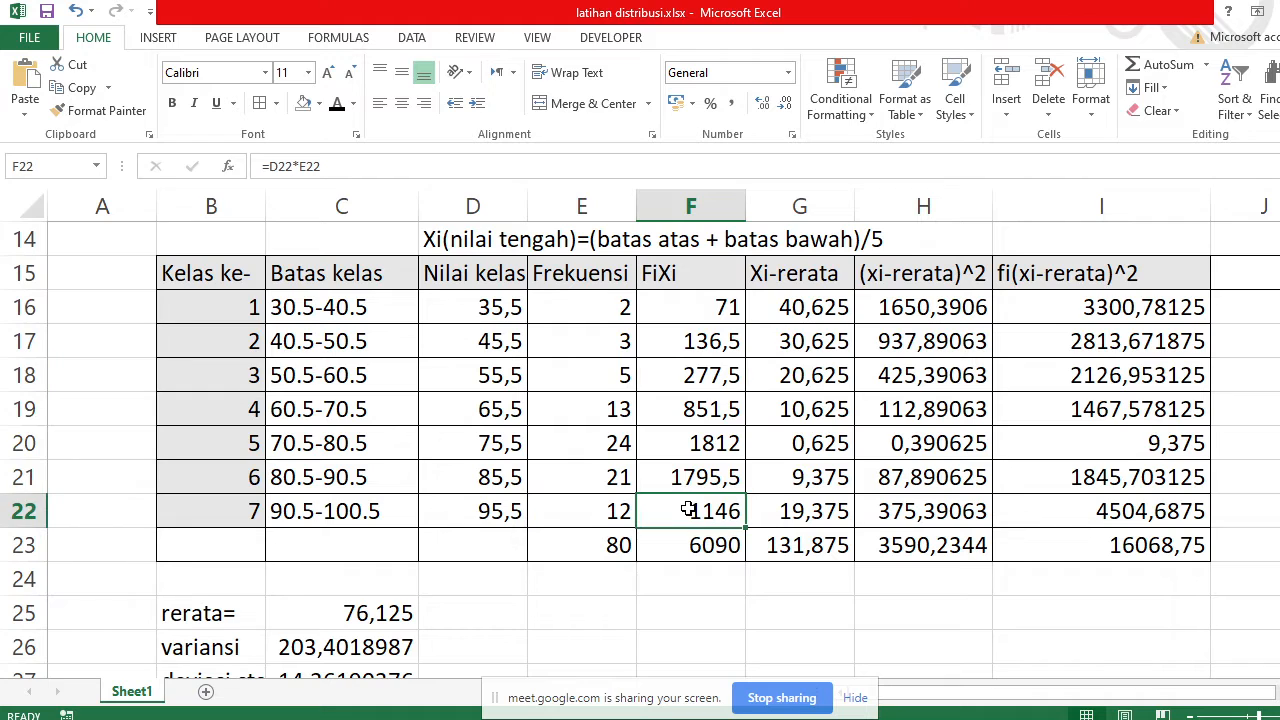
Fill the Xi-rerata formula from G22 up through G16
left_click(797, 516)
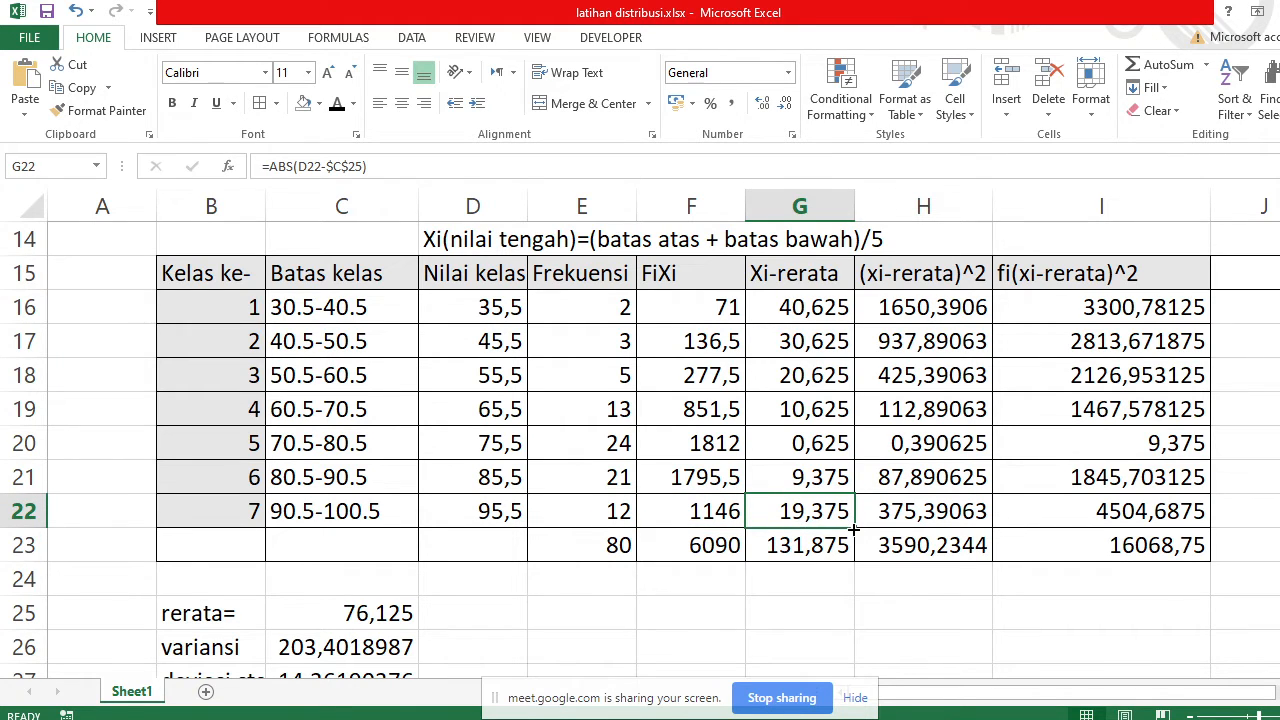
left_click_drag(853, 528, 842, 306)
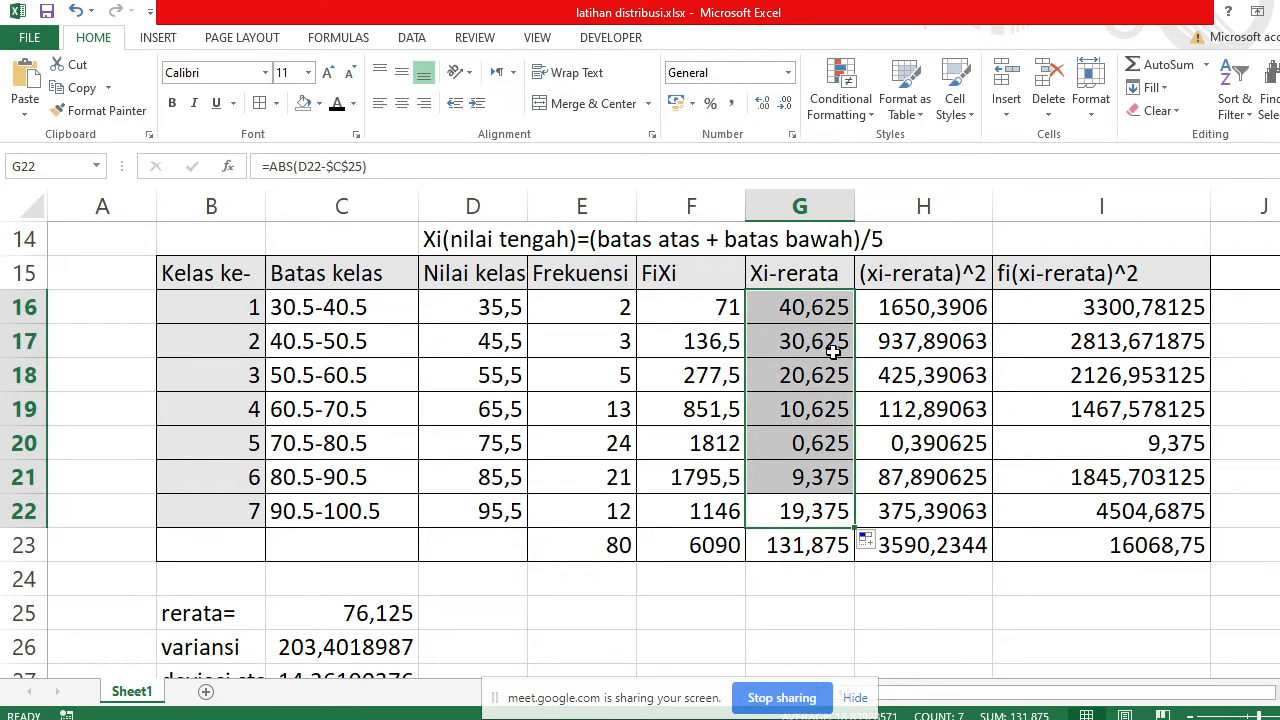
Examine the Xi-rerata formulas with the absolute reference in G16 through G21 and the sum formula in G23
left_click(826, 340)
left_click(818, 311)
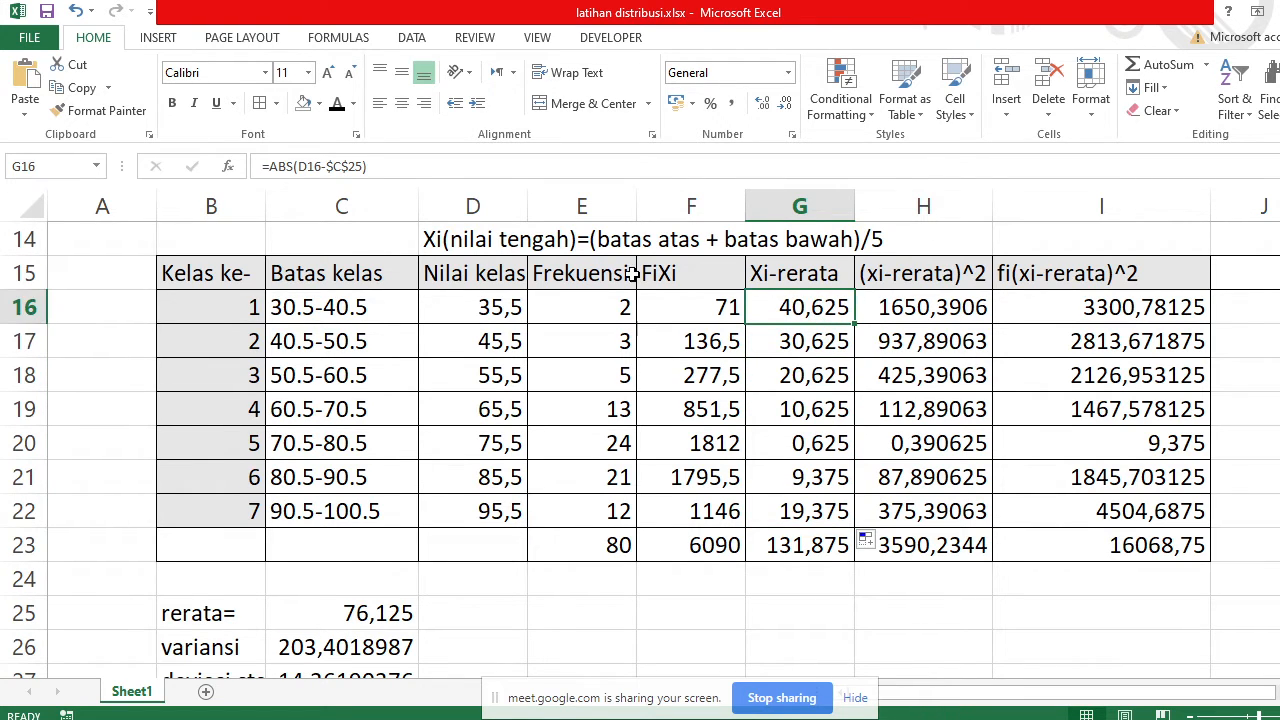
left_click(784, 340)
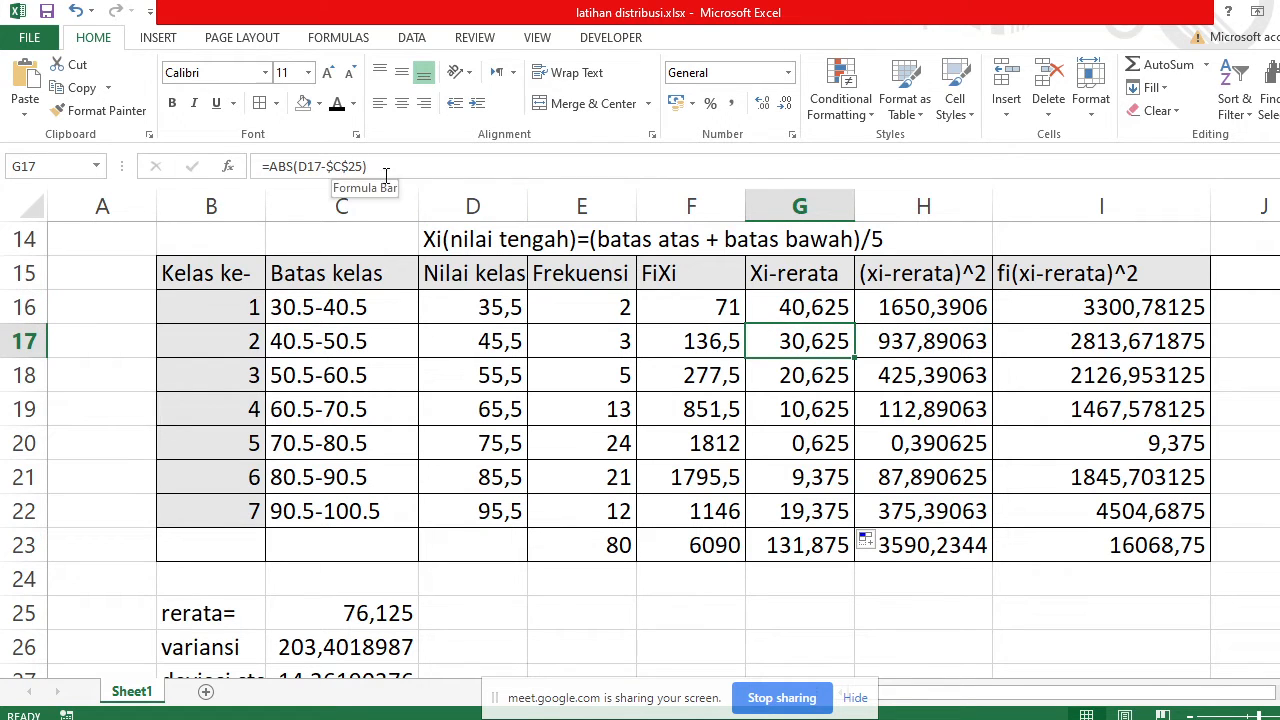
left_click(784, 386)
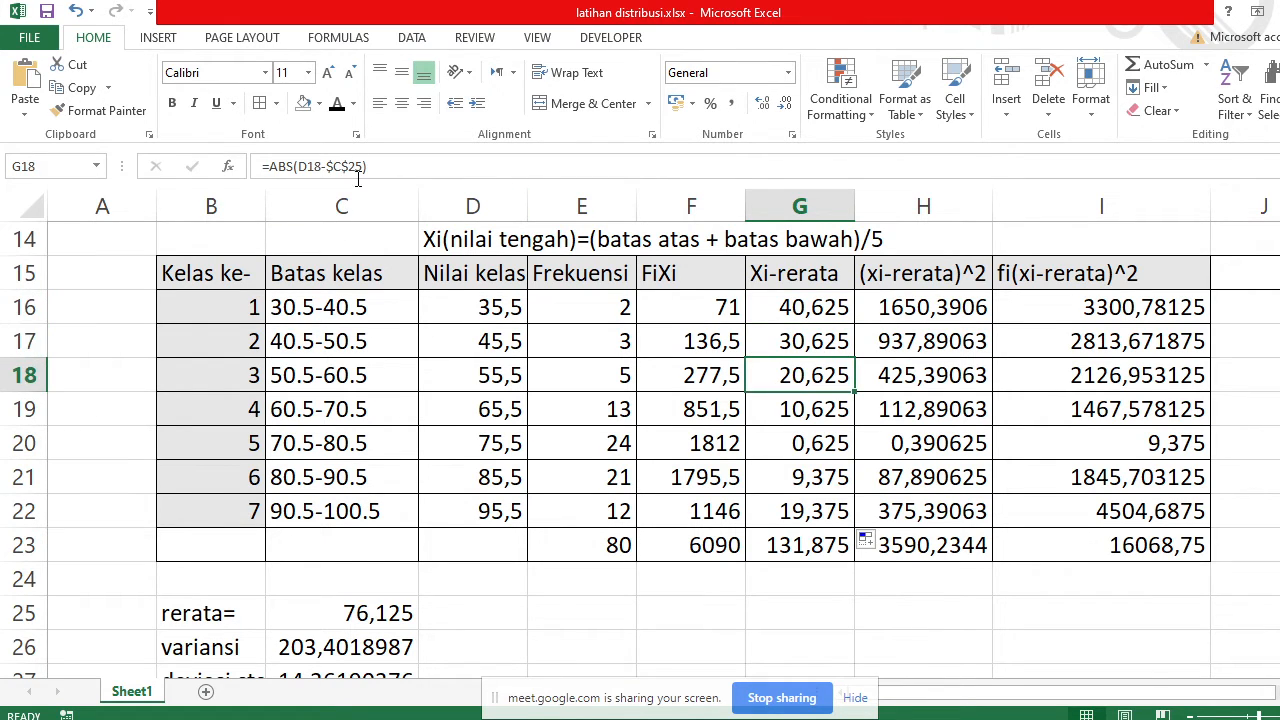
left_click(797, 418)
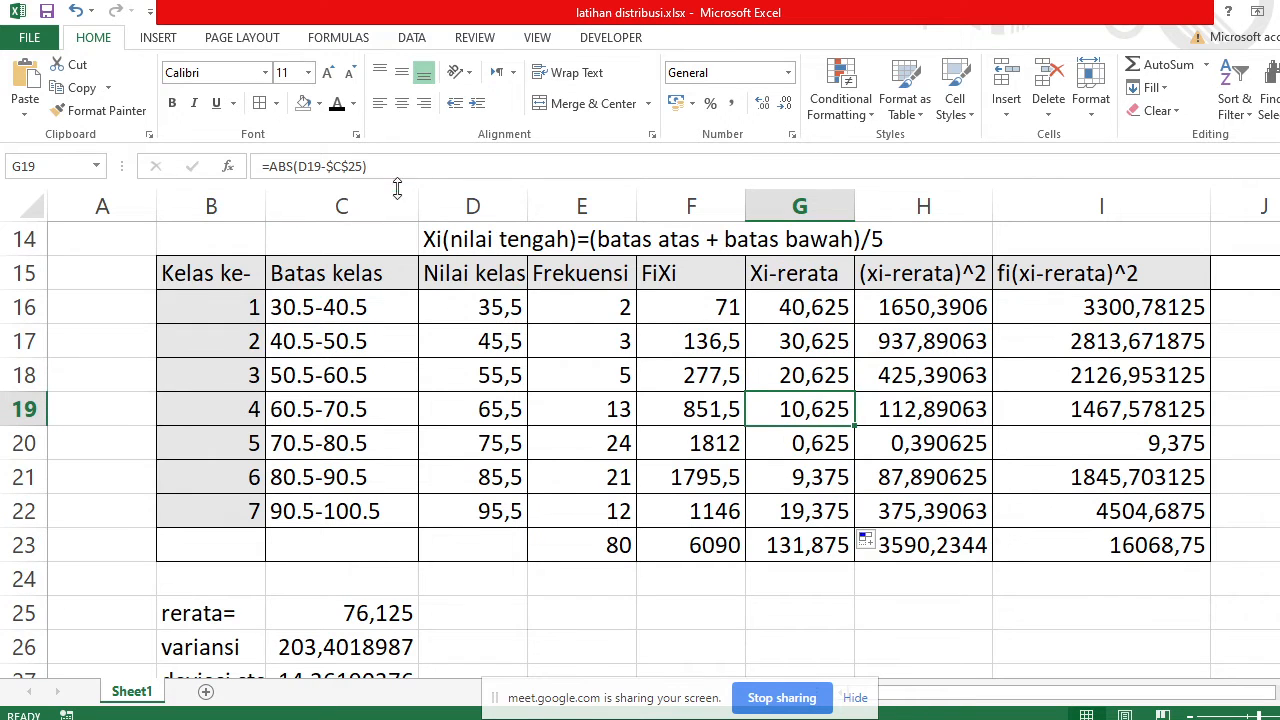
left_click(808, 452)
left_click(806, 468)
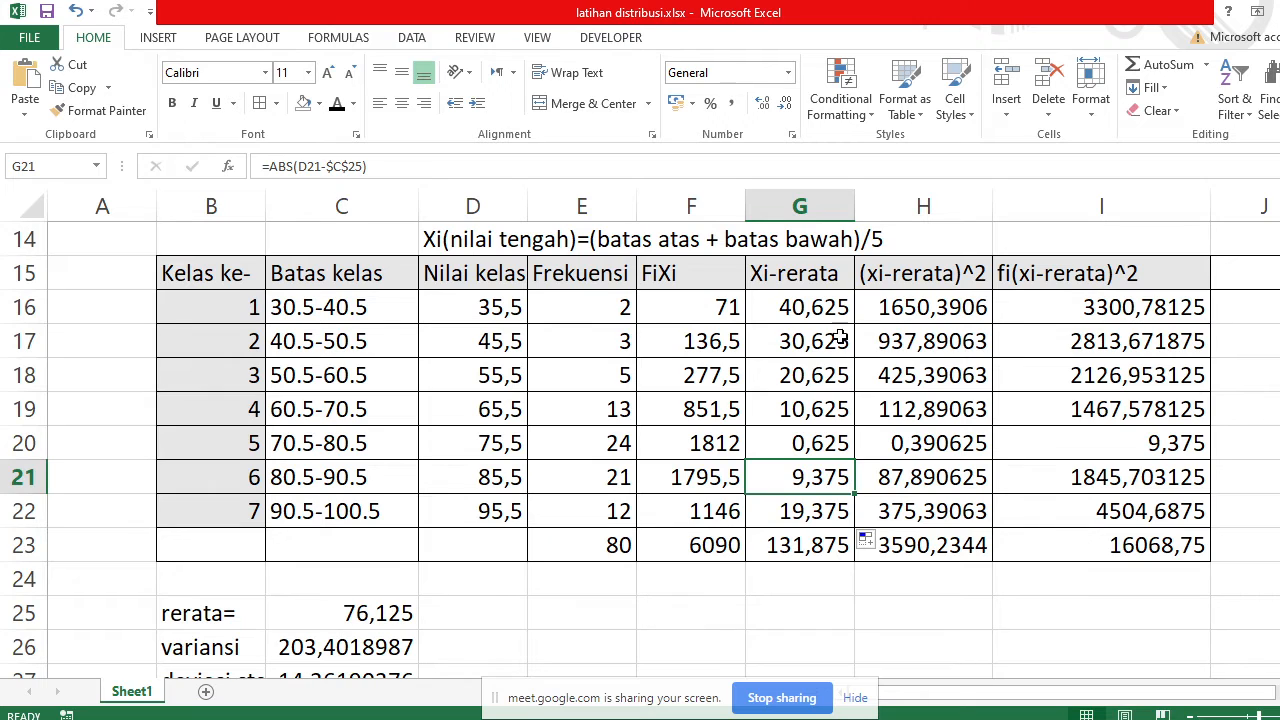
left_click(801, 550)
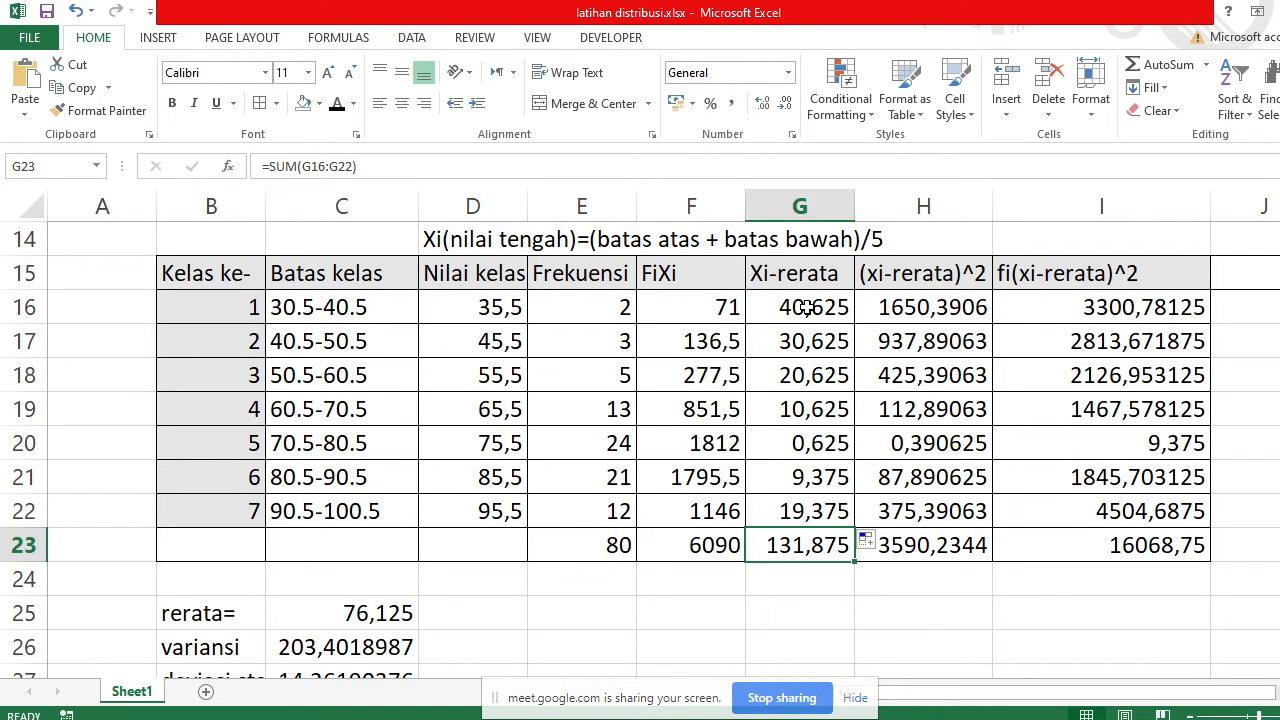
Examine the squared-deviation formula in H16, its sum in H23, and the I16 formula with its source cells E16 and H16
left_click(884, 307)
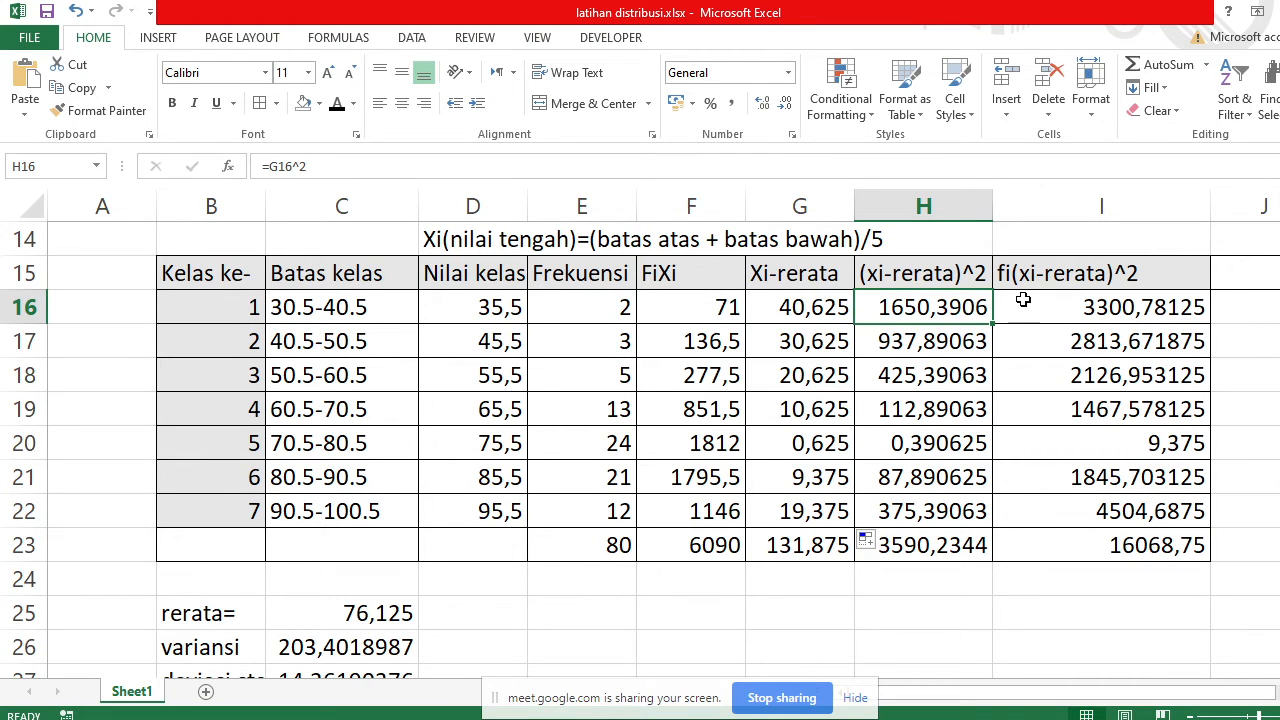
left_click(965, 545)
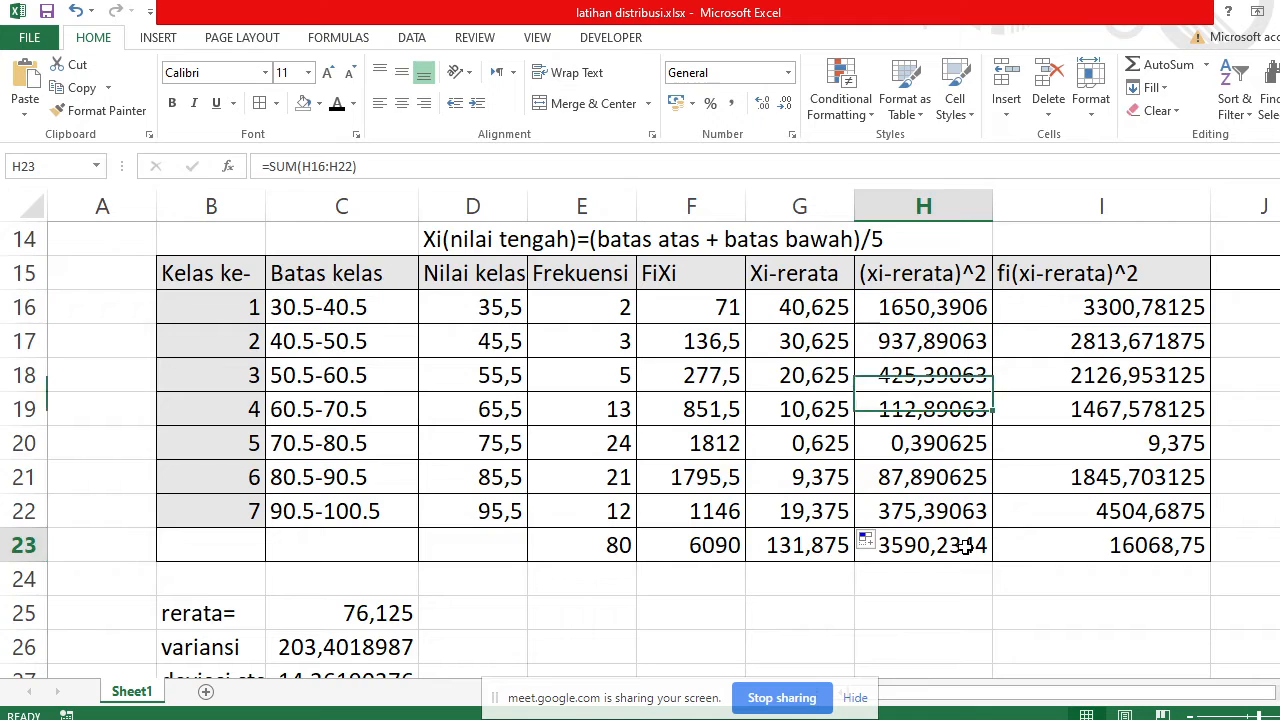
left_click(1150, 314)
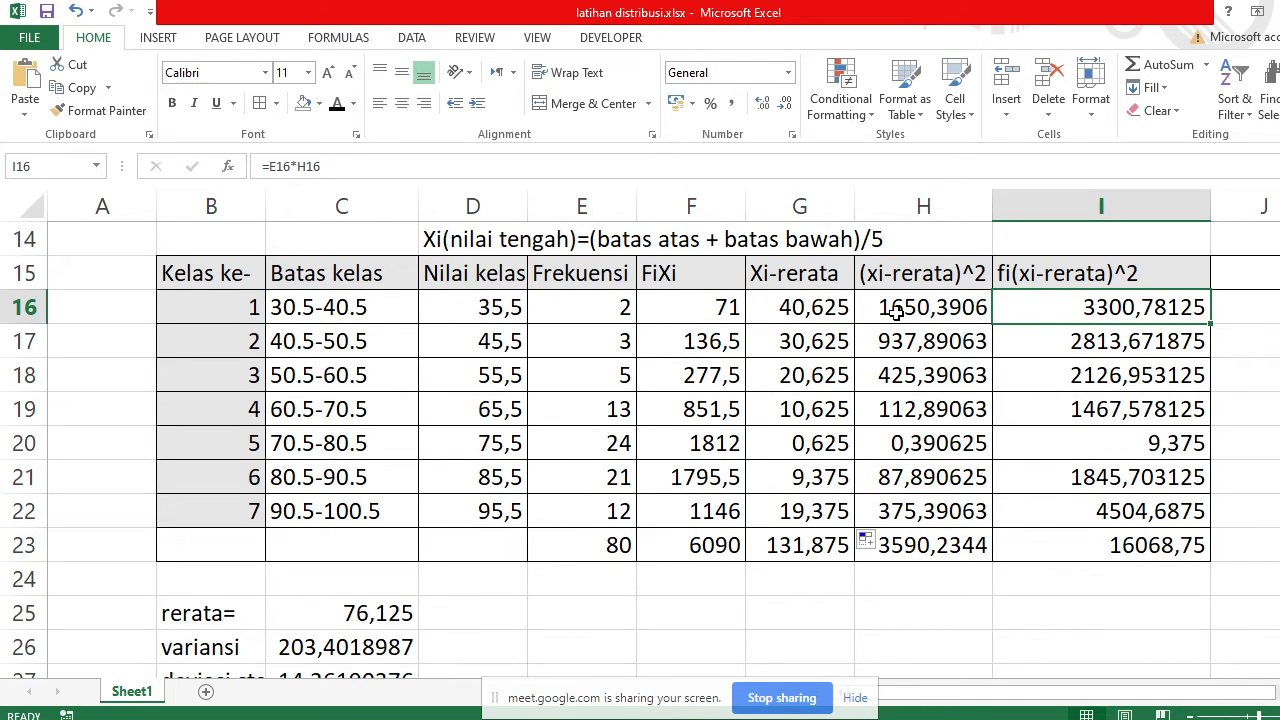
left_click(897, 312)
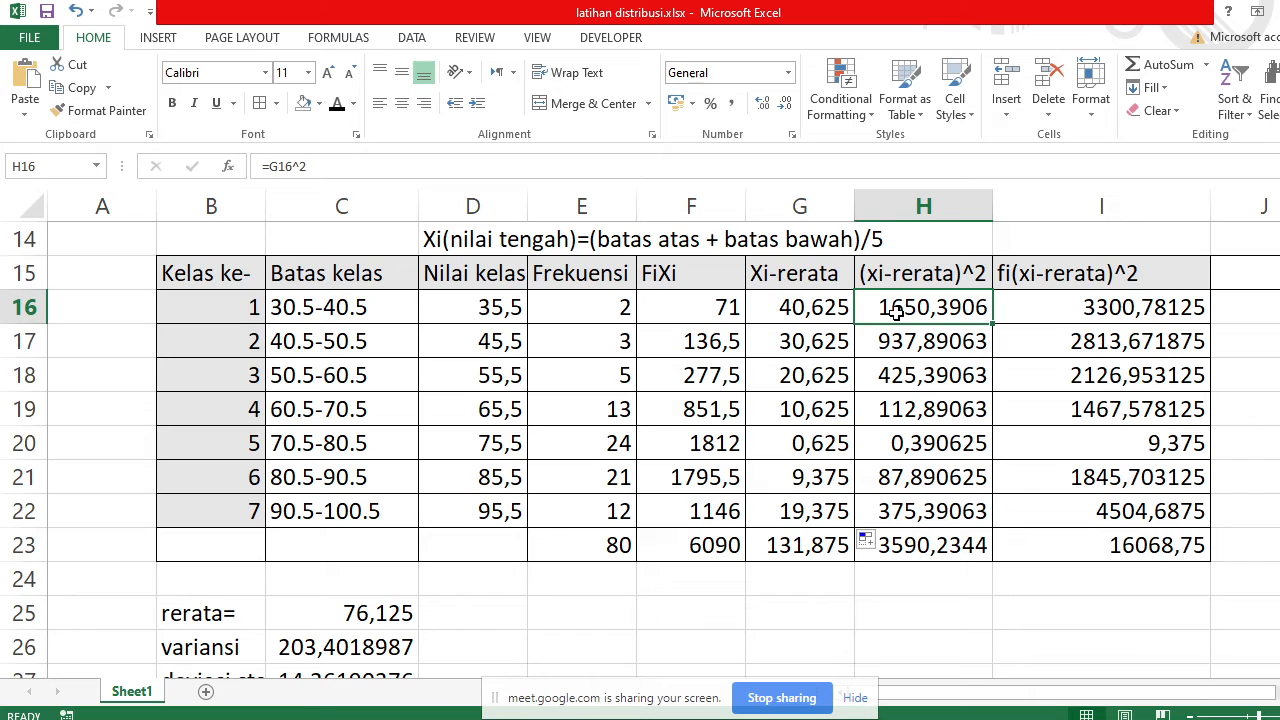
left_click(618, 311)
left_click(900, 310)
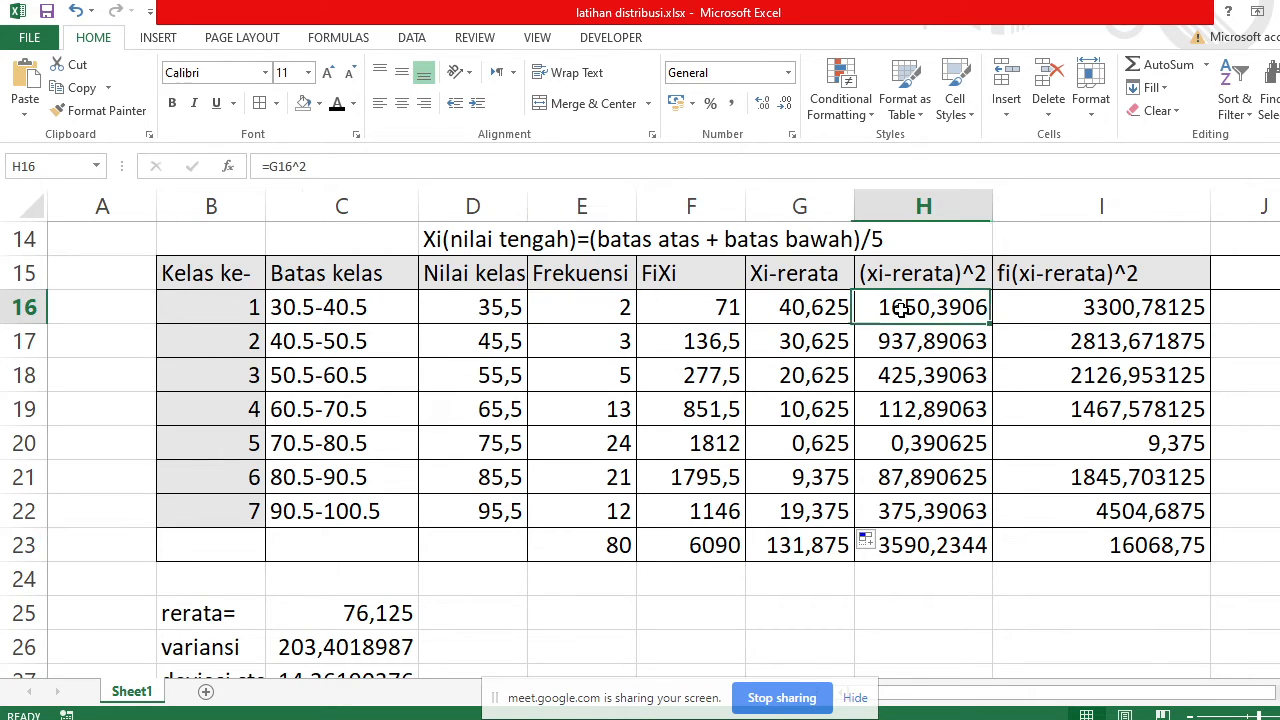
Highlight the Frekuensi, (xi-rerata)^2 and fi(xi-rerata)^2 values in E16:E22, H16:H22 and I16:I22 with a gold fill
left_click(610, 305)
left_click_drag(605, 305, 590, 512)
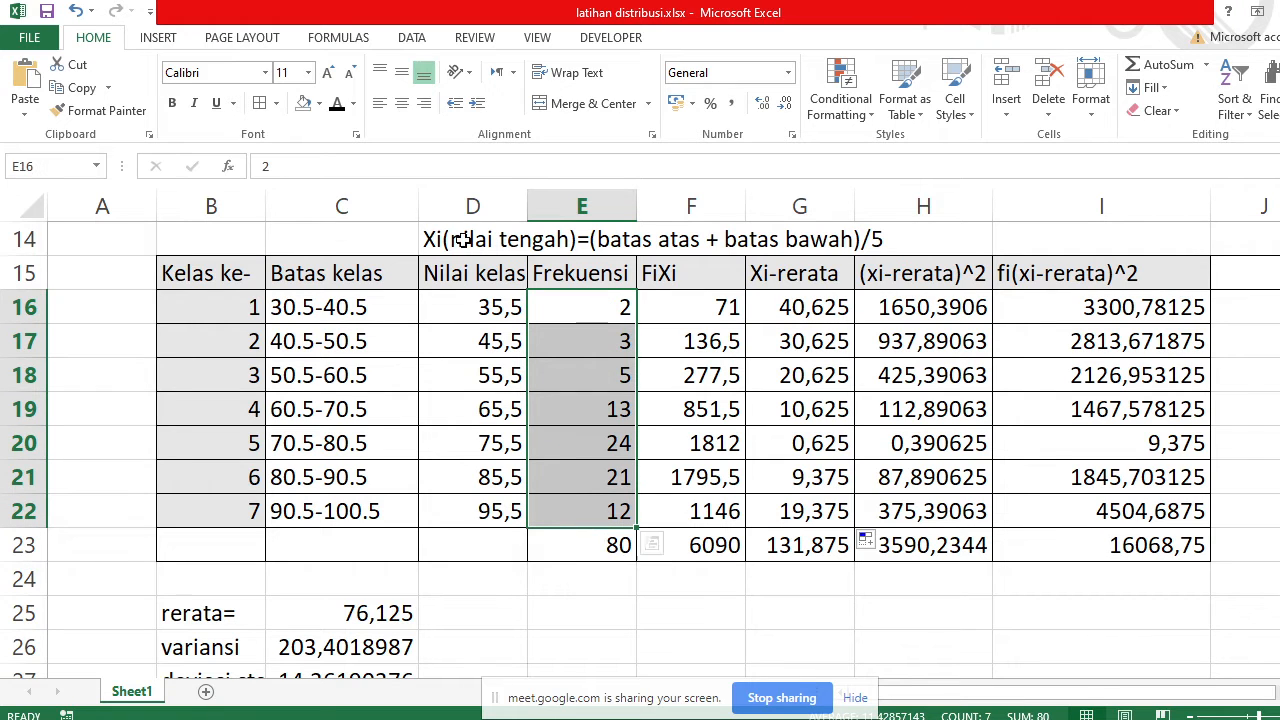
left_click(319, 103)
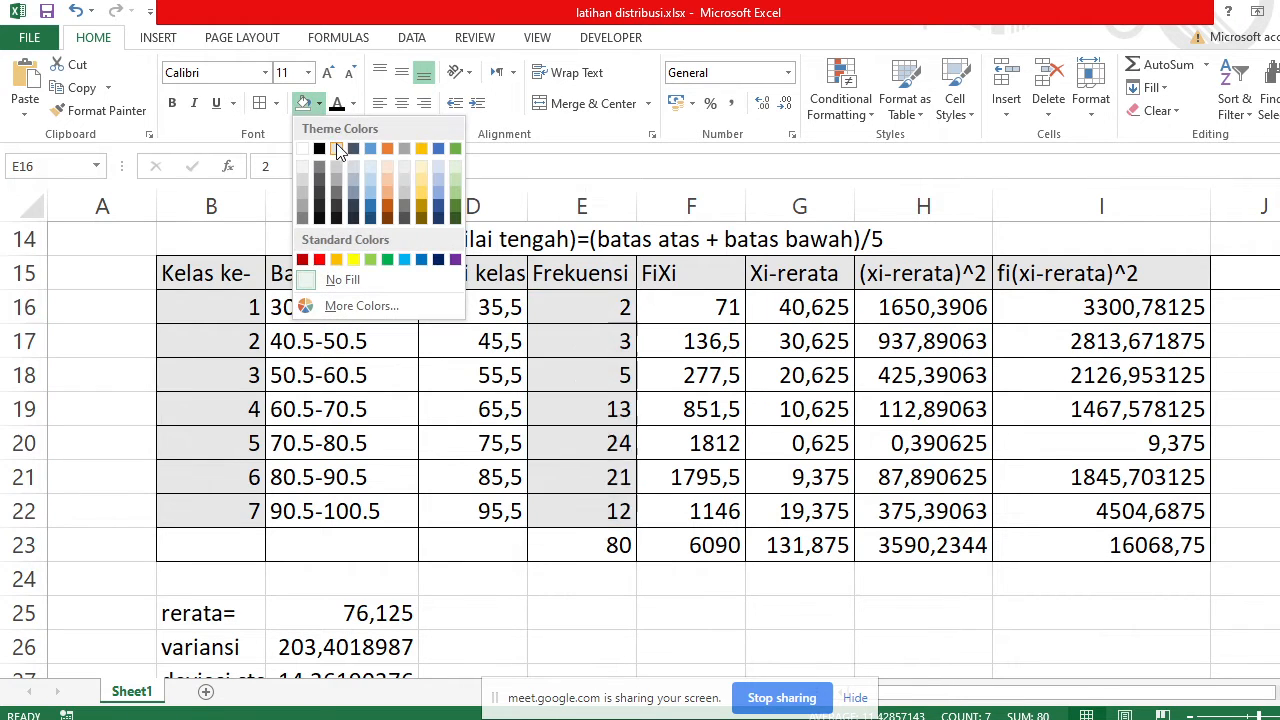
left_click(422, 149)
left_click_drag(905, 307, 904, 510)
left_click(304, 103)
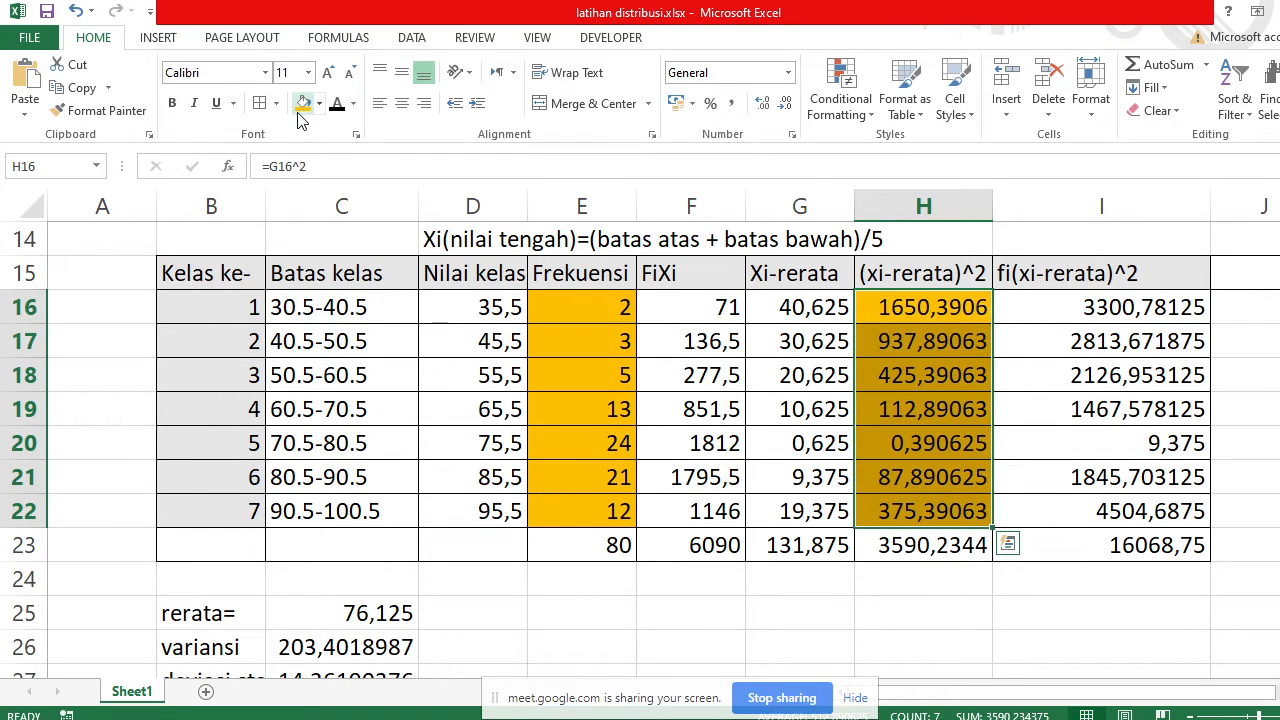
left_click_drag(1094, 307, 1066, 508)
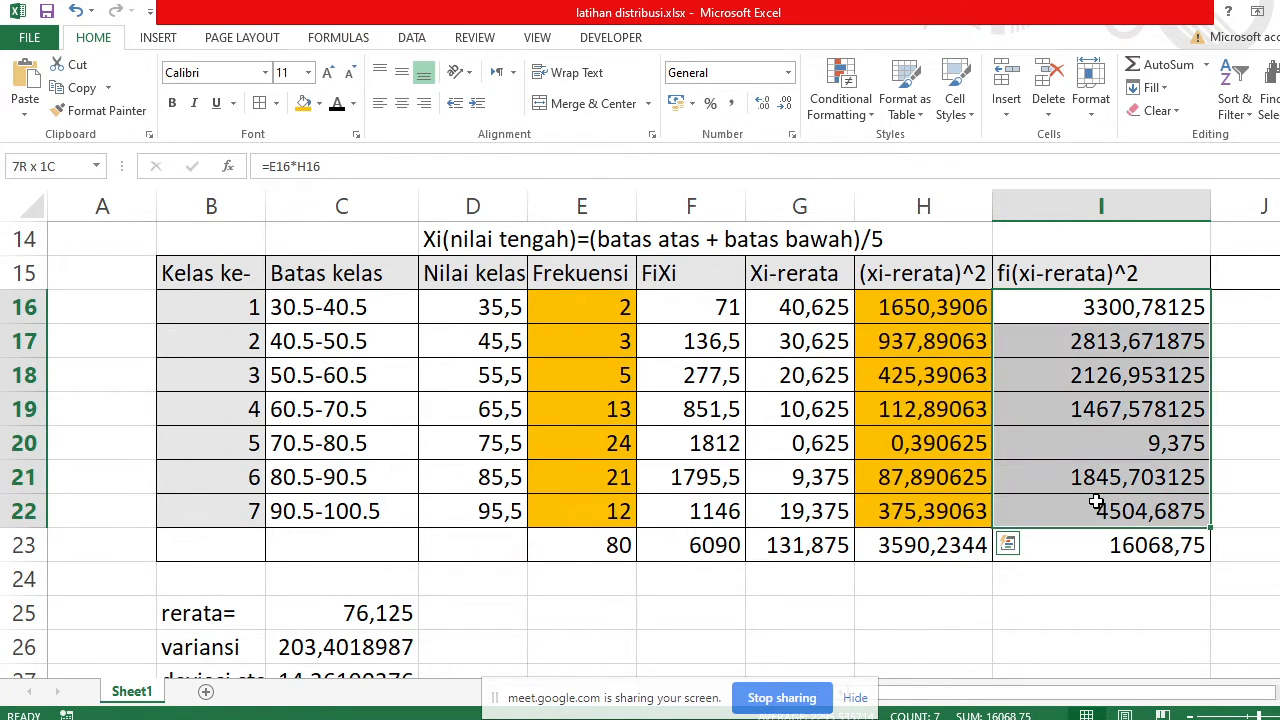
left_click(304, 103)
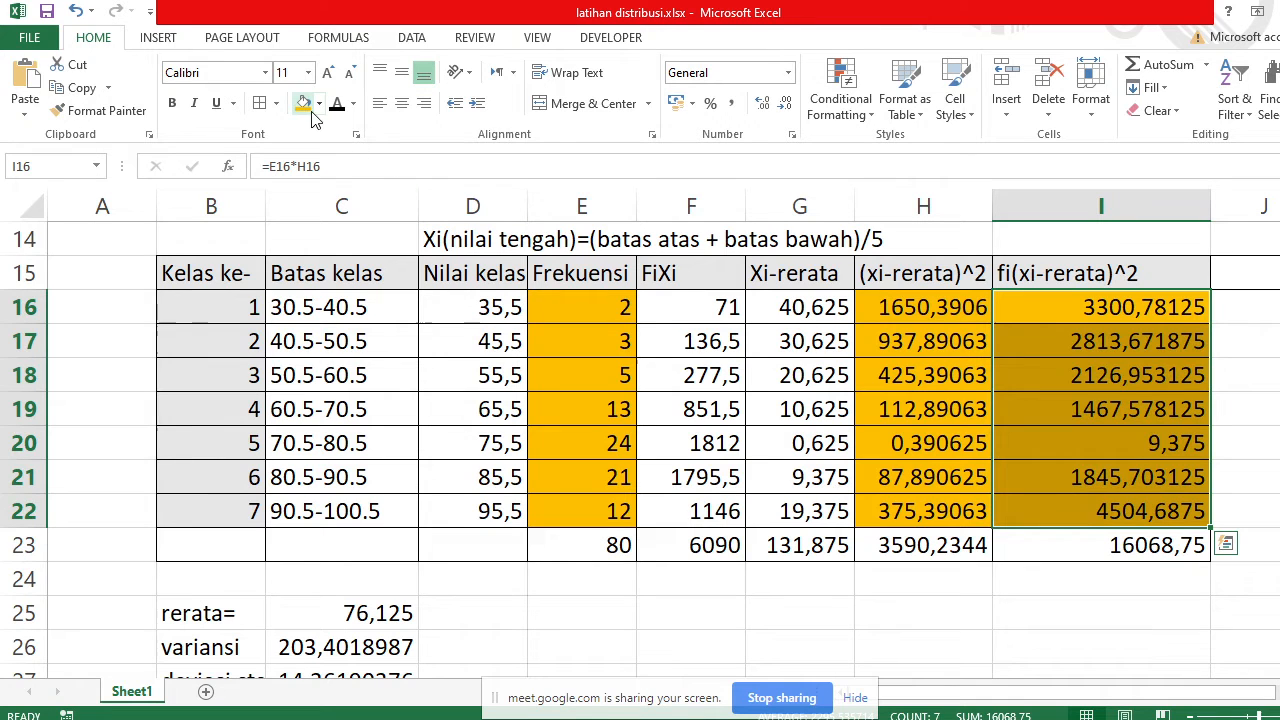
Examine the fi(xi-rerata)^2 formulas from I16 down to the sum in I23 and back up to I16
left_click(1087, 311)
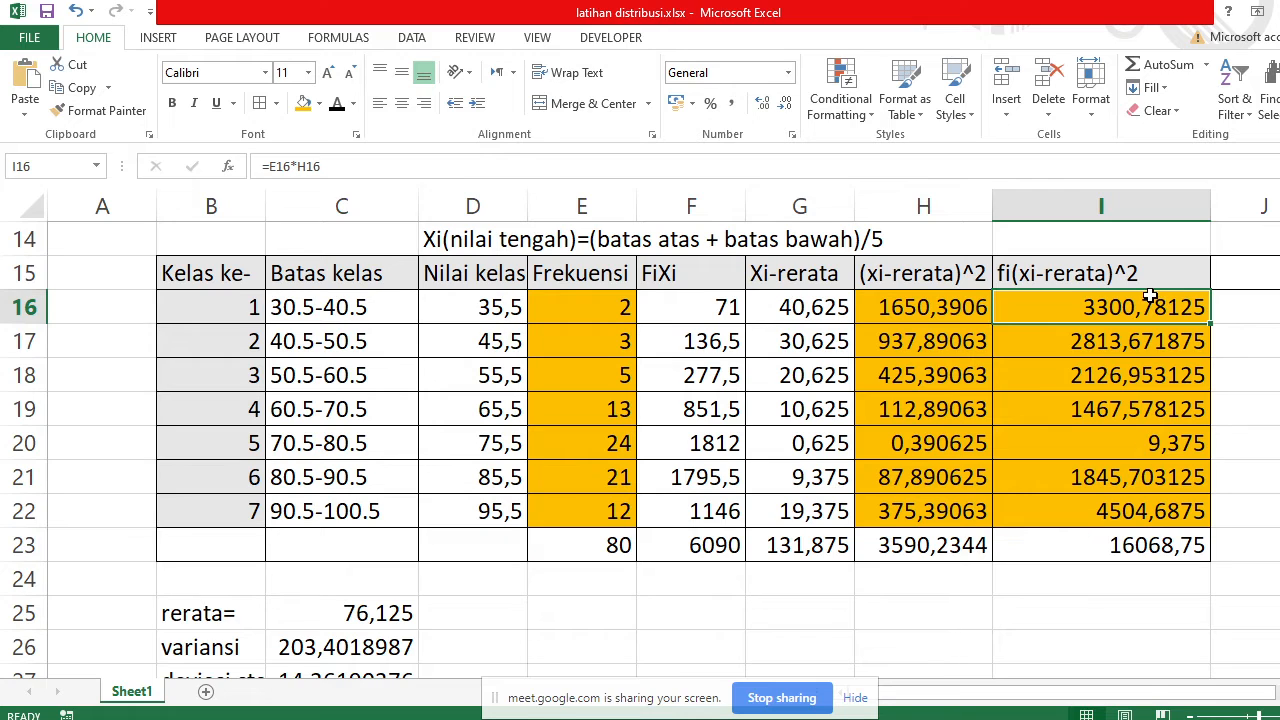
left_click(1168, 350)
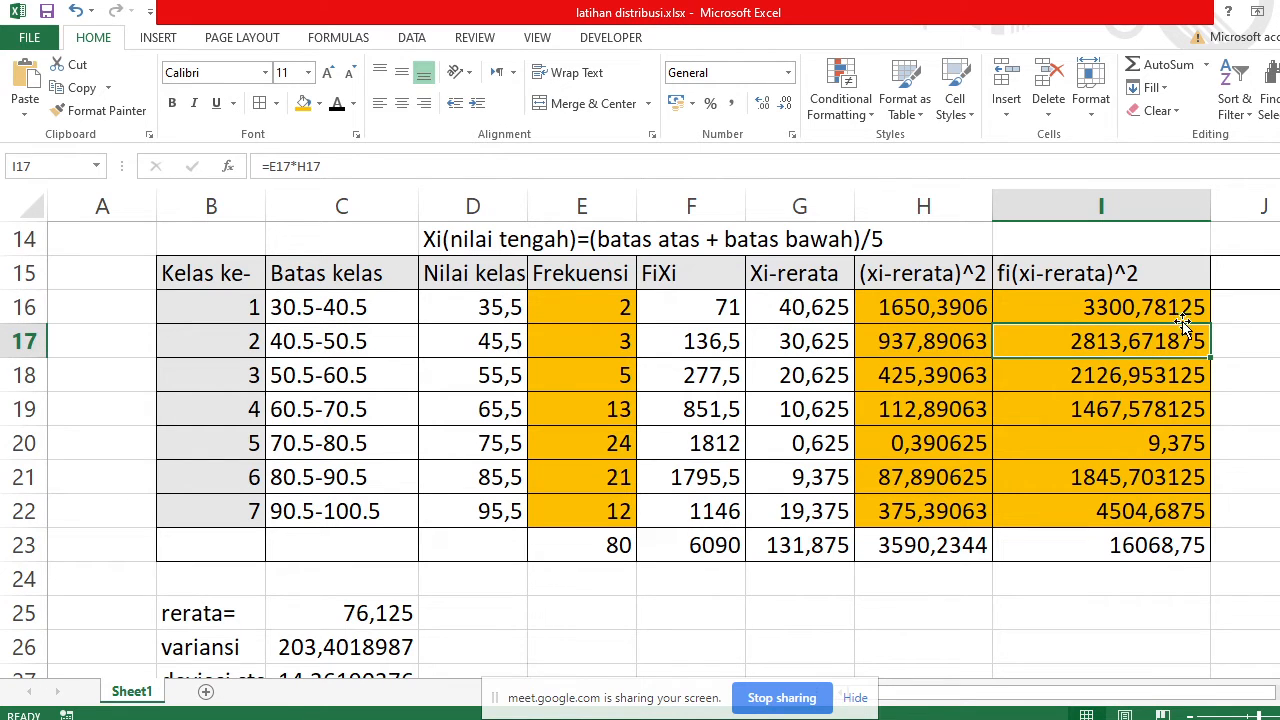
left_click(1058, 386)
left_click(1073, 424)
left_click(1082, 450)
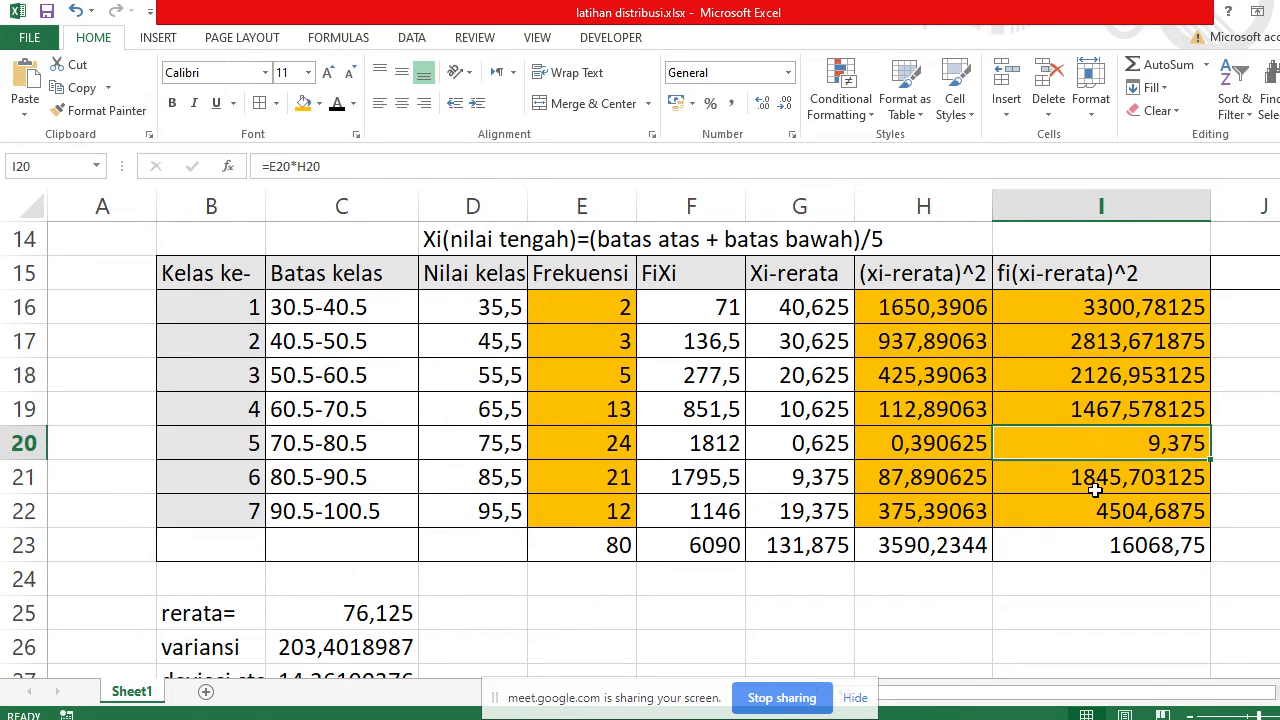
left_click(1092, 478)
left_click(1094, 516)
left_click(1094, 550)
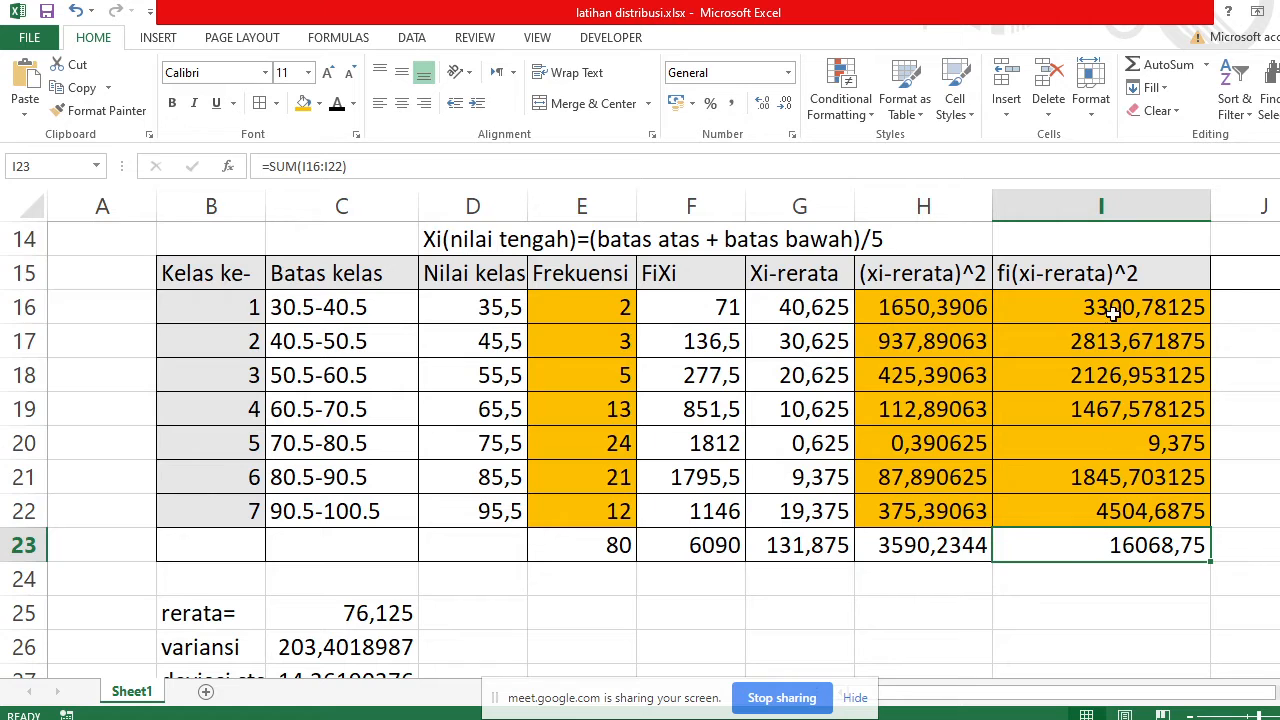
left_click(1080, 508)
left_click(1077, 482)
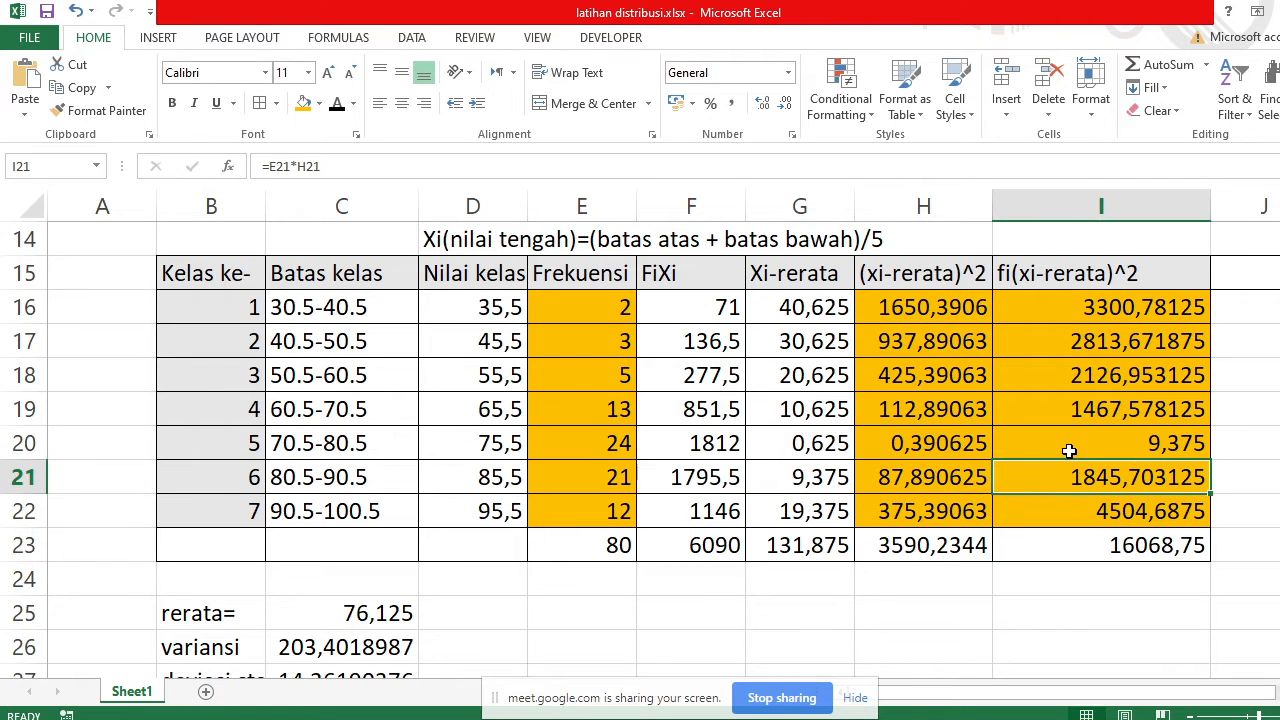
left_click(1062, 450)
left_click(1046, 410)
left_click(1044, 378)
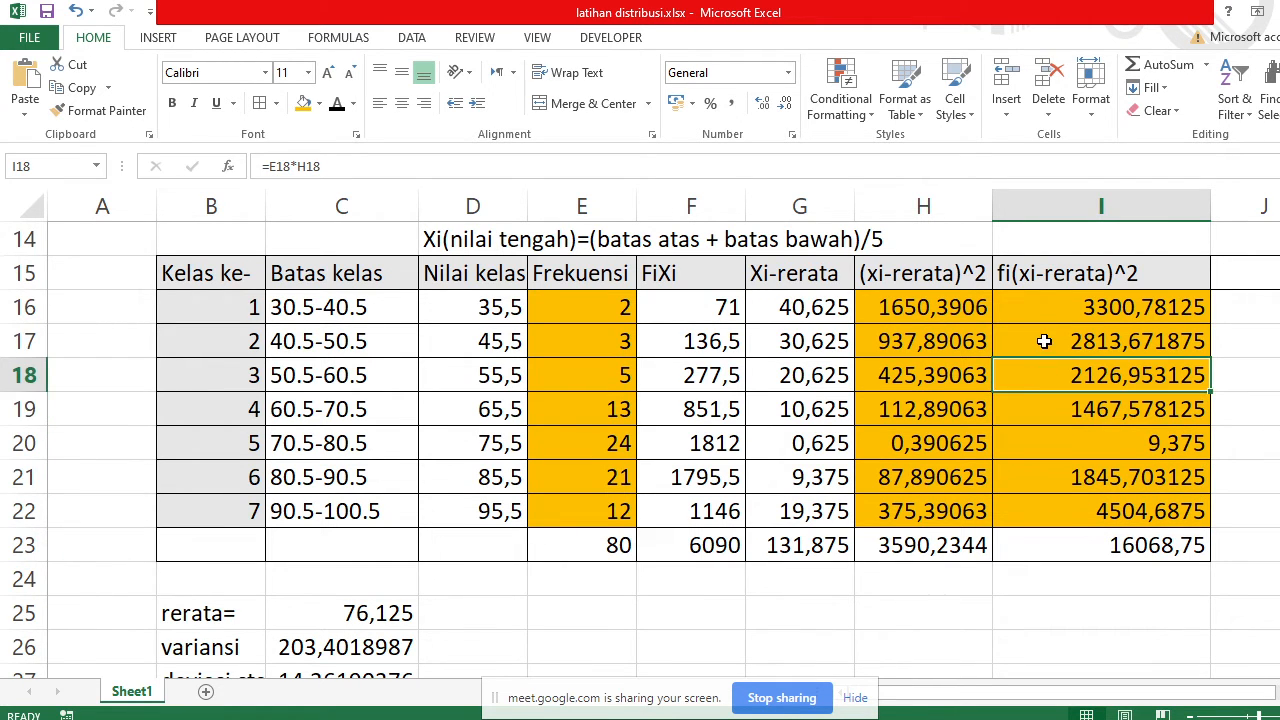
left_click(1046, 340)
left_click(1042, 310)
Examine the variansi formula in C26 against the fi(xi-rerata)^2 total in I23
scroll(468, 546, "down", 1)
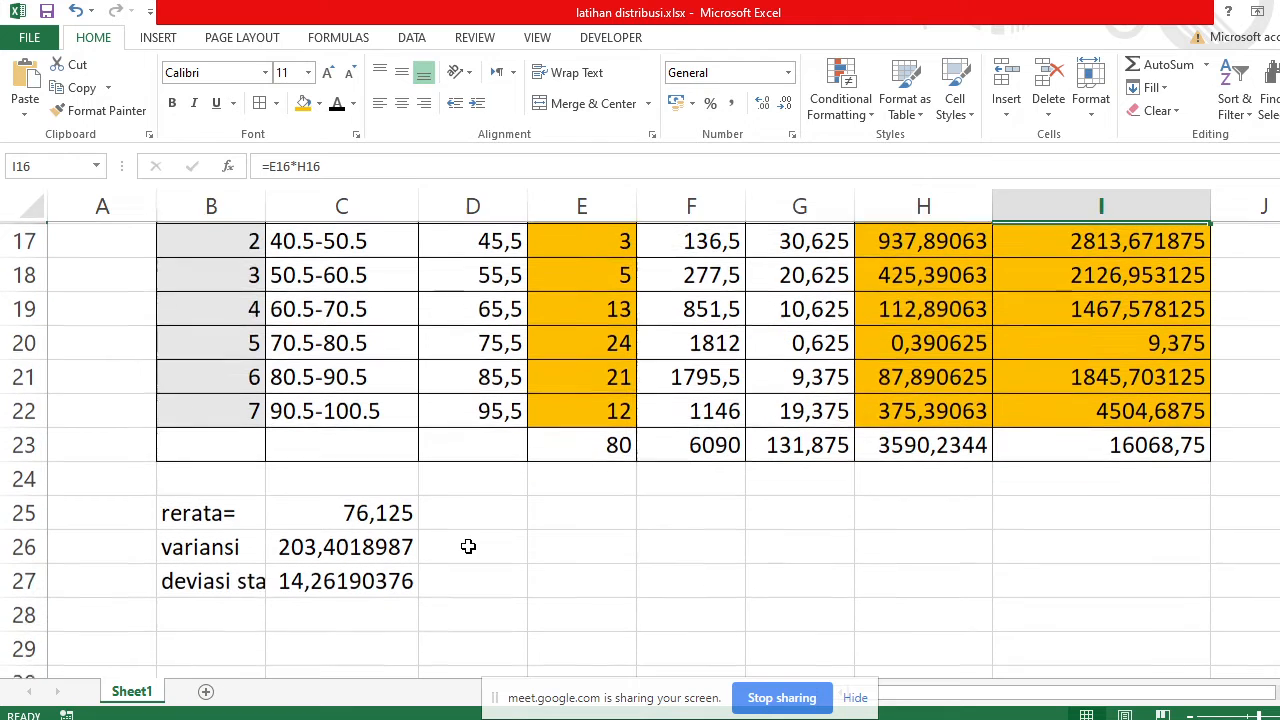
left_click(376, 544)
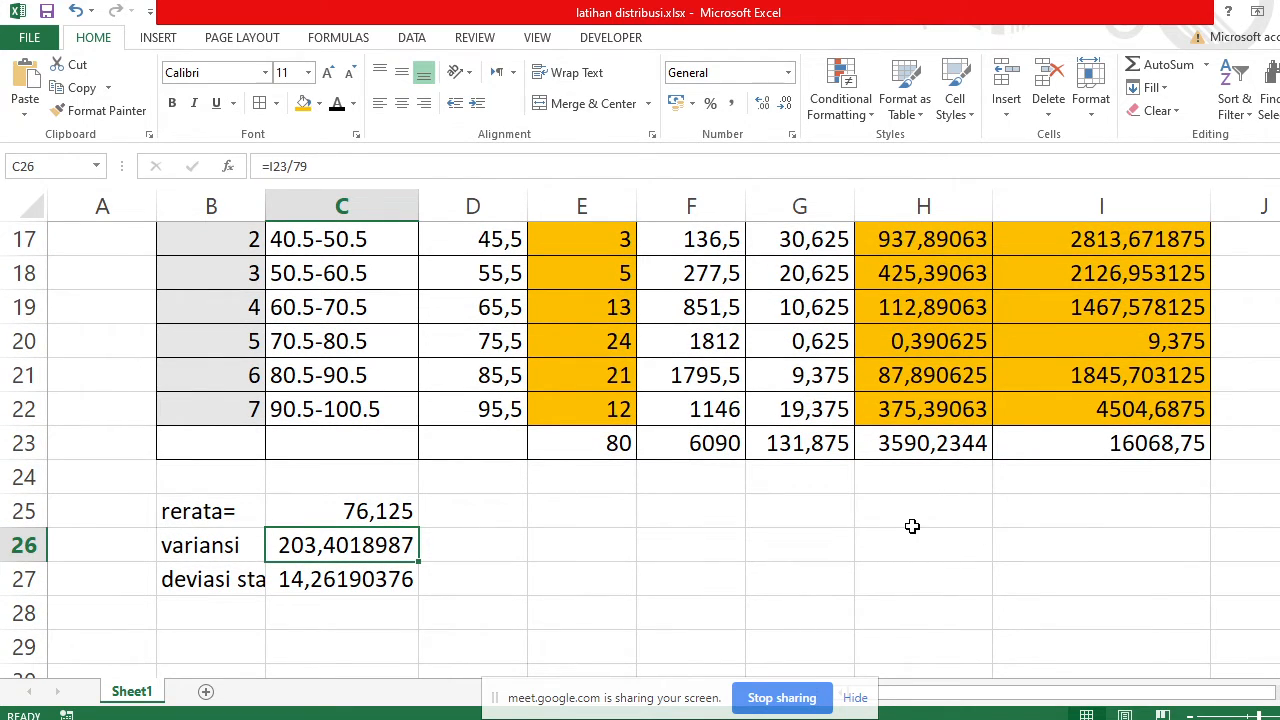
scroll(912, 525, "up", 1)
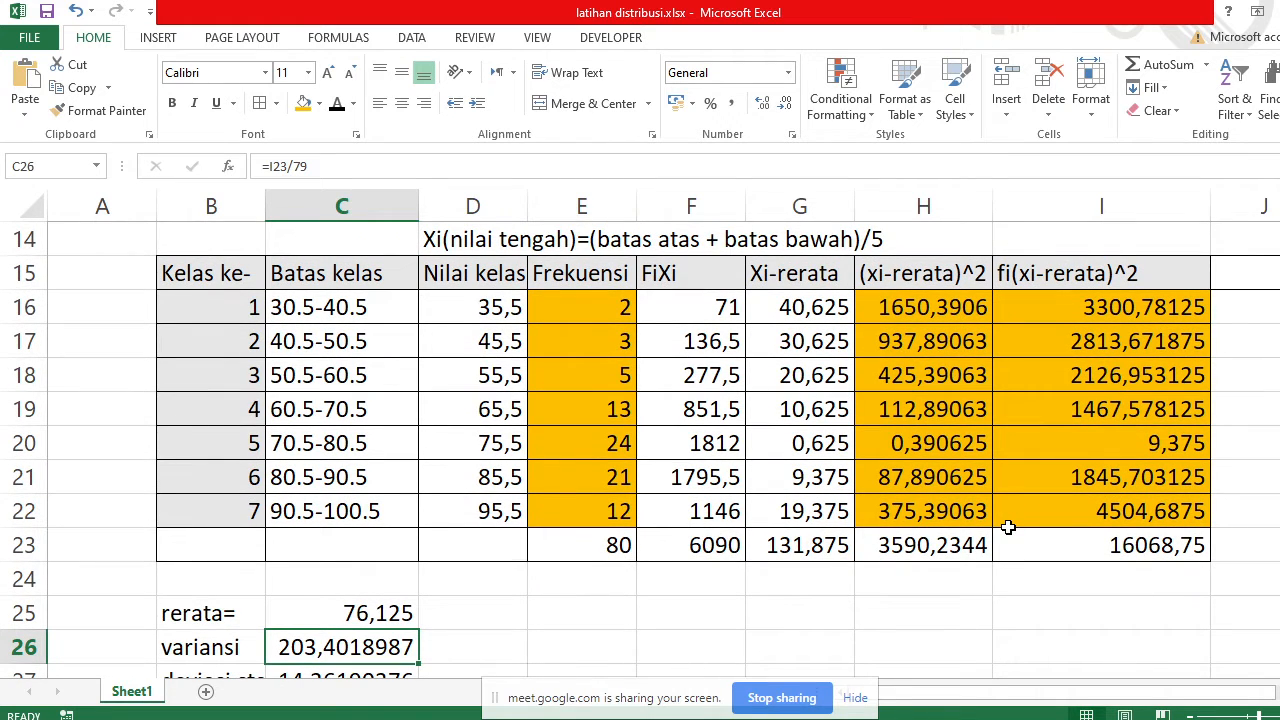
scroll(395, 606, "down", 1)
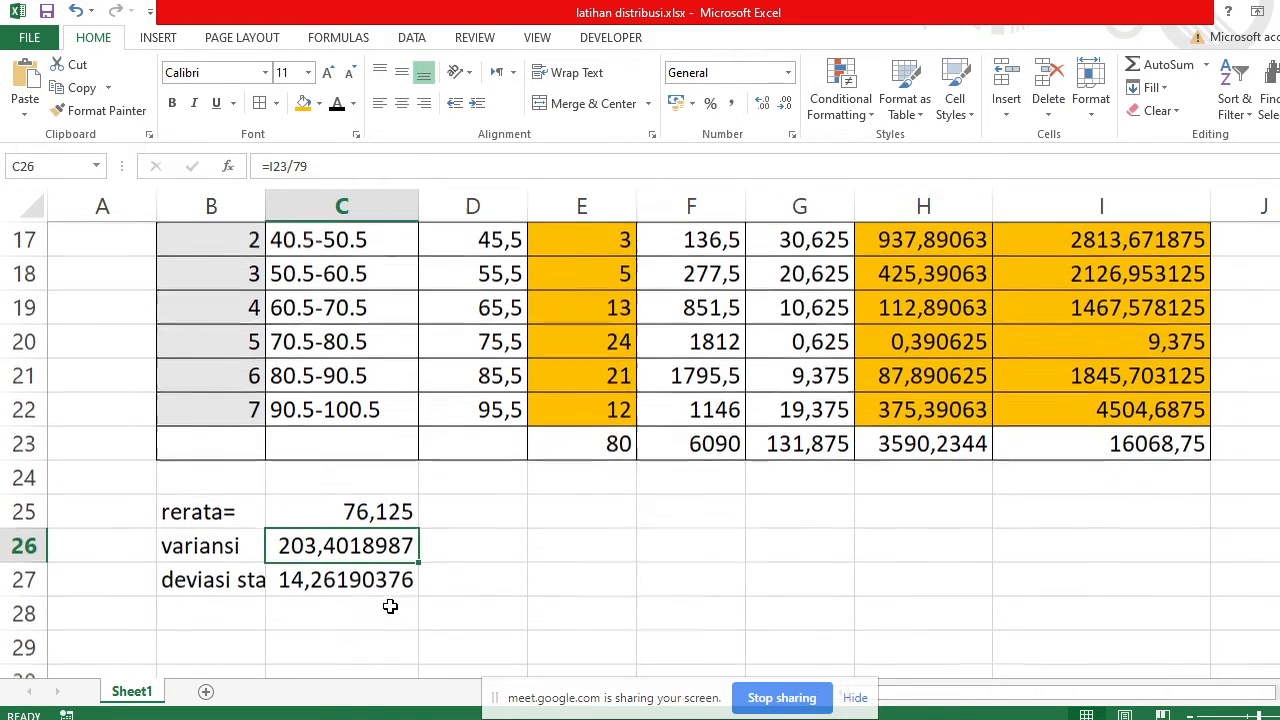
scroll(385, 600, "up", 1)
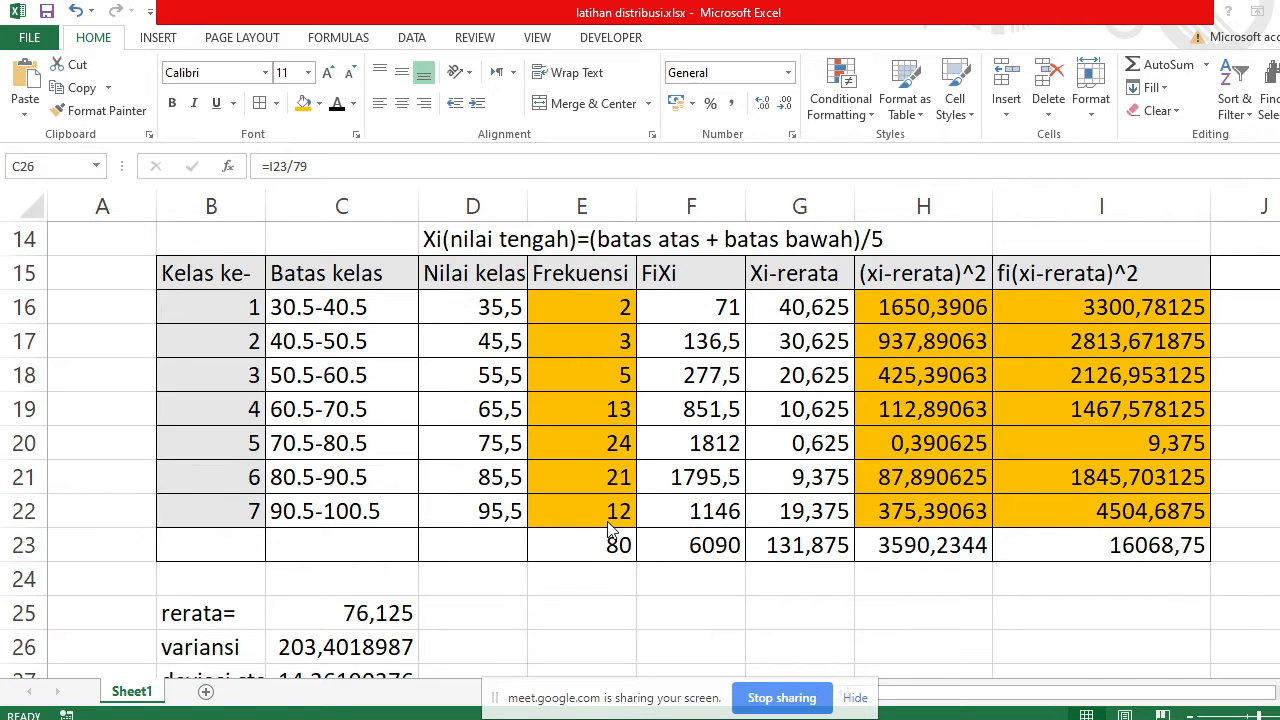
left_click(383, 646)
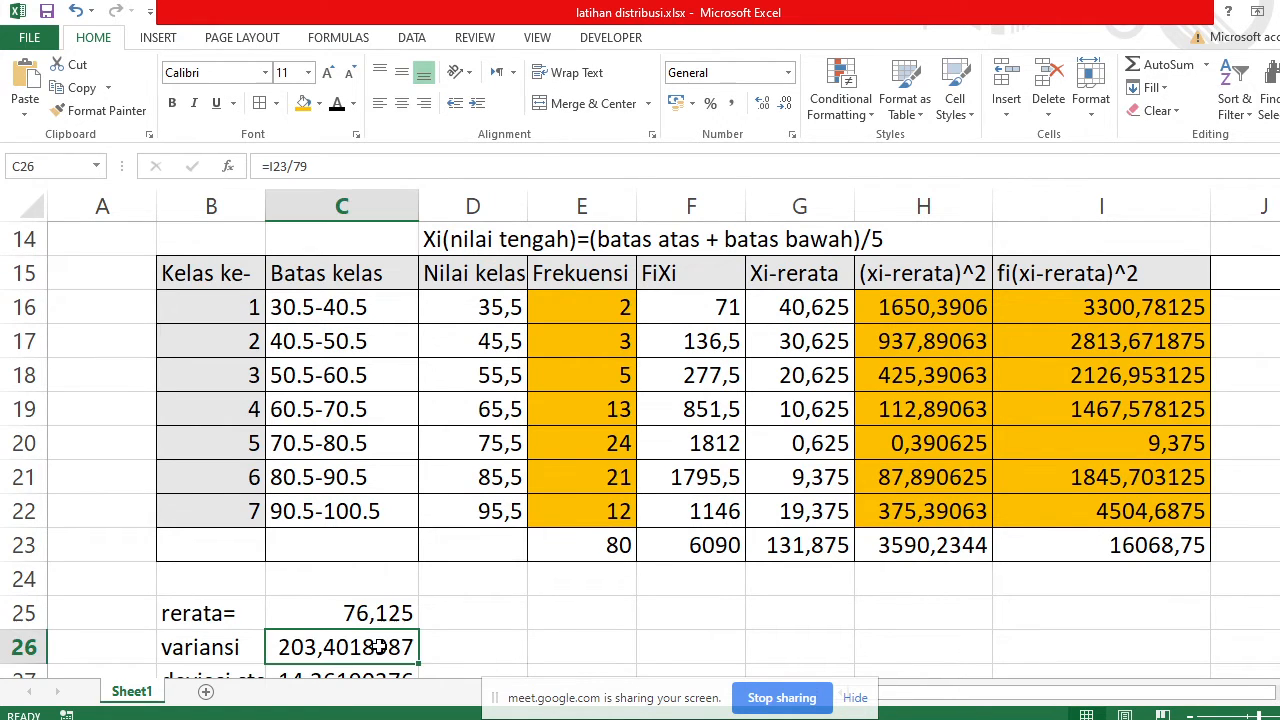
Enter the note "kolom I23-(n-1)" in D26 beside the variansi value
left_click(450, 645)
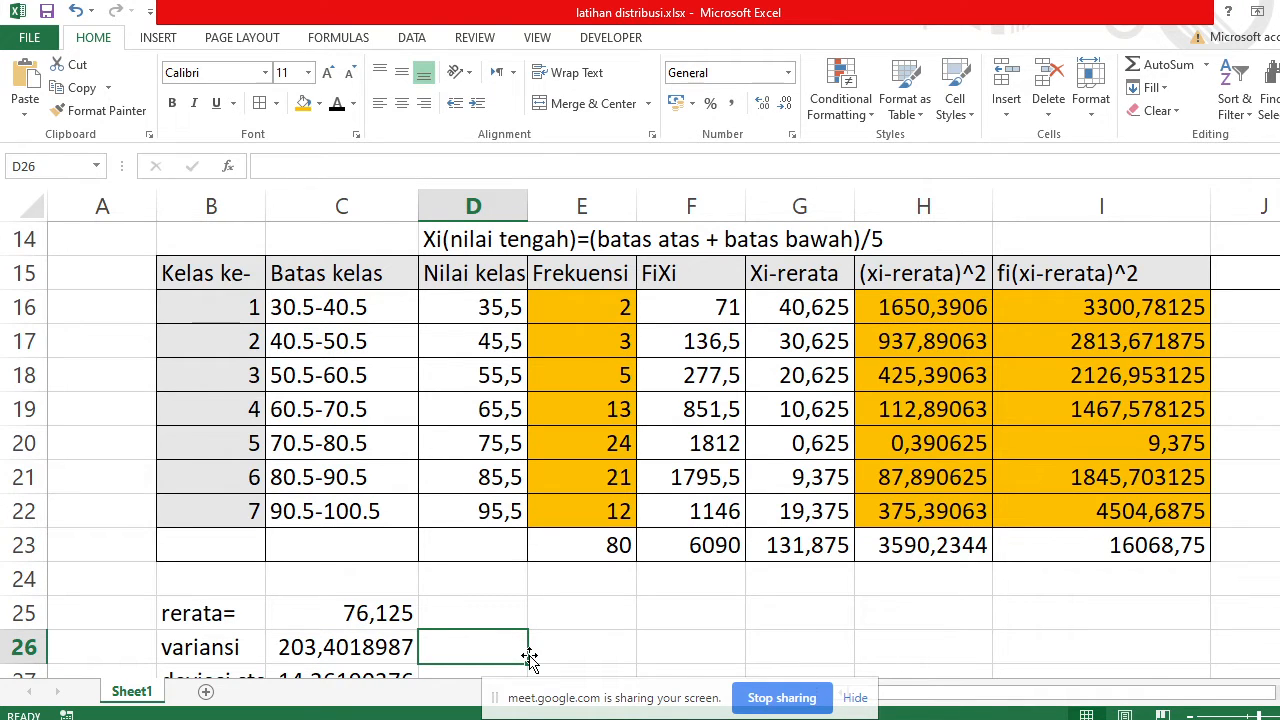
type("kolom")
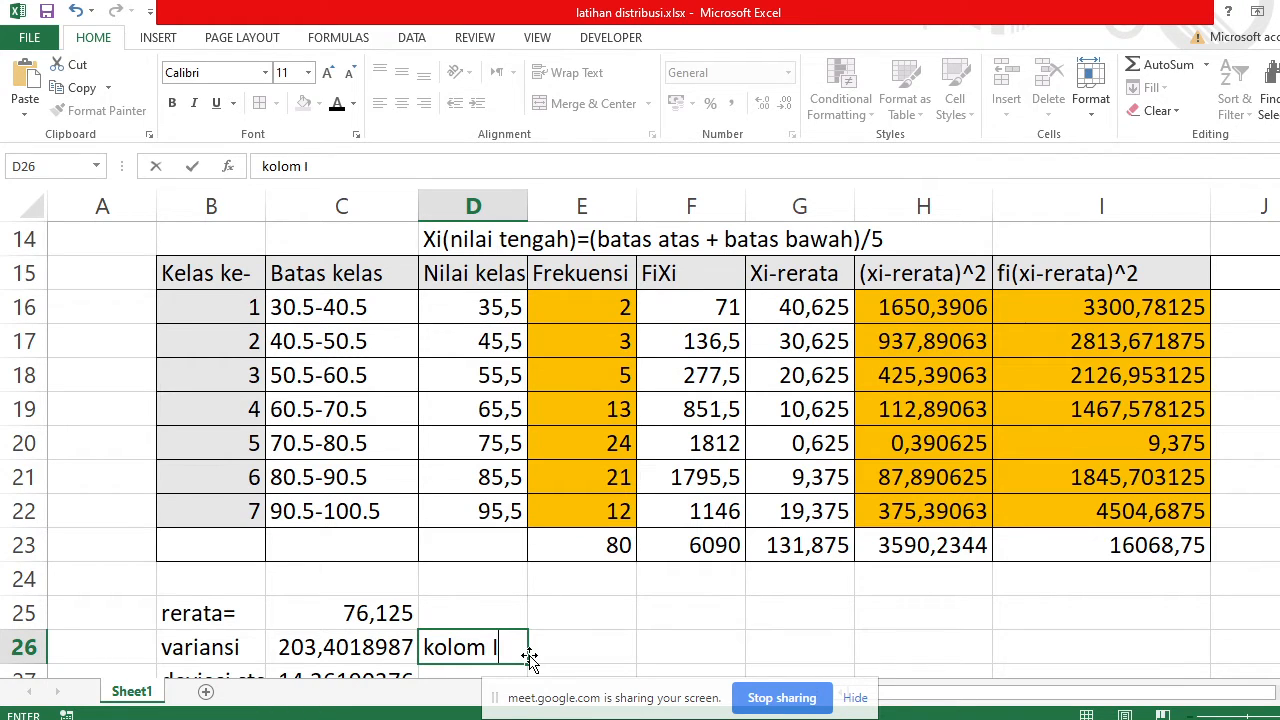
type("I23-(n-1")
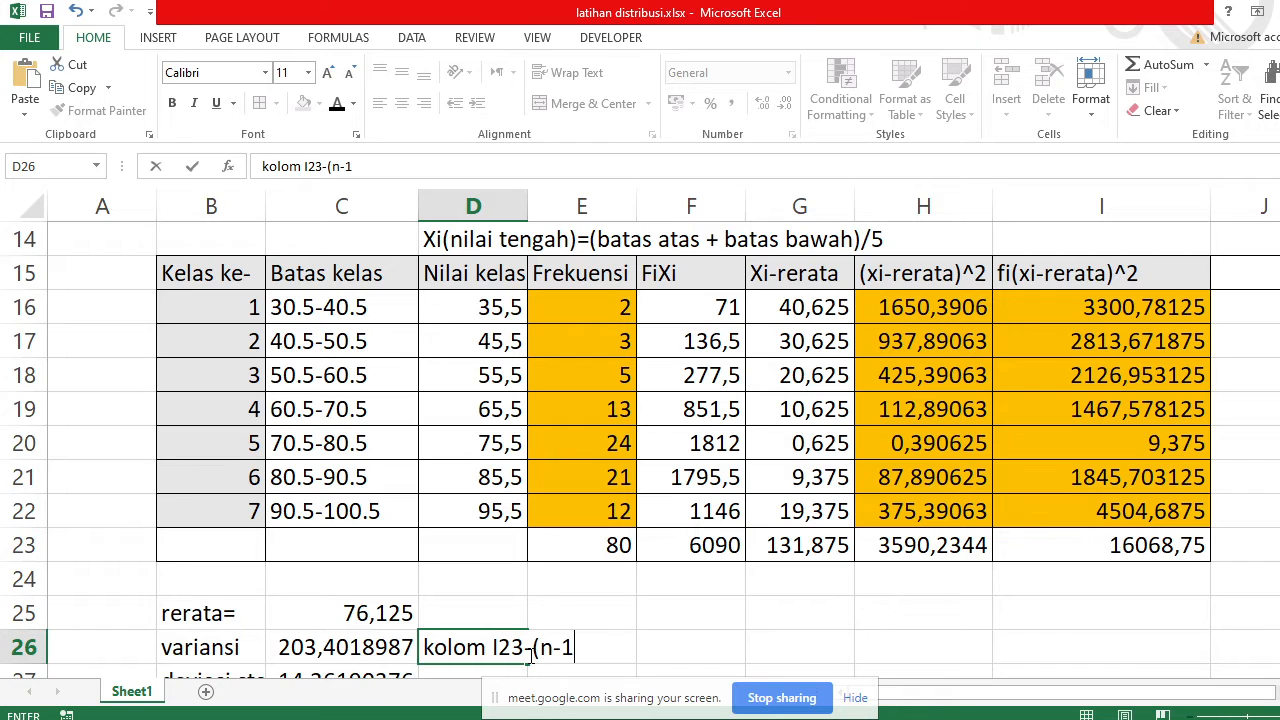
key("Left")
key("Left")
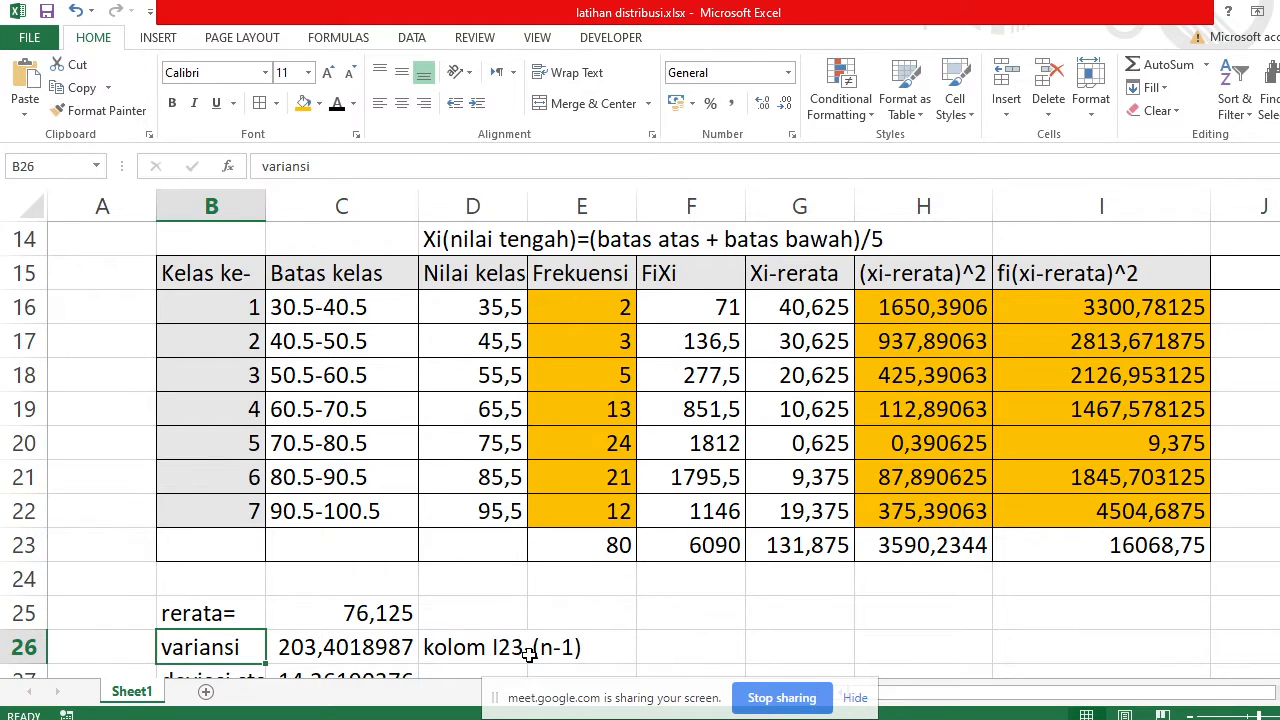
Correct the variansi note in D26 to read "kolom I23/(n-1)"
left_click(530, 652)
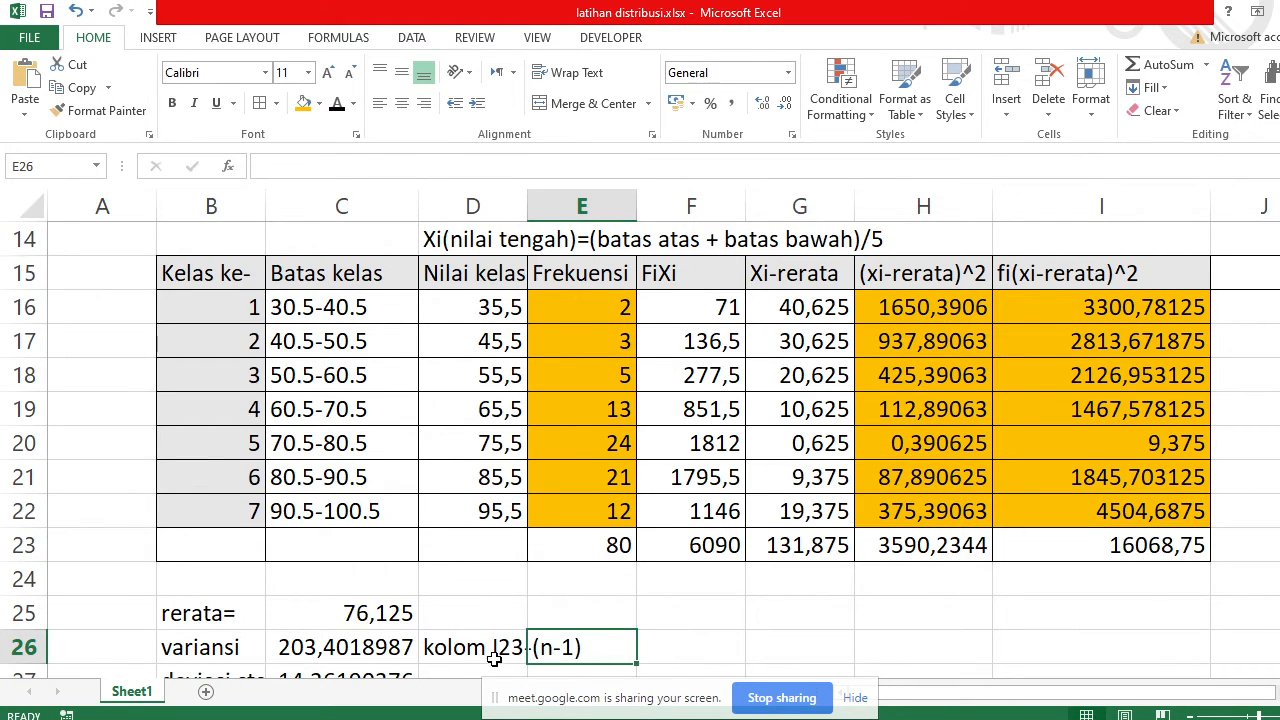
left_click(487, 655)
left_click(326, 165)
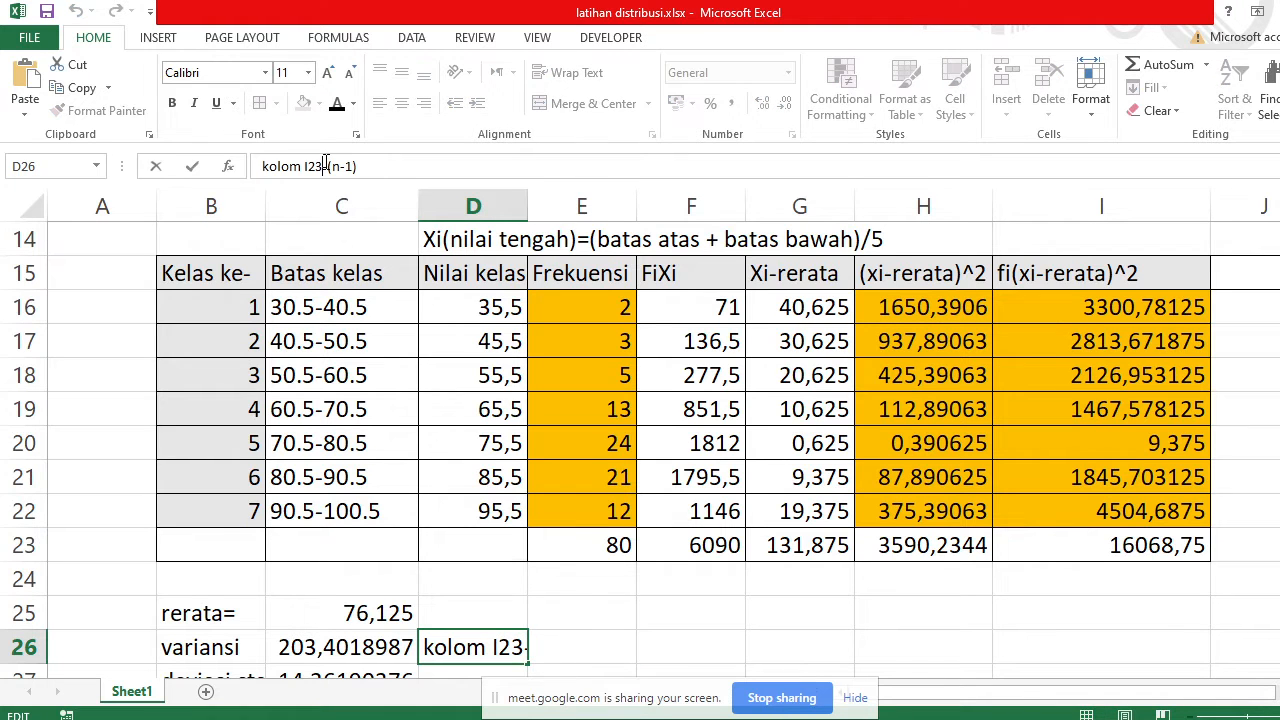
key("BackSpace")
type("/")
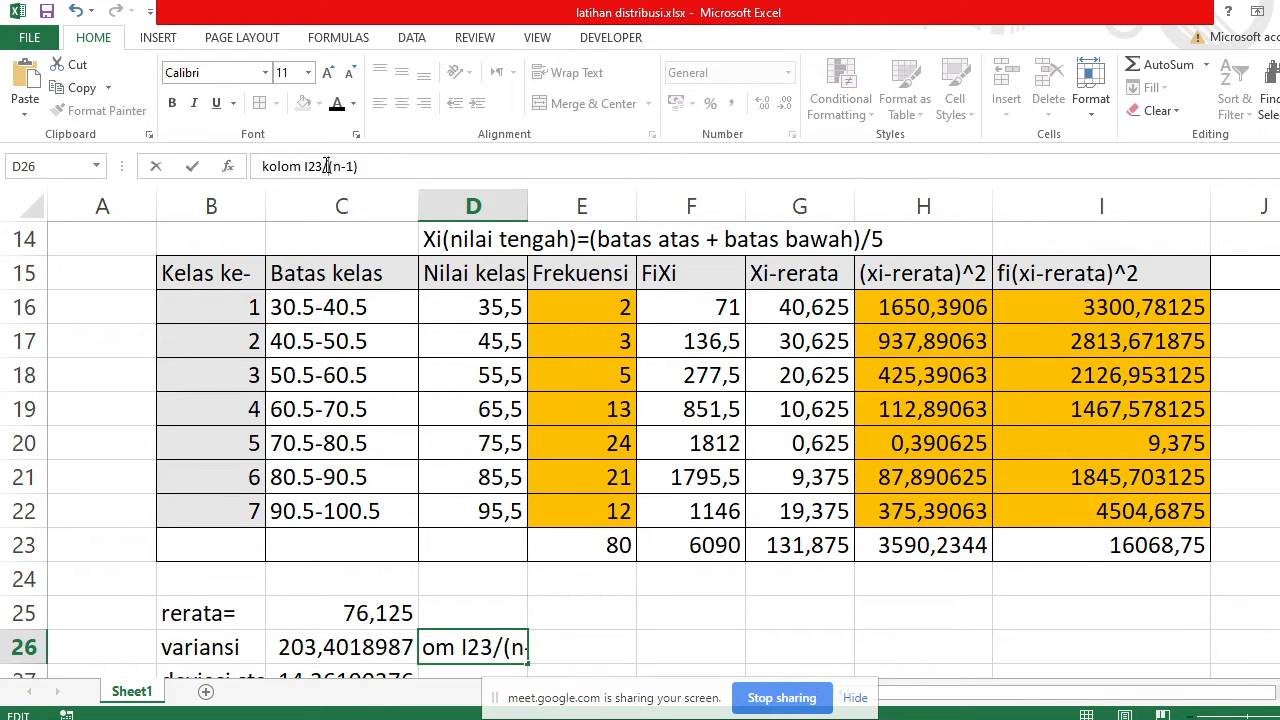
key("Return")
Examine the variansi and deviasi standar formulas in C26 and C27, plus the table formulas in H23, I23, H22 and F16
left_click(372, 613)
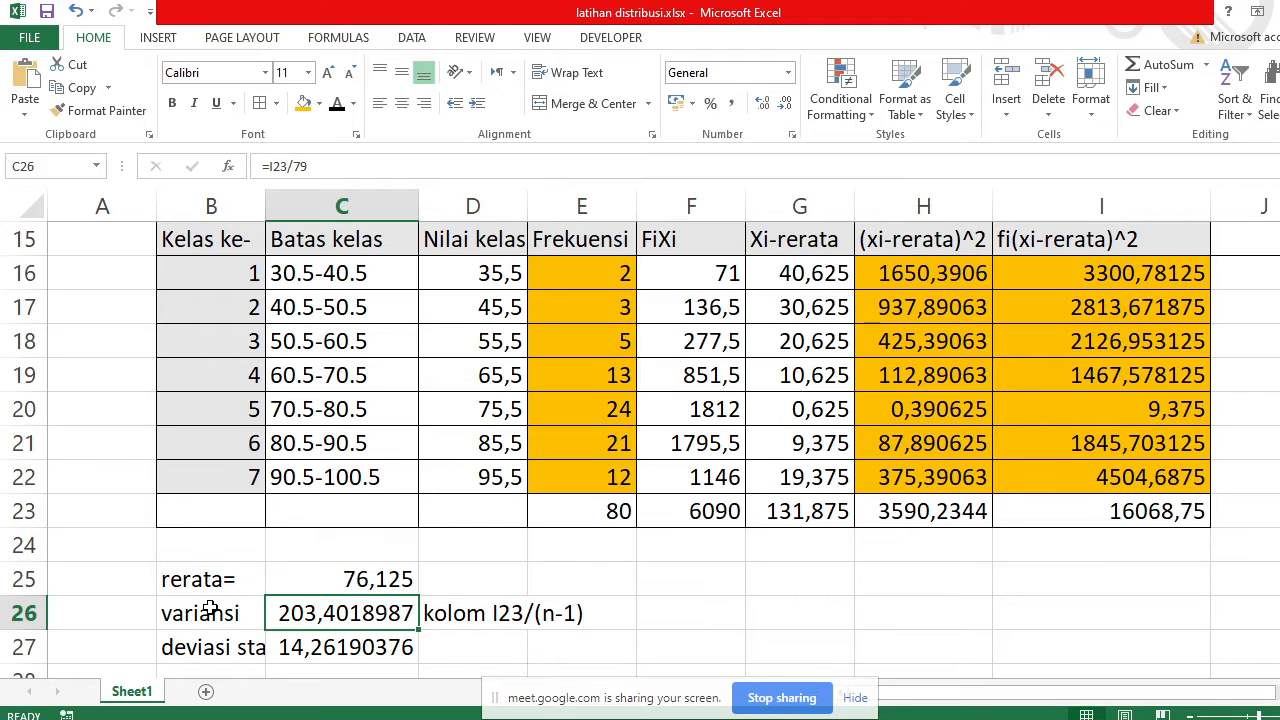
left_click(229, 650)
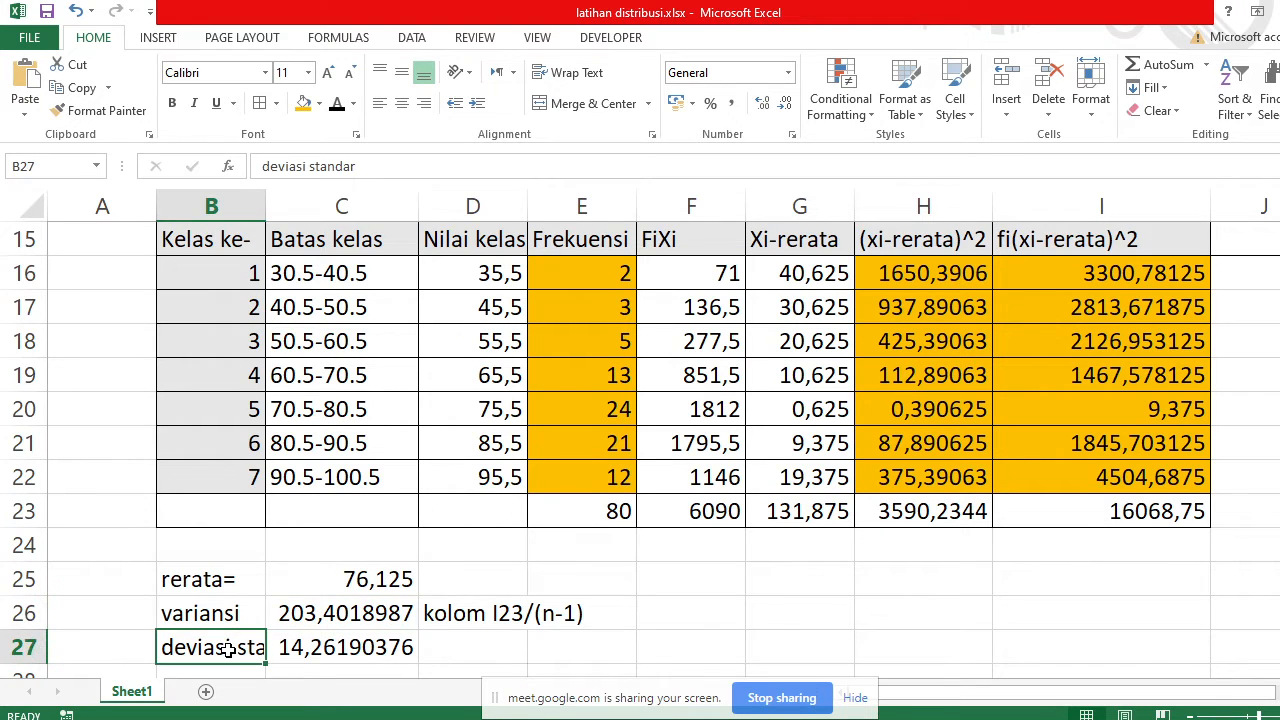
left_click(300, 655)
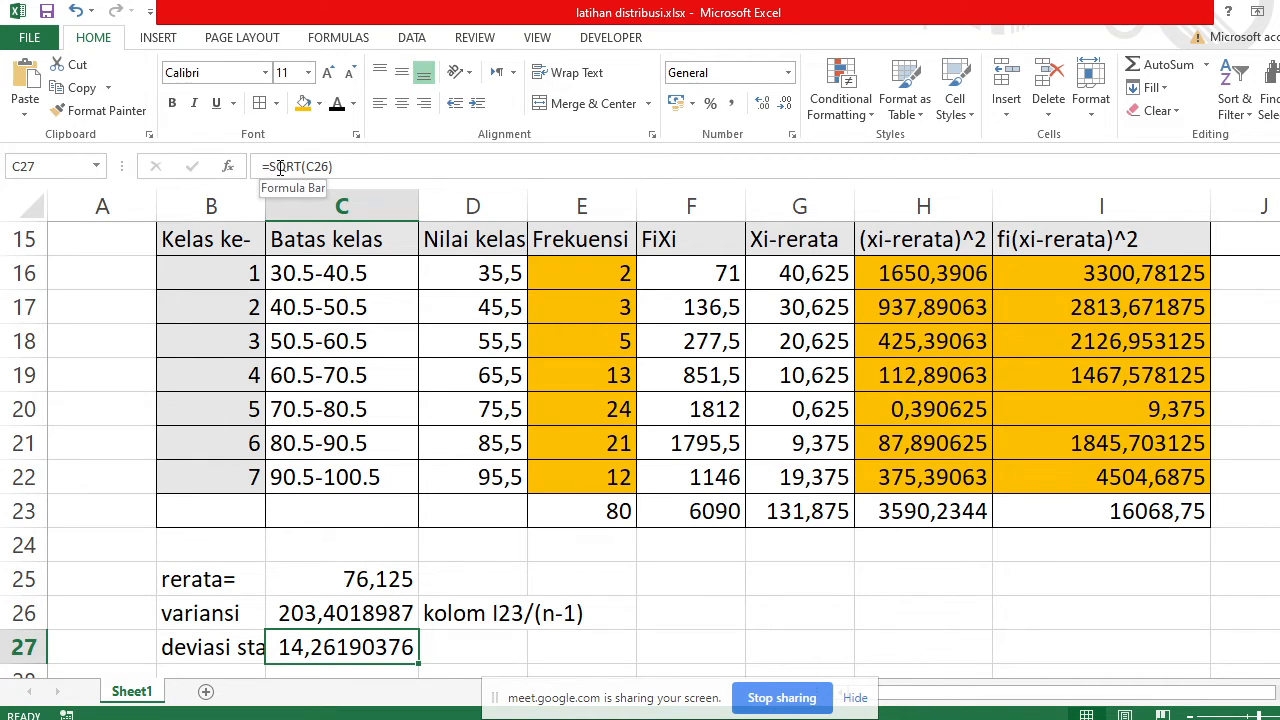
left_click(313, 614)
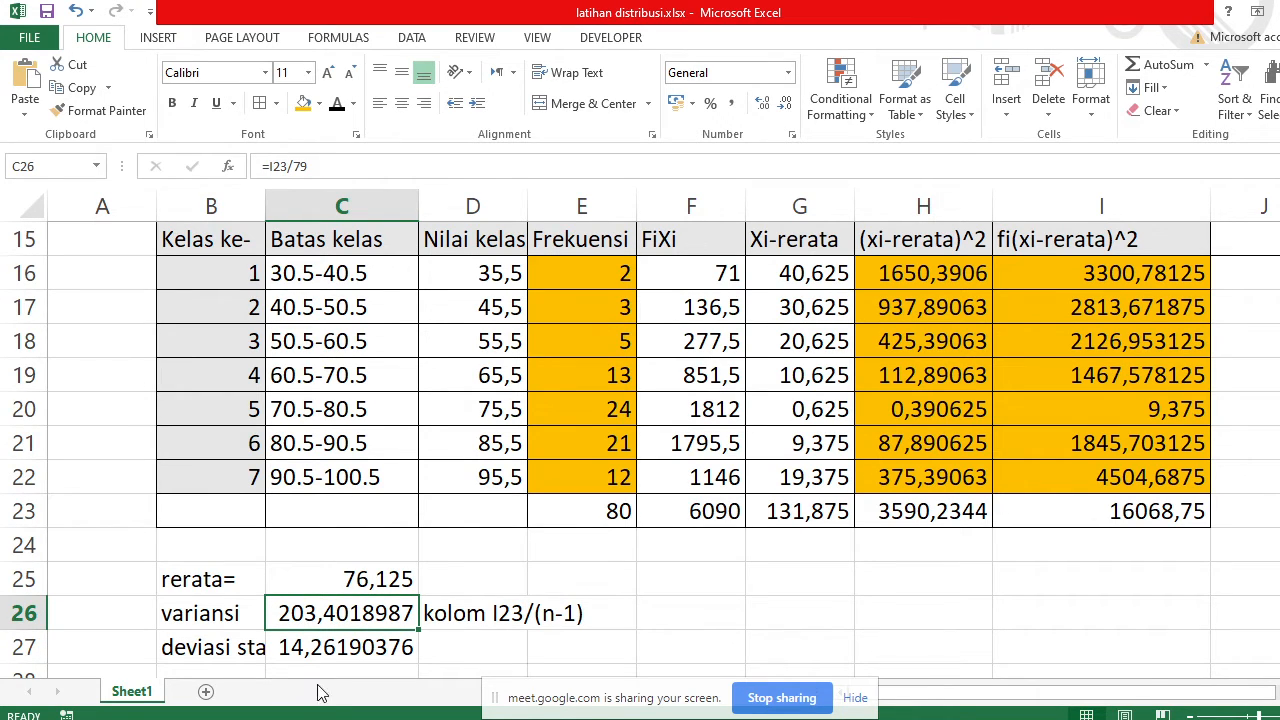
left_click(303, 655)
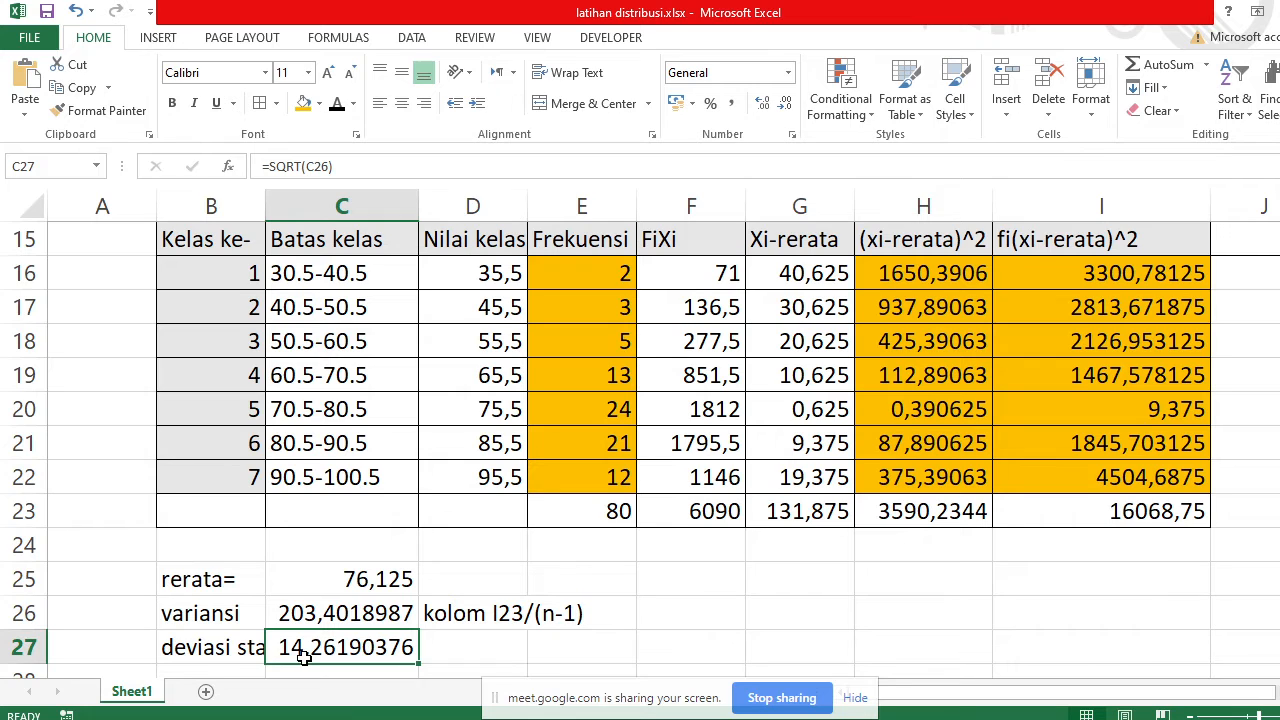
left_click(297, 614)
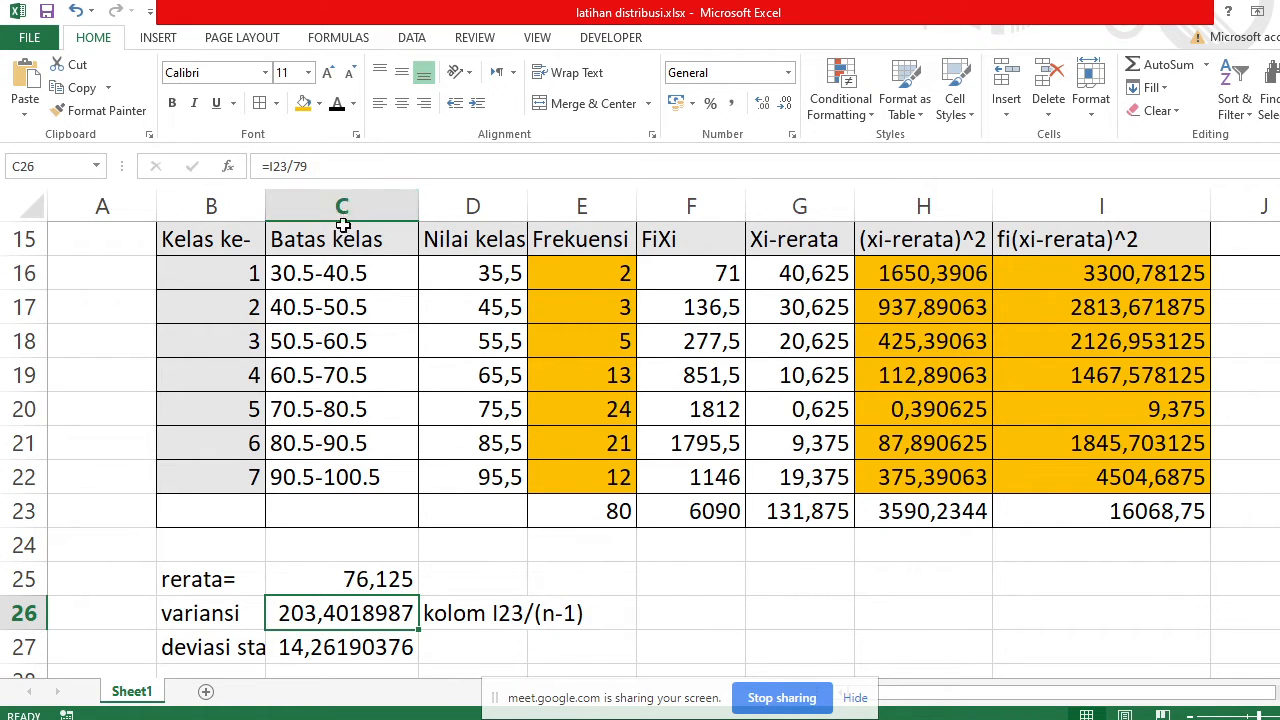
left_click(302, 648)
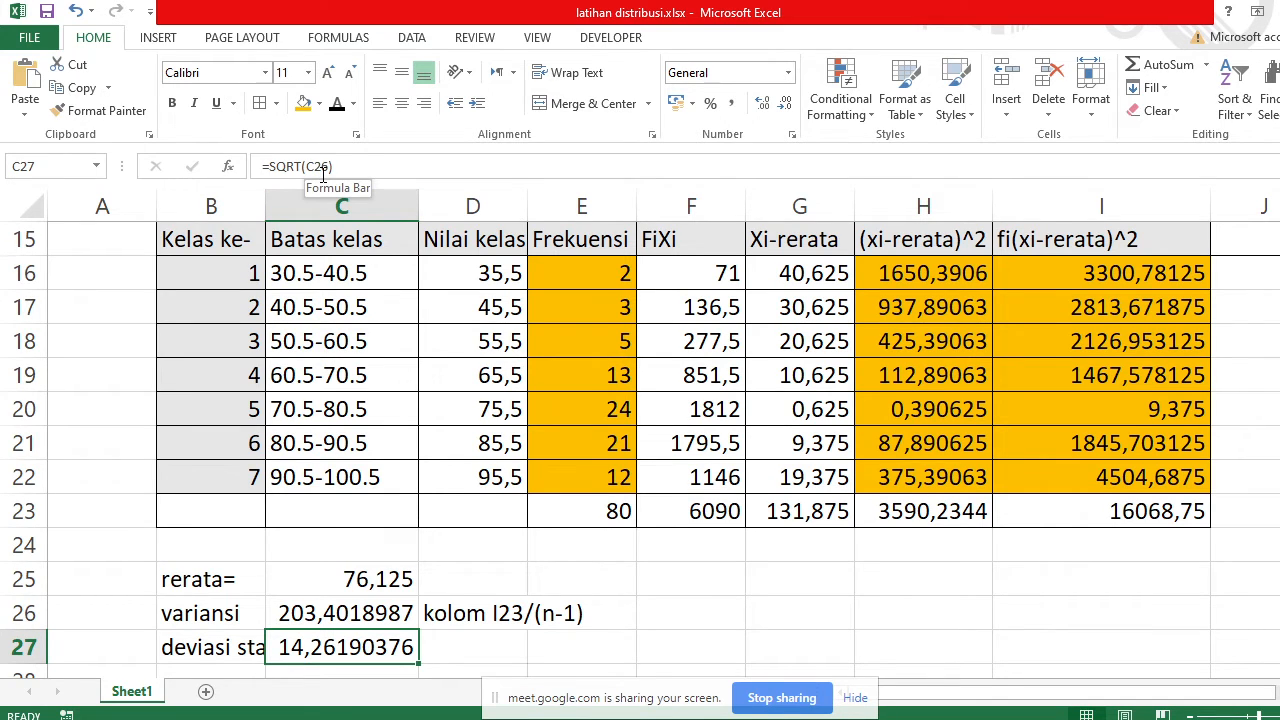
left_click(356, 618)
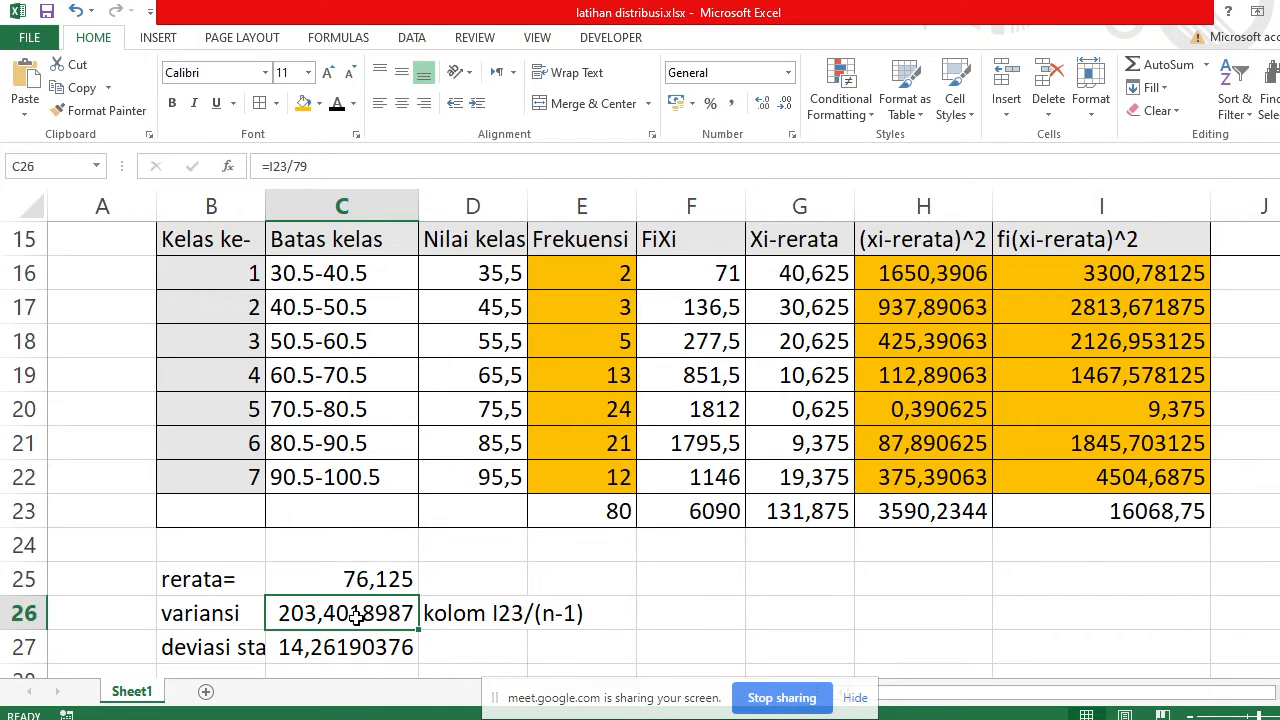
left_click(356, 644)
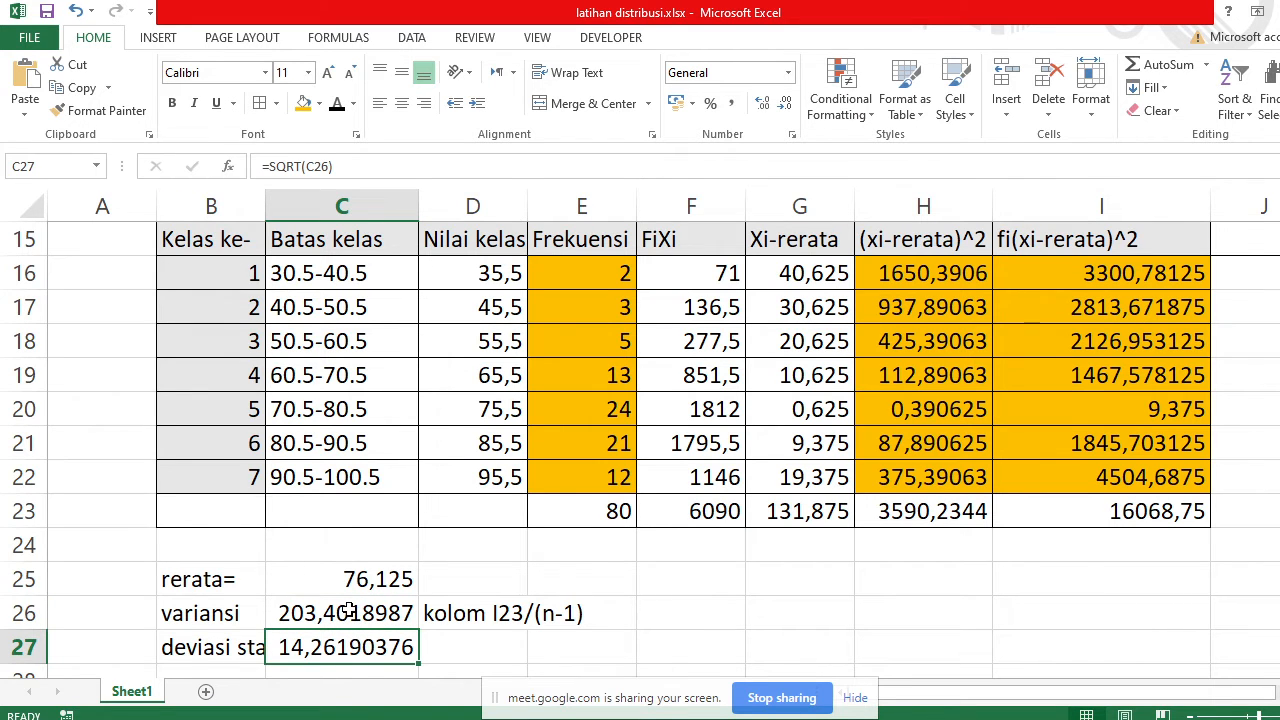
key("alt+Tab")
left_click(924, 514)
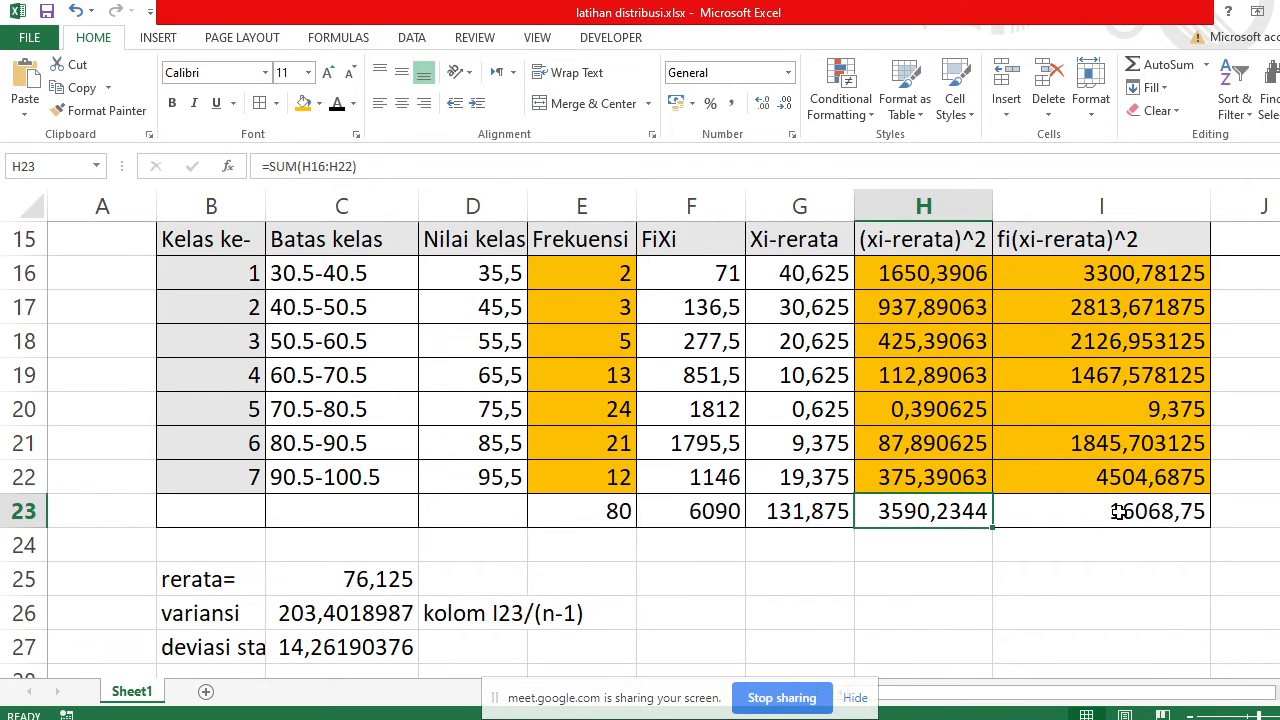
left_click(1112, 513)
left_click(876, 486)
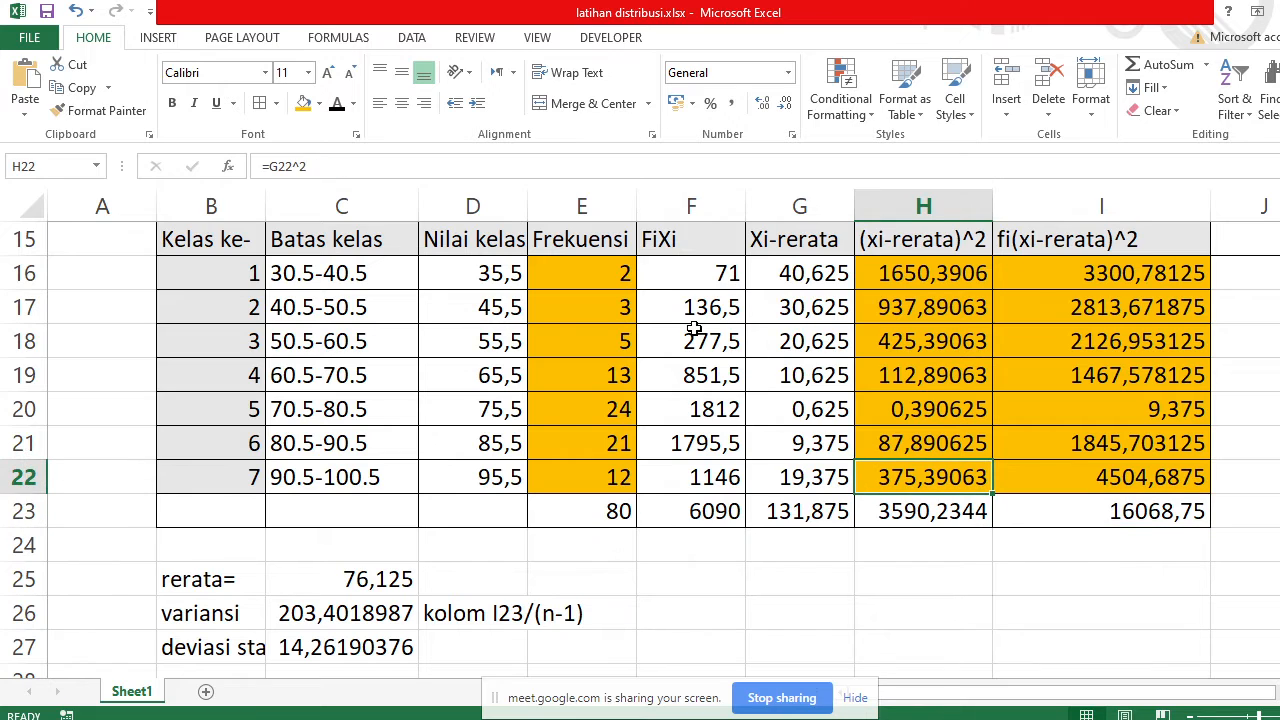
left_click(686, 280)
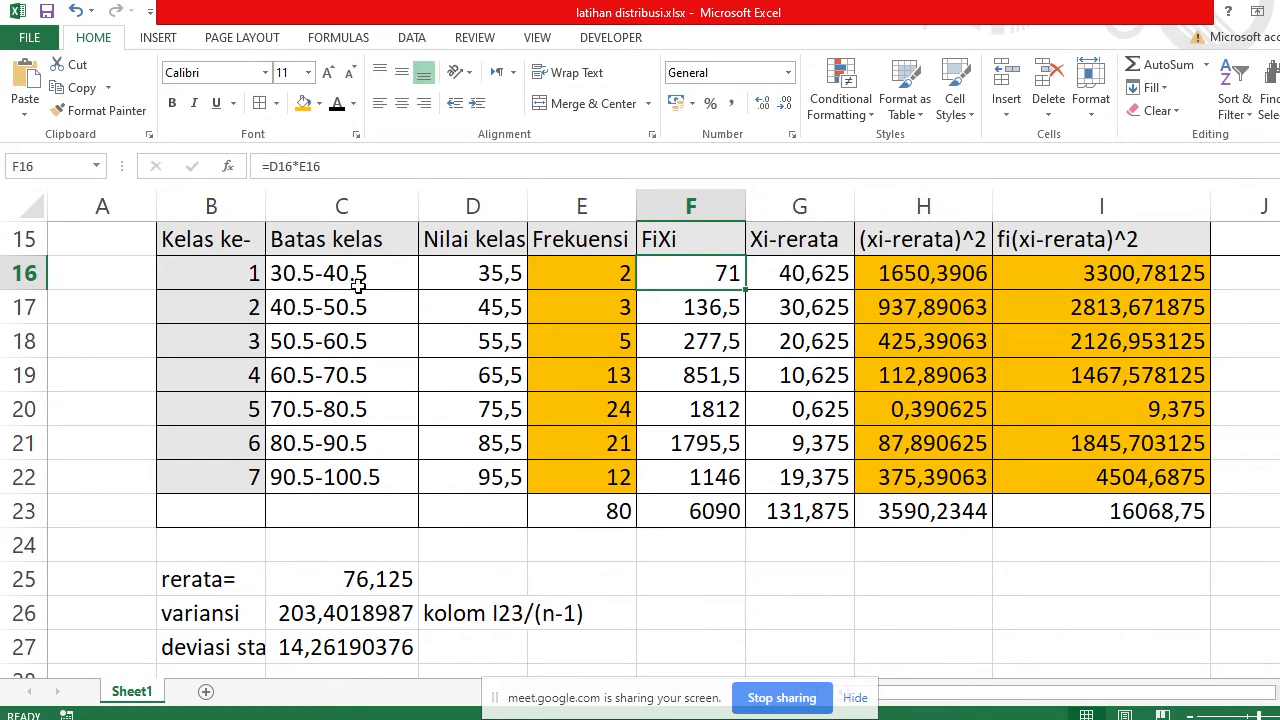
Enter the first quartile note "kuartil pertama = 1/4(80)~20" in F25
left_click(719, 590)
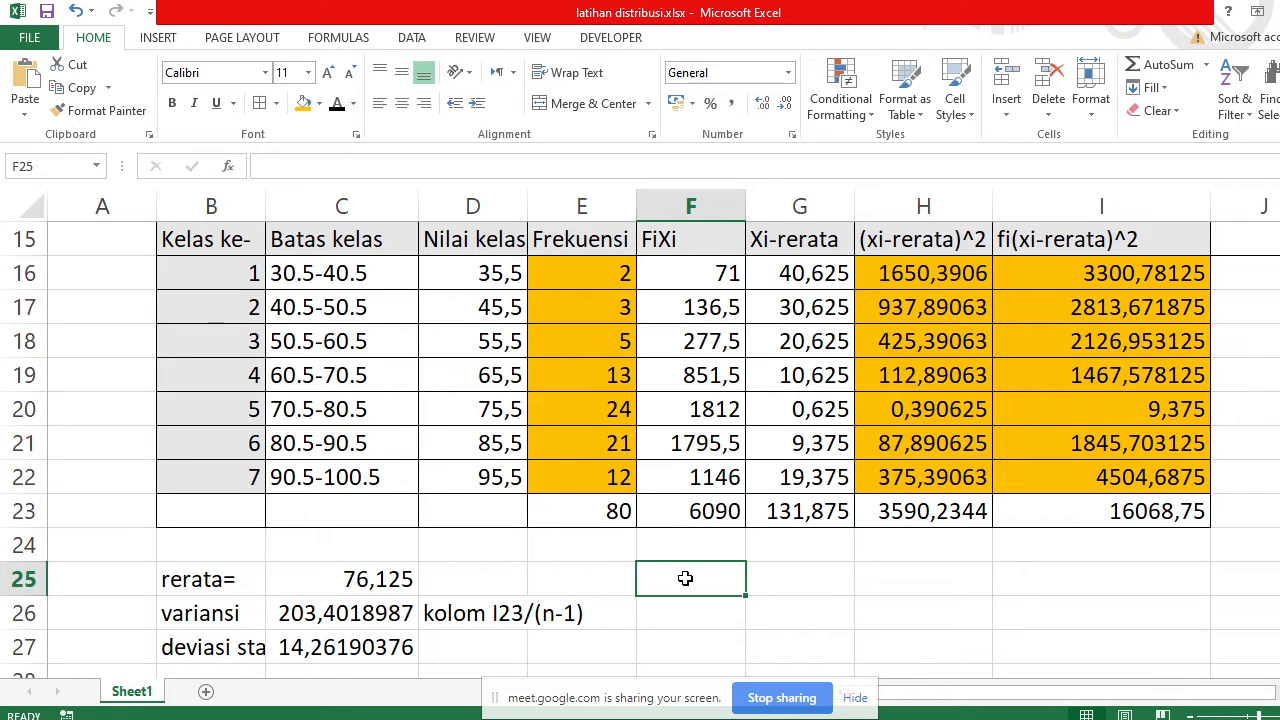
type("kuartil pertama = 1")
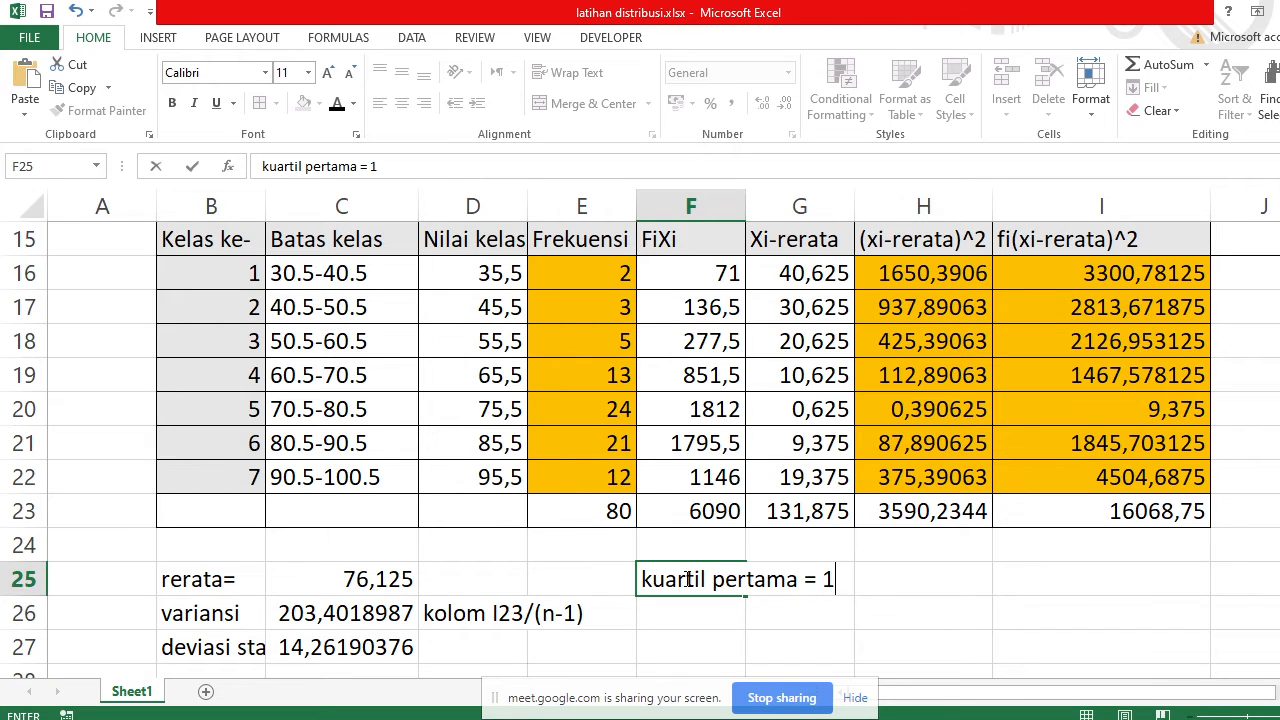
type("/4(80")
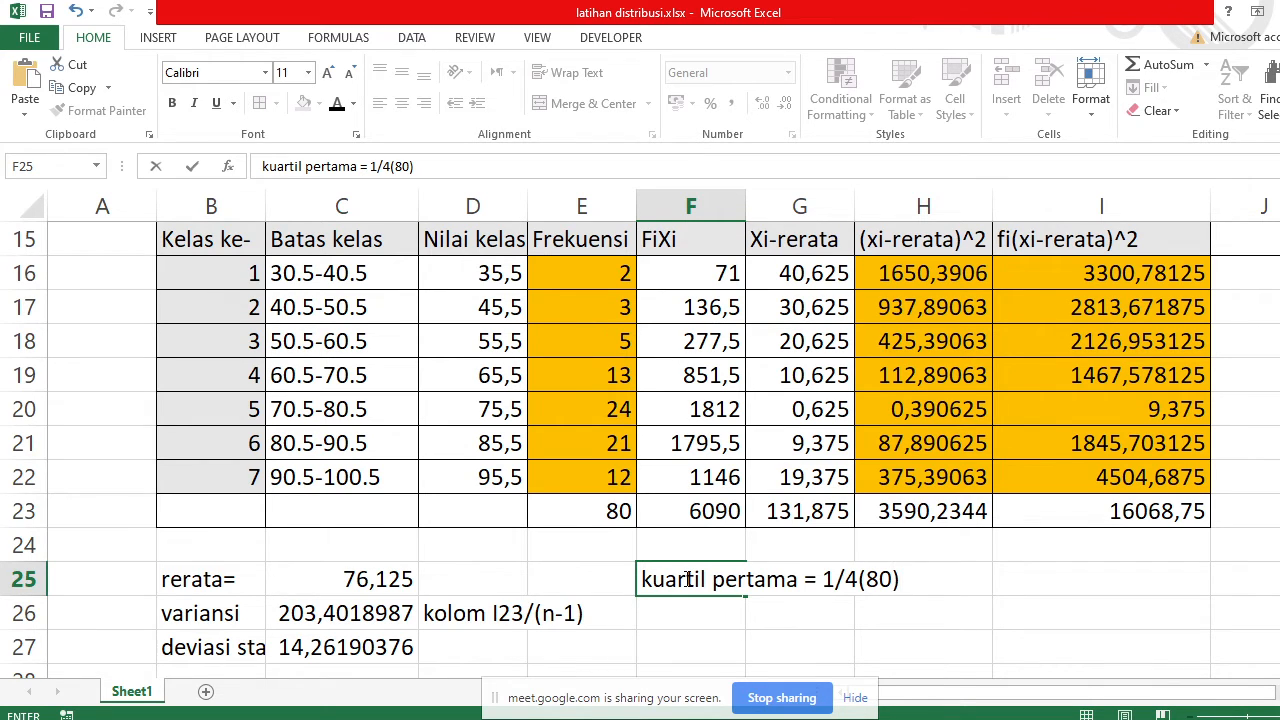
type(")~20")
key("Return")
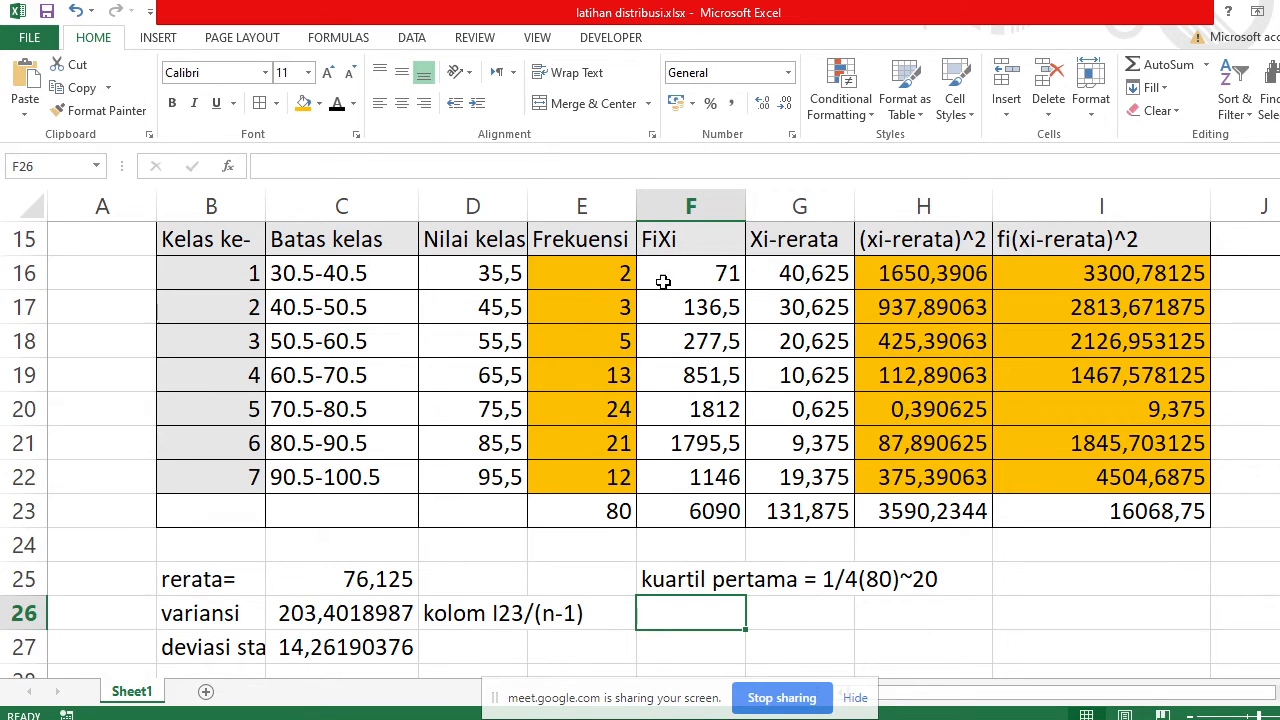
Add the column heading "frek kumulatif" in J15, beside the fi(xi-rerata)^2 heading
left_click(1255, 255)
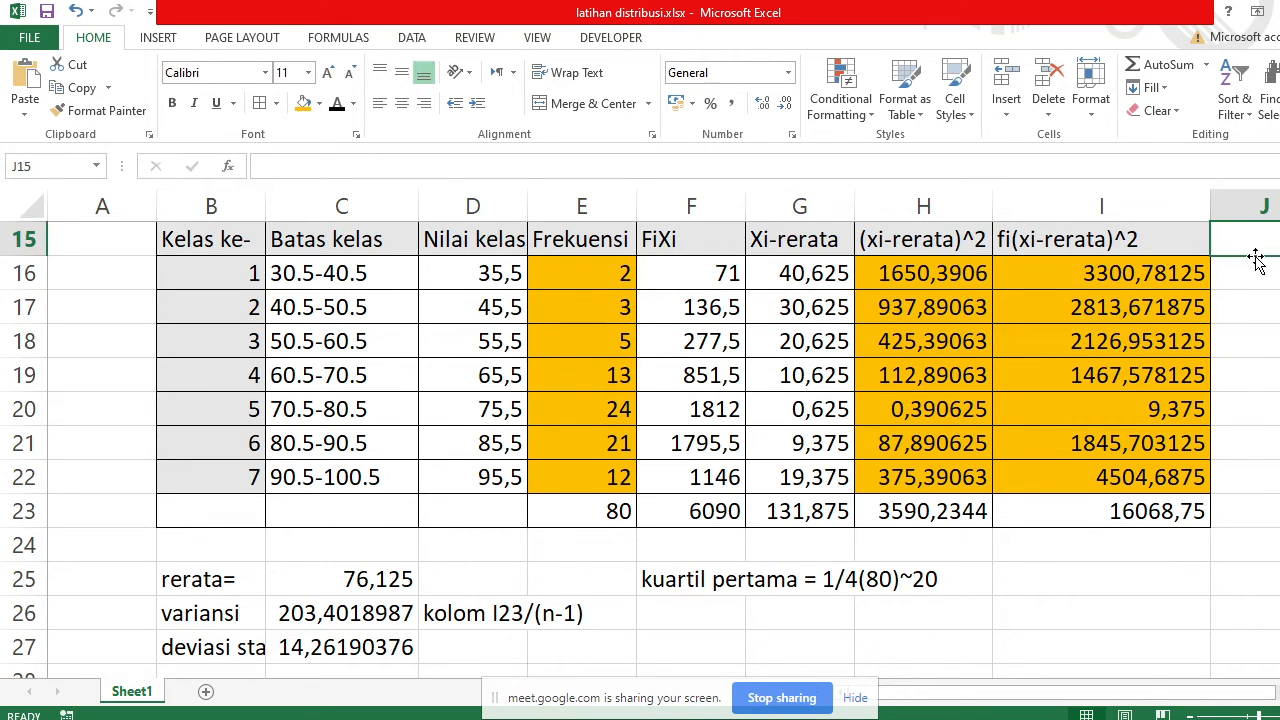
type("fr")
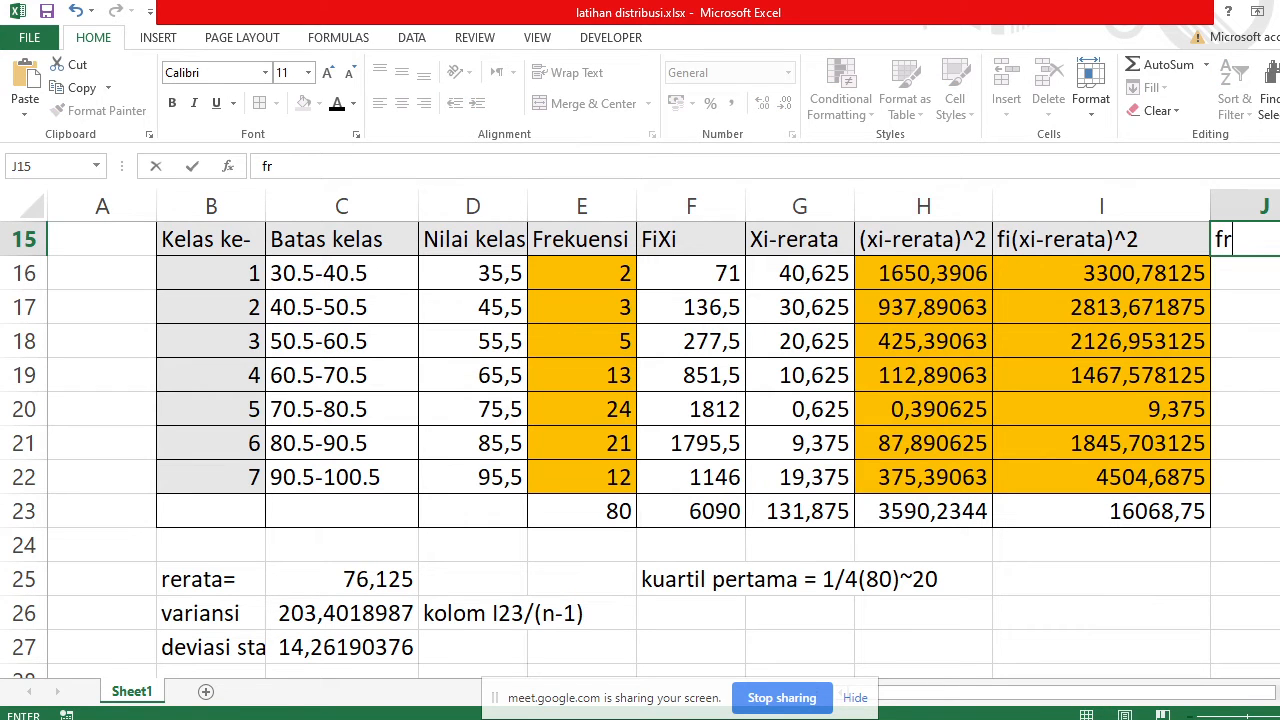
left_click(1278, 692)
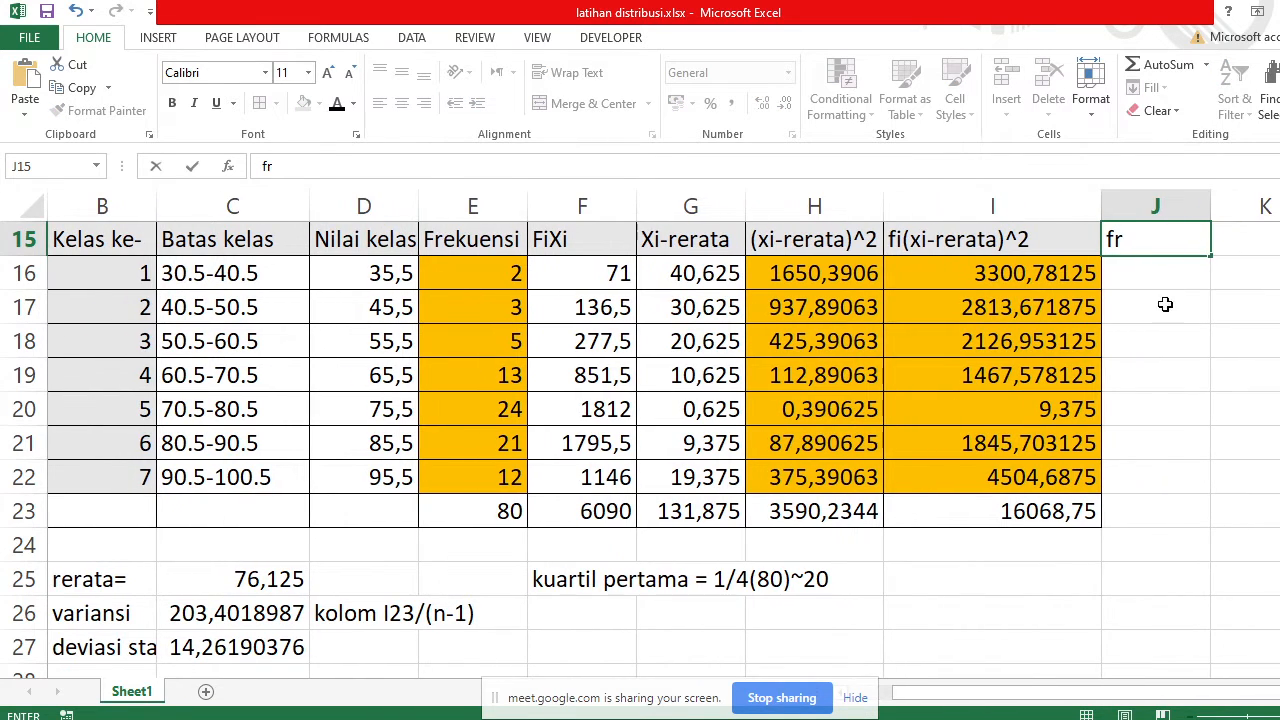
type("ek kum")
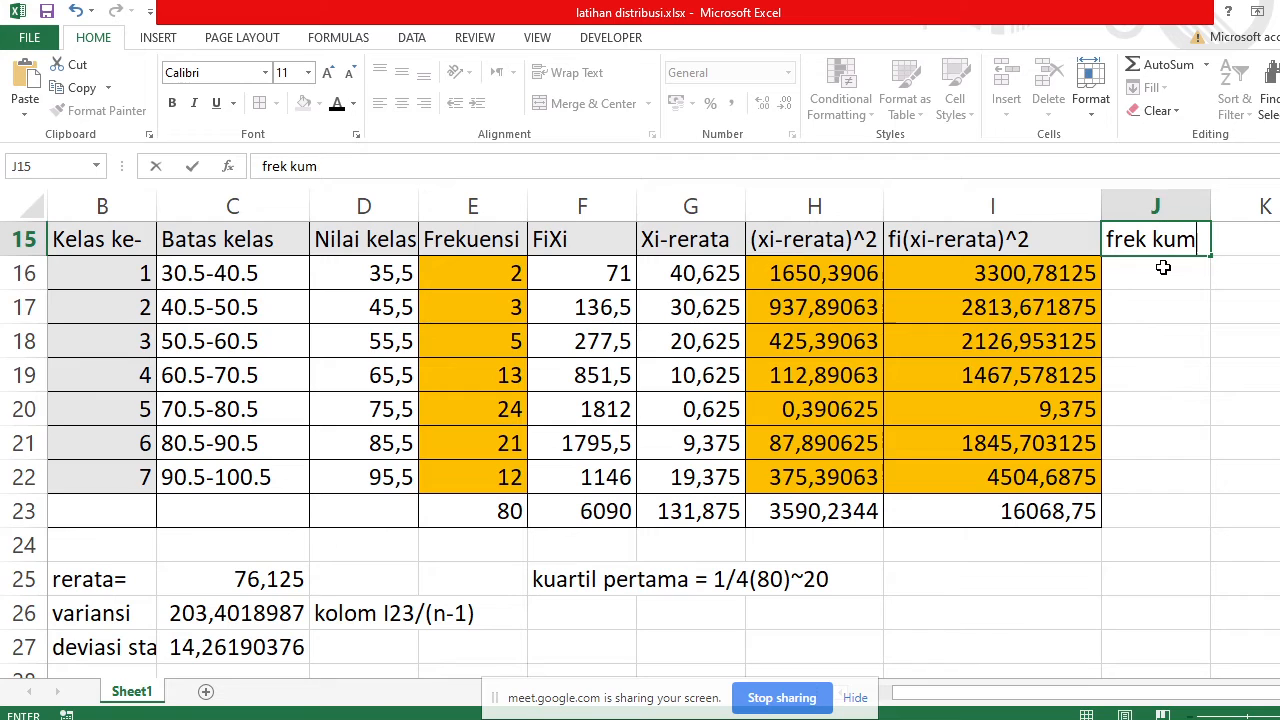
type("ulatig")
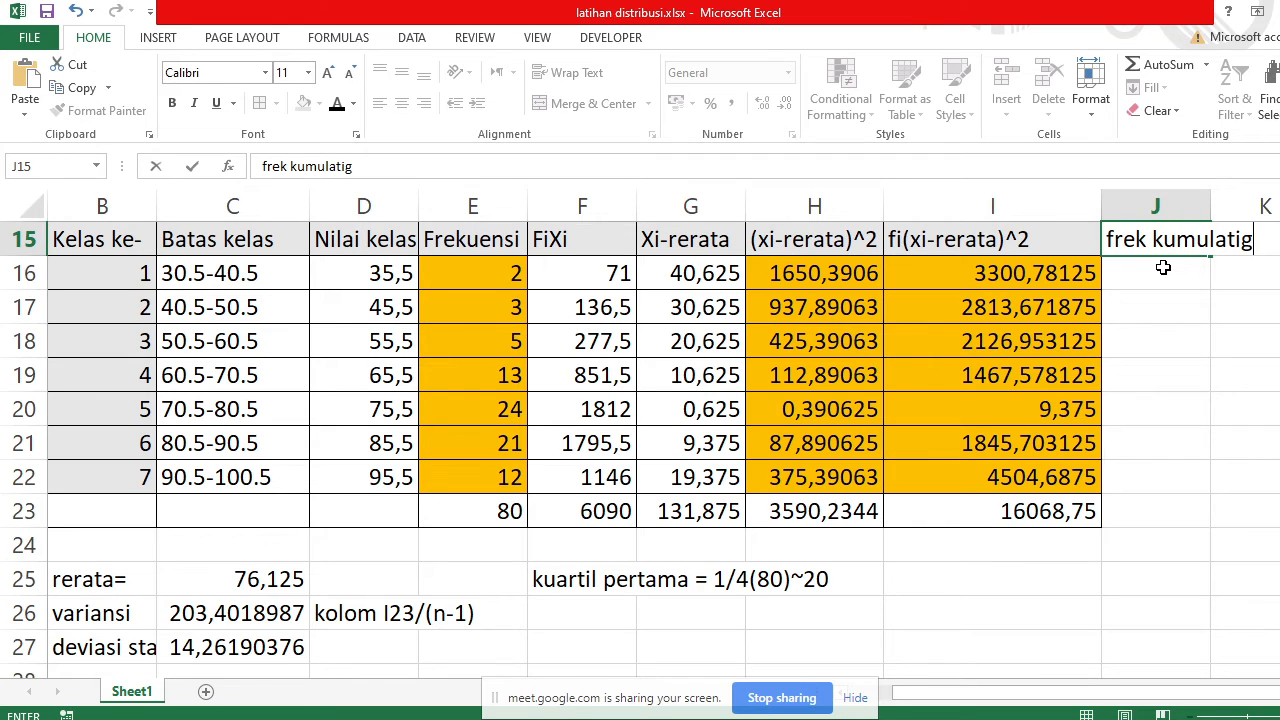
key("BackSpace")
type("f")
key("Return")
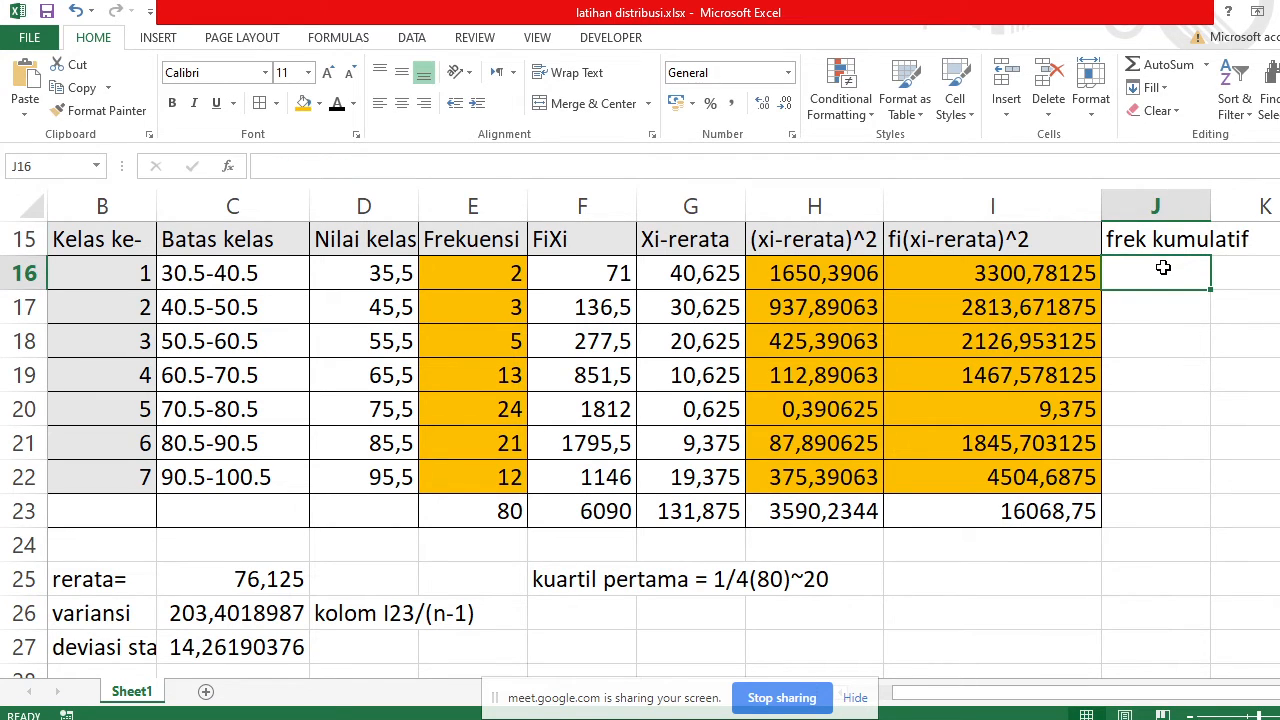
Enter the cumulative frequencies 2, 5, 10 and 23 for classes 1 to 4 in J16:J19
type("2")
key("Return")
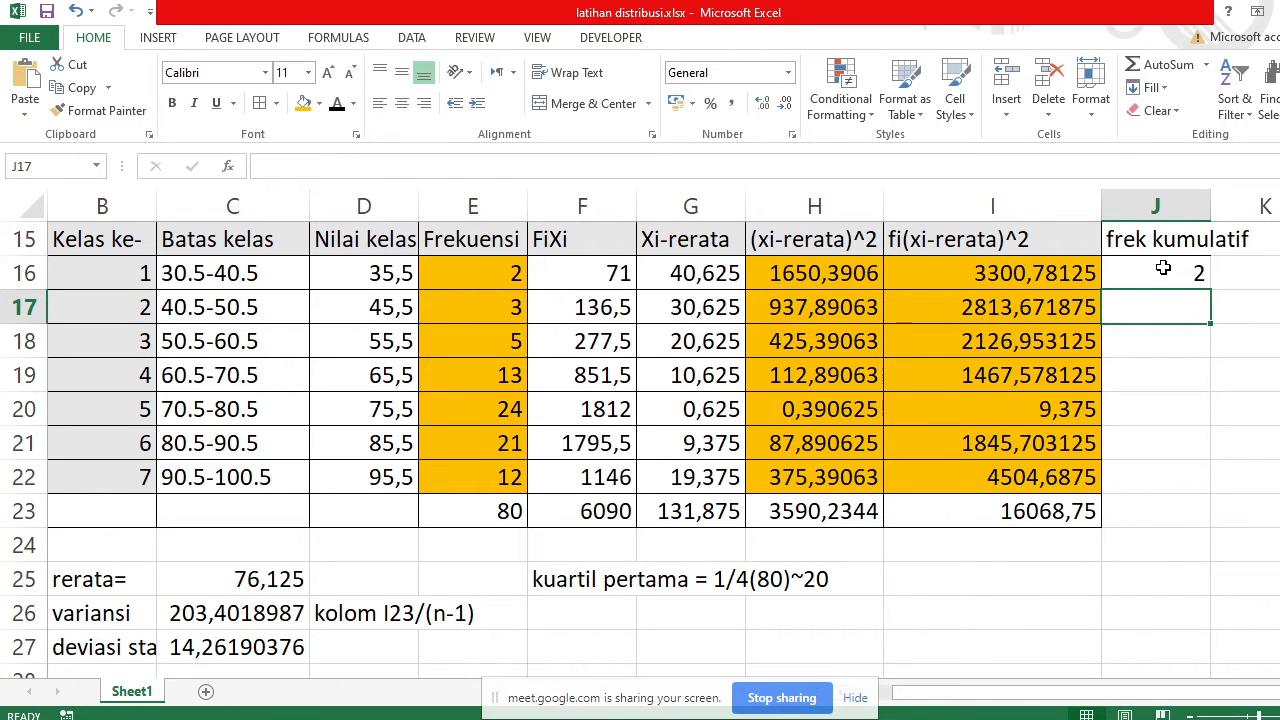
left_click(465, 301)
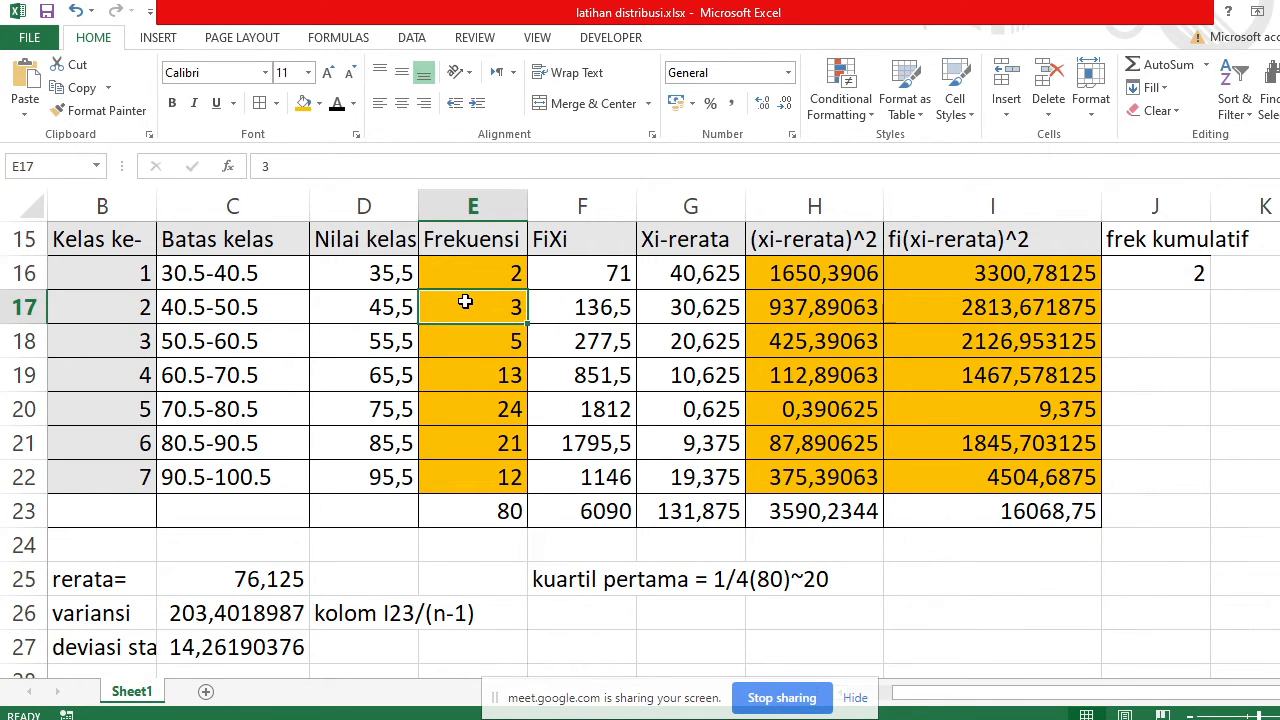
left_click(1151, 315)
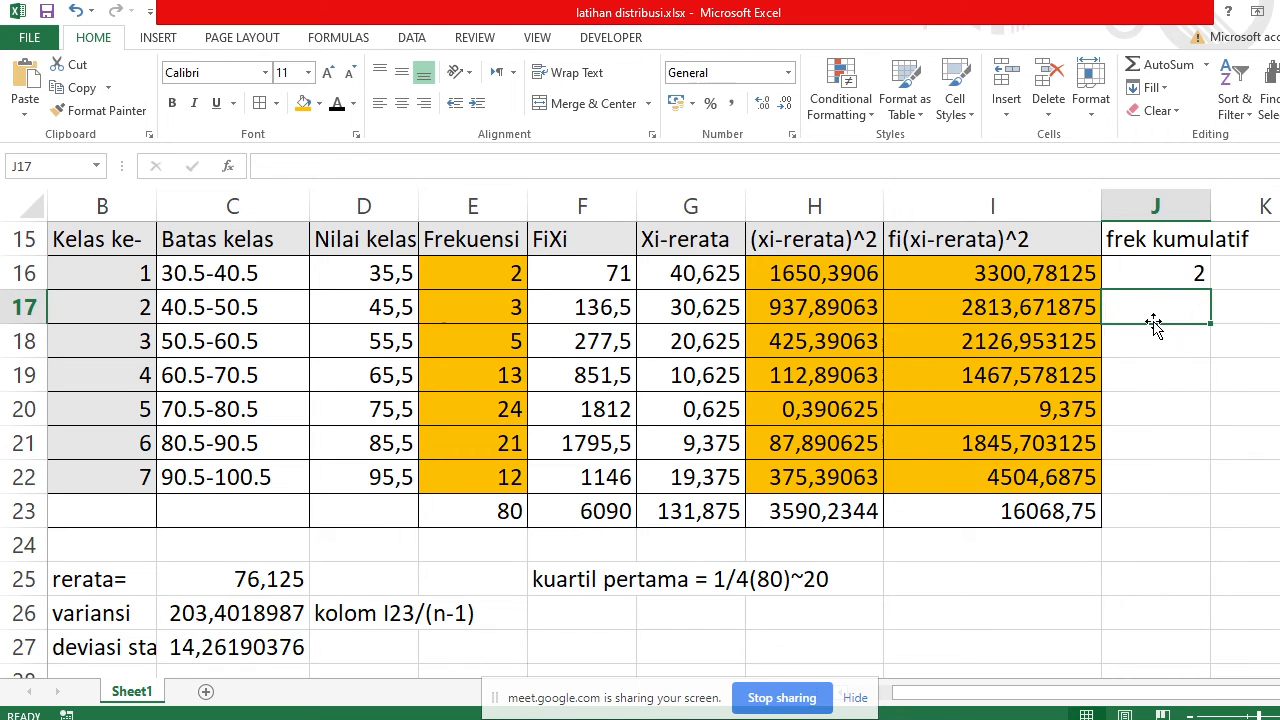
type("5")
key("Return")
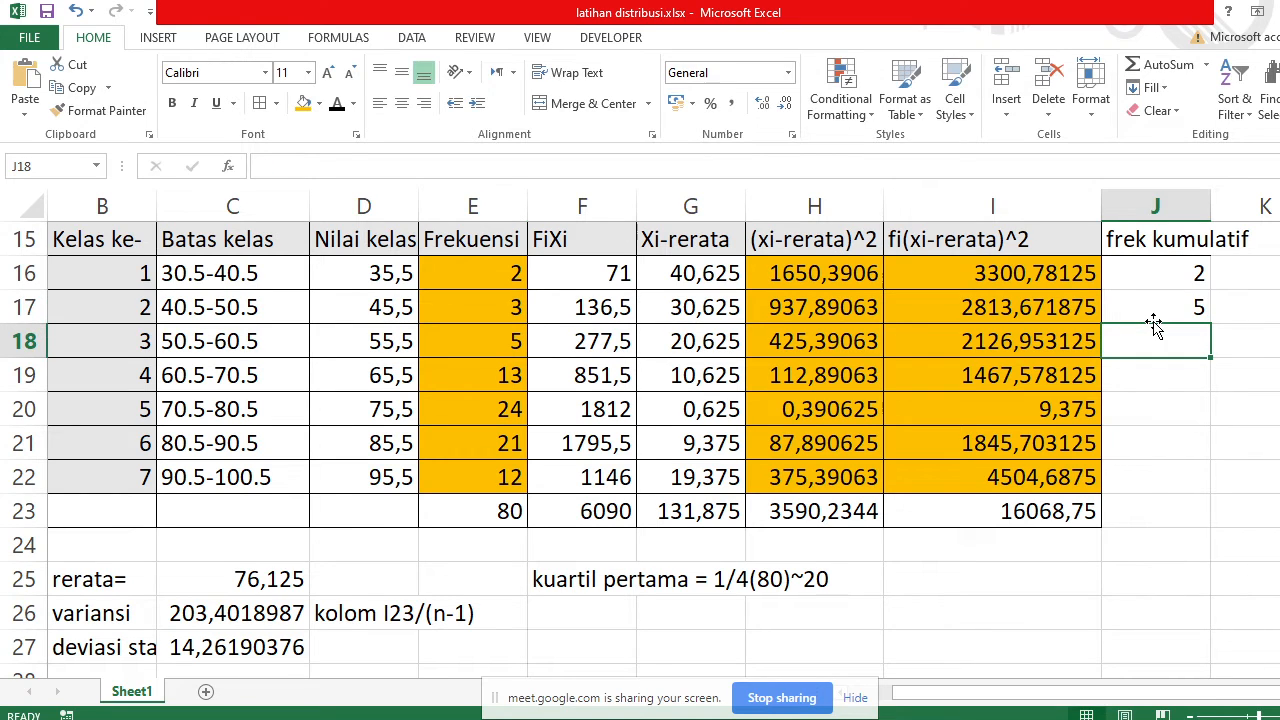
type("10")
key("Return")
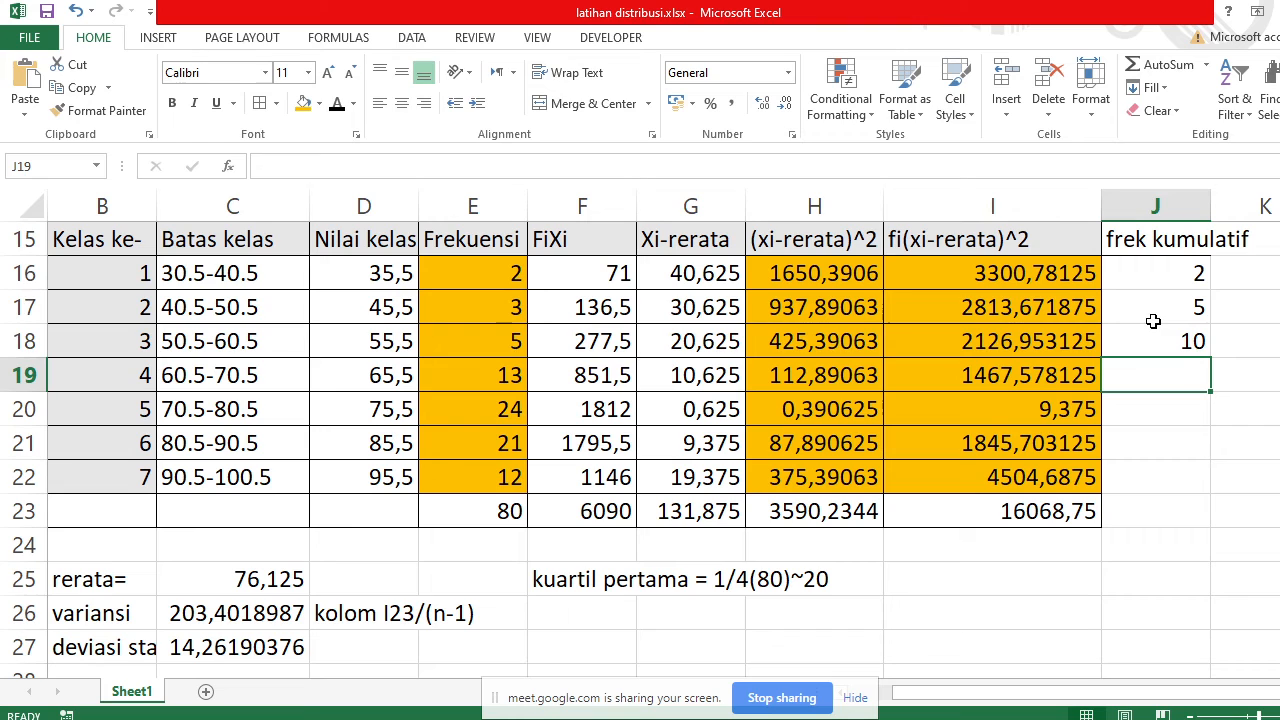
type("23")
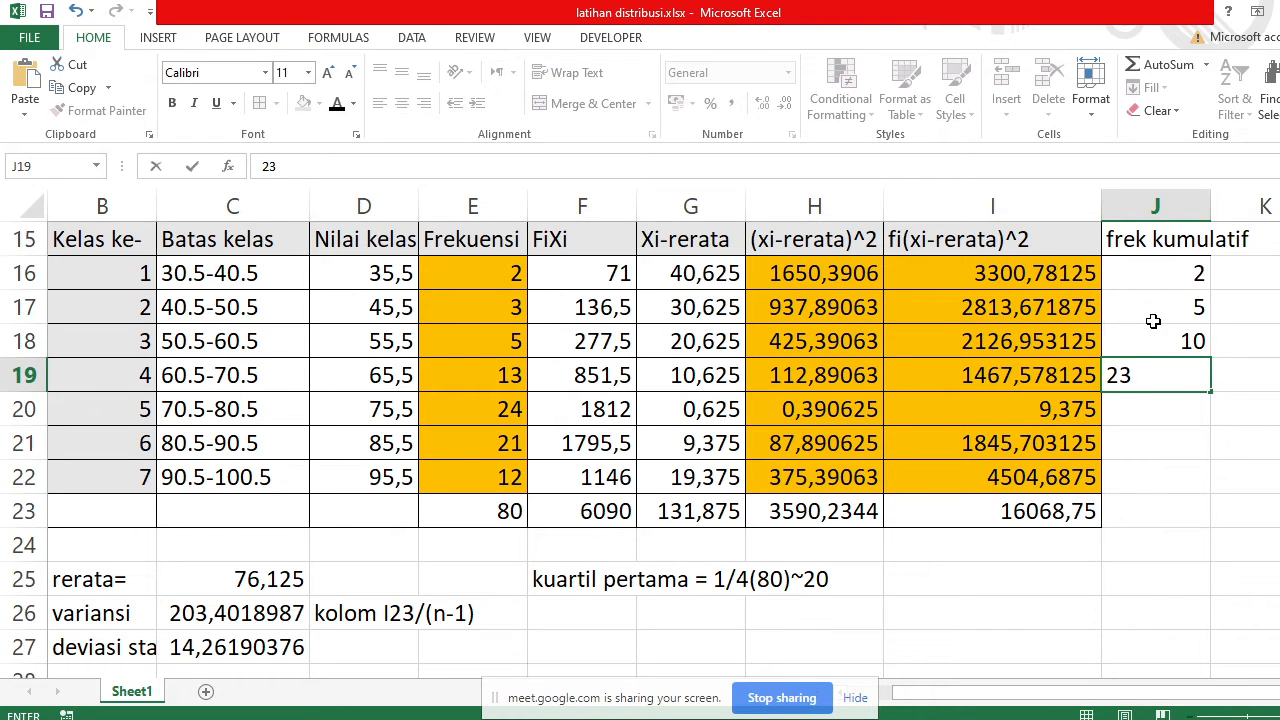
key("Return")
left_click(1150, 381)
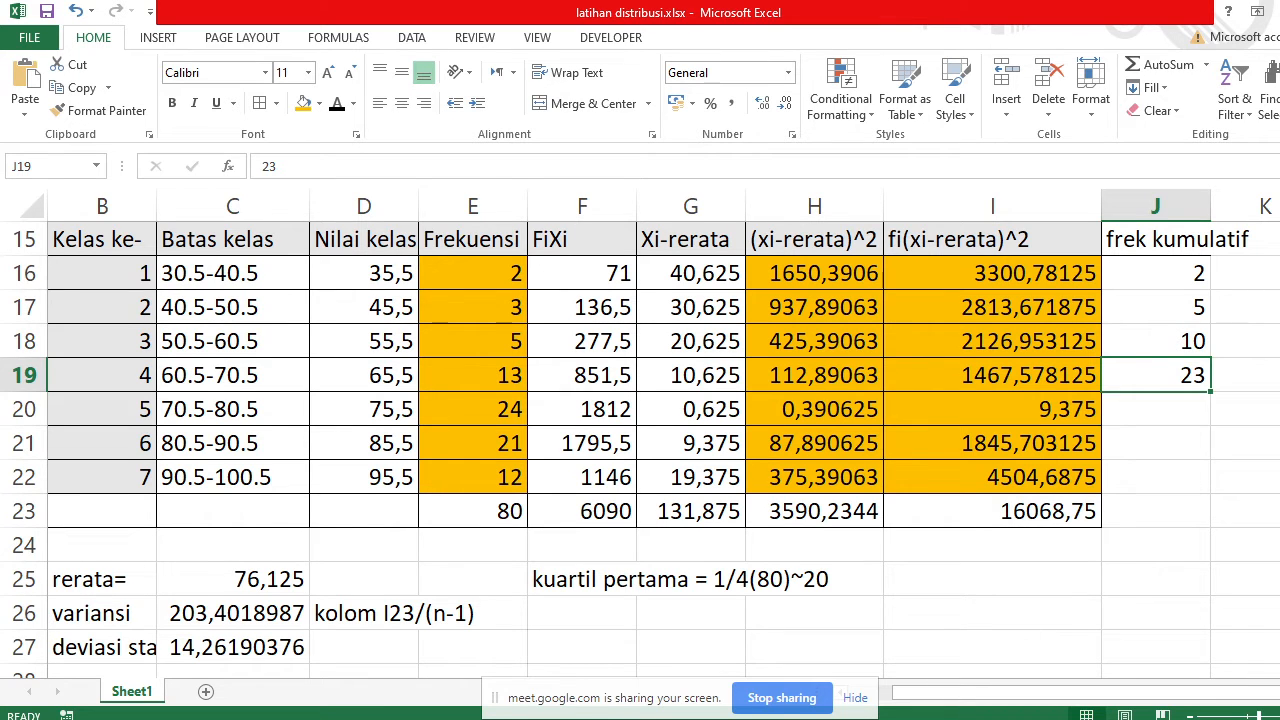
Switch to the Google Meet call and admit the participant who is asking to join
left_click(560, 655)
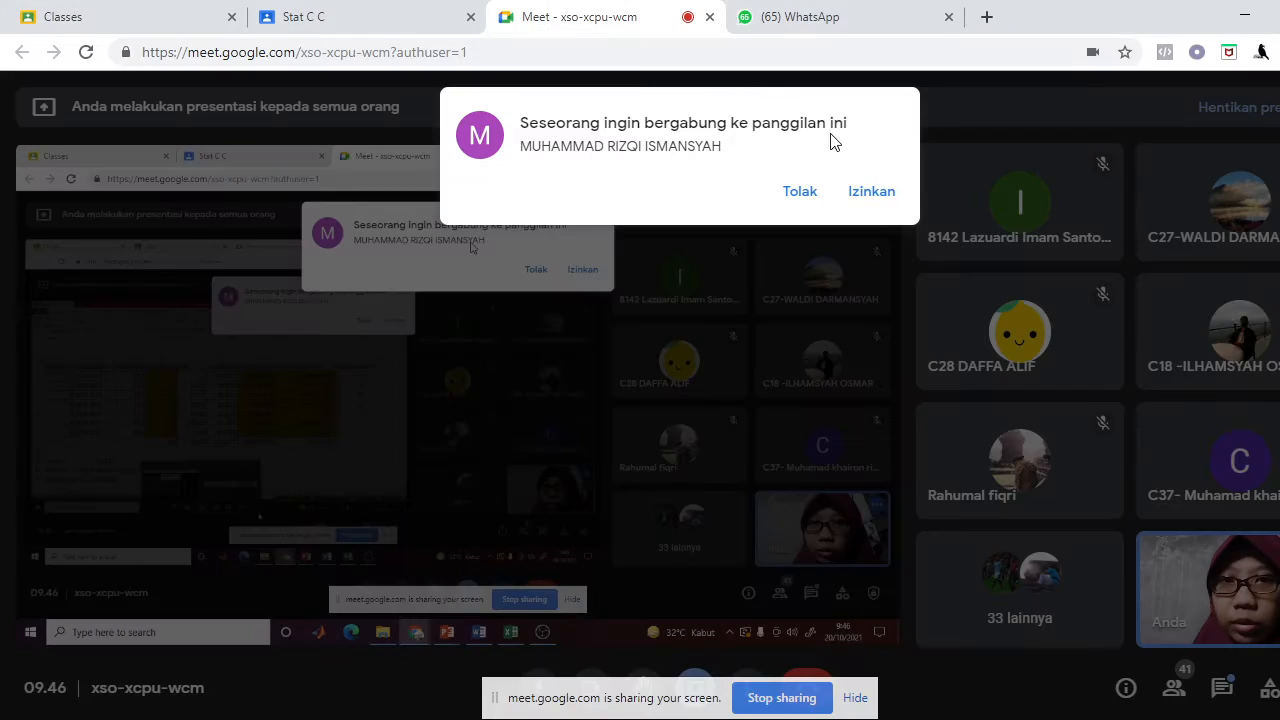
left_click(884, 200)
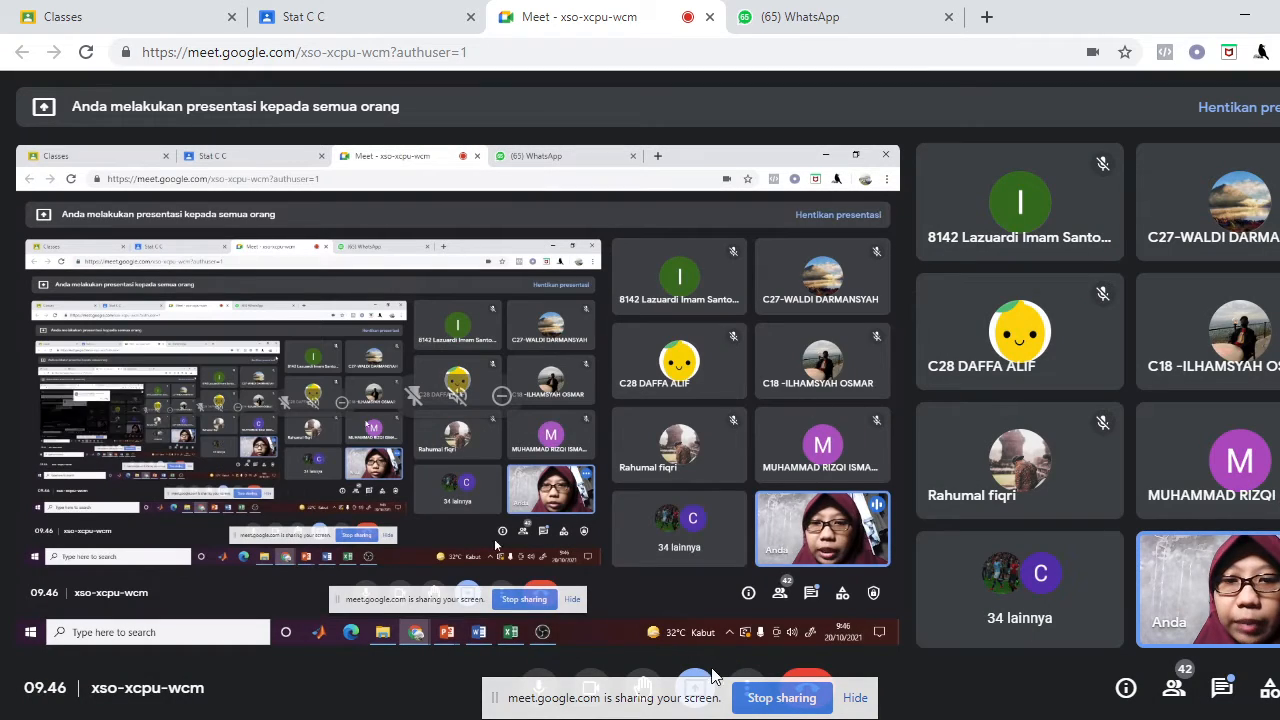
mouse_move(613, 712)
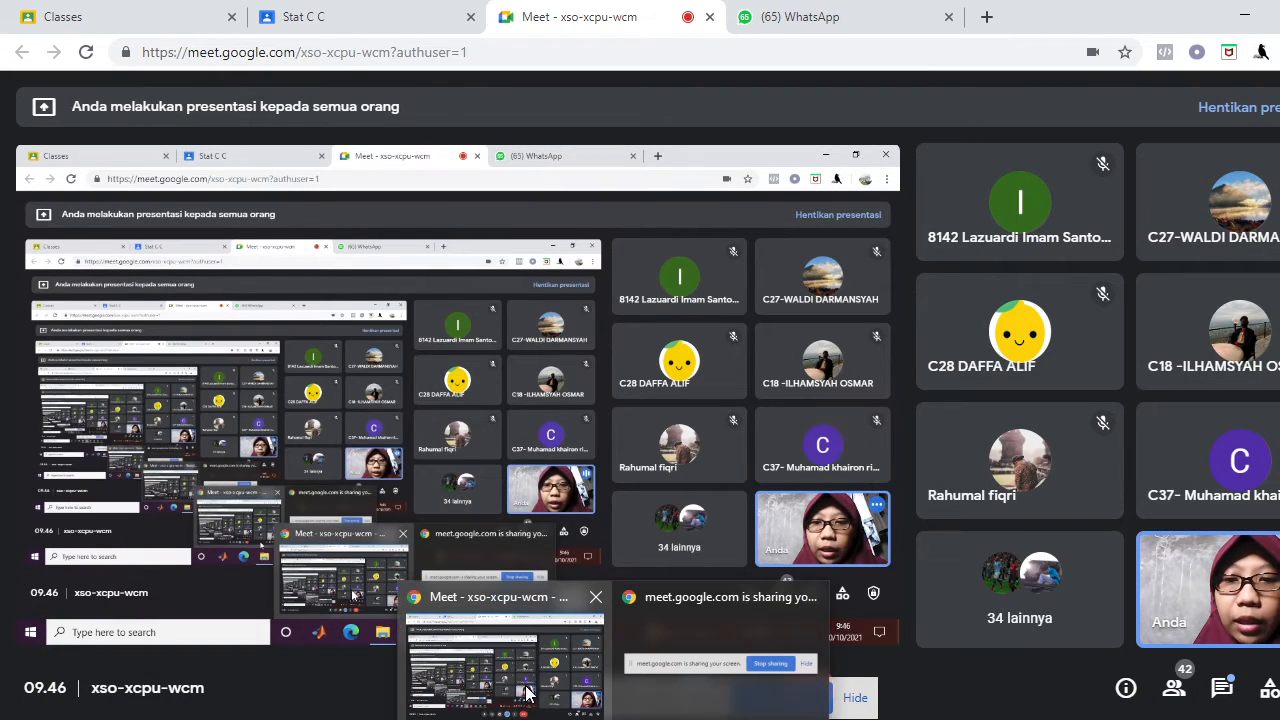
Return to the latihan distribusi workbook and enter the second quartile note "kuartil kedua = 1/2(80) ~ 40" in F26
mouse_move(718, 640)
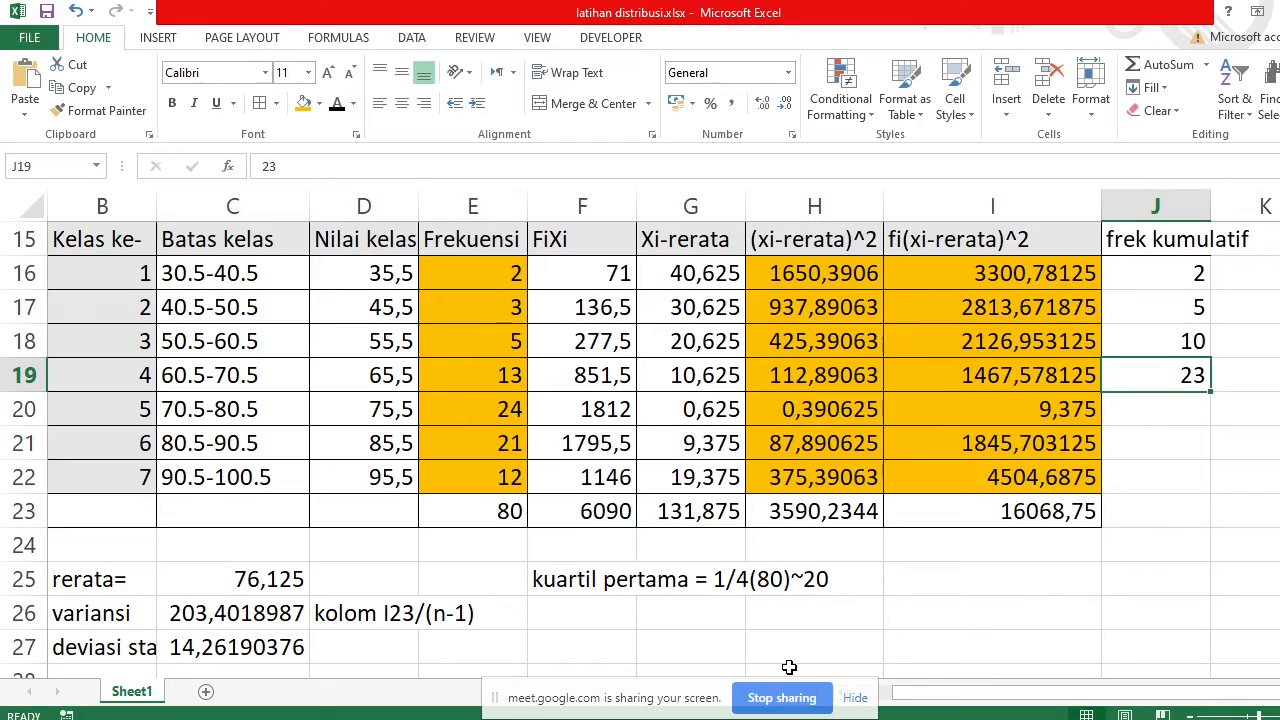
left_click(578, 609)
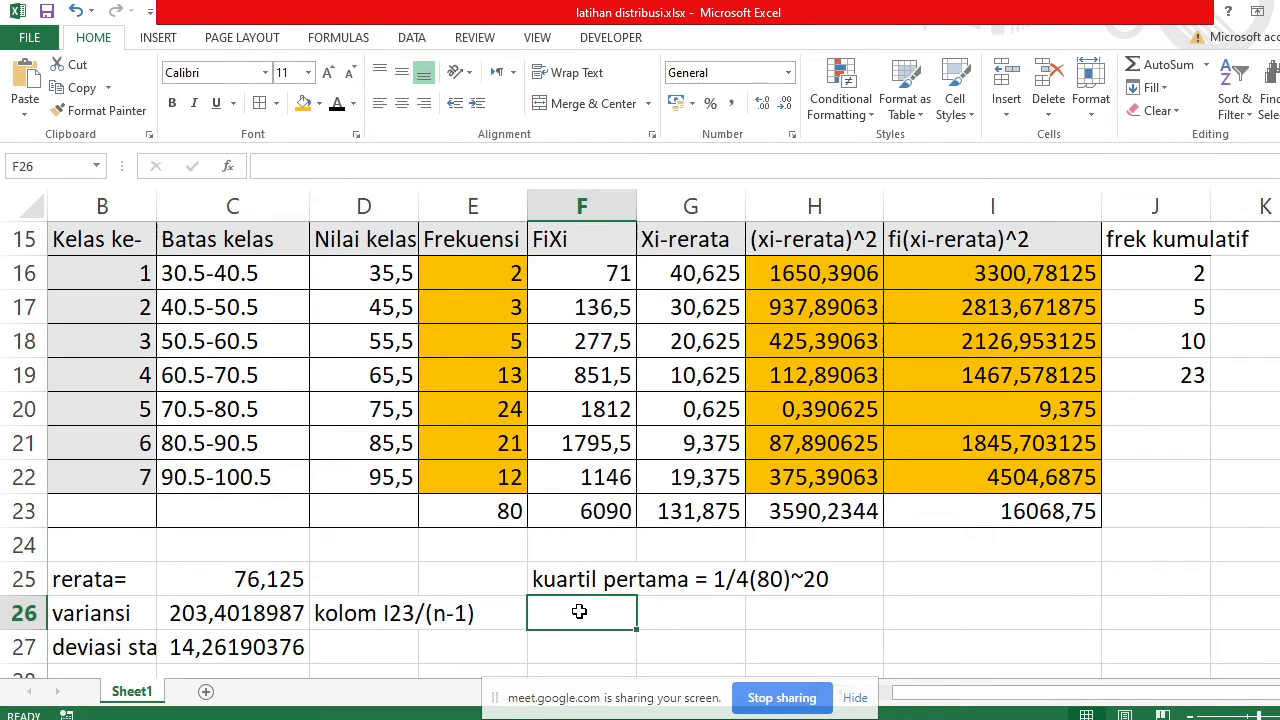
double_click(581, 612)
type("kuarti")
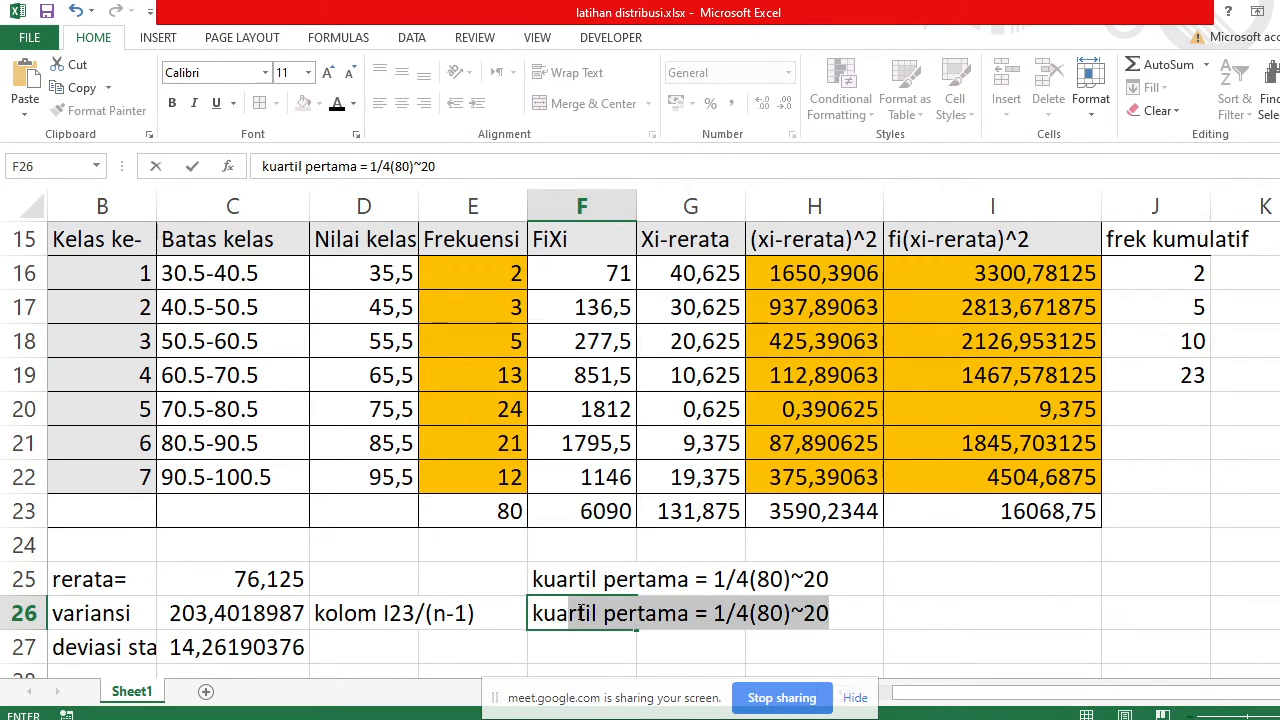
type("l keu")
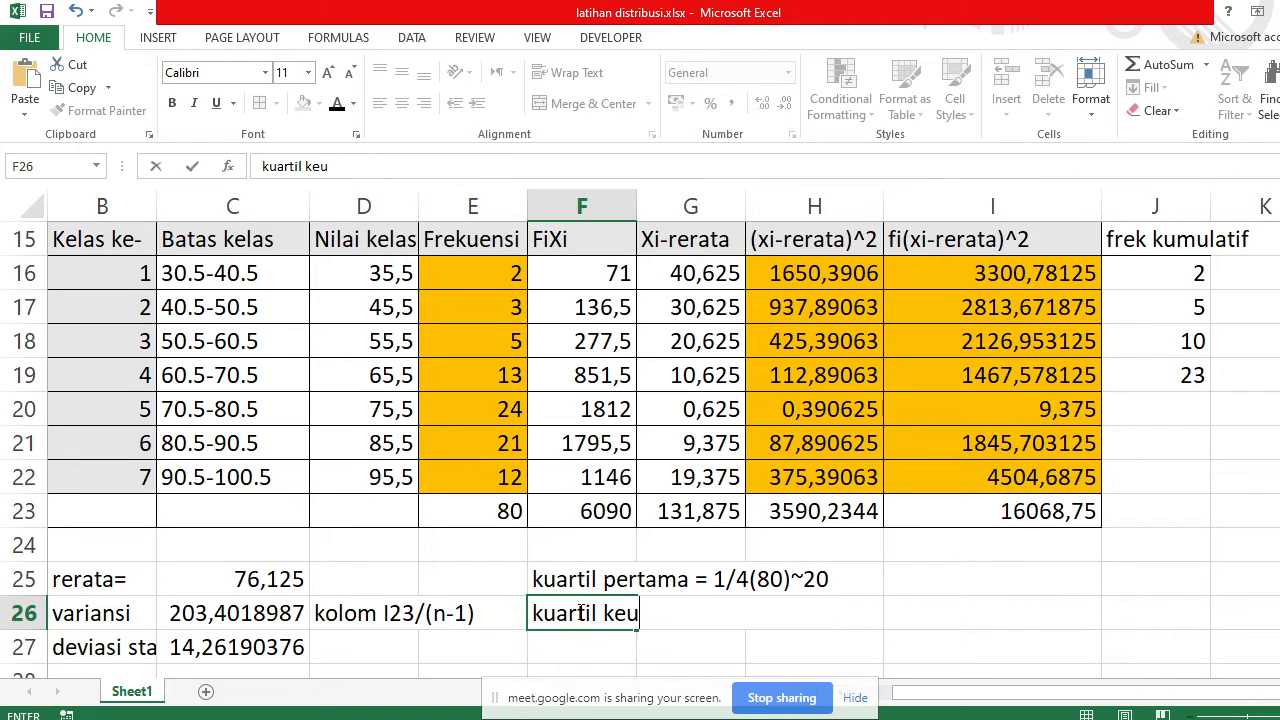
key("BackSpace")
type("dua")
type("= 1/2")
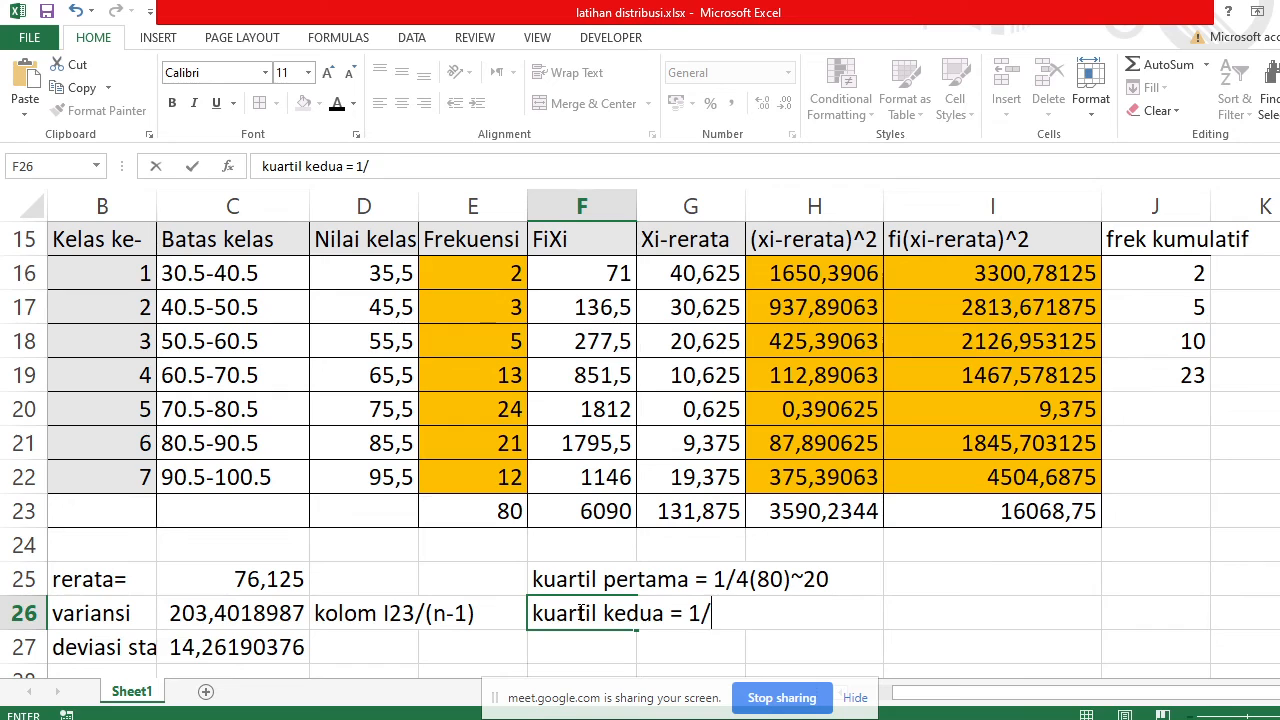
type("(80")
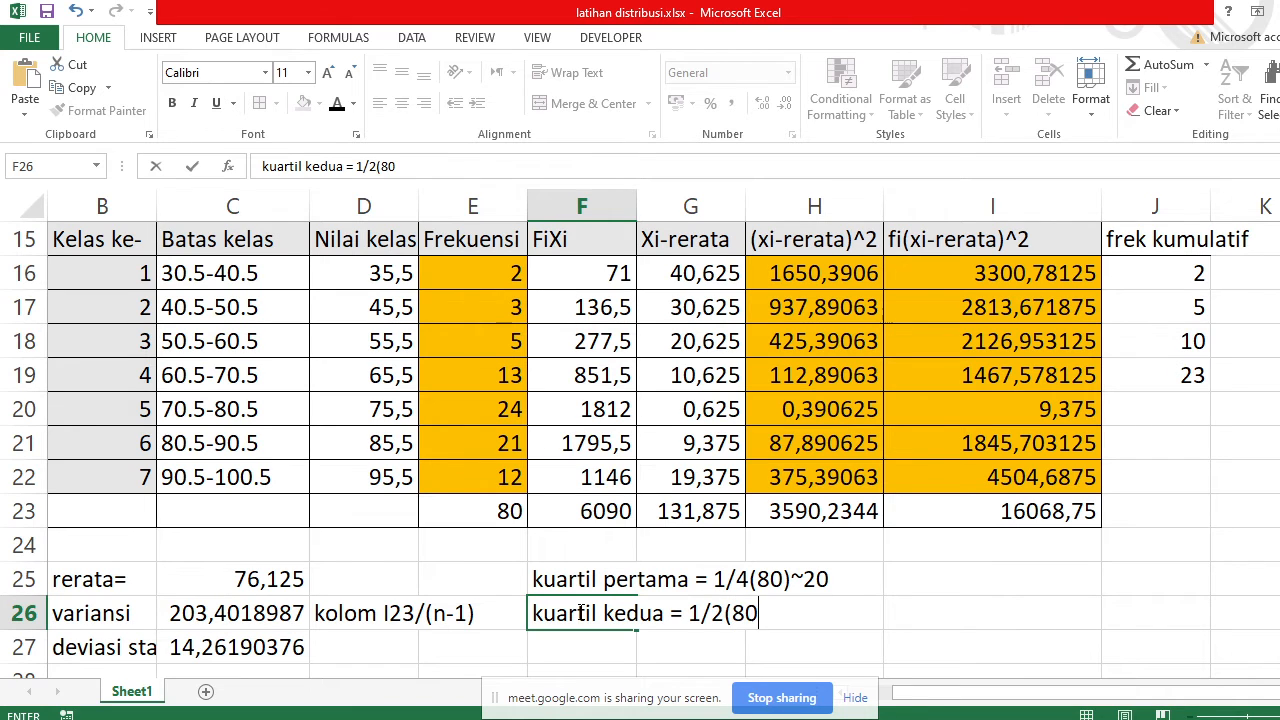
type(") ")
type("`")
type("~")
type(" 4")
type("0")
key("Return")
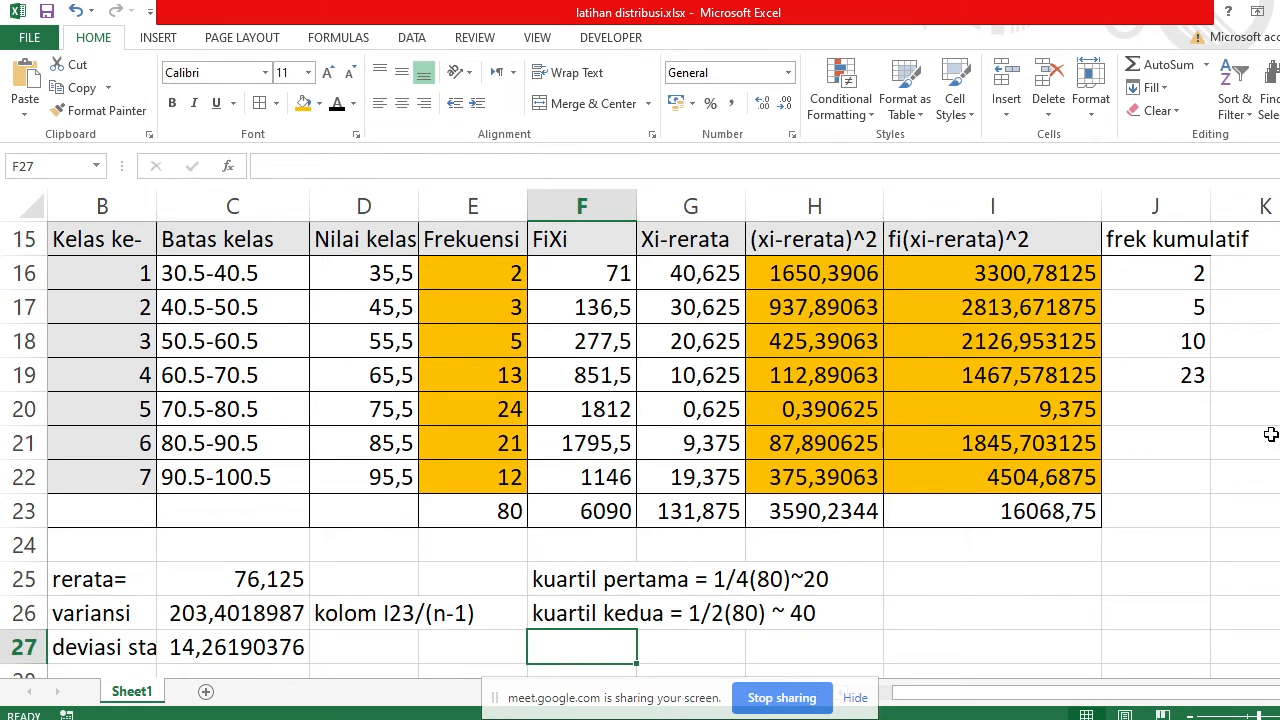
Enter the cumulative frequencies 47, 68 and 80 for classes 5 to 7 in J20:J22
left_click(1194, 416)
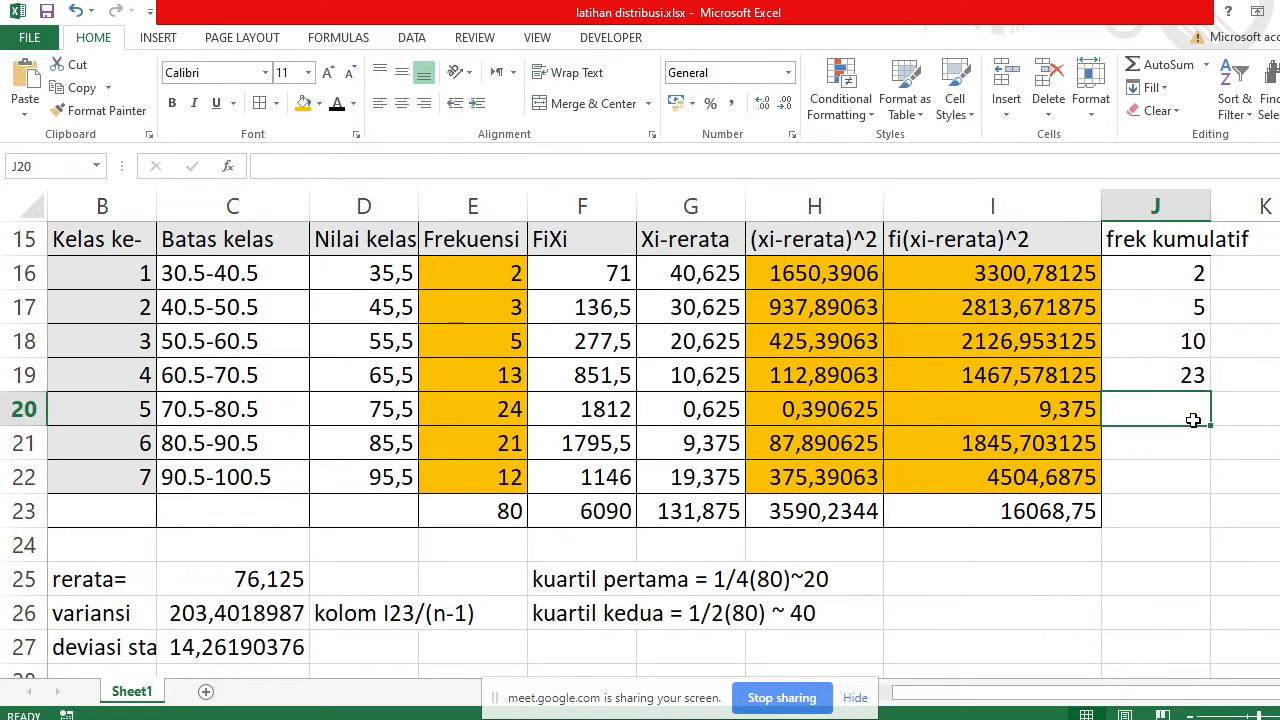
type("47")
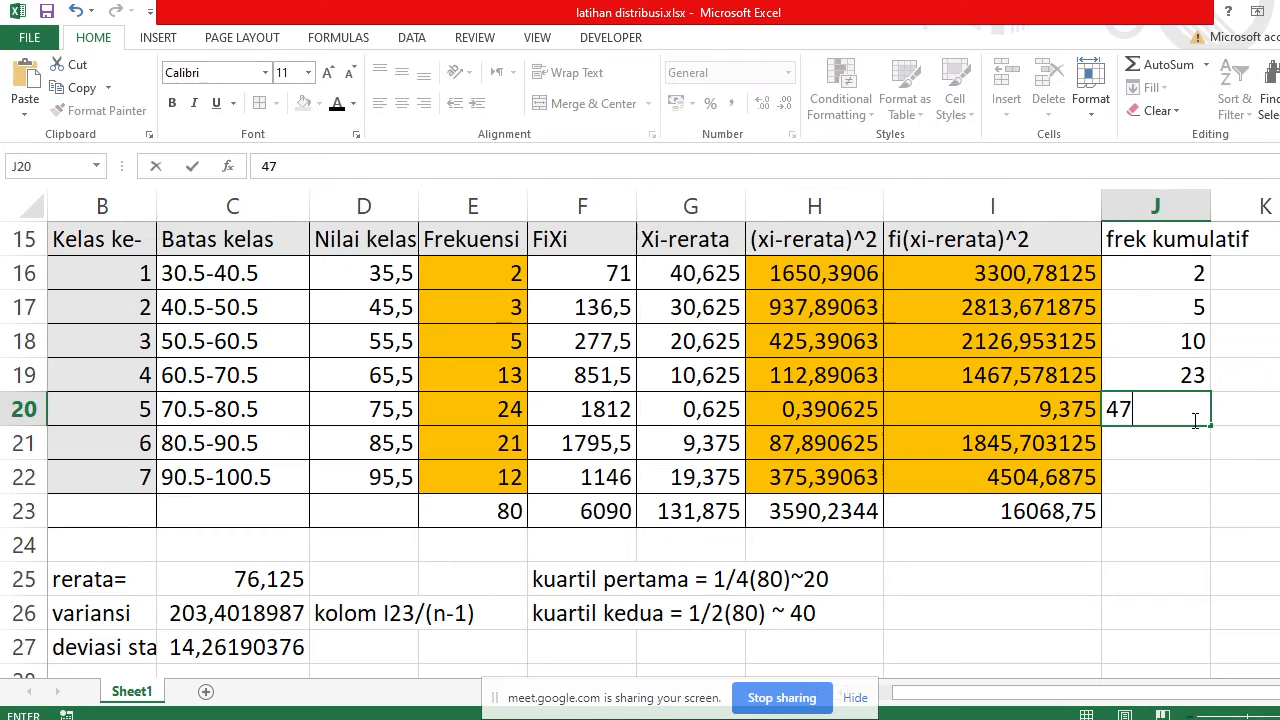
key("Return")
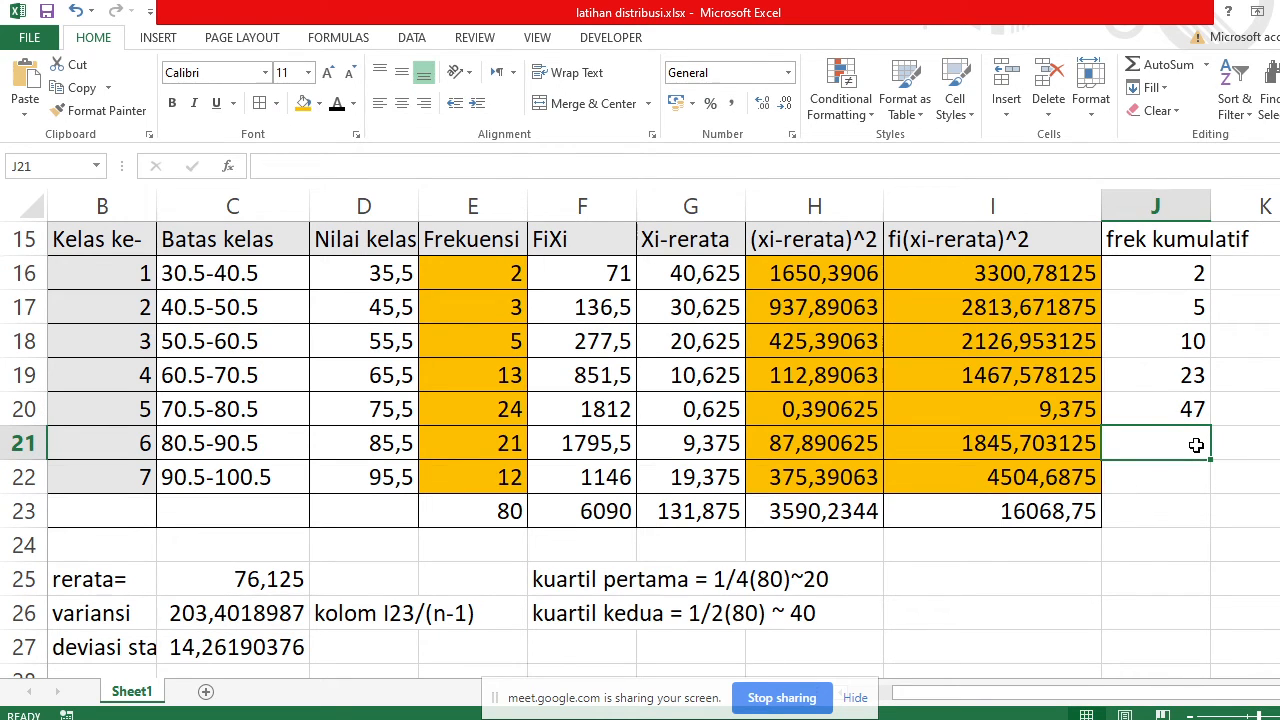
type("68")
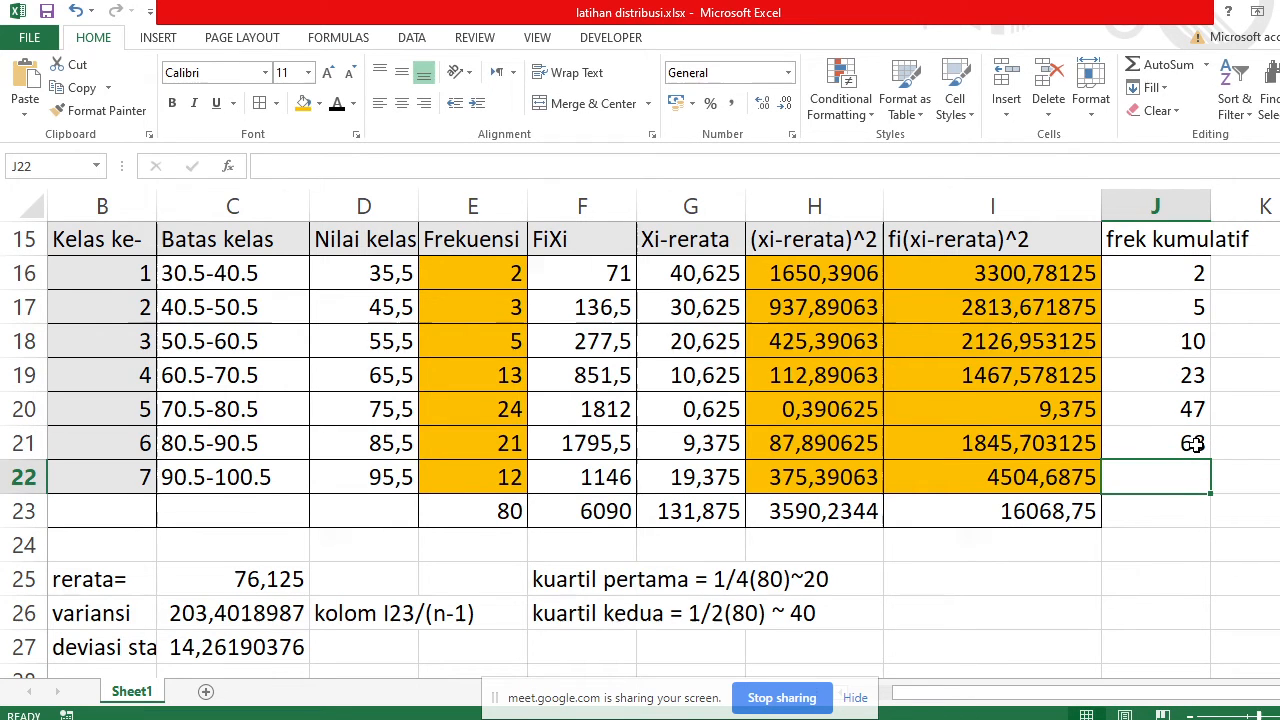
key("Return")
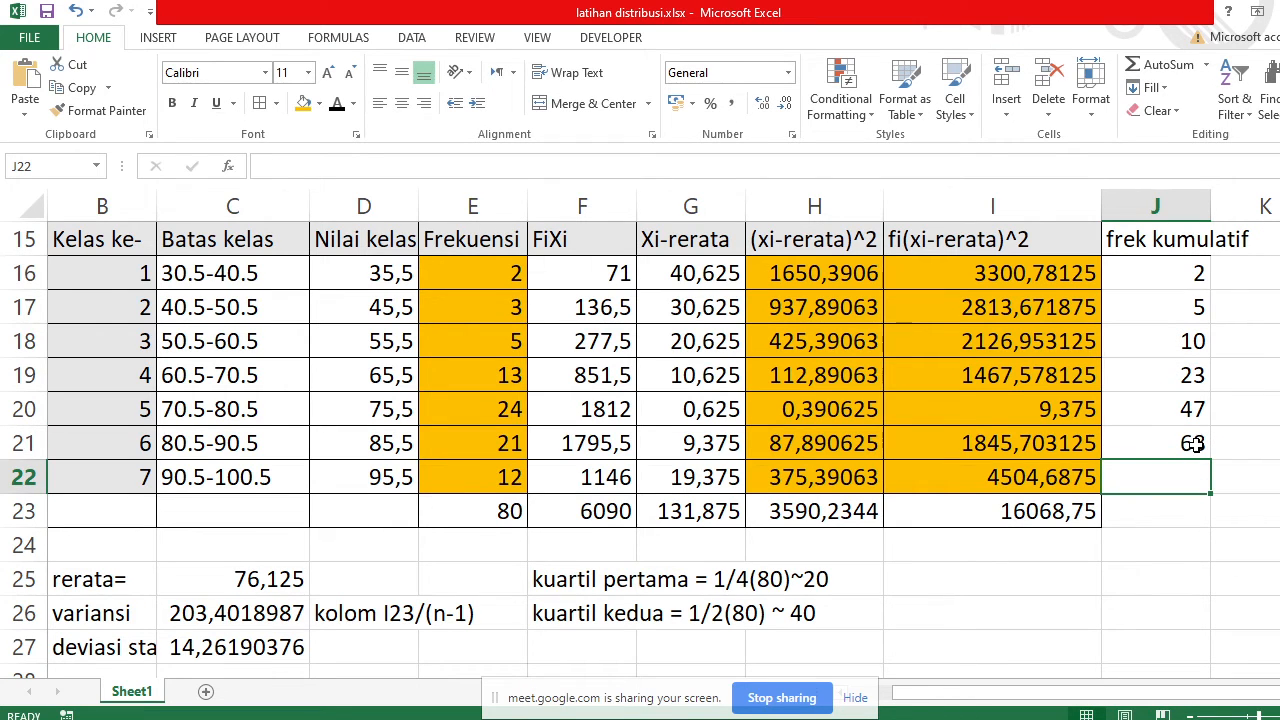
type("80")
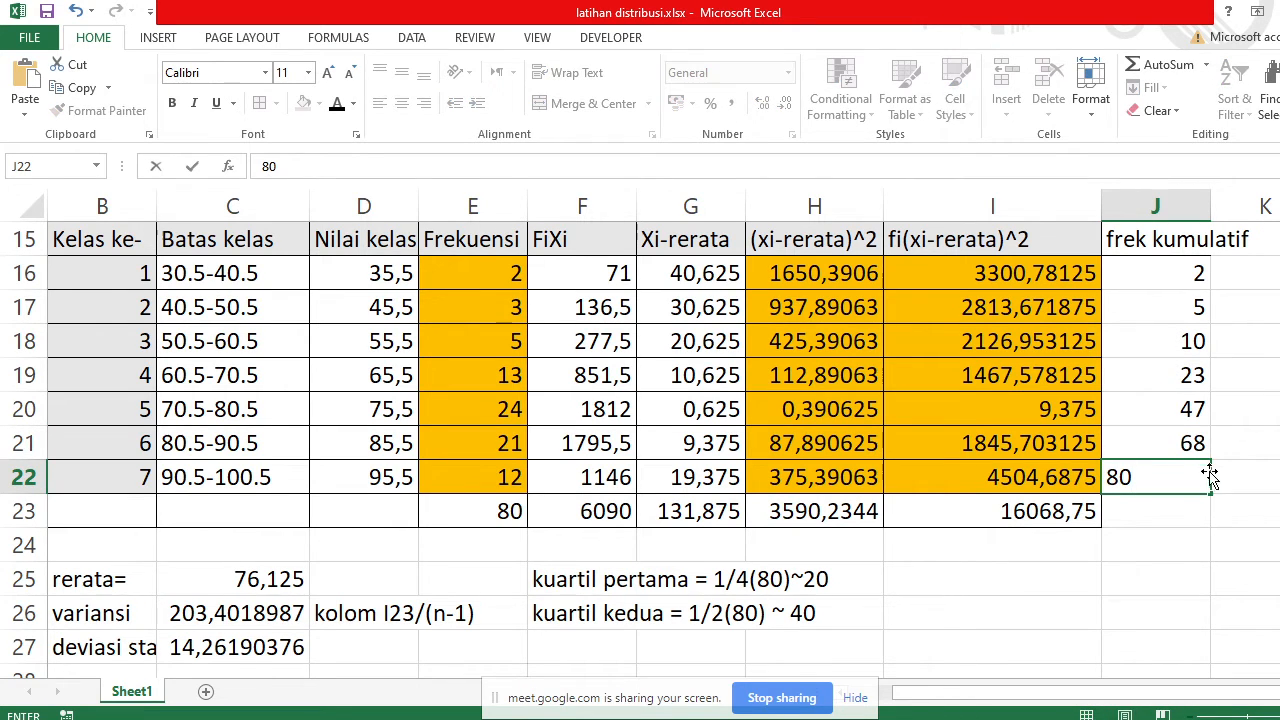
left_click(1190, 497)
Widen column J slightly and fill the cumulative frequencies in J16:J22 with light orange
left_click_drag(1209, 211, 1237, 215)
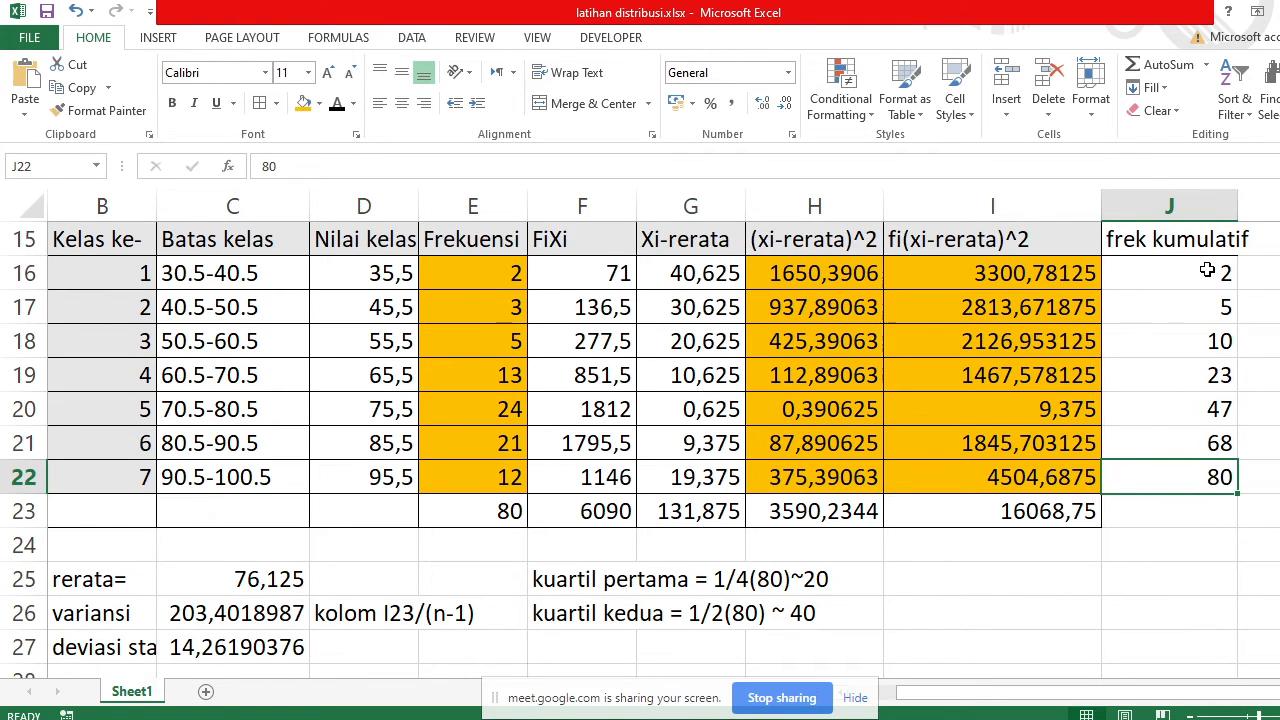
left_click_drag(1222, 266, 1219, 478)
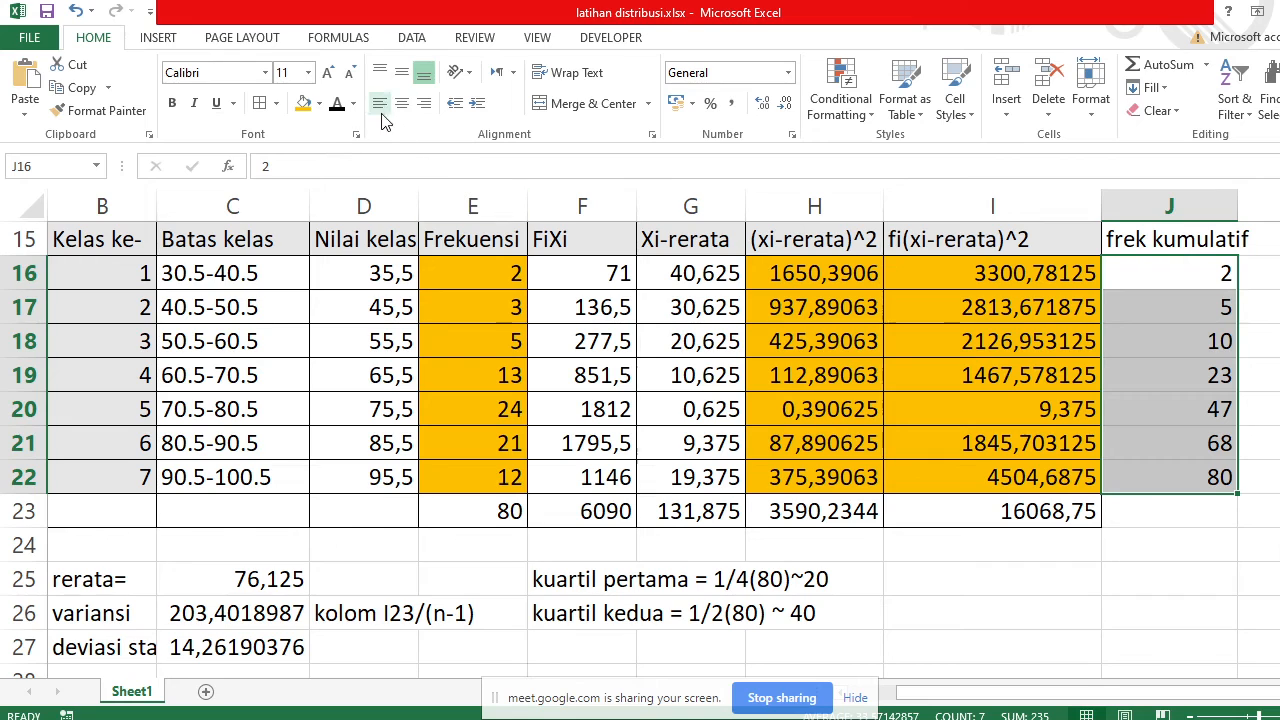
left_click(319, 104)
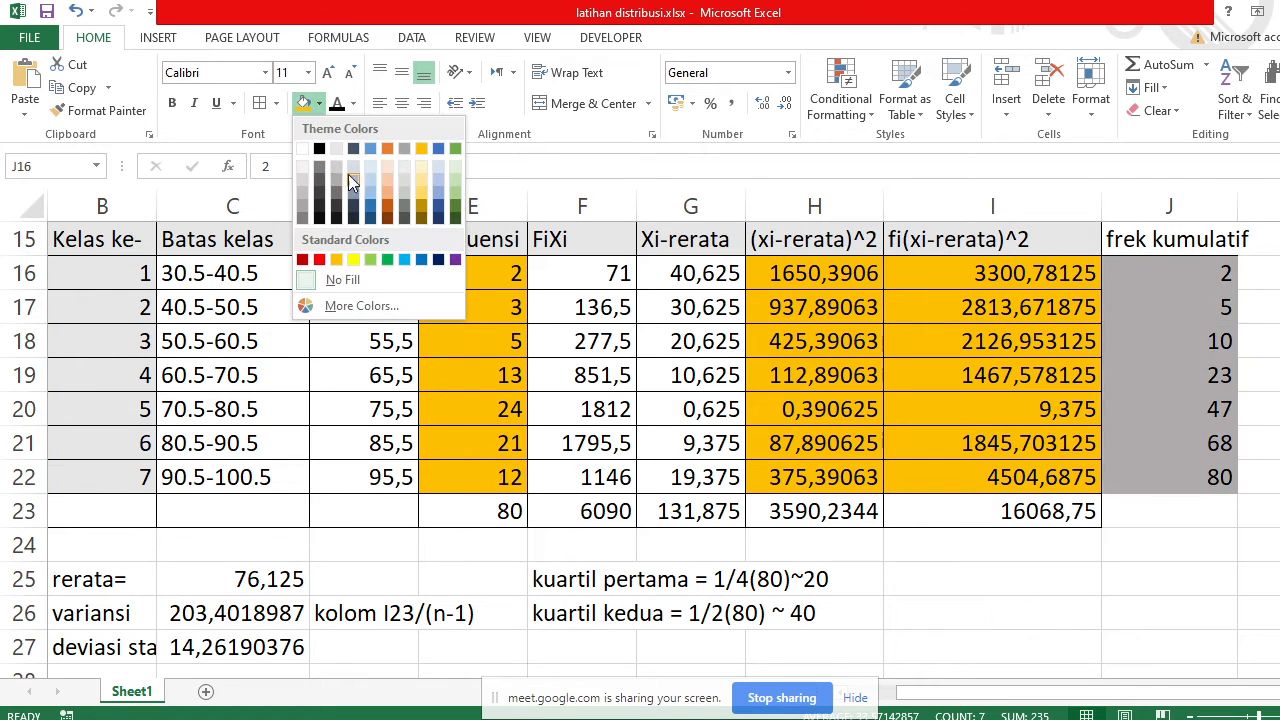
left_click(388, 173)
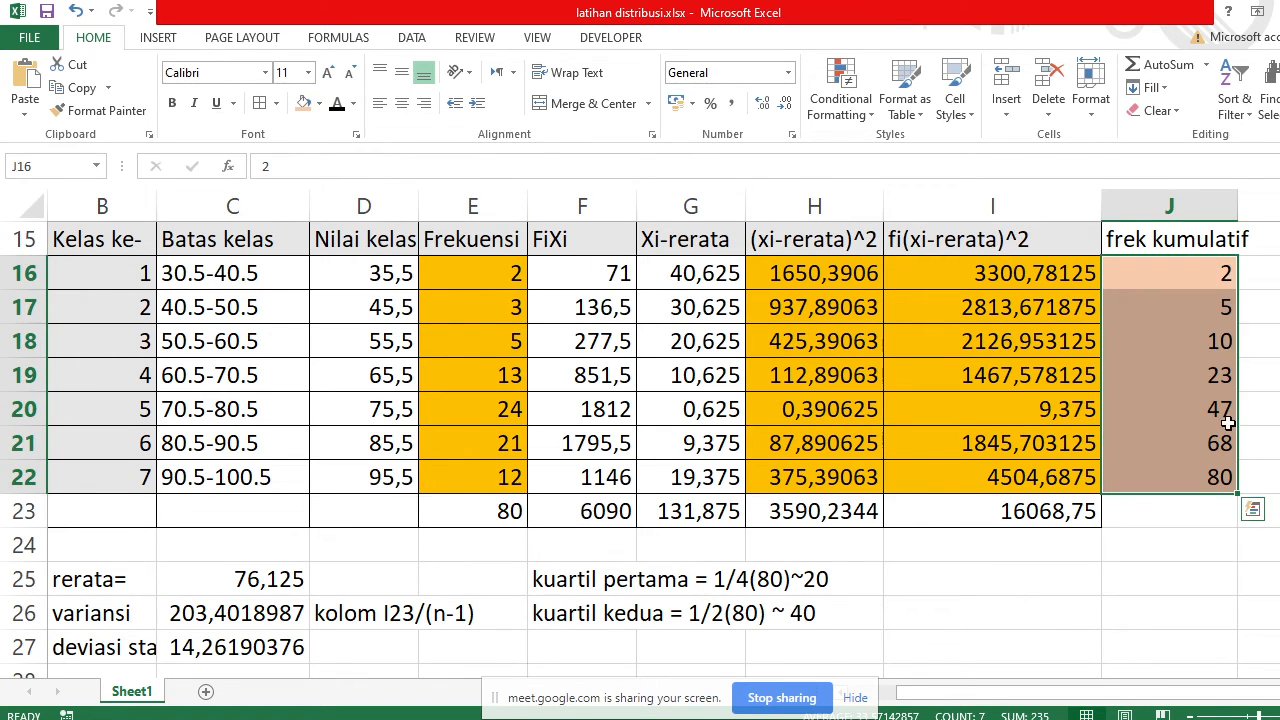
Label the quartile classes beside the cumulative frequencies: "kuartil pertama" in K19 and "kuartil kedua" in K20
left_click(1248, 375)
type("k")
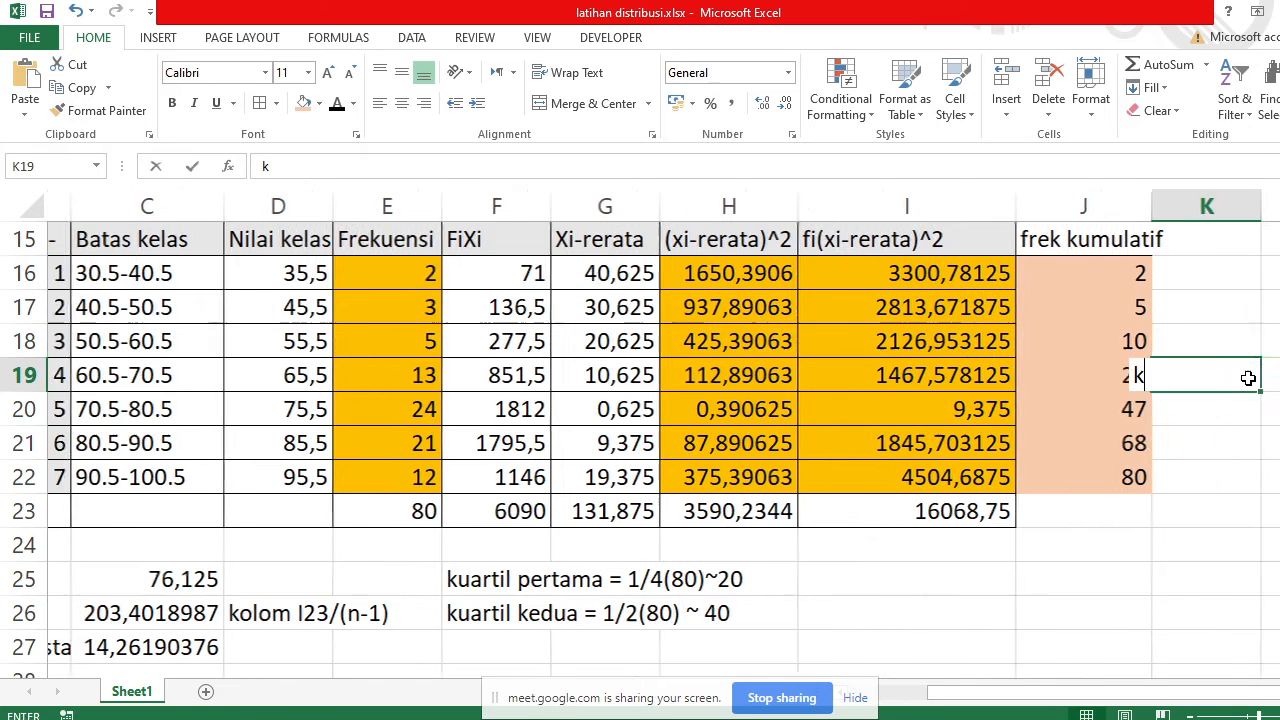
type("uartila")
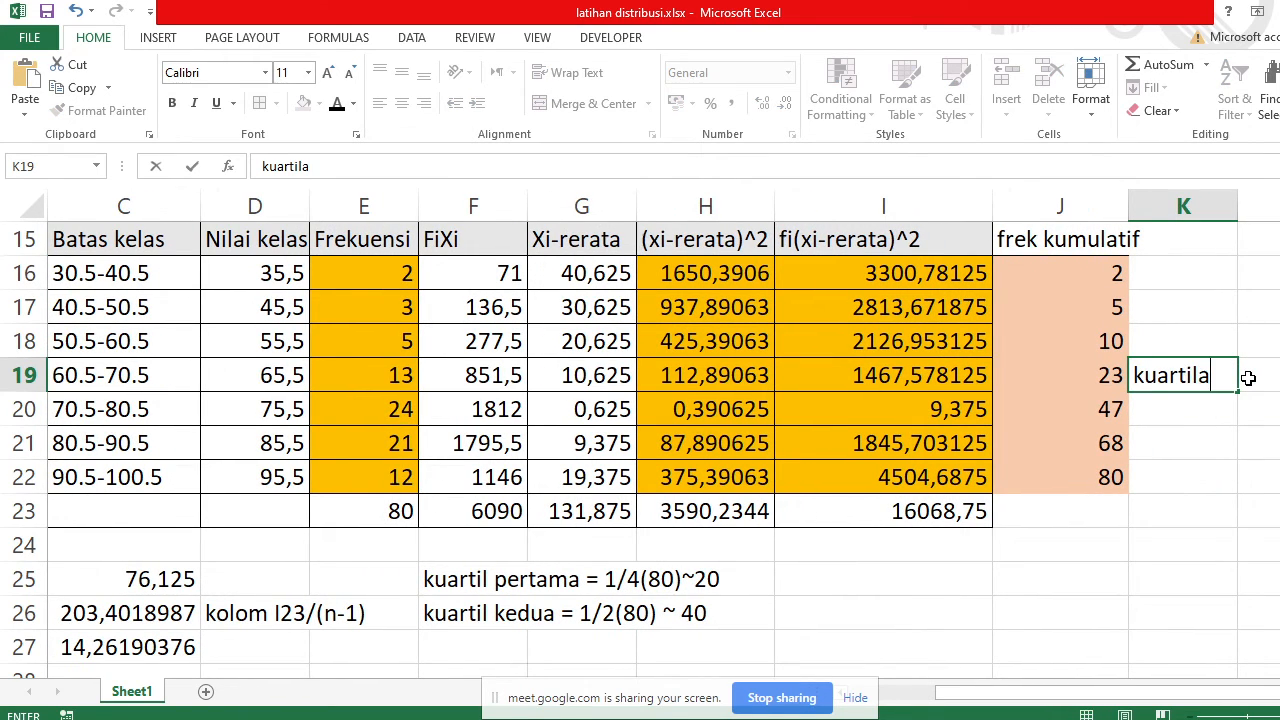
key("BackSpace")
type(" pertama")
left_click(1201, 410)
type("kuartil k")
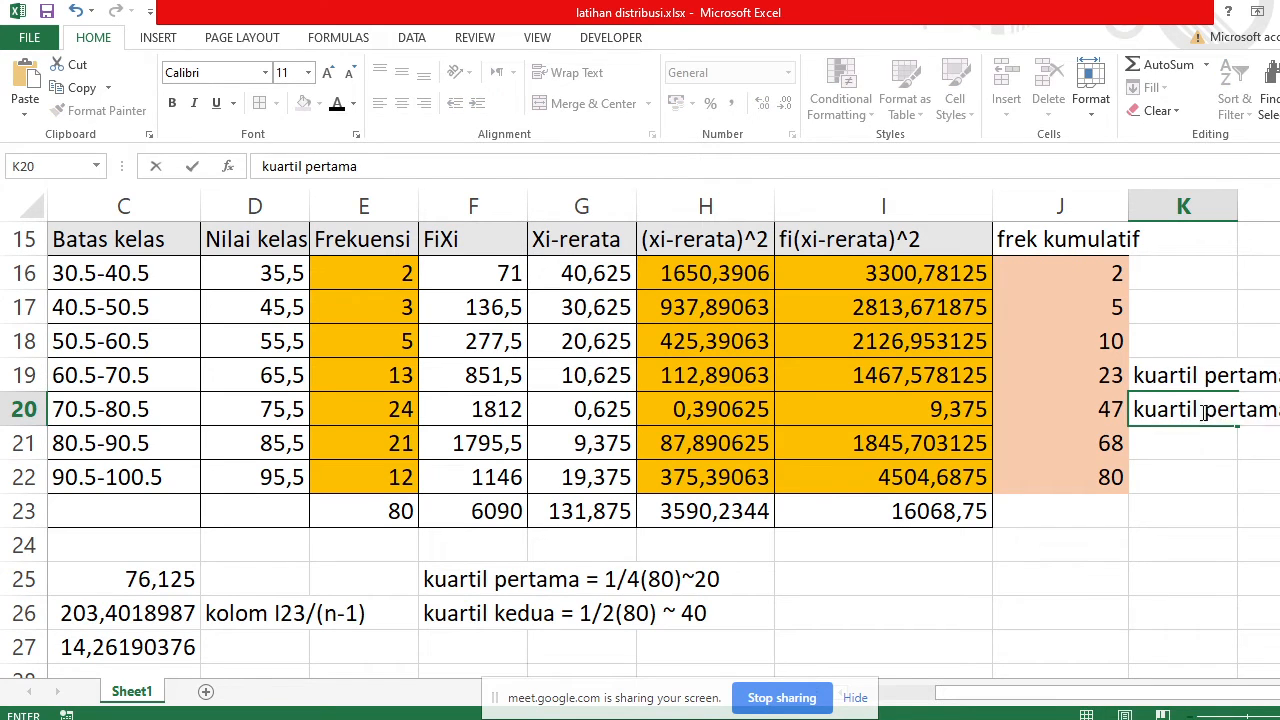
type("edua")
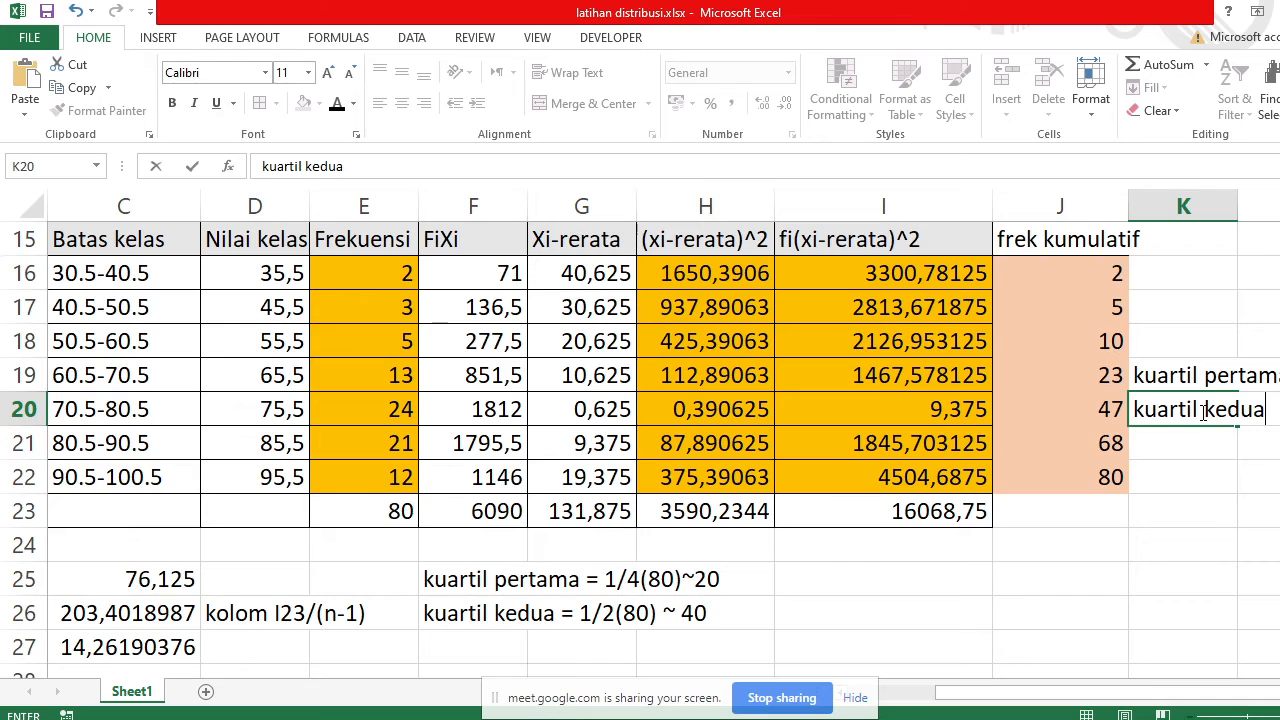
key("Return")
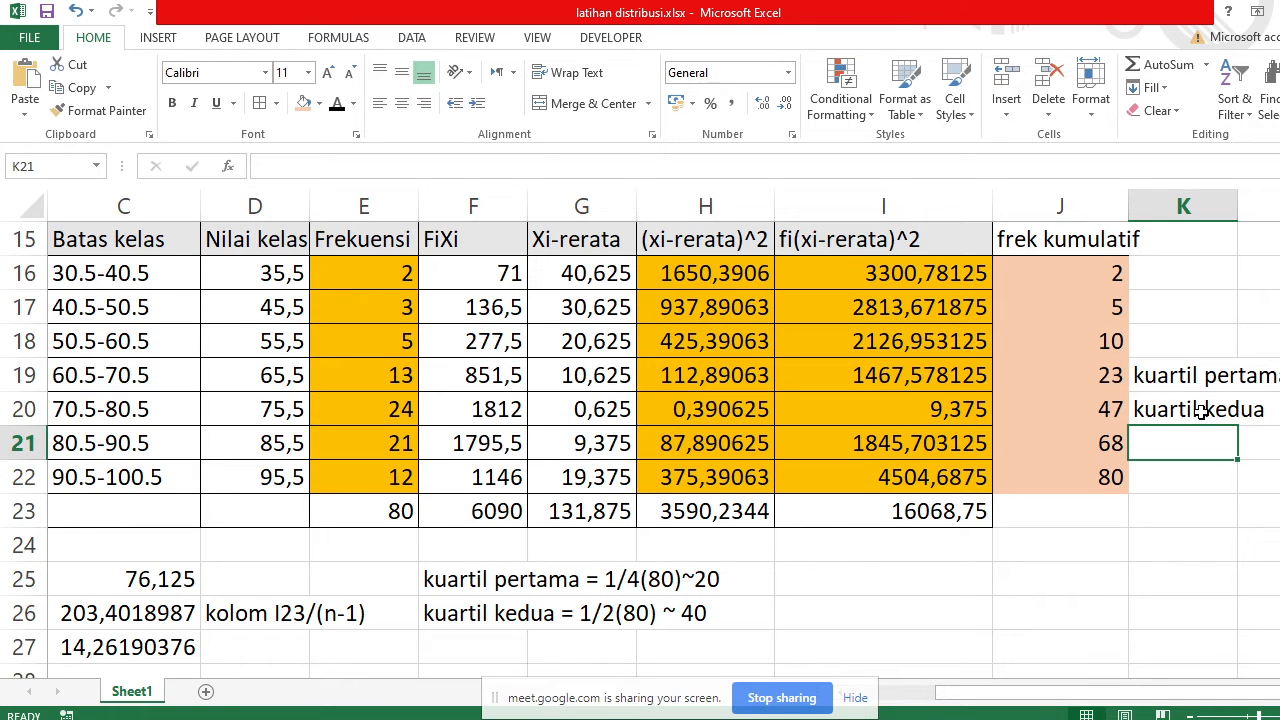
Enter the third quartile note "kuartil ketiga = 3/4(80) ~ 60" in F27
left_click(466, 652)
type("kuarti")
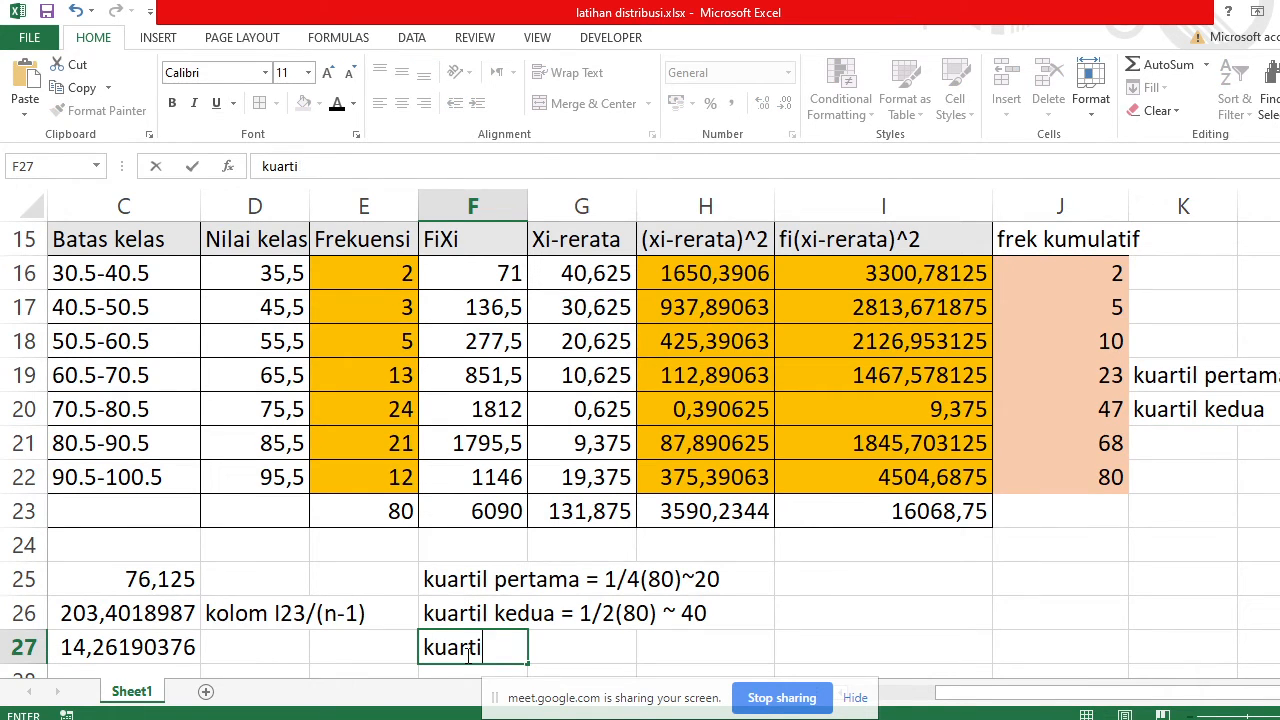
type("l ketig")
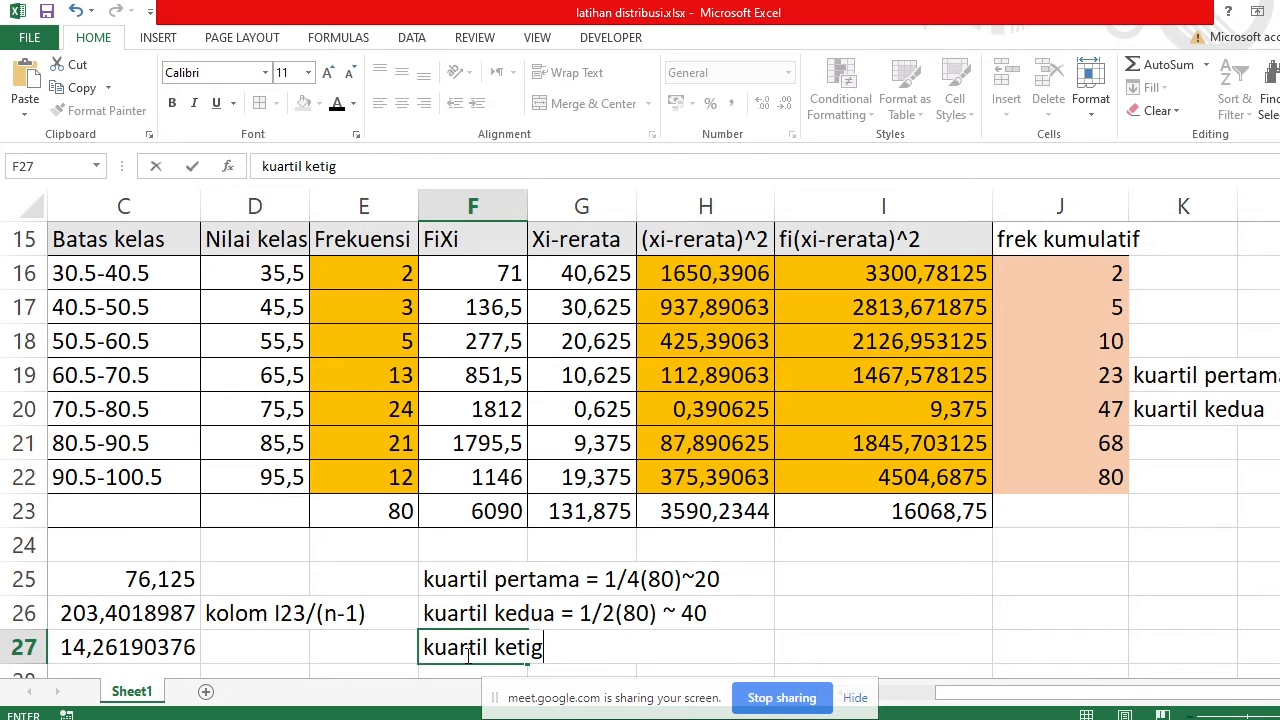
type("a = 3/4(")
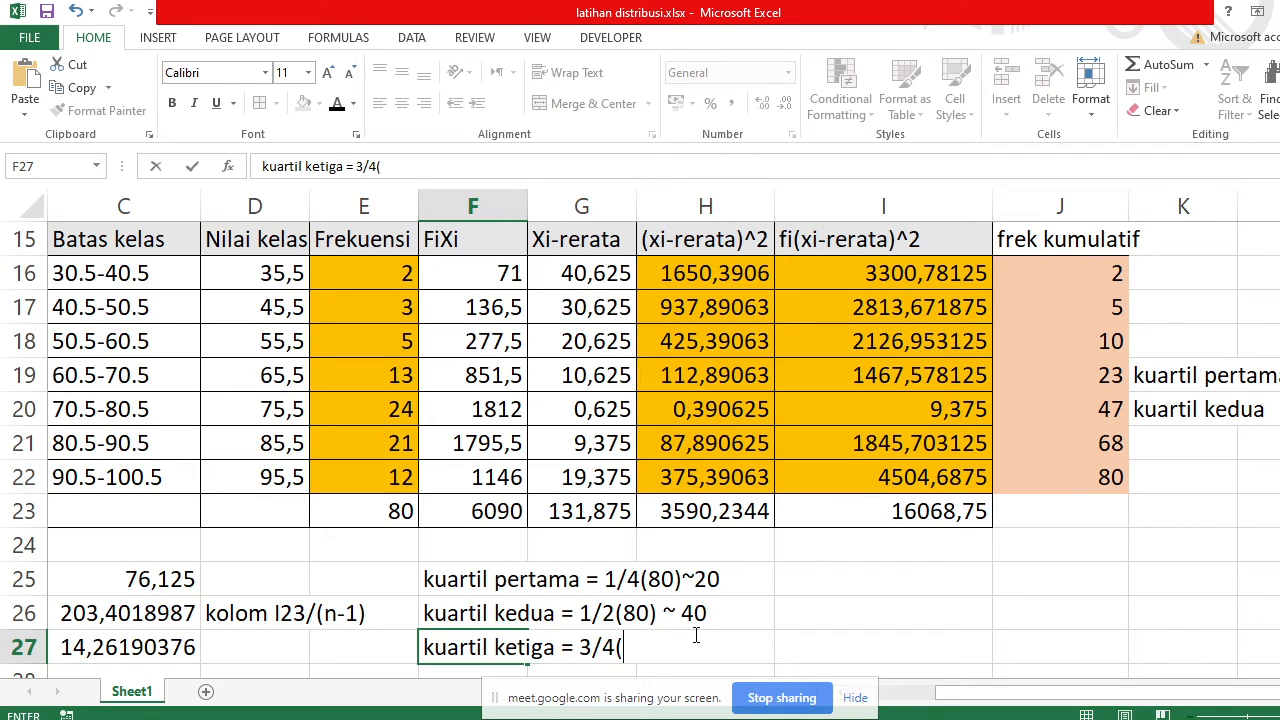
type("80) ~ 60")
key("Return")
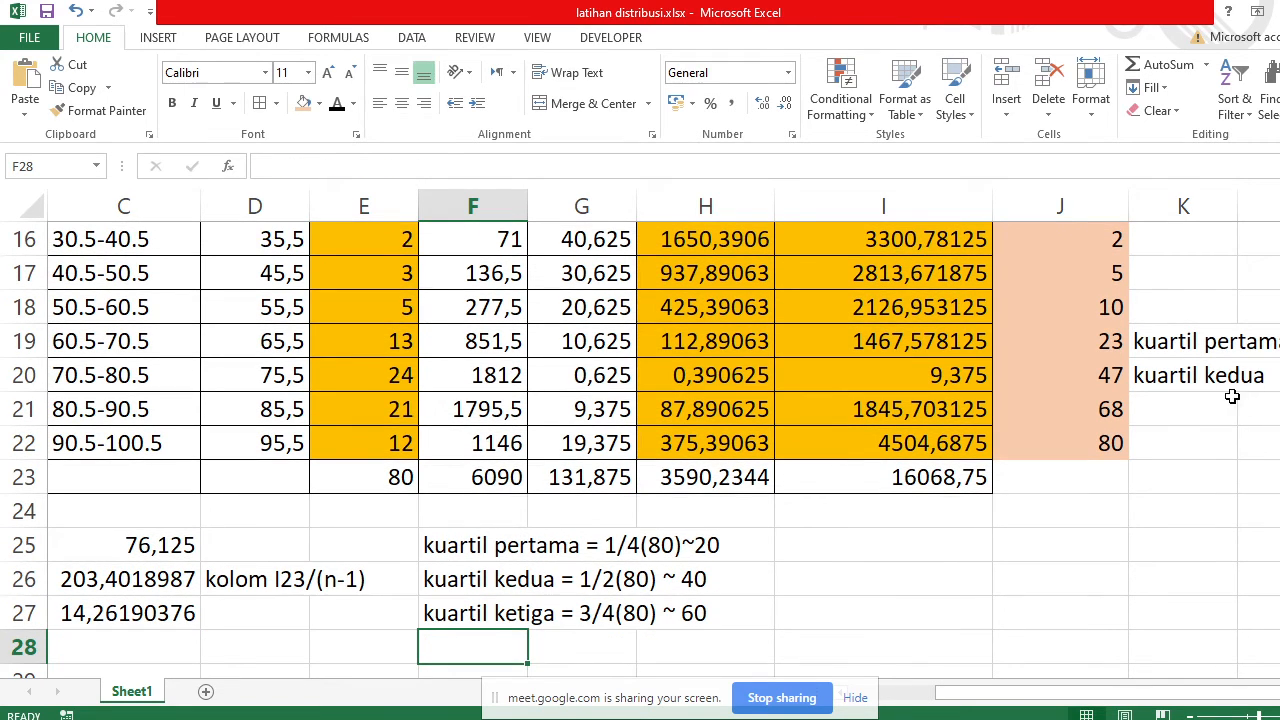
Add the label "kuartil ketiga" in K21, beside the cumulative frequency of class 6
left_click(1192, 418)
type("kuar")
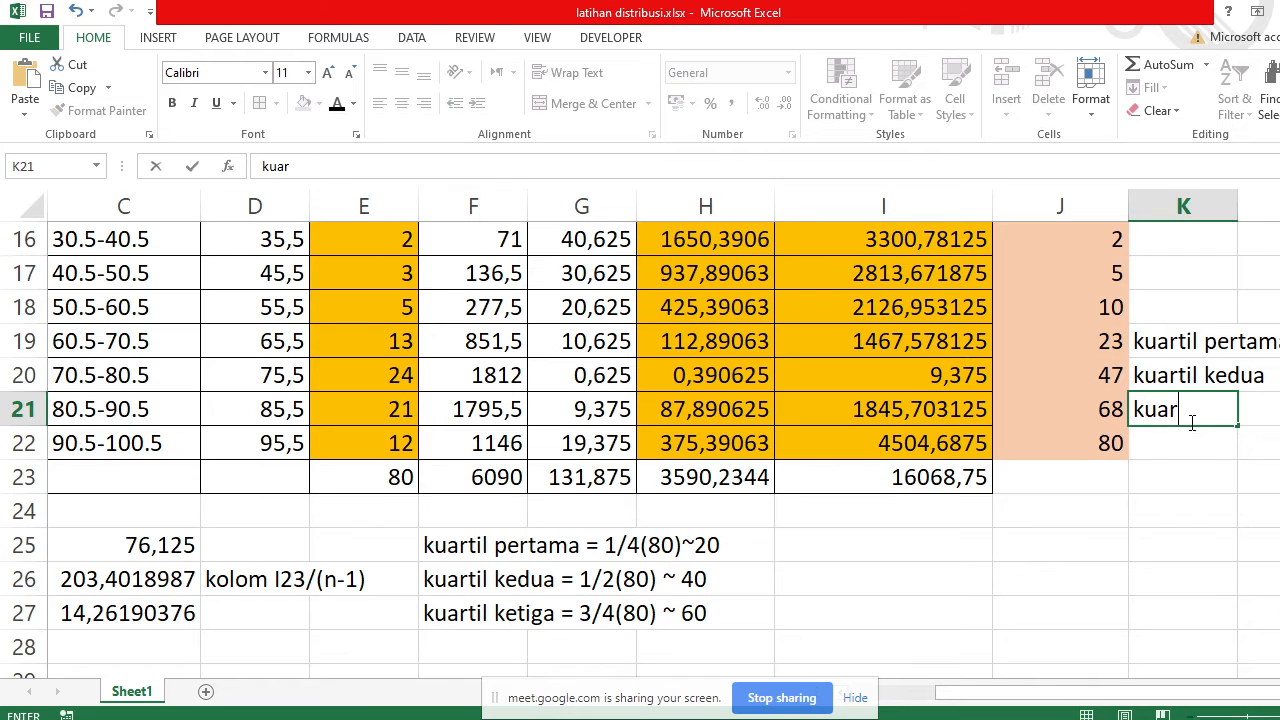
type("til ketiga")
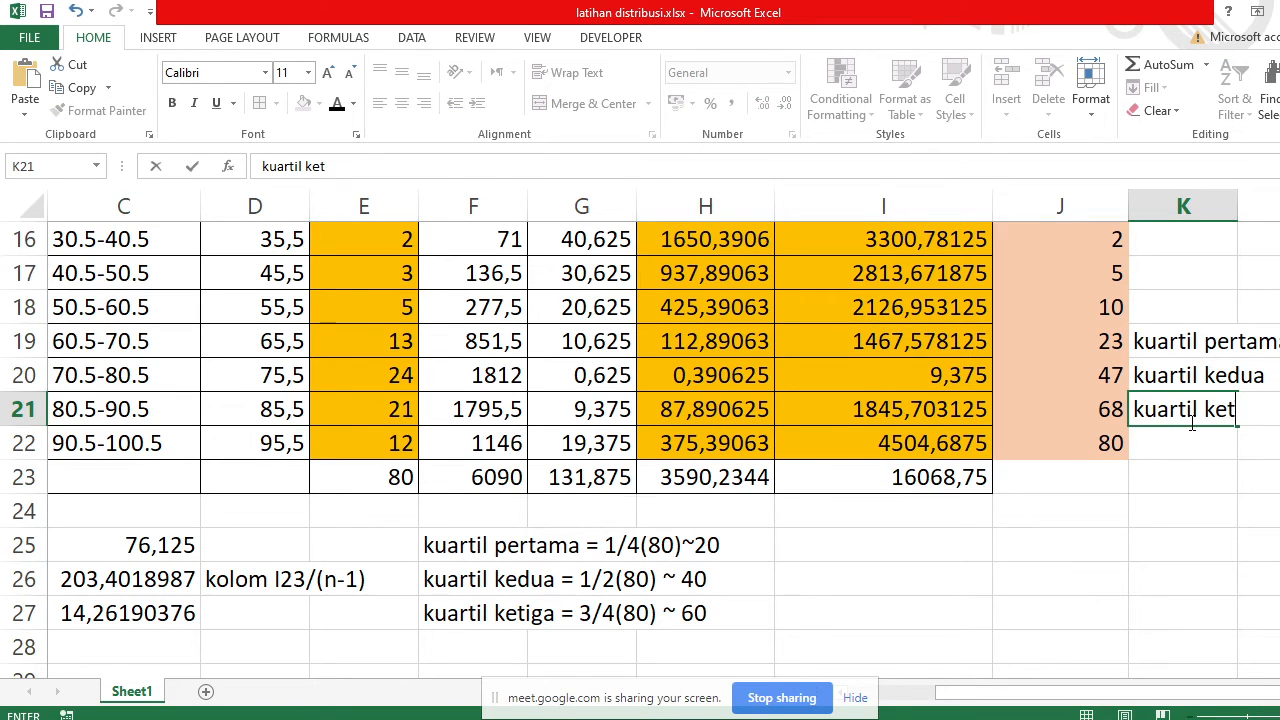
left_click(888, 452)
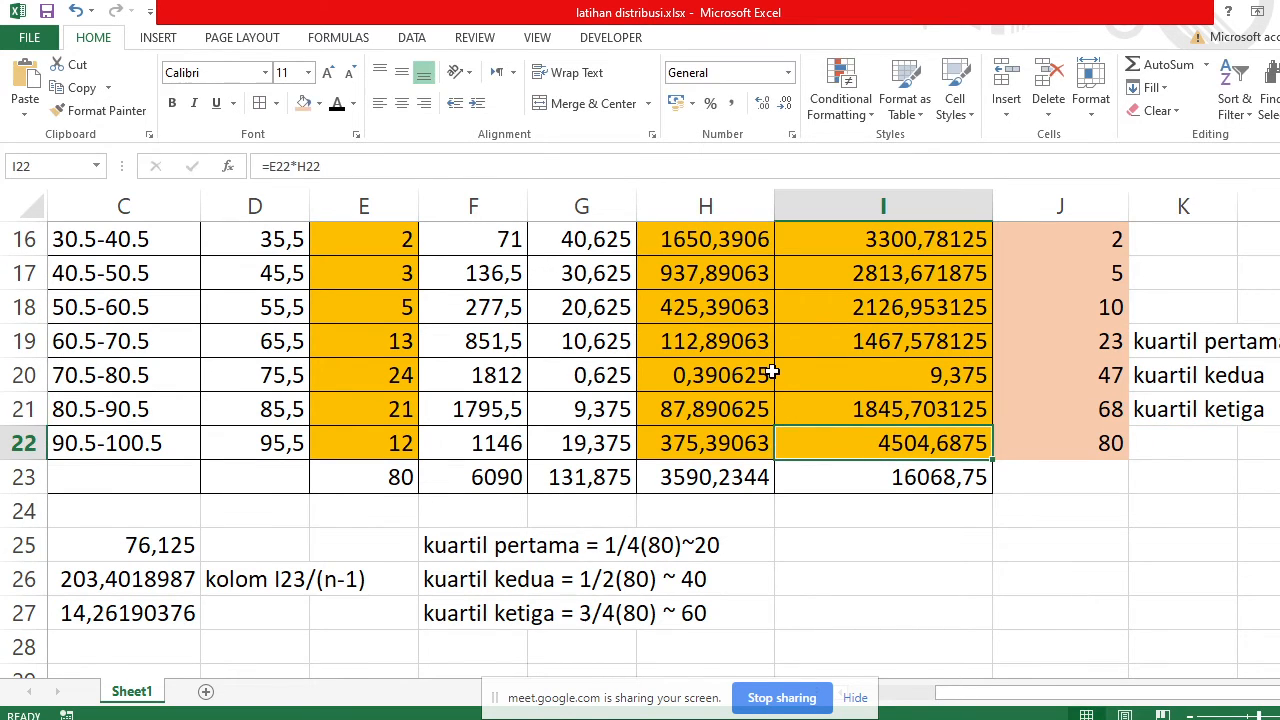
Examine the class boundaries in C19:C21 and the cumulative frequencies in J19:J20 for the quartile classes
scroll(800, 360, "up", 1)
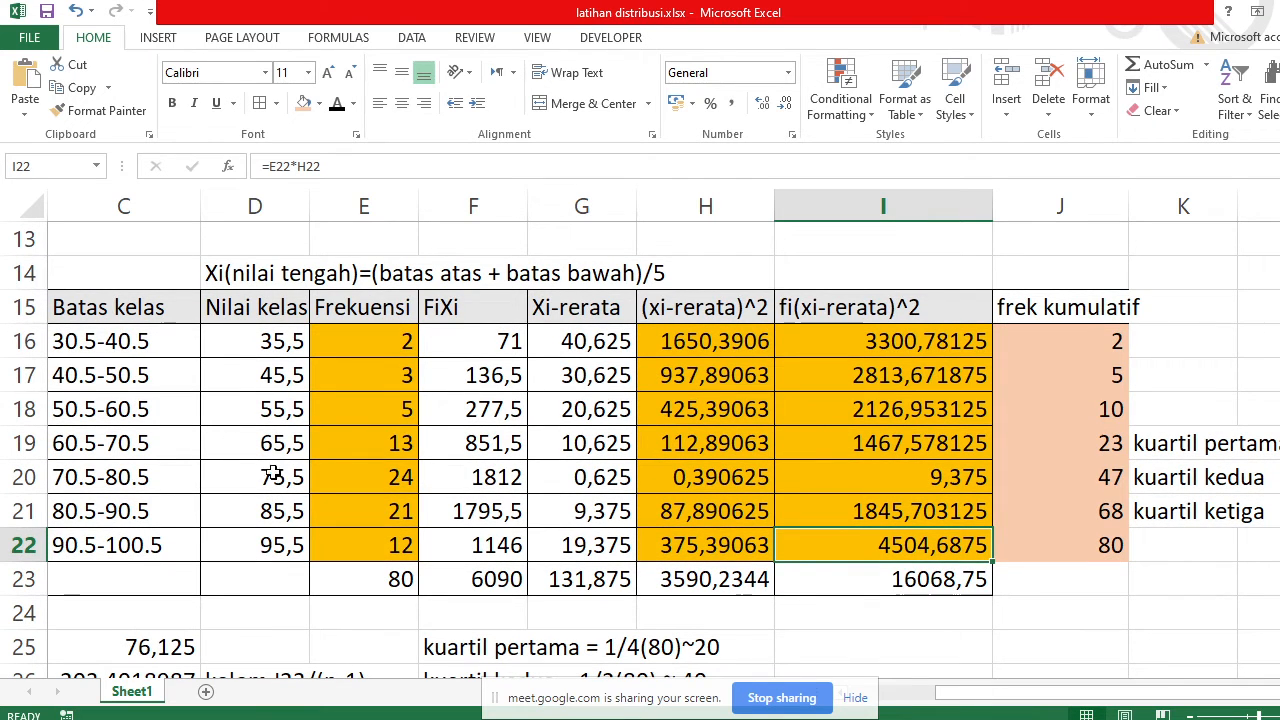
left_click_drag(944, 692, 900, 692)
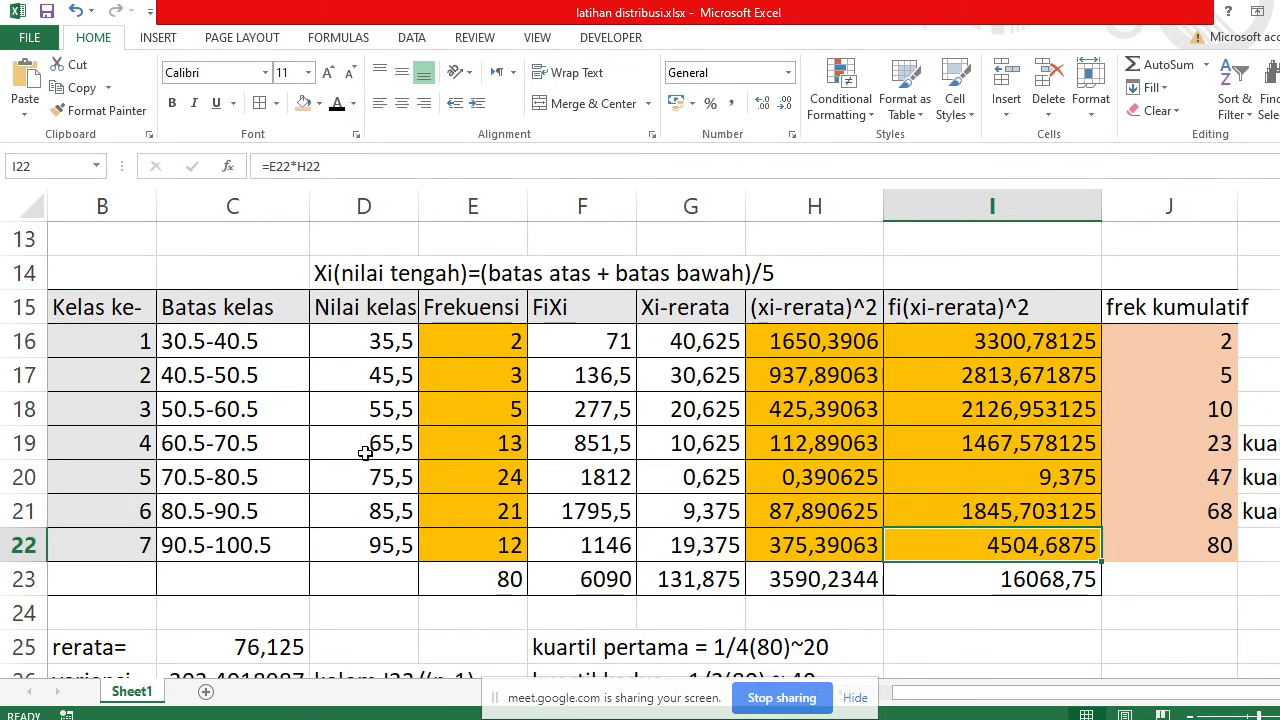
left_click(167, 443)
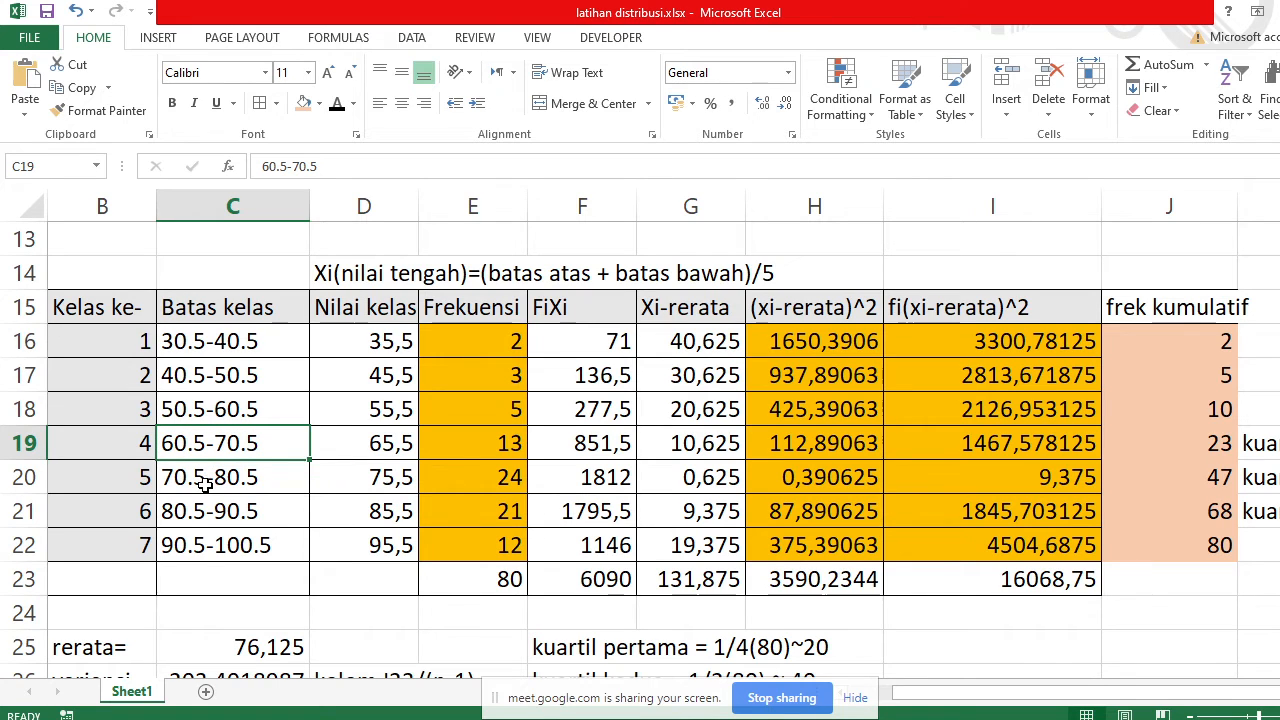
left_click(204, 480)
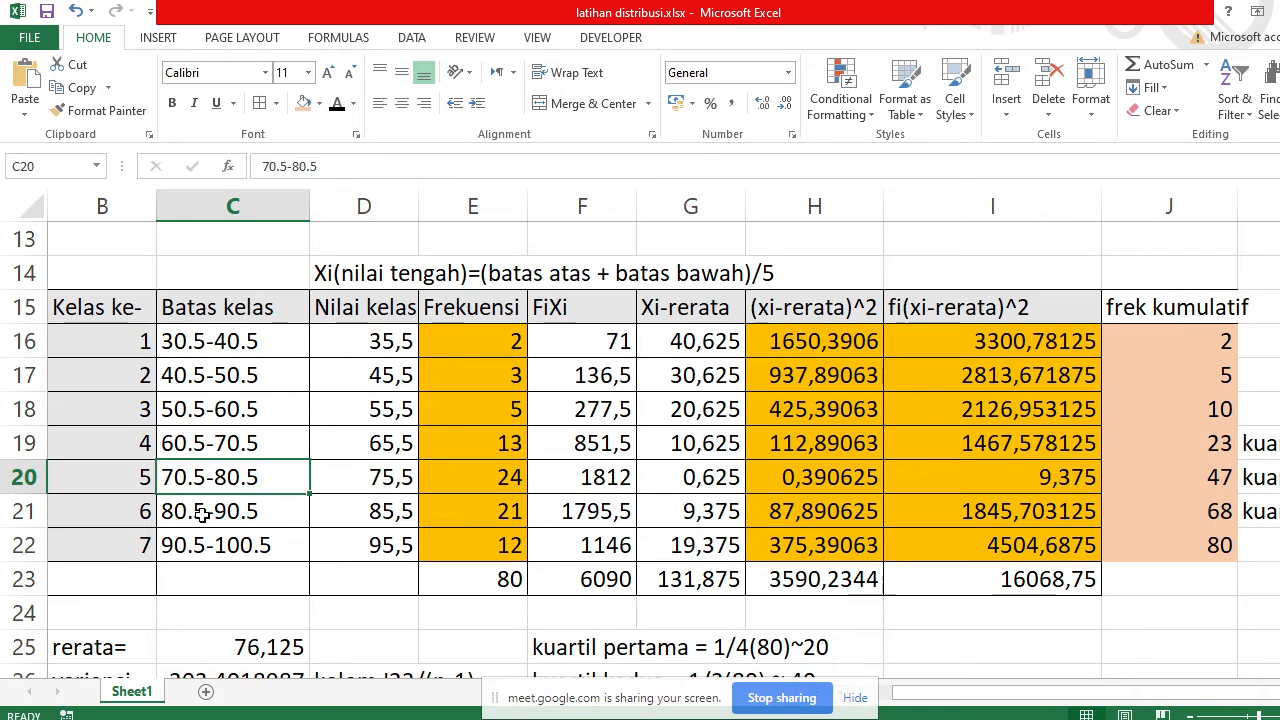
left_click(203, 514)
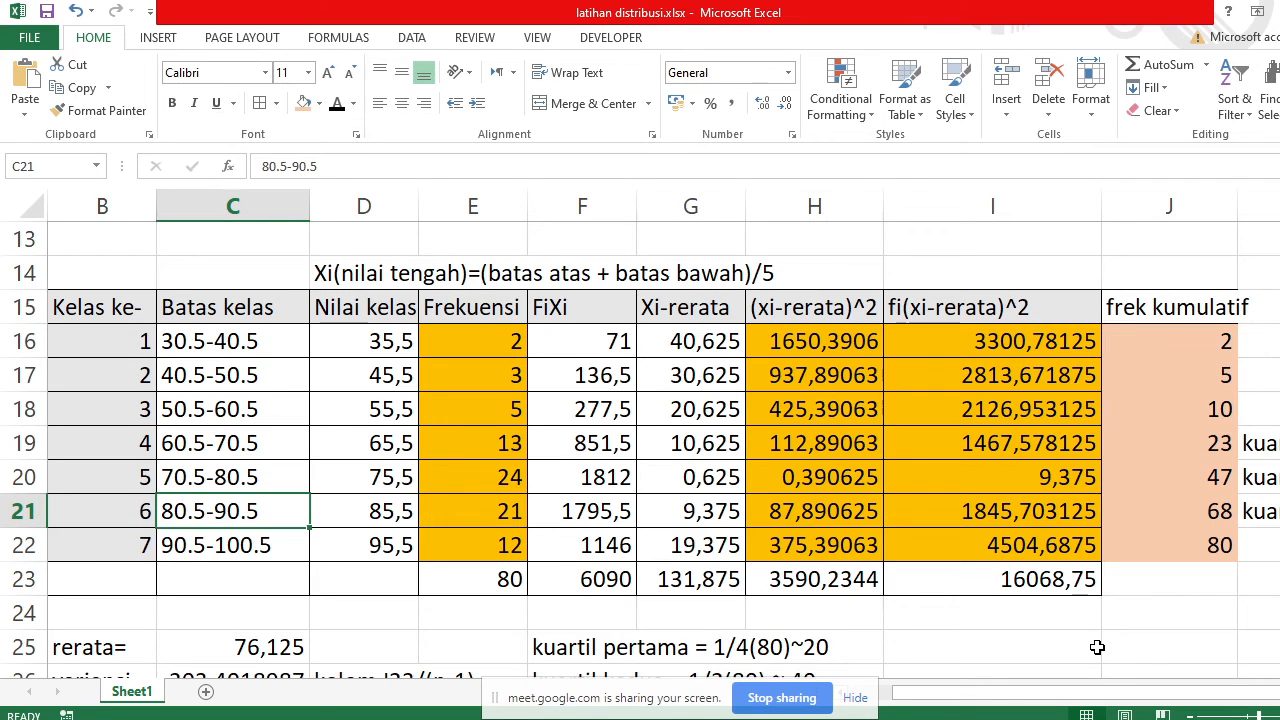
left_click_drag(1099, 696, 1114, 694)
left_click(1172, 450)
left_click(1183, 481)
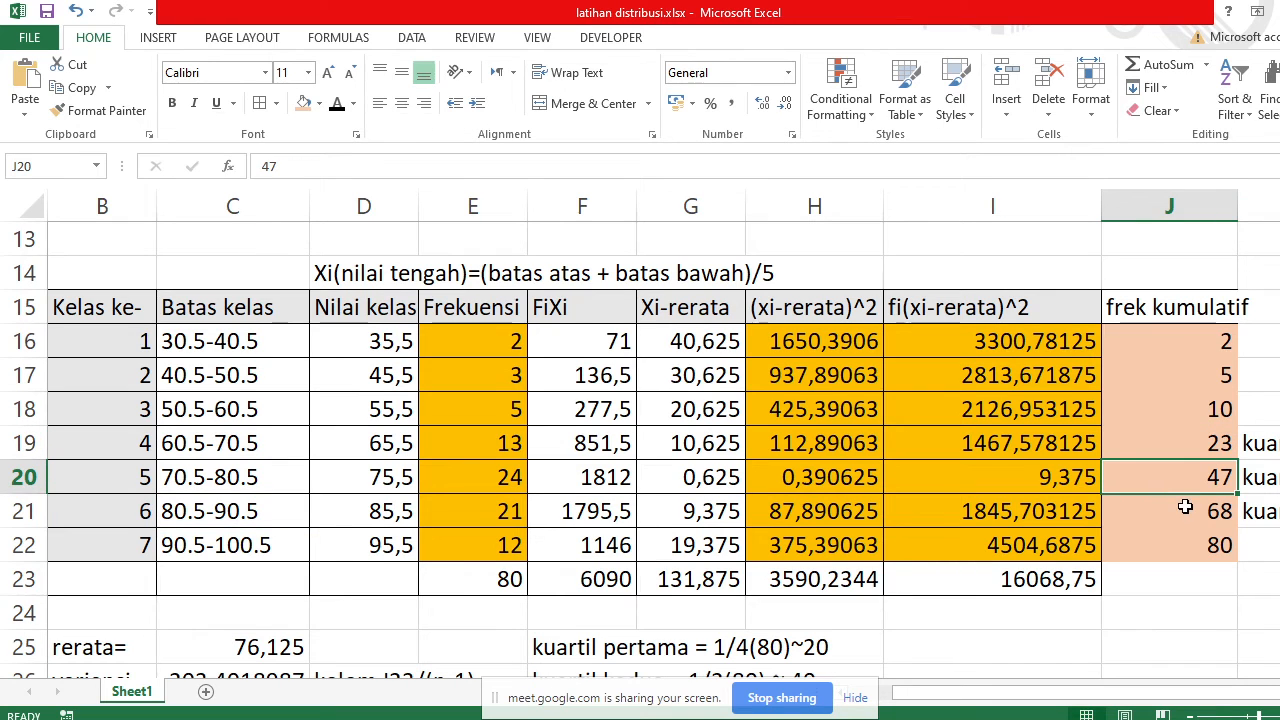
Compare the cumulative frequencies in J19 and J21 with the class frequencies in E19:E21
left_click(1185, 505)
left_click(1177, 442)
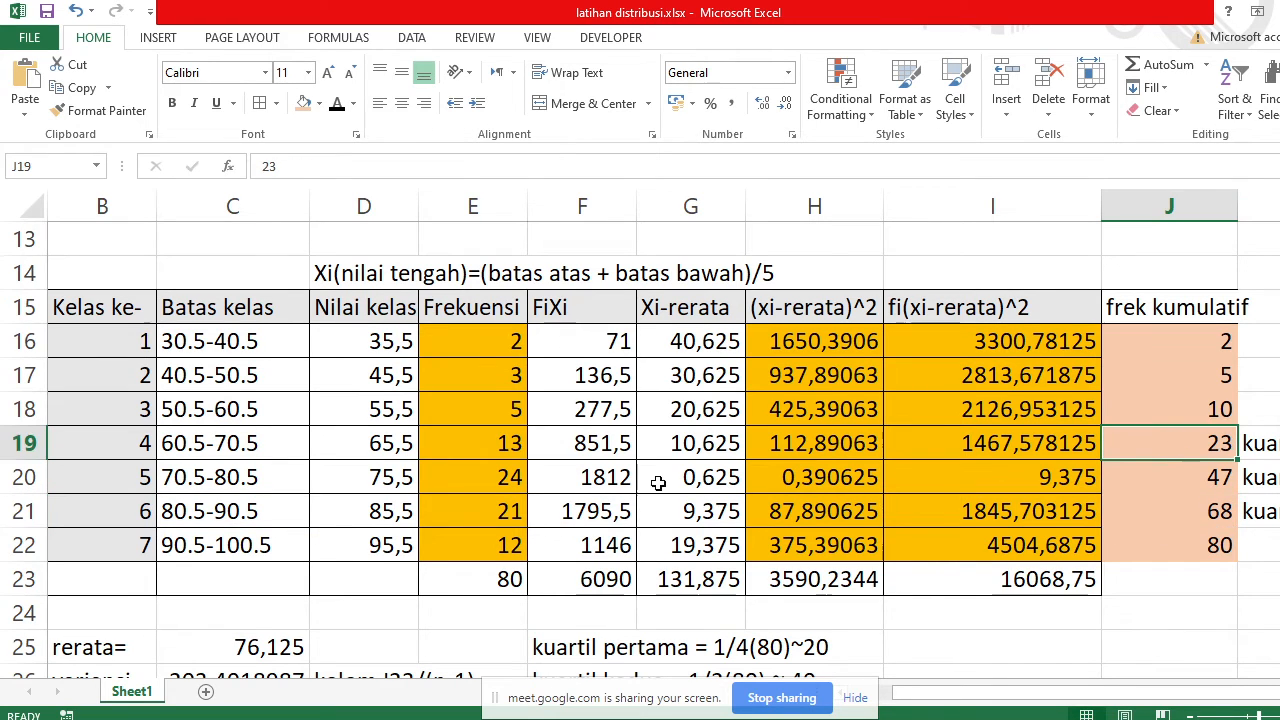
left_click(481, 449)
left_click(484, 470)
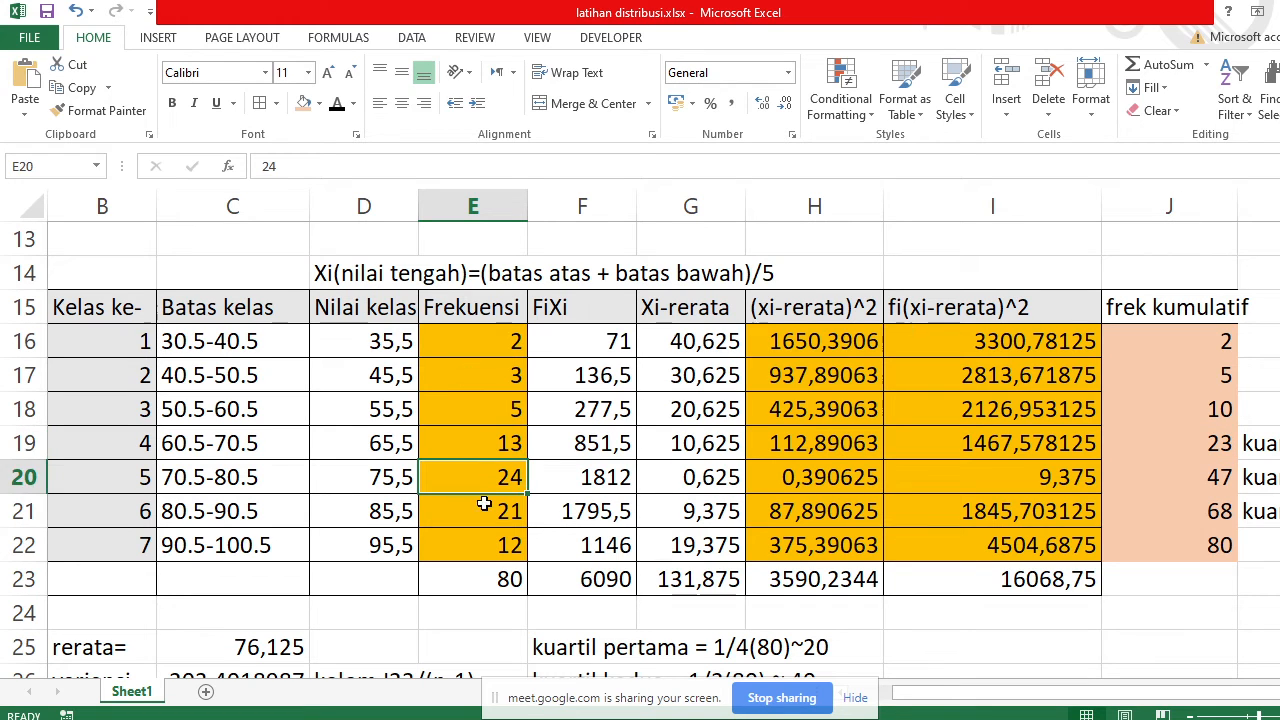
left_click(483, 506)
left_click(463, 449)
left_click(463, 480)
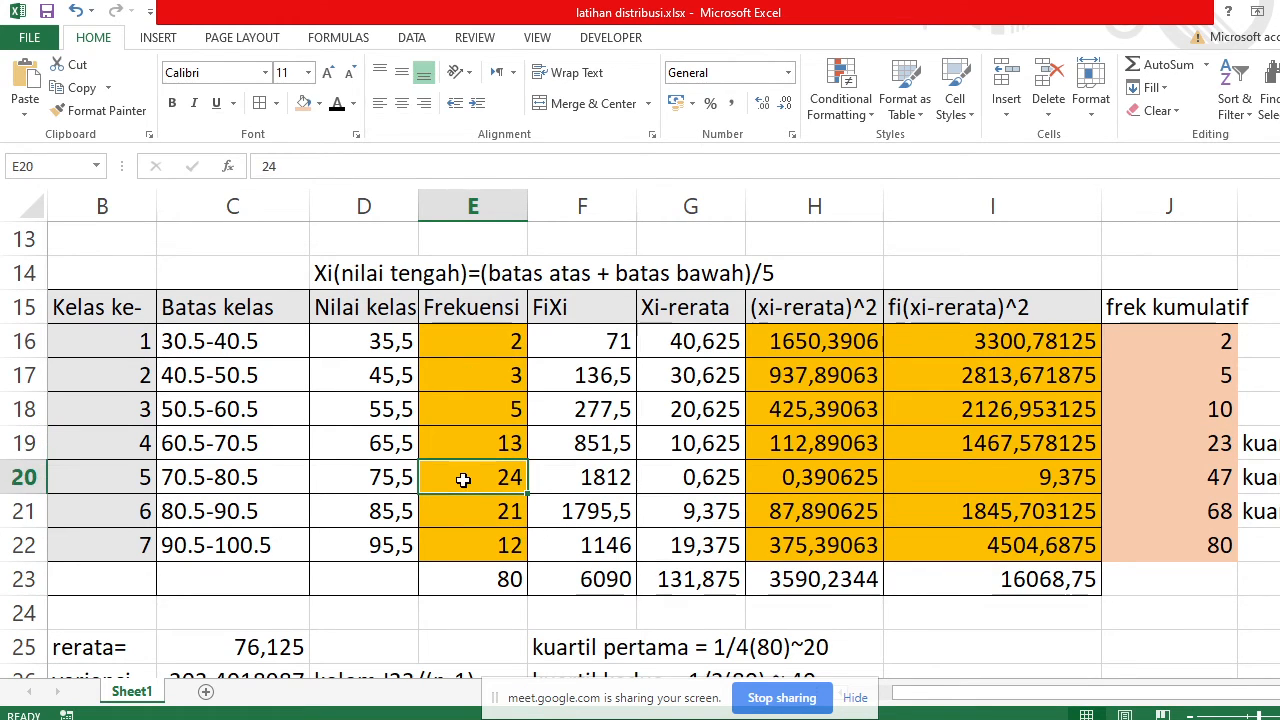
left_click(465, 515)
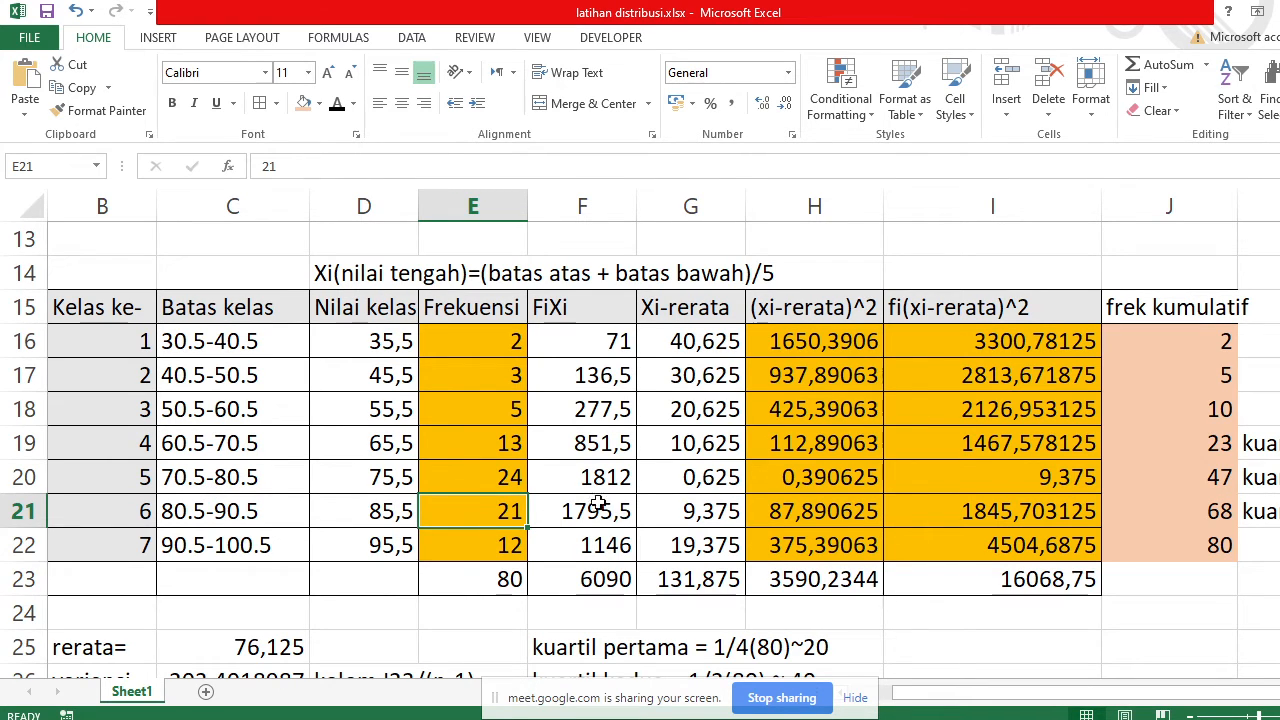
left_click(1220, 446)
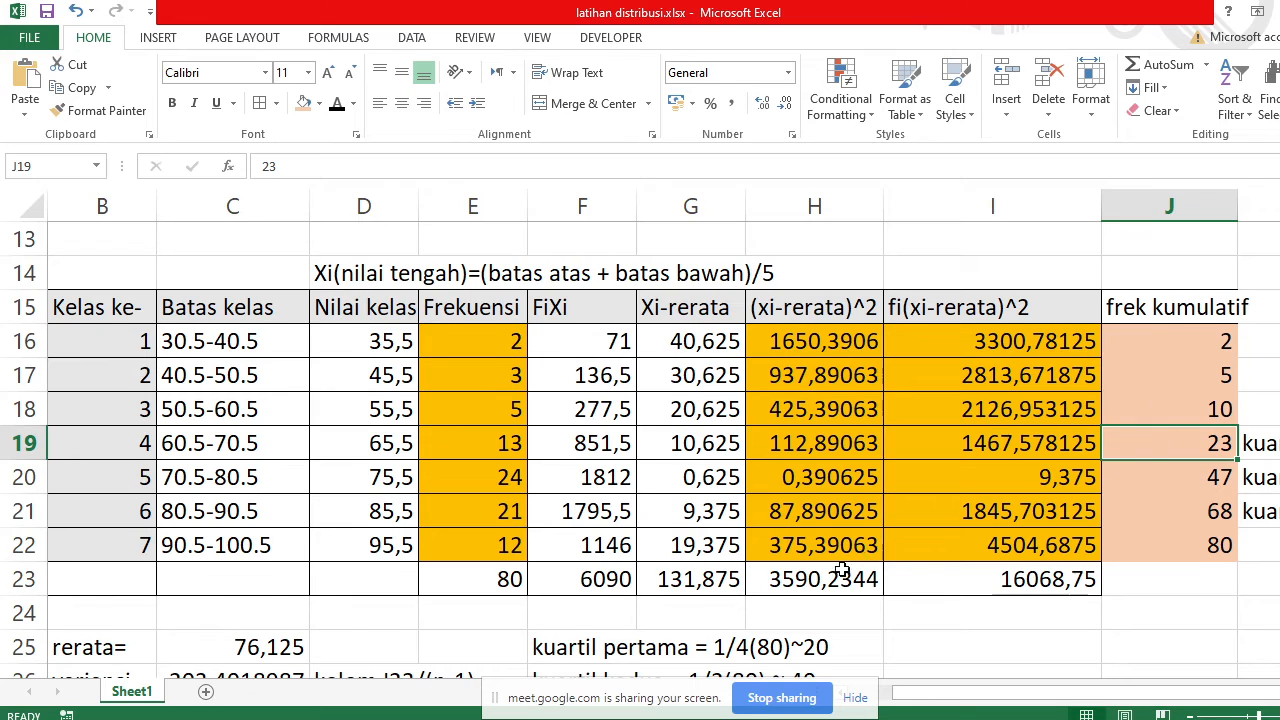
Examine the class boundaries of all seven classes in C16:C22
scroll(760, 500, "down", 1)
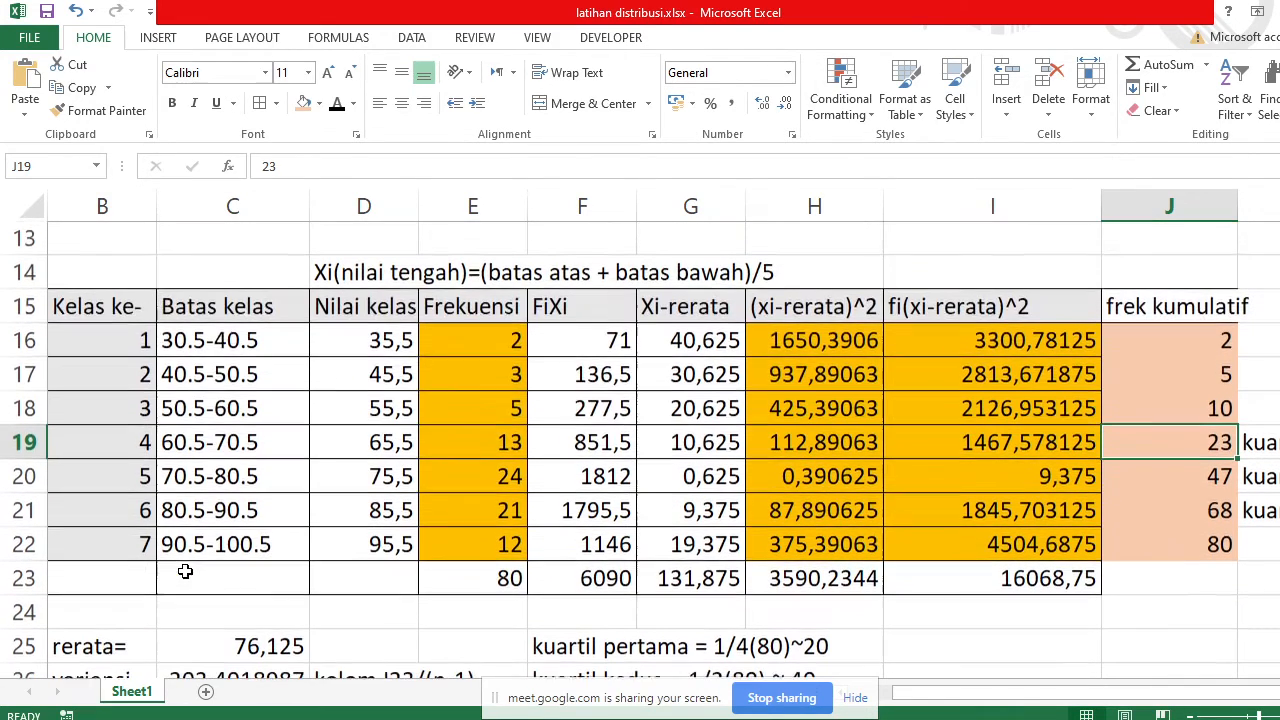
scroll(182, 562, "up", 1)
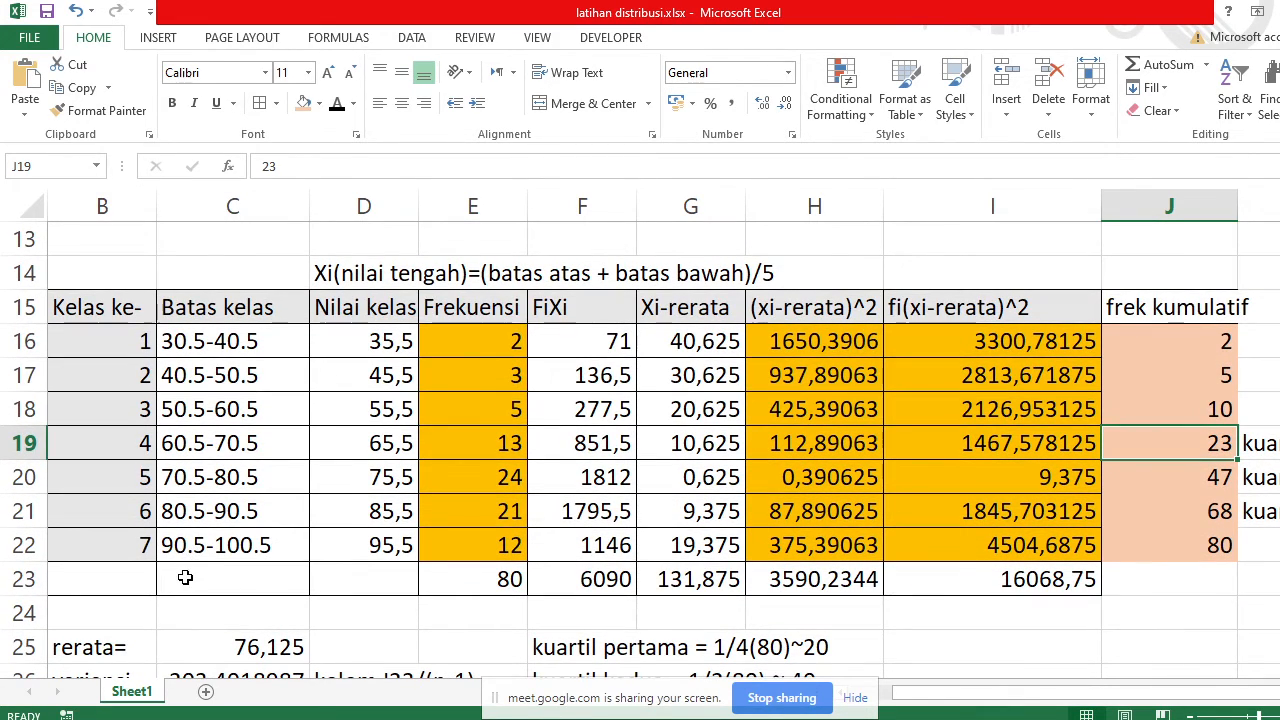
scroll(183, 566, "down", 1)
scroll(186, 576, "up", 1)
left_click(278, 272)
left_click(257, 340)
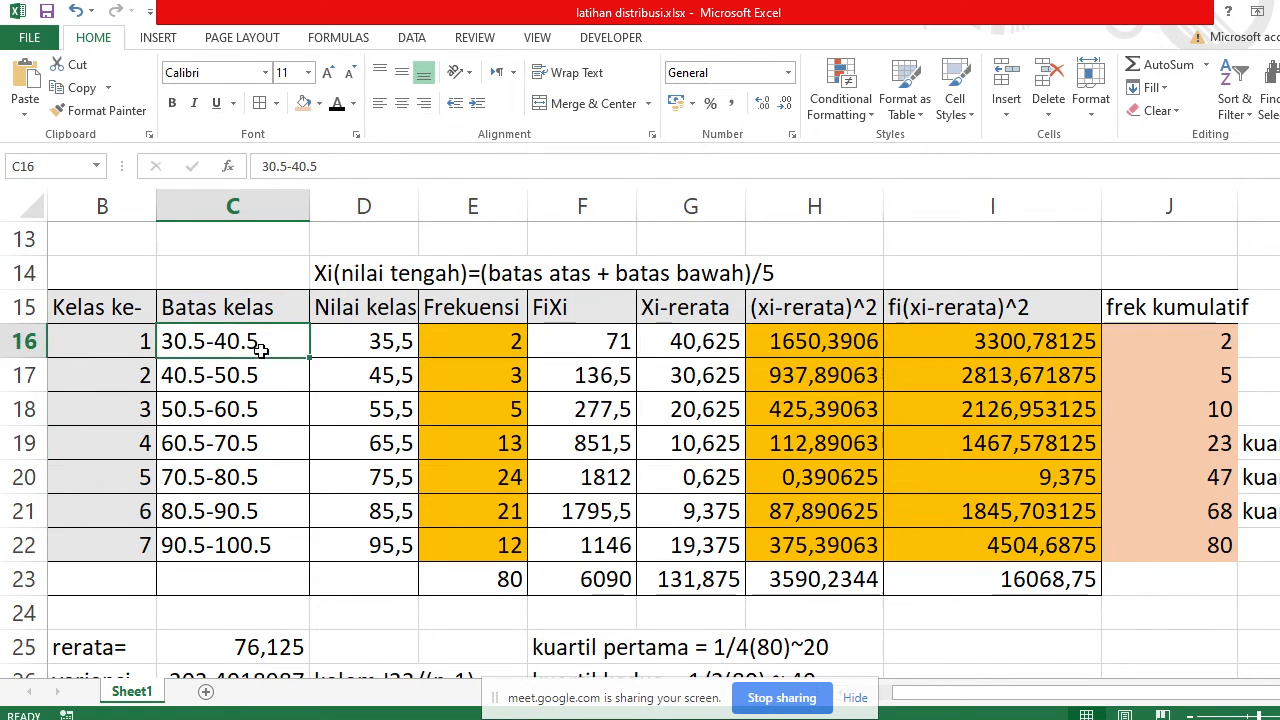
left_click(263, 374)
left_click(264, 405)
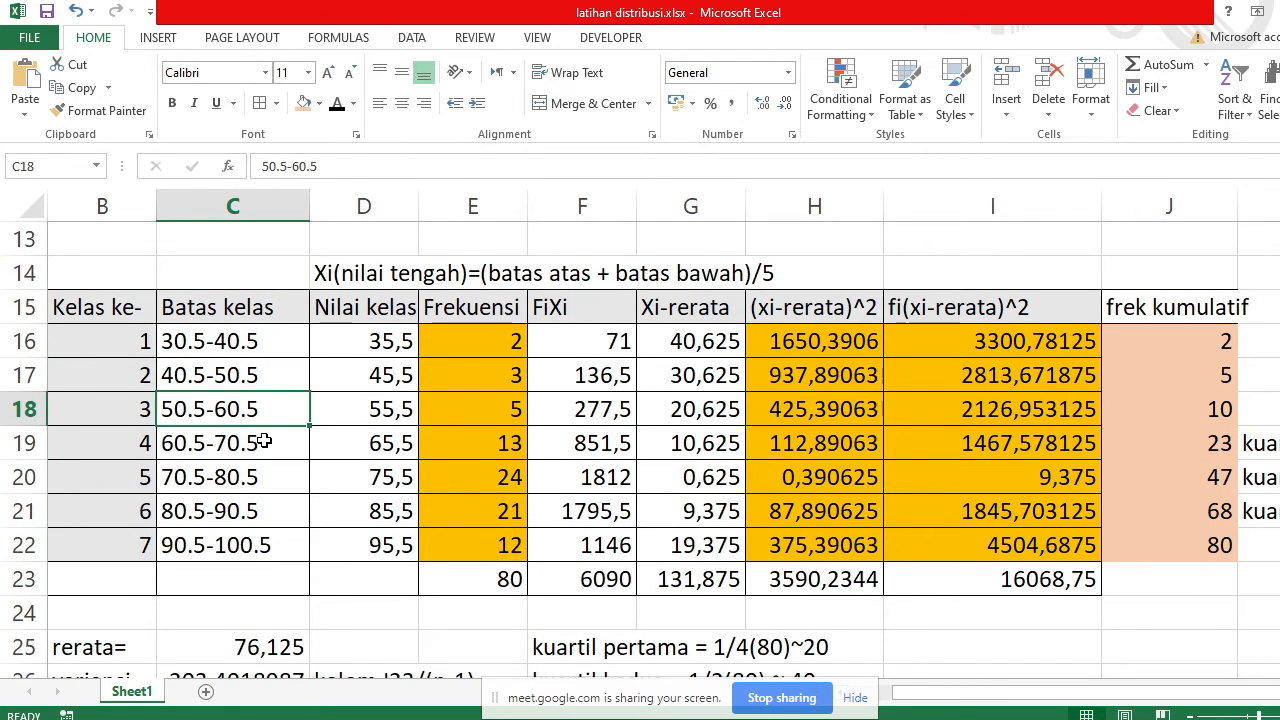
left_click(265, 443)
left_click(272, 486)
left_click(257, 509)
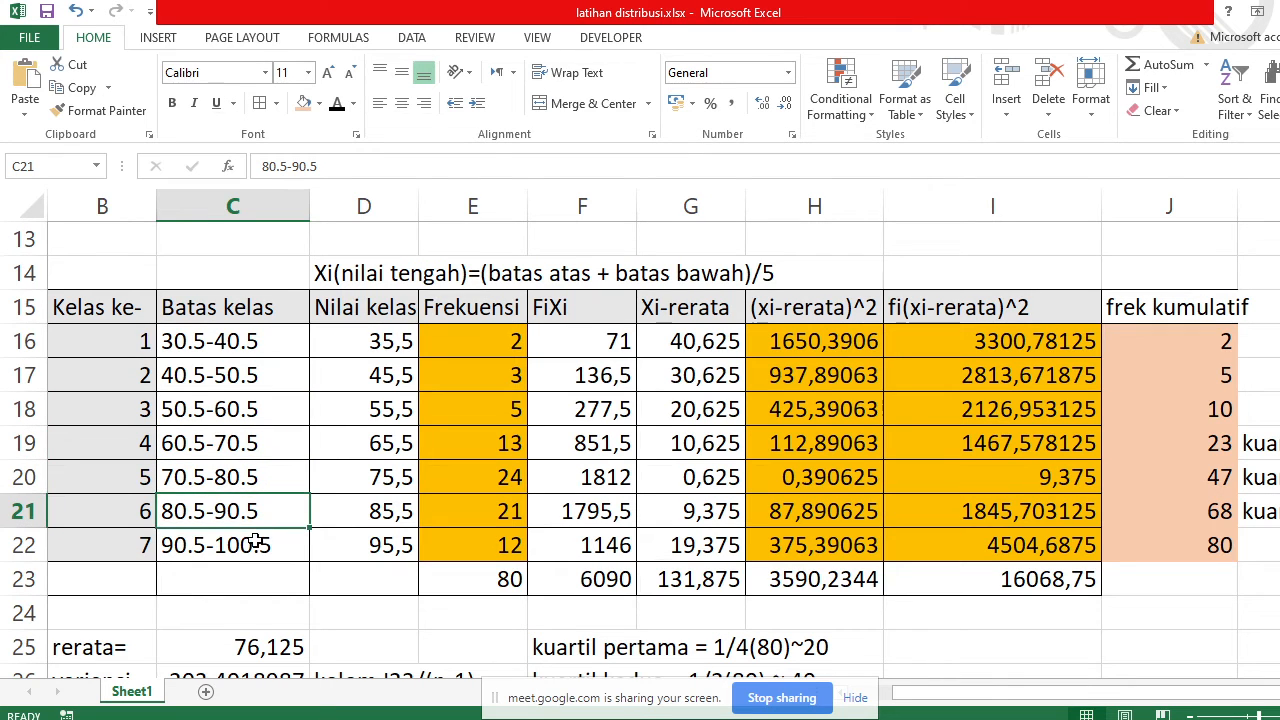
left_click(256, 542)
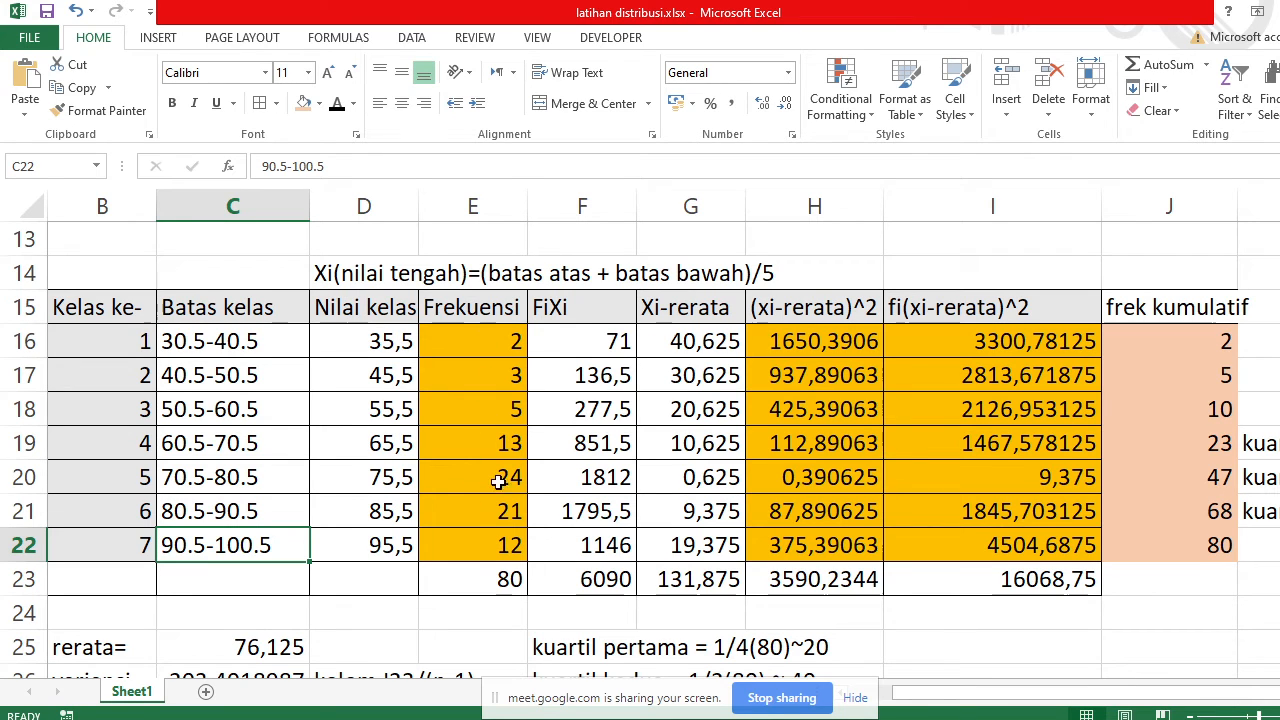
Review the FiXi heading in F15, the total in I23 and the squared deviation formulas in H17:H20
left_click(568, 308)
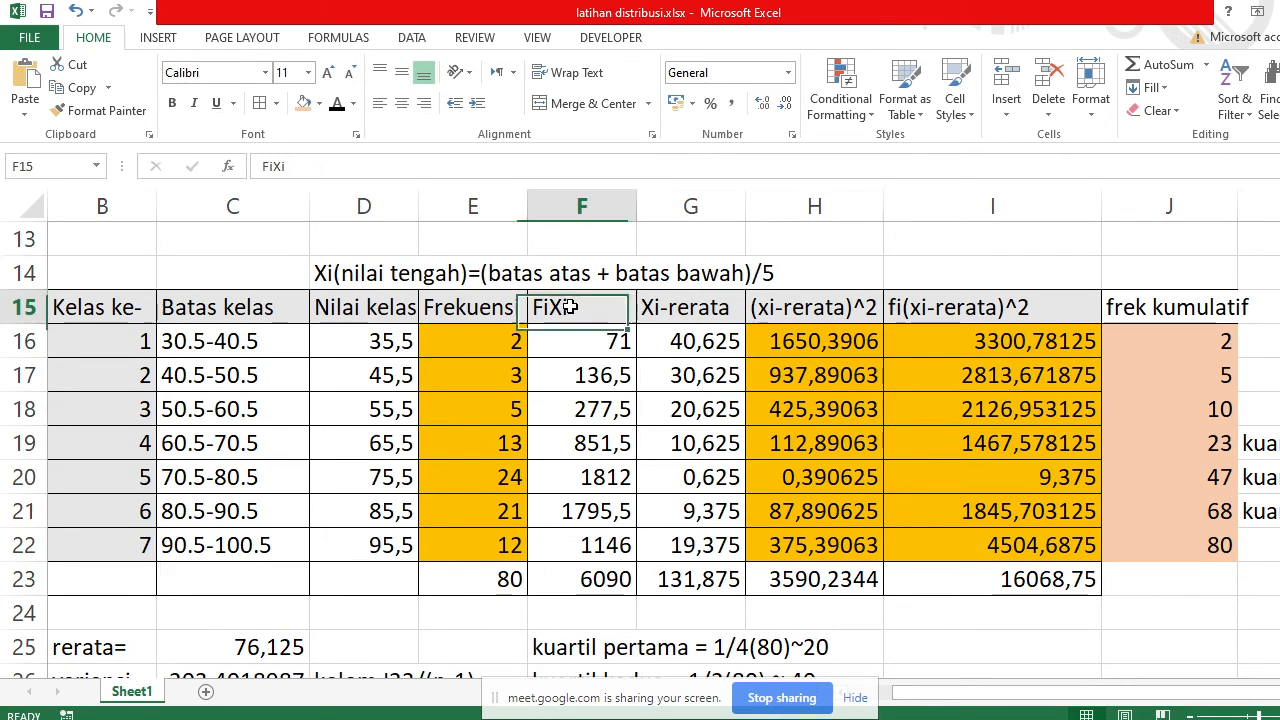
left_click(1084, 583)
left_click(553, 310)
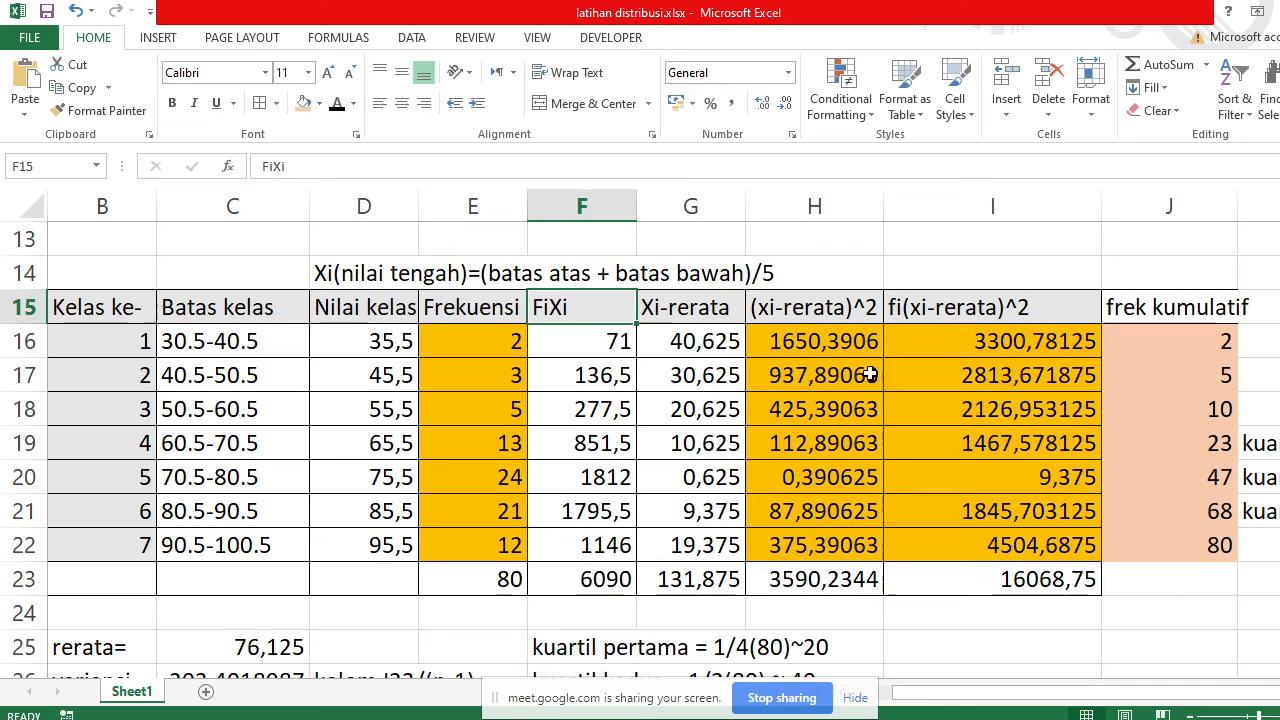
left_click(862, 411)
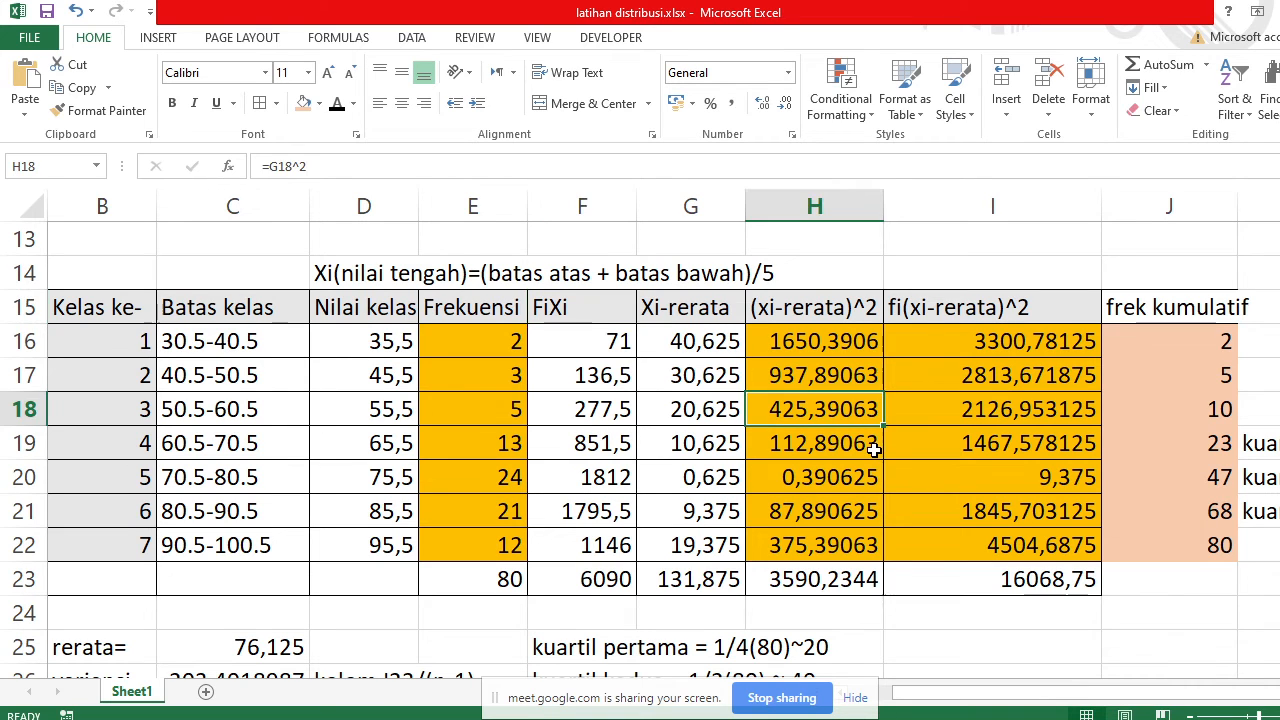
left_click(874, 450)
left_click(868, 478)
left_click(851, 440)
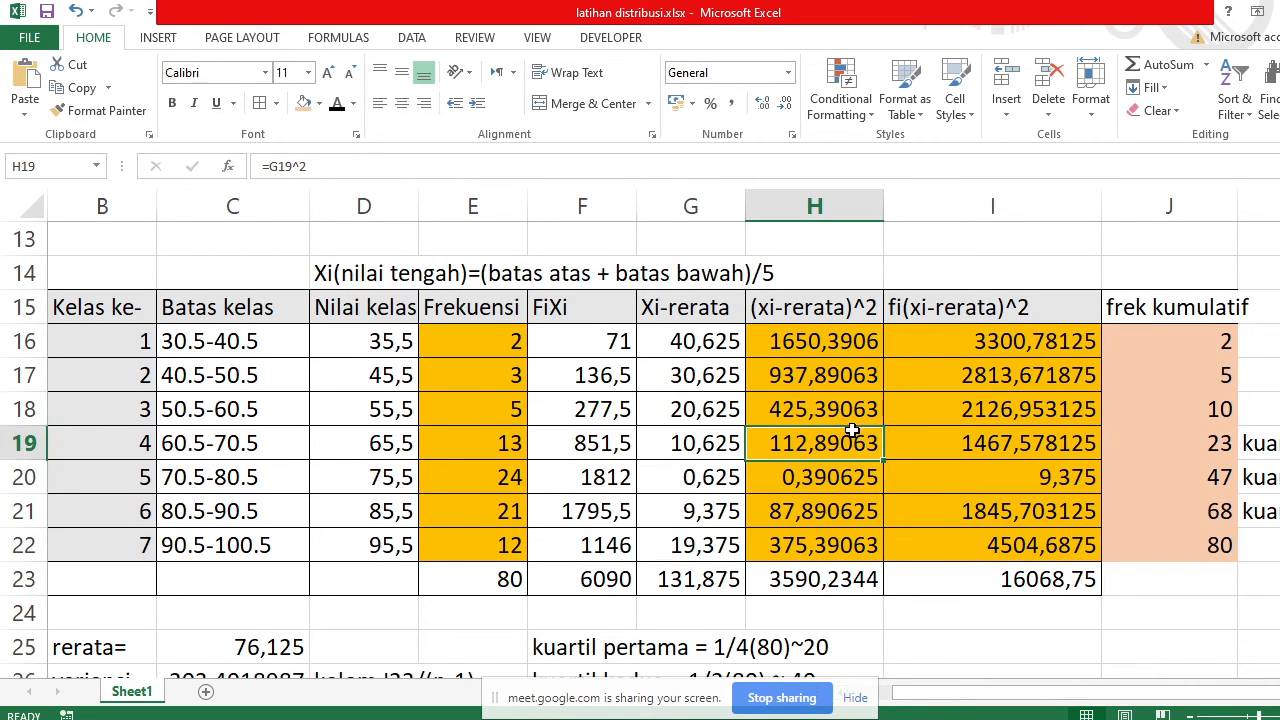
left_click(842, 409)
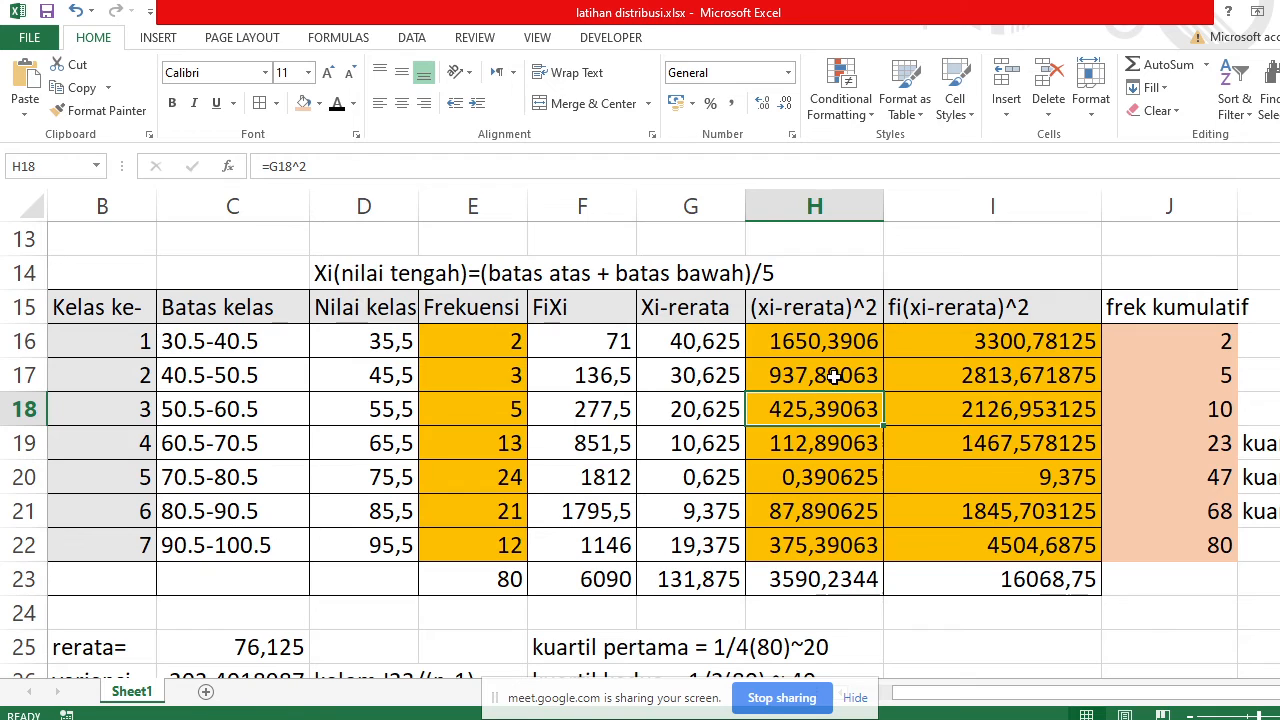
left_click(834, 376)
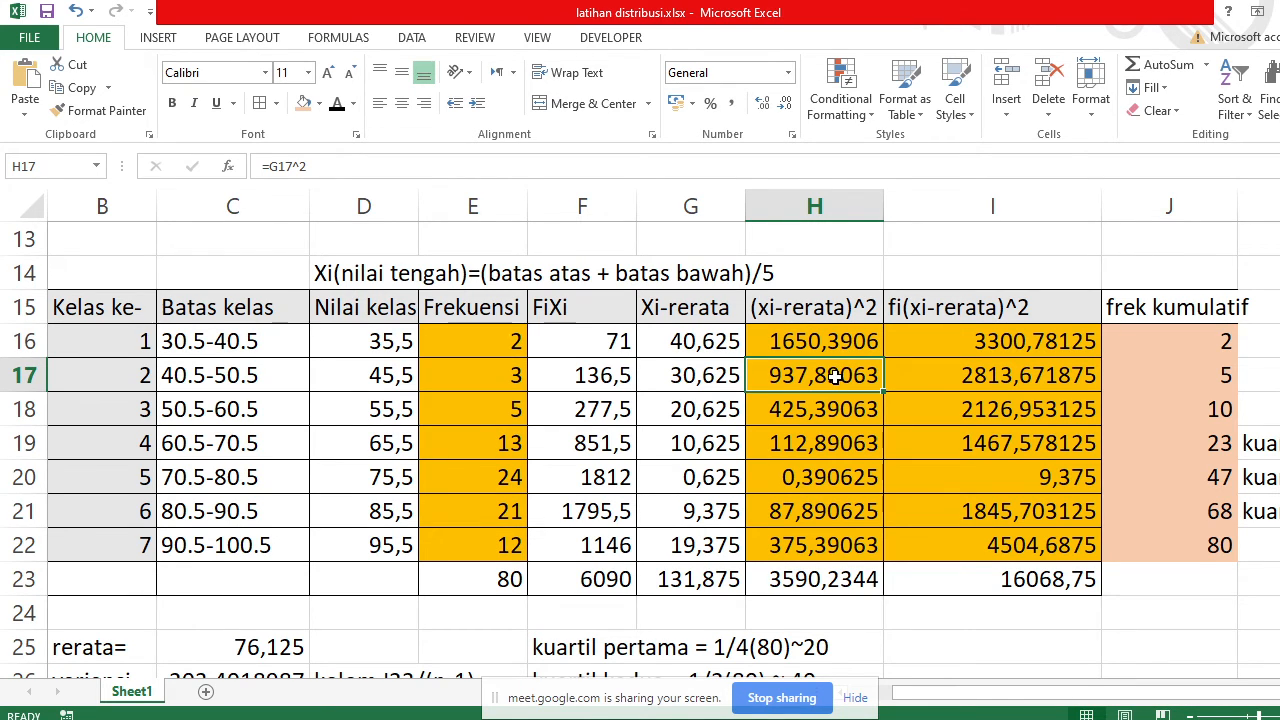
Examine the variance formula in C26 and the standard deviation formula in C27
scroll(830, 443, "down", 1)
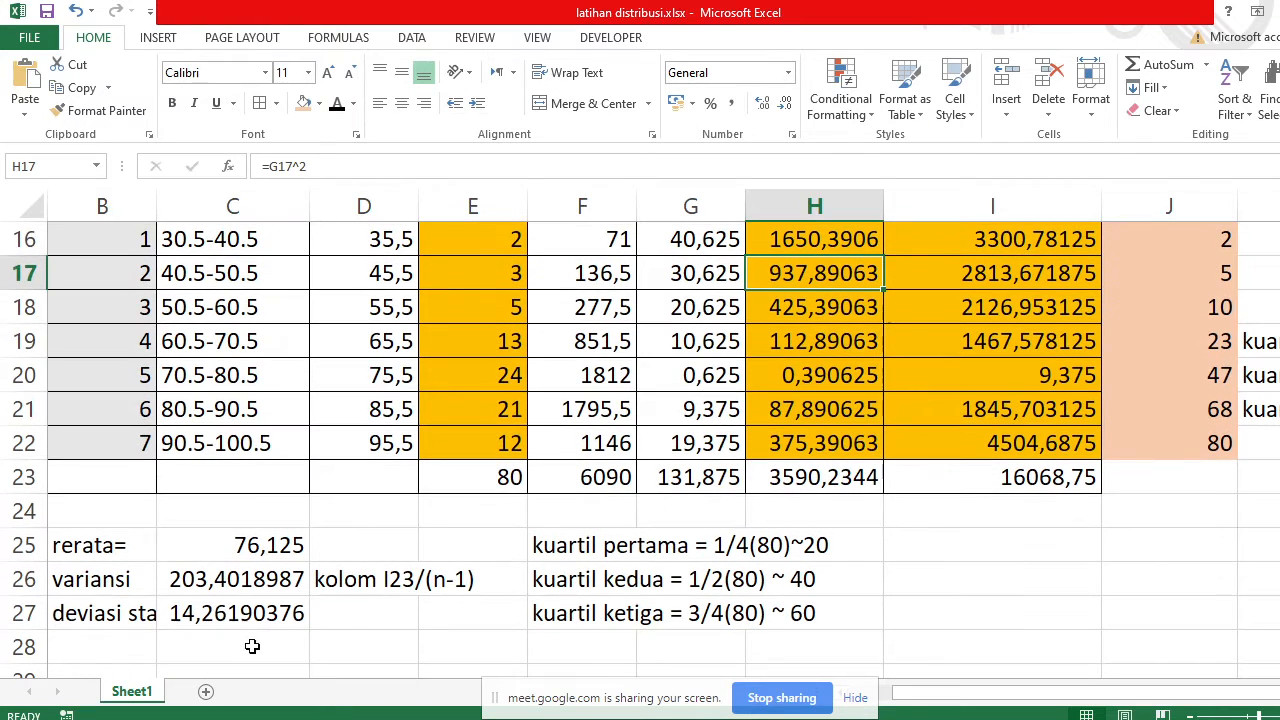
left_click(229, 617)
left_click(228, 582)
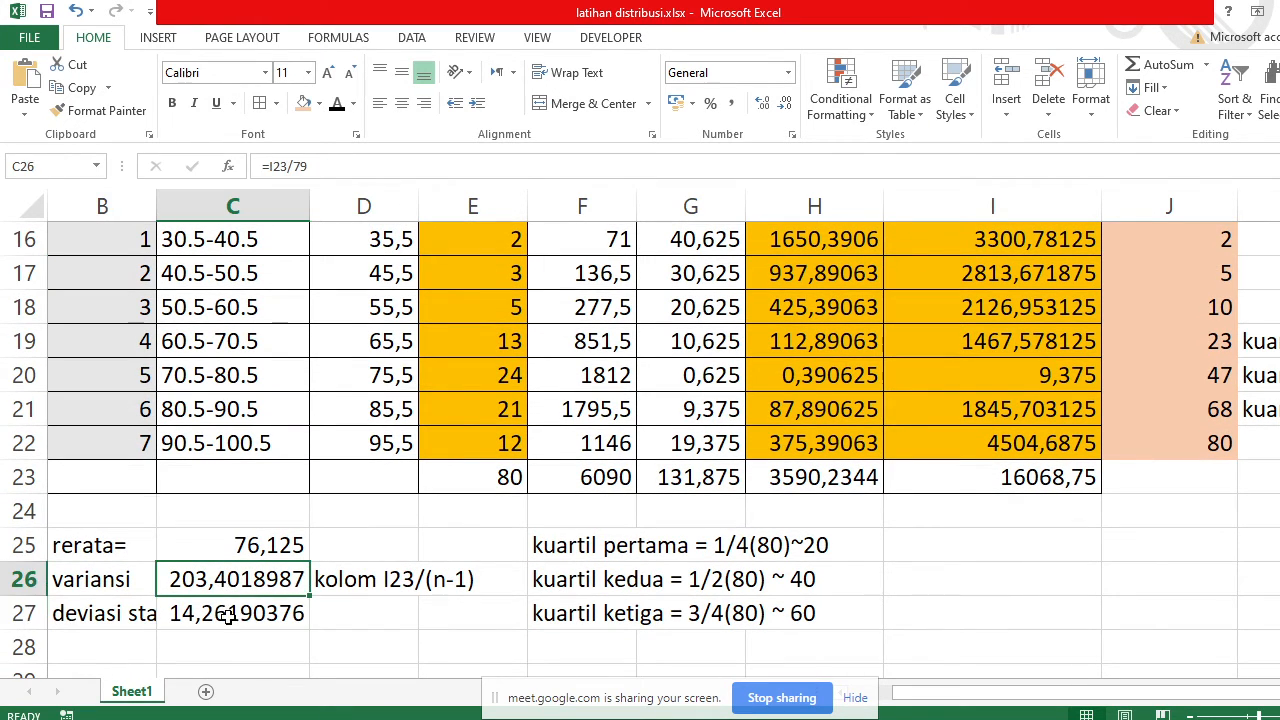
left_click(228, 617)
left_click(231, 579)
left_click(226, 603)
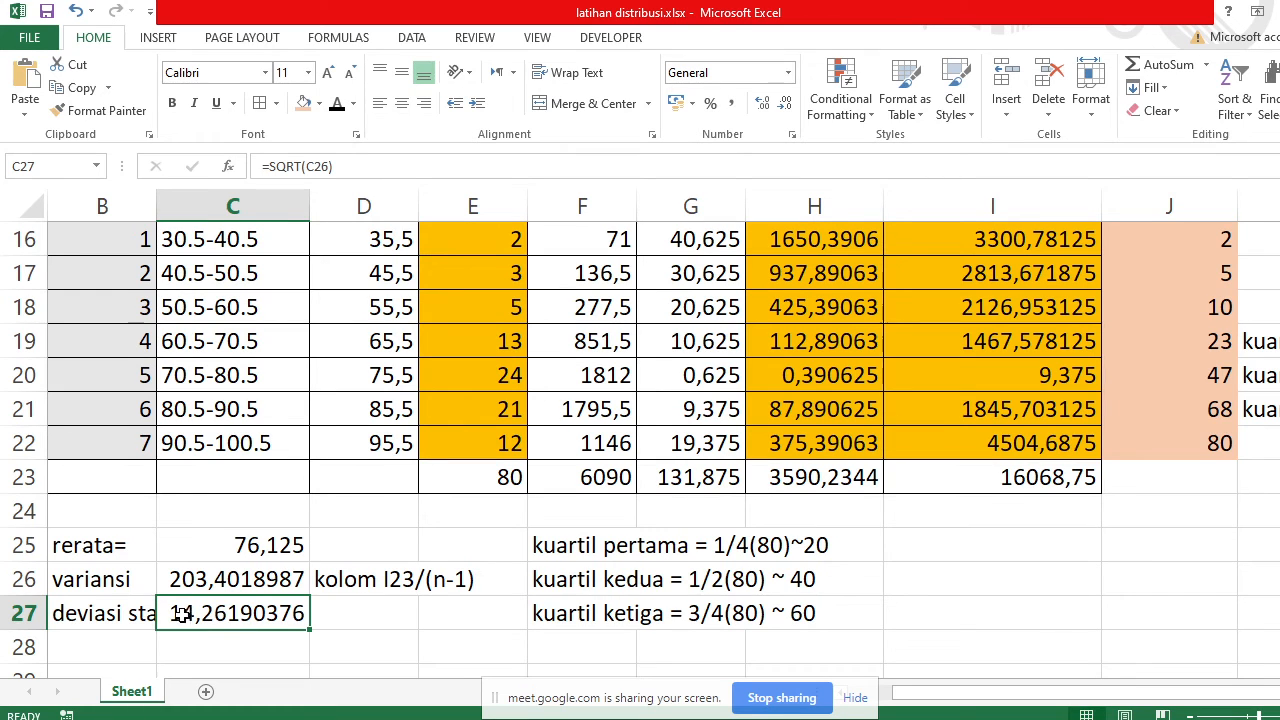
left_click(232, 586)
left_click(231, 618)
left_click(222, 584)
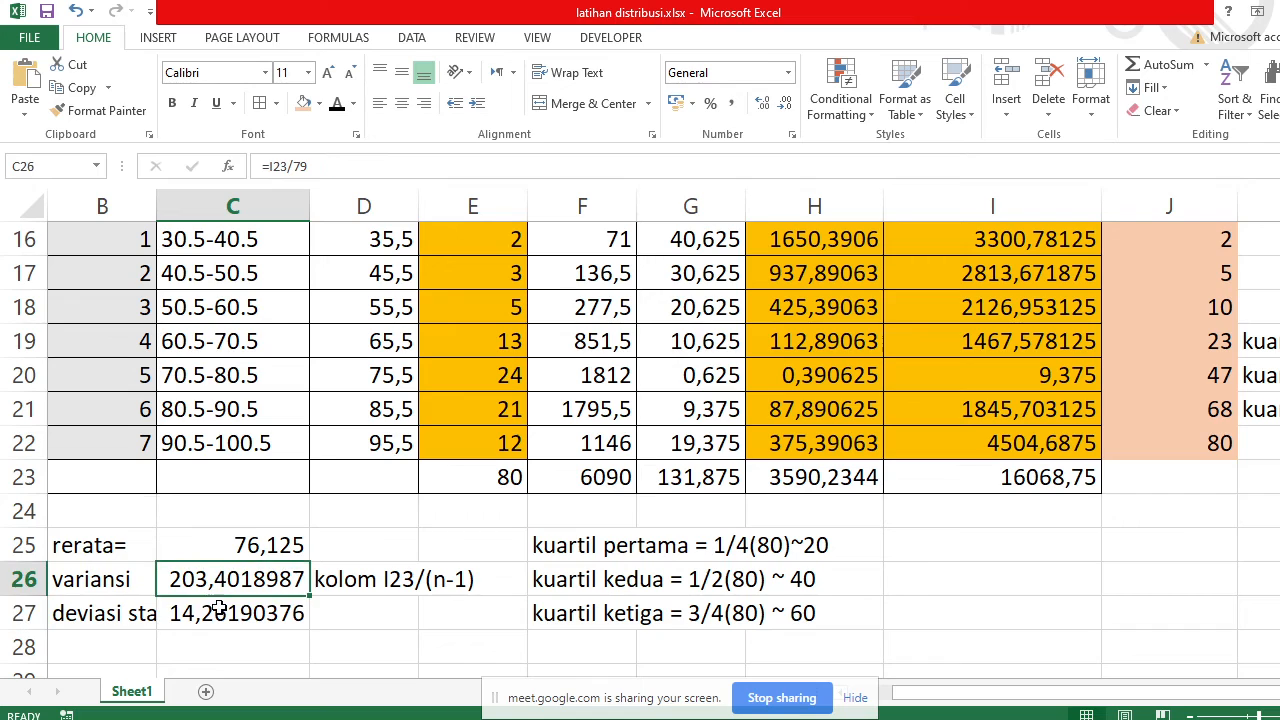
left_click(224, 603)
left_click(222, 582)
Review the Xi-rerata deviation formulas in G16 and G18 and the summary results below the table
scroll(510, 495, "up", 2)
scroll(514, 497, "down", 2)
scroll(512, 495, "up", 3)
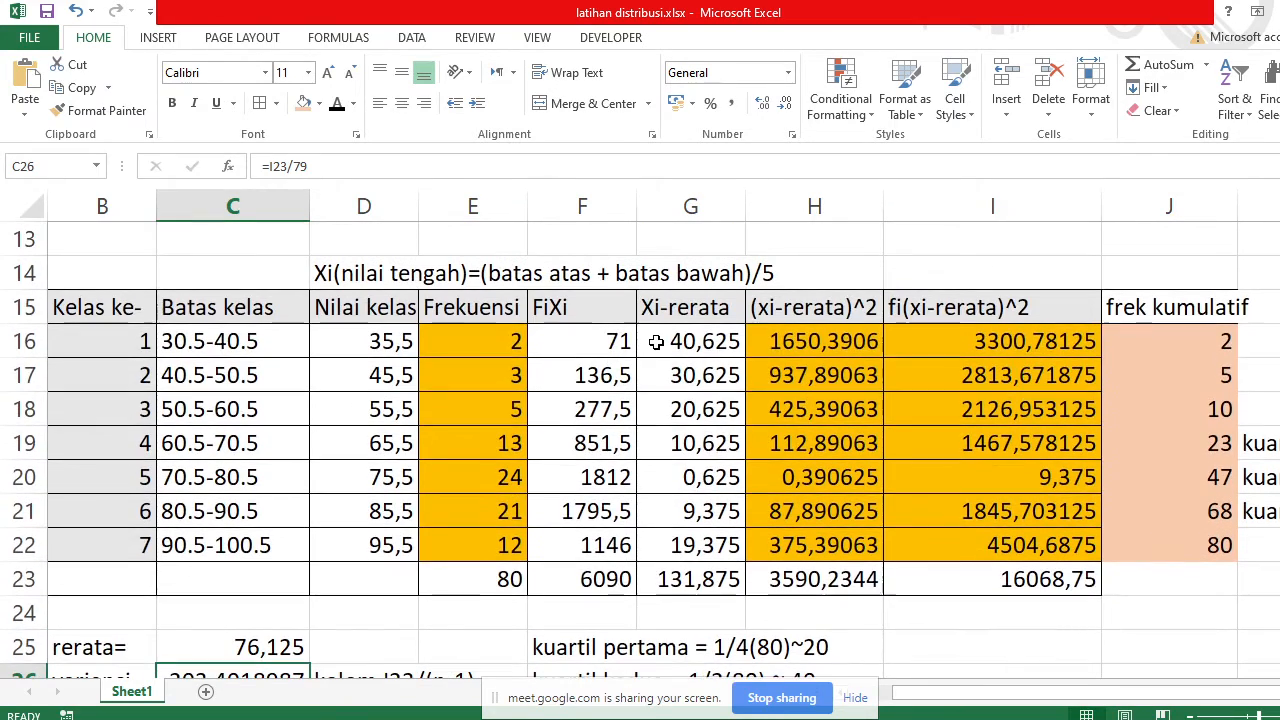
left_click(657, 342)
left_click(671, 399)
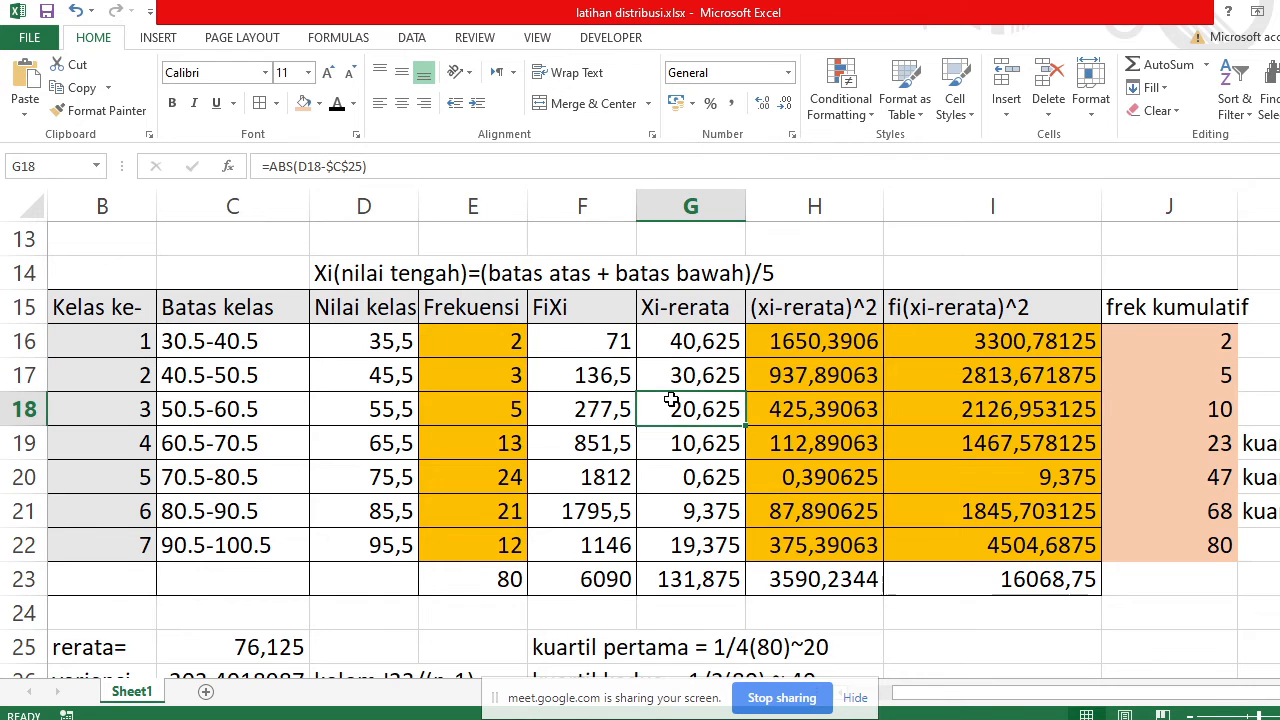
scroll(671, 399, "down", 2)
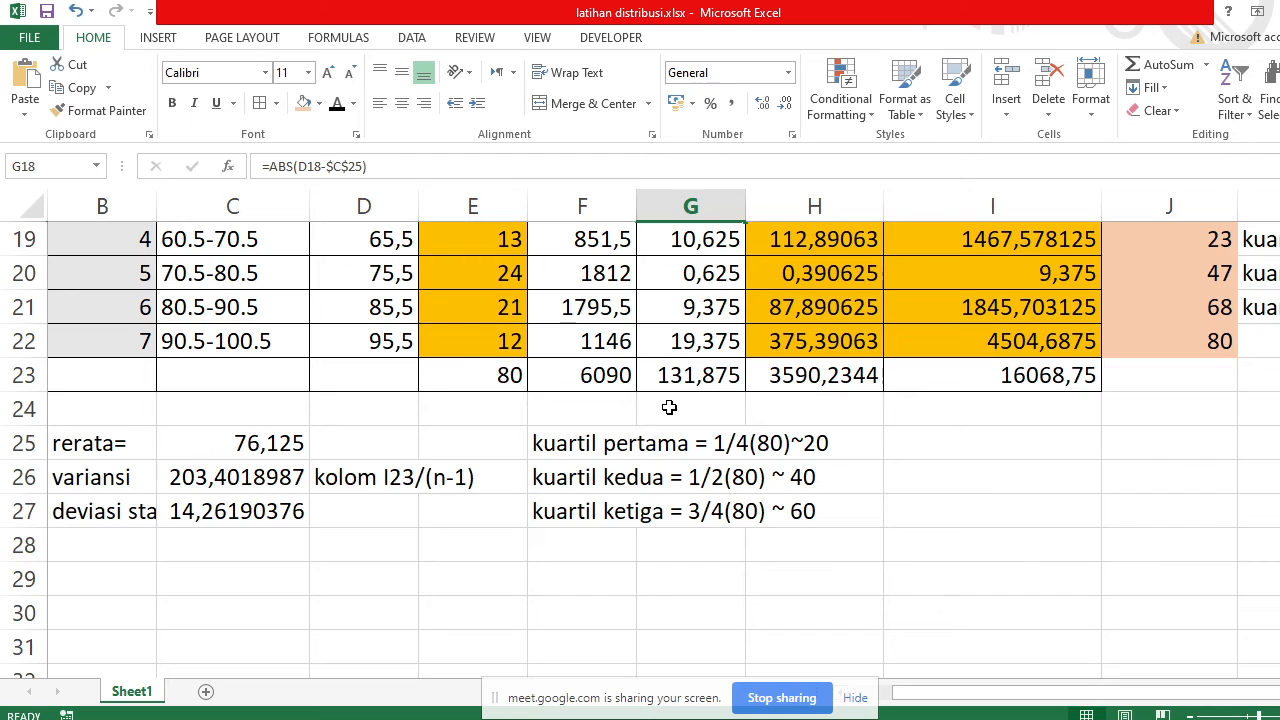
Stop sharing the screen and switch to the Google Meet window to check the in-call messages
left_click(789, 698)
mouse_move(616, 718)
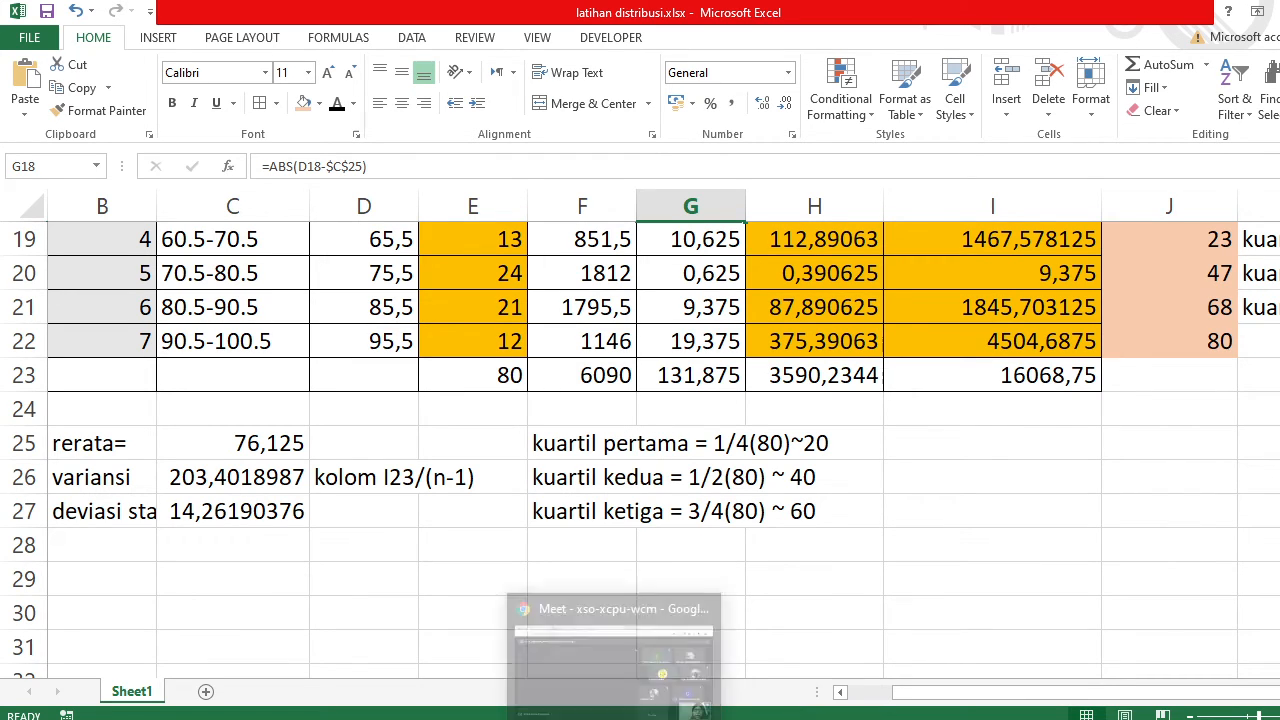
left_click(587, 669)
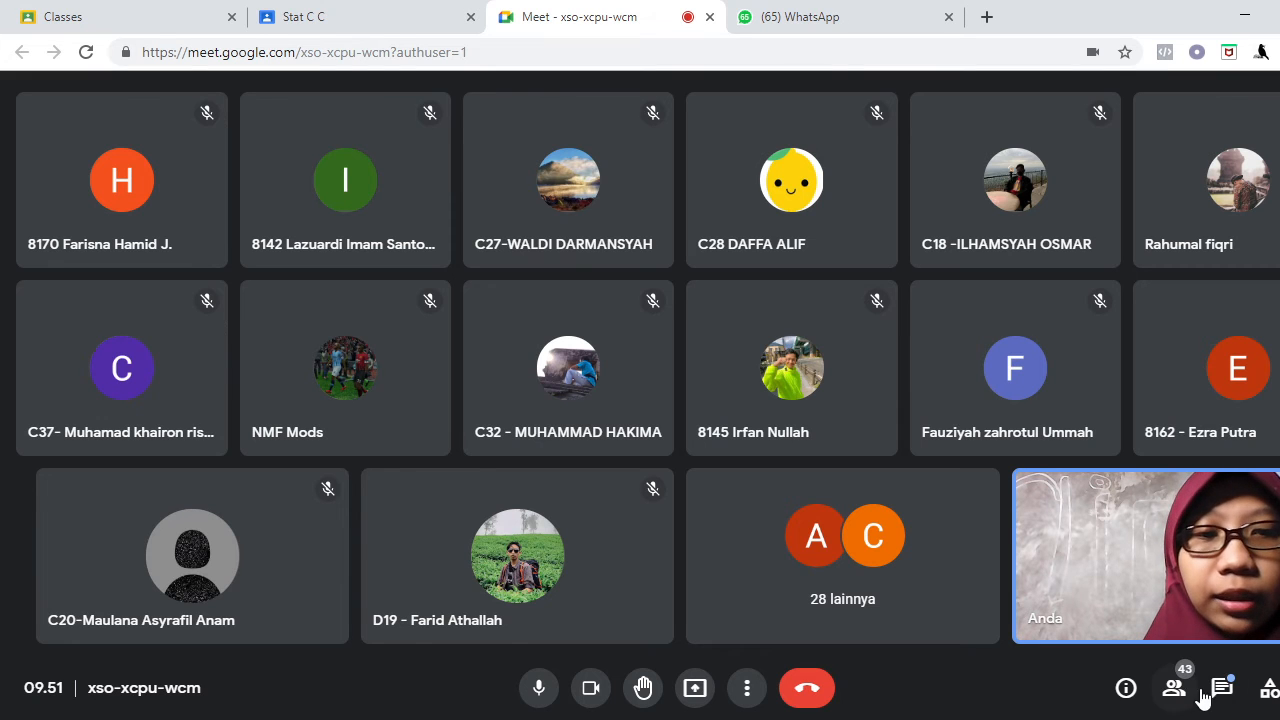
left_click(1222, 688)
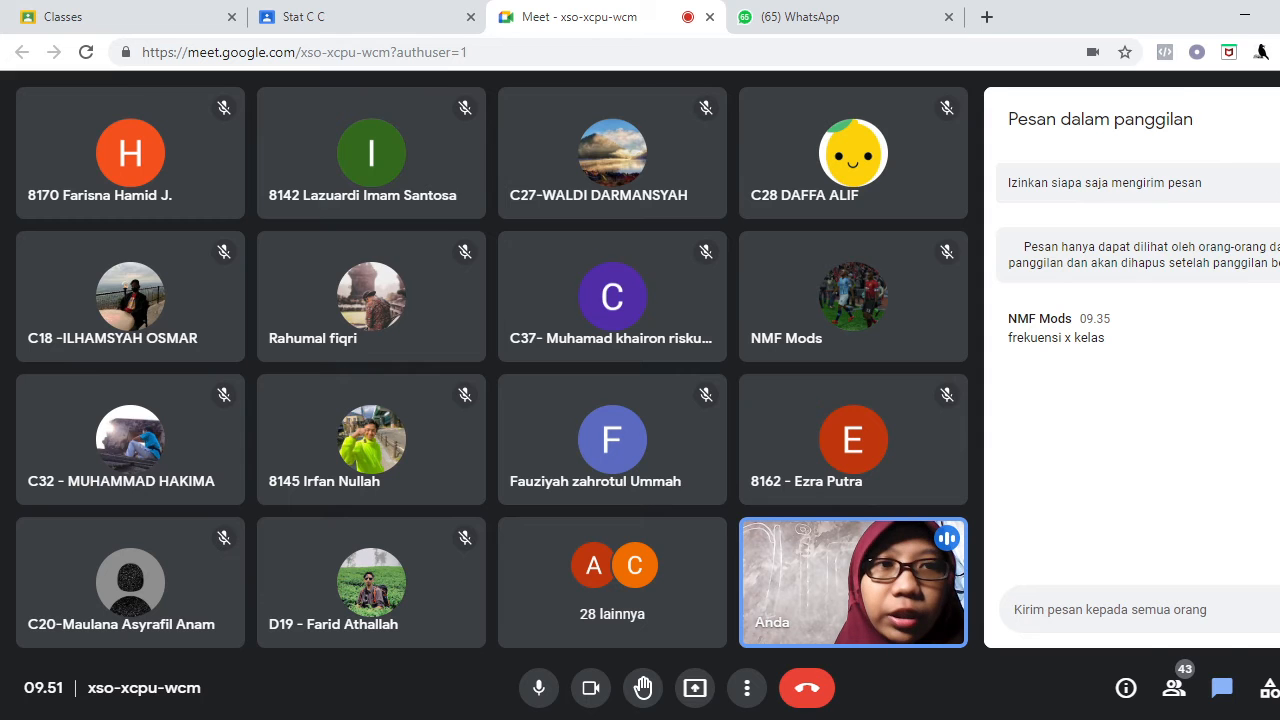
left_click(1279, 119)
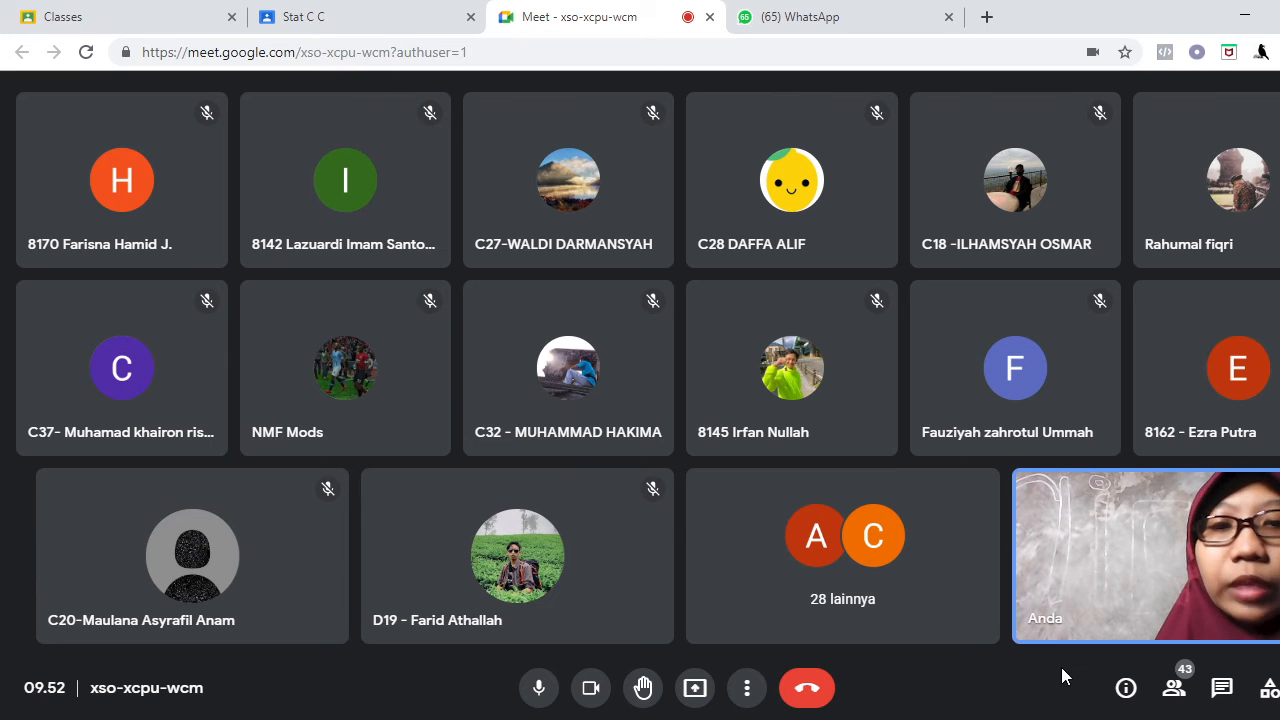
Set the maximum number of participant tiles in the meeting's tiled layout (Bersusun) to 49
left_click(747, 689)
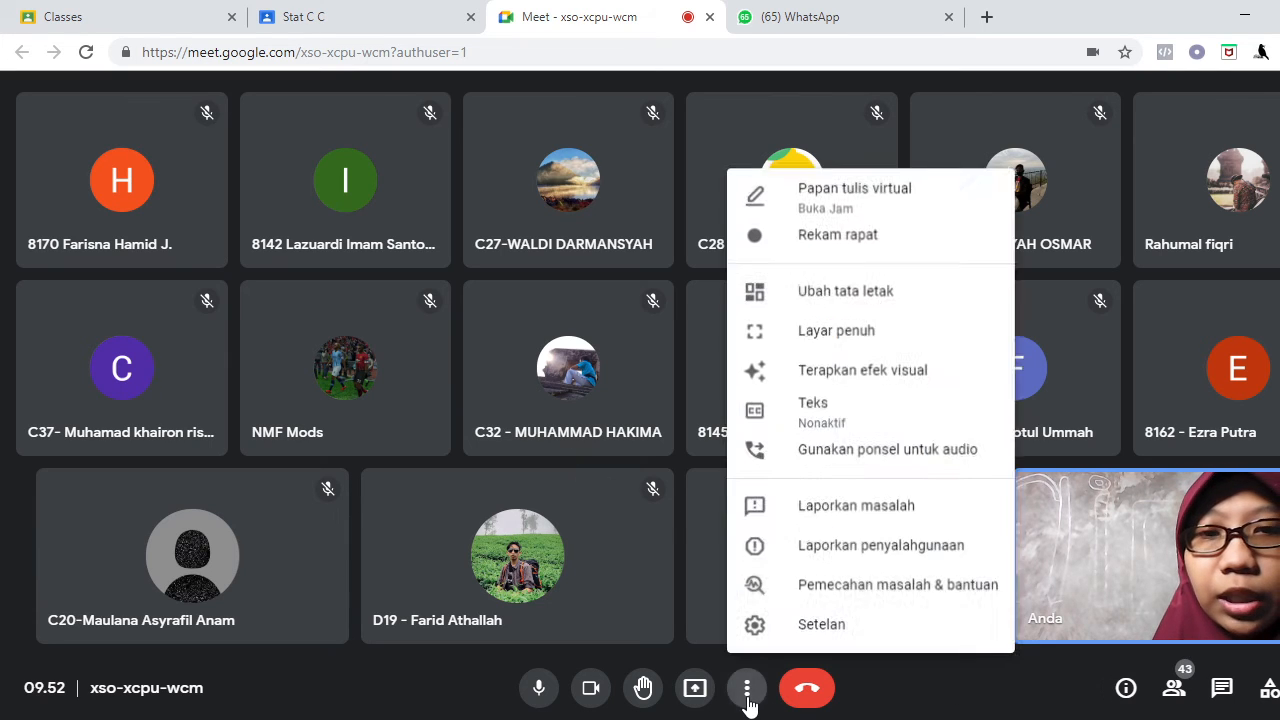
left_click(846, 300)
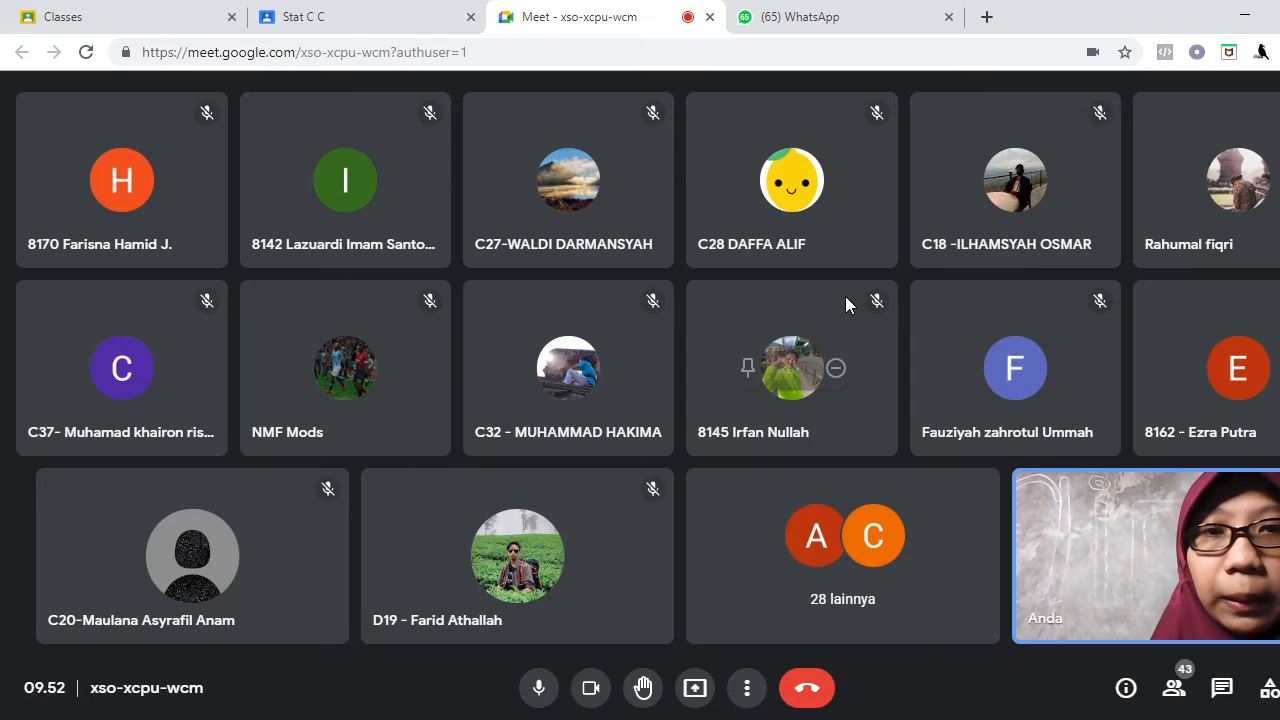
left_click_drag(655, 590, 809, 598)
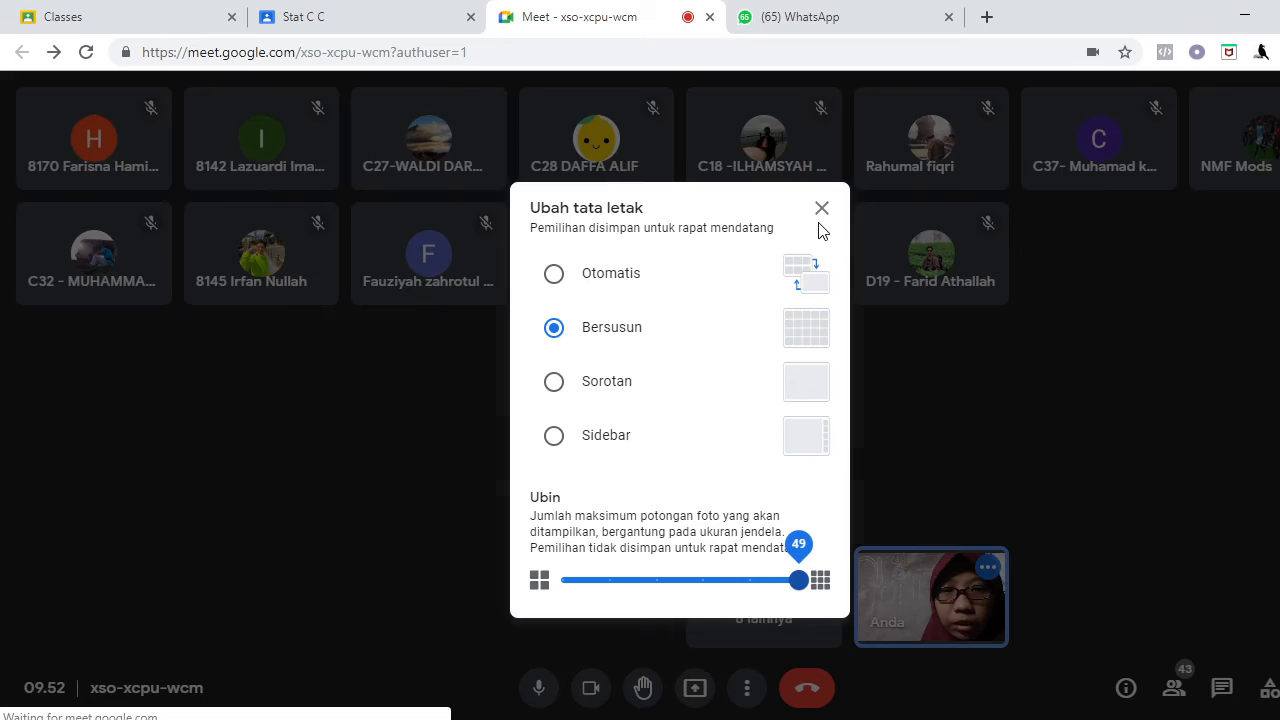
left_click(821, 209)
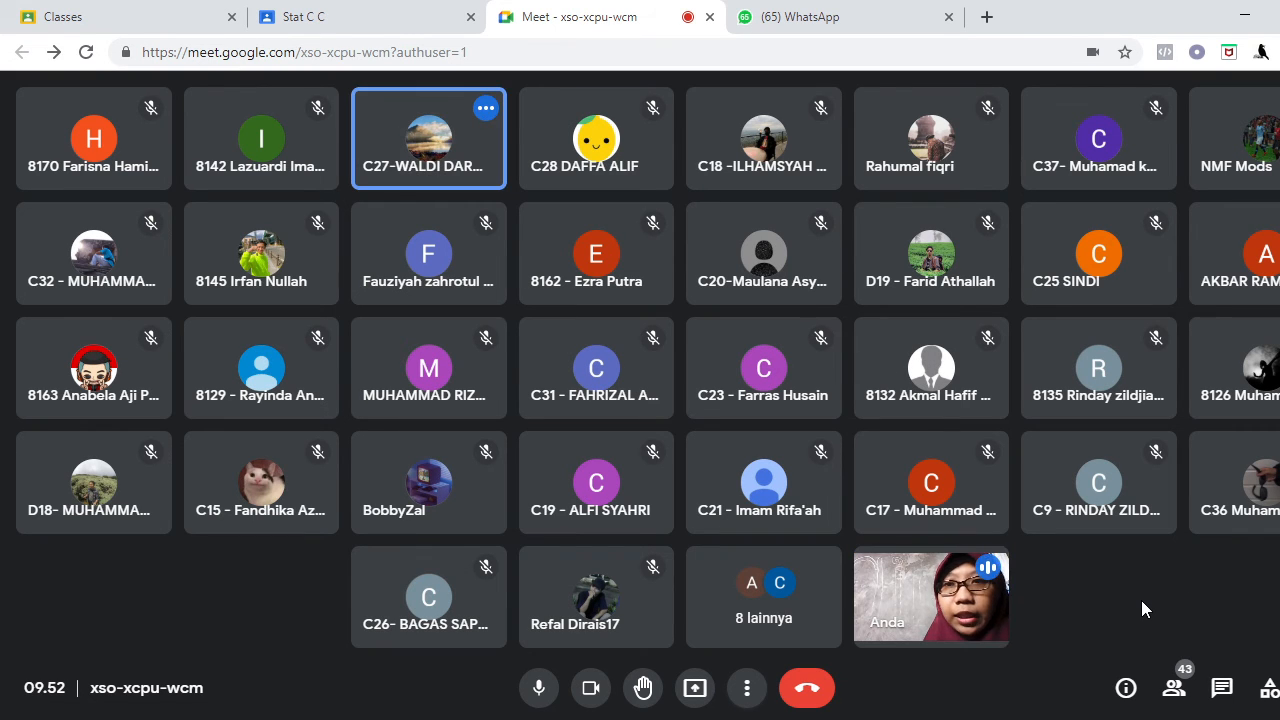
Recheck the layout and tile settings of the meeting
left_click(745, 690)
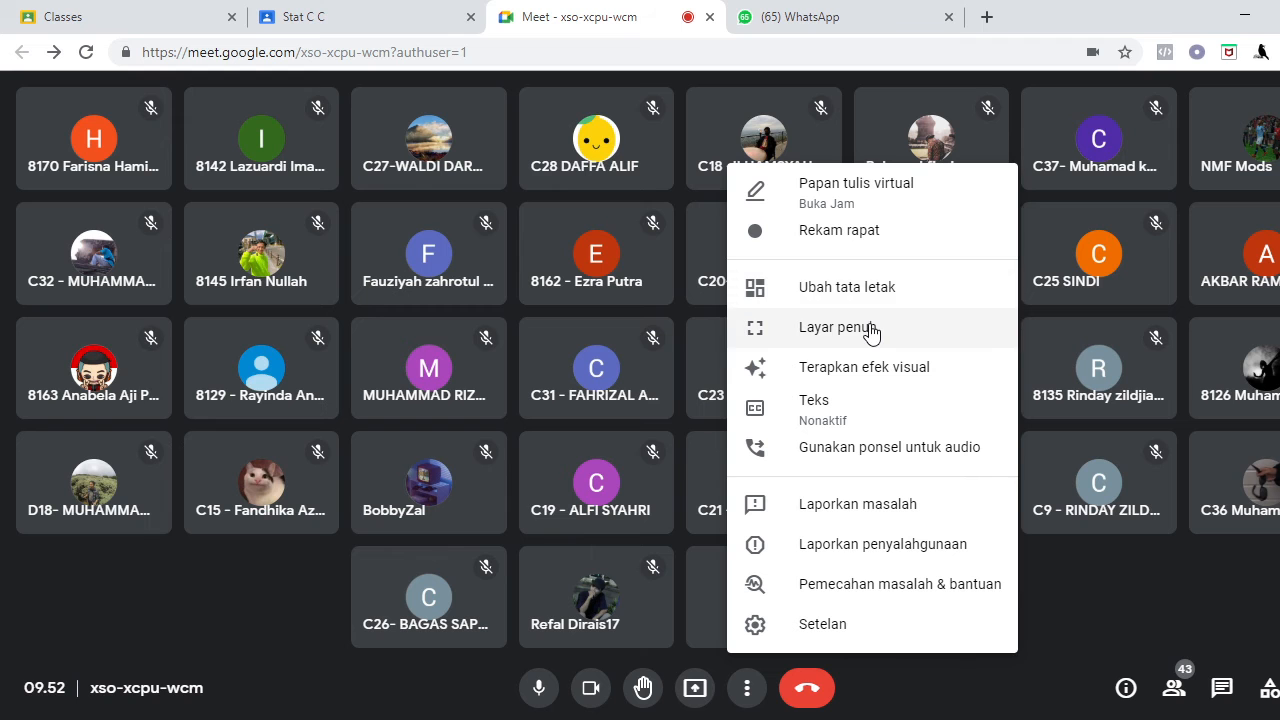
left_click(866, 290)
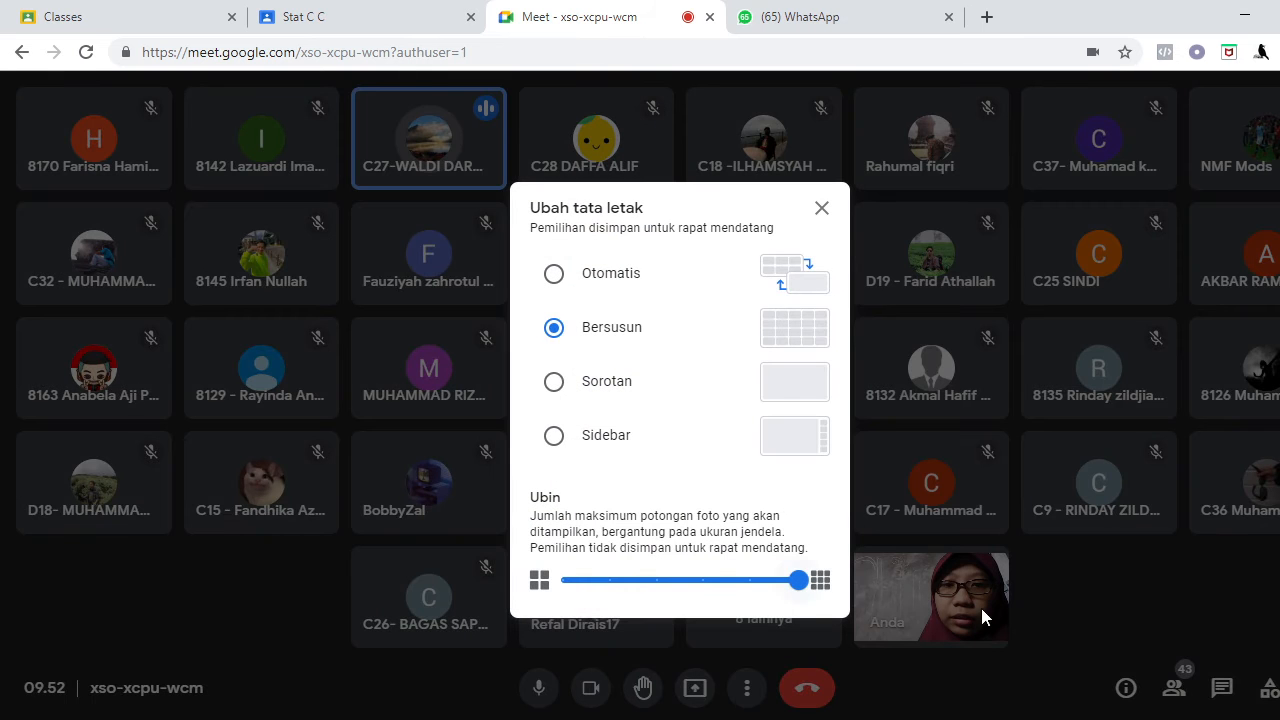
left_click(818, 209)
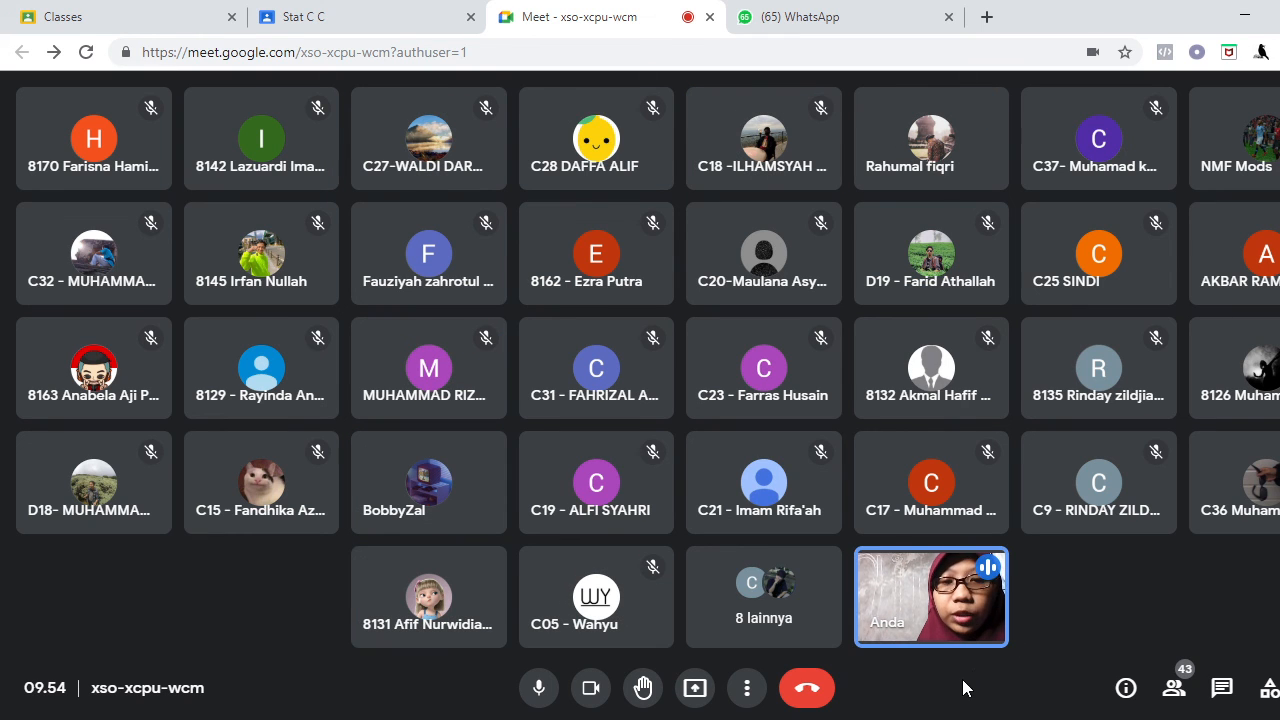
Switch to OBS
left_click(803, 719)
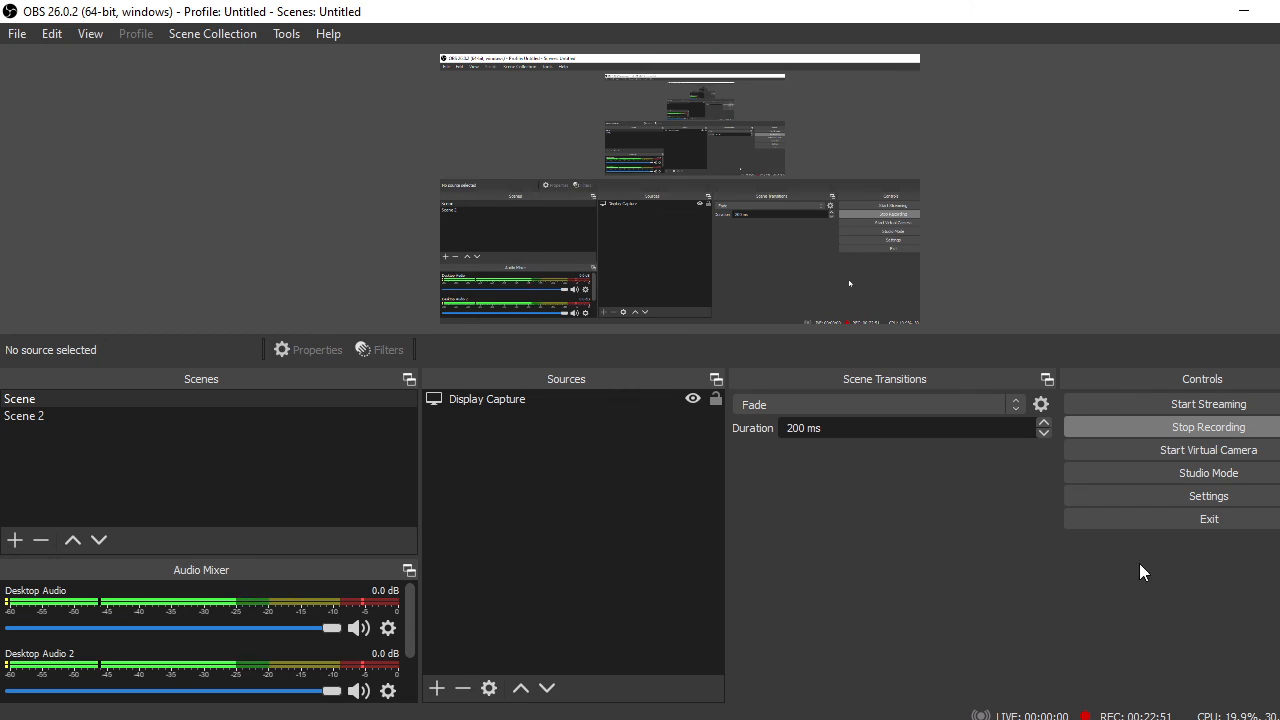